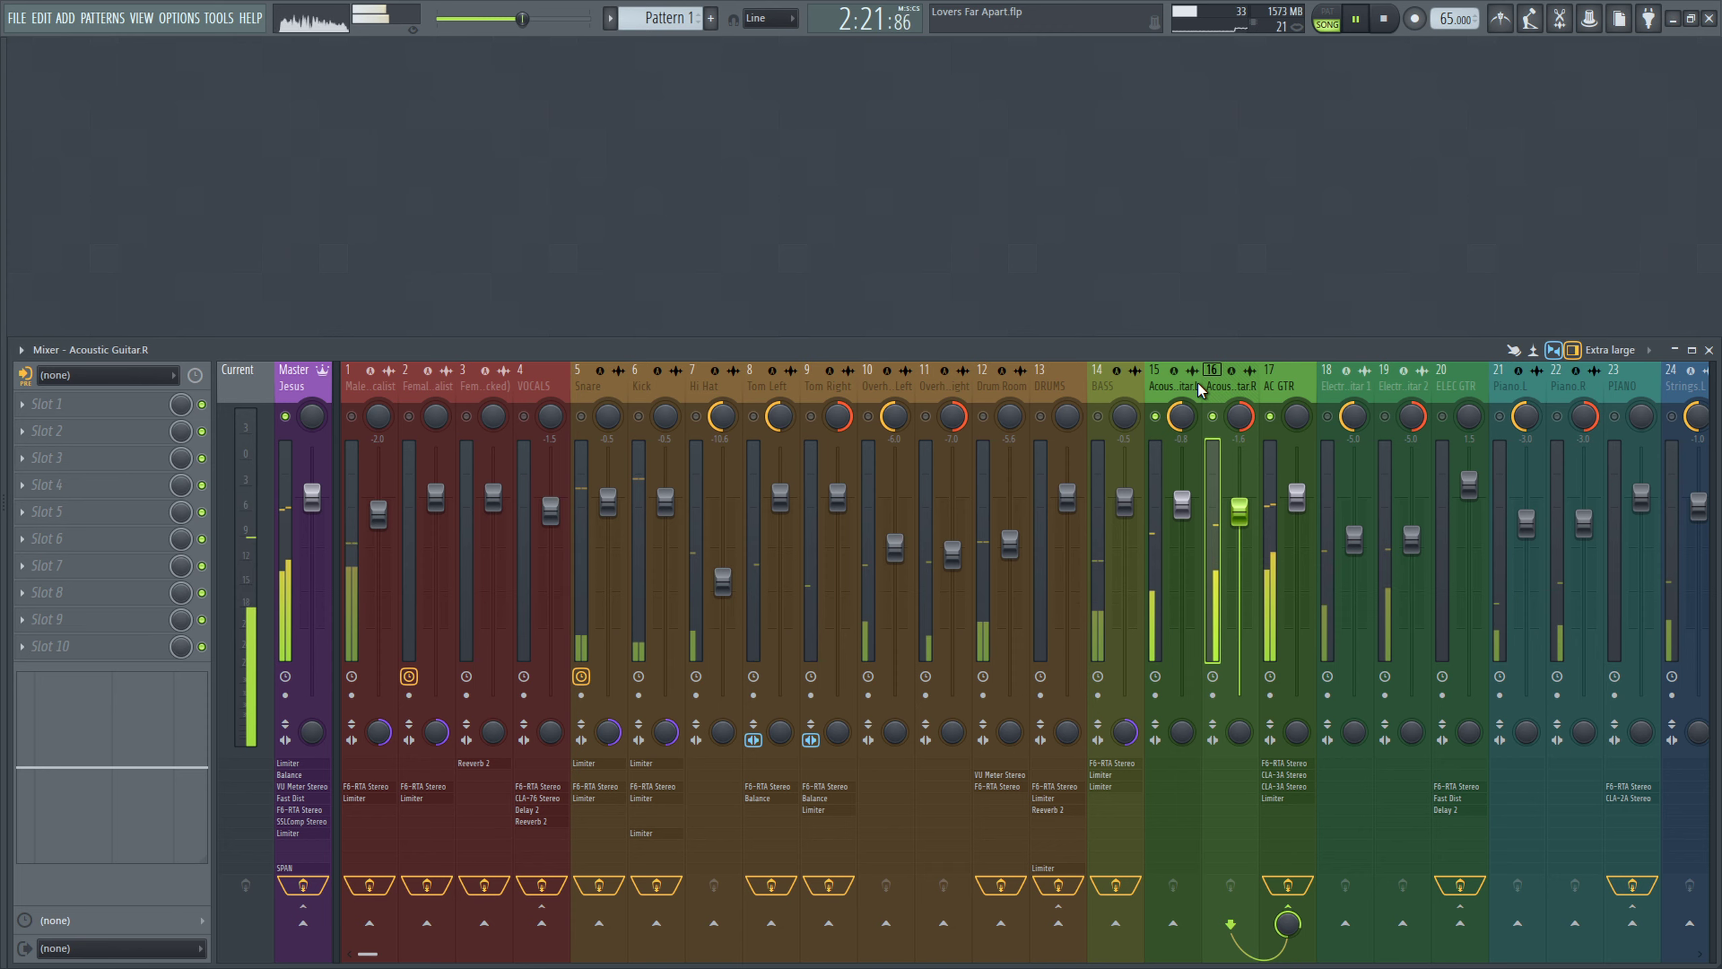
- Try raising the stereo separation knob on the AC GTR bus and listen to the soloed acoustic guitars
{"action": "key", "text": "space"}
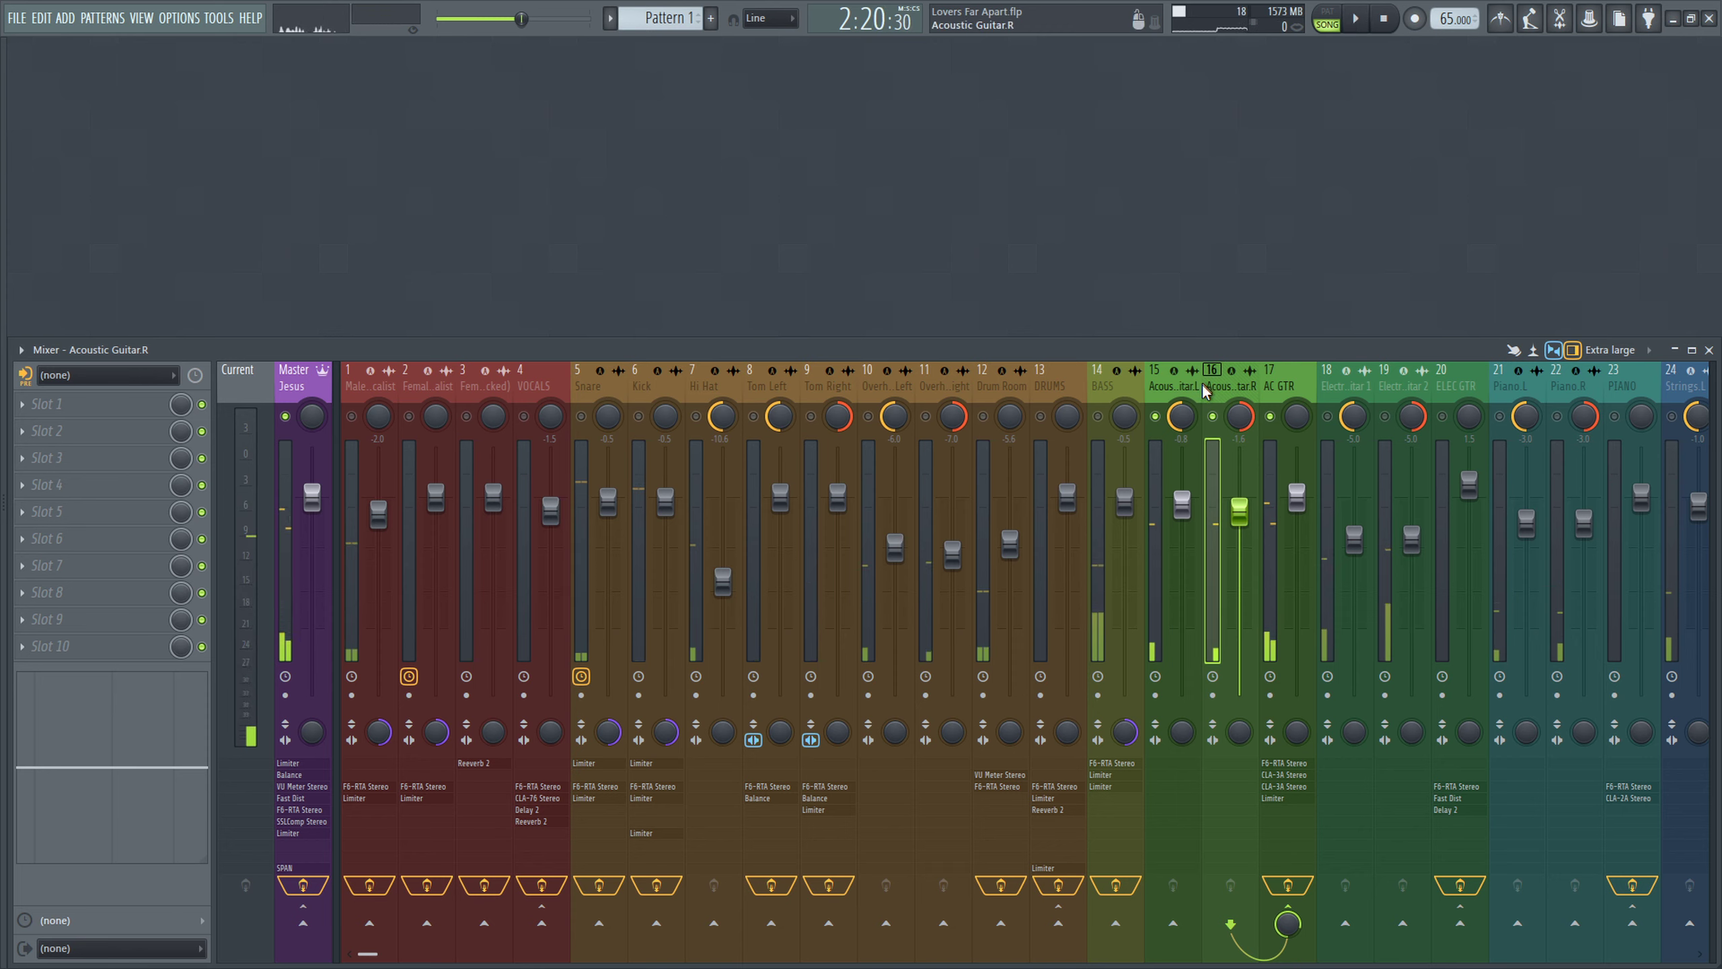
{"action": "left_click", "coordinate": [1295, 731]}
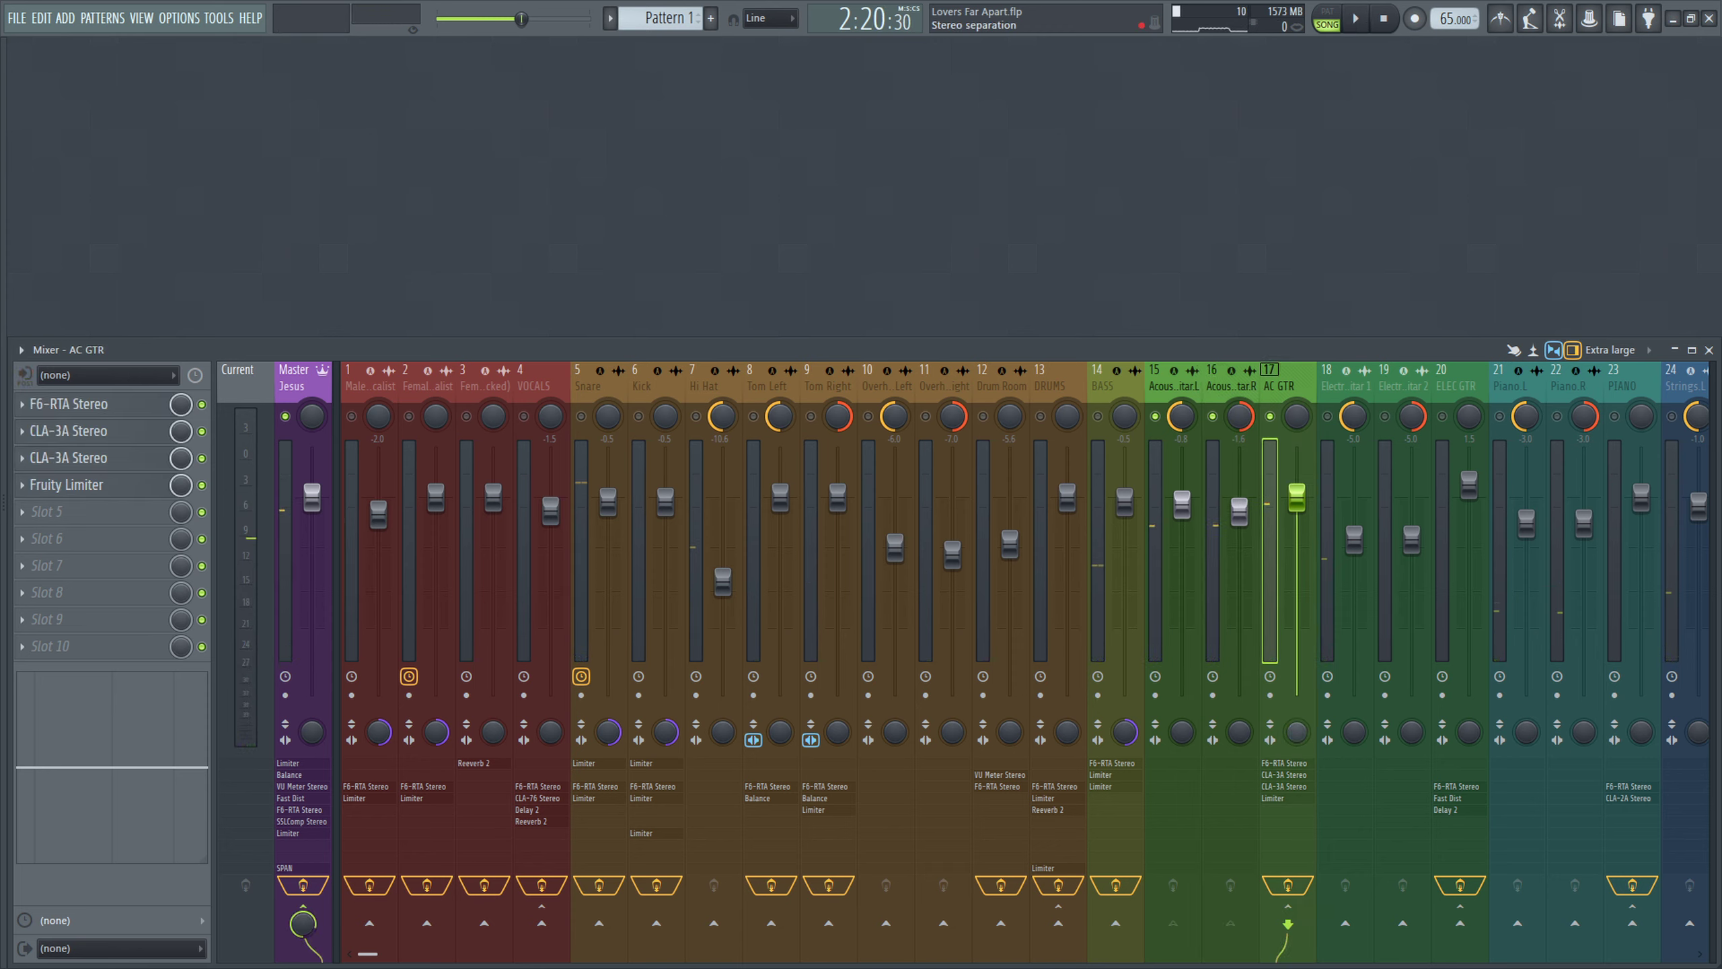
{"action": "left_click_drag", "start_coordinate": [1297, 731], "coordinate": [1296, 663]}
{"action": "key", "text": "space"}
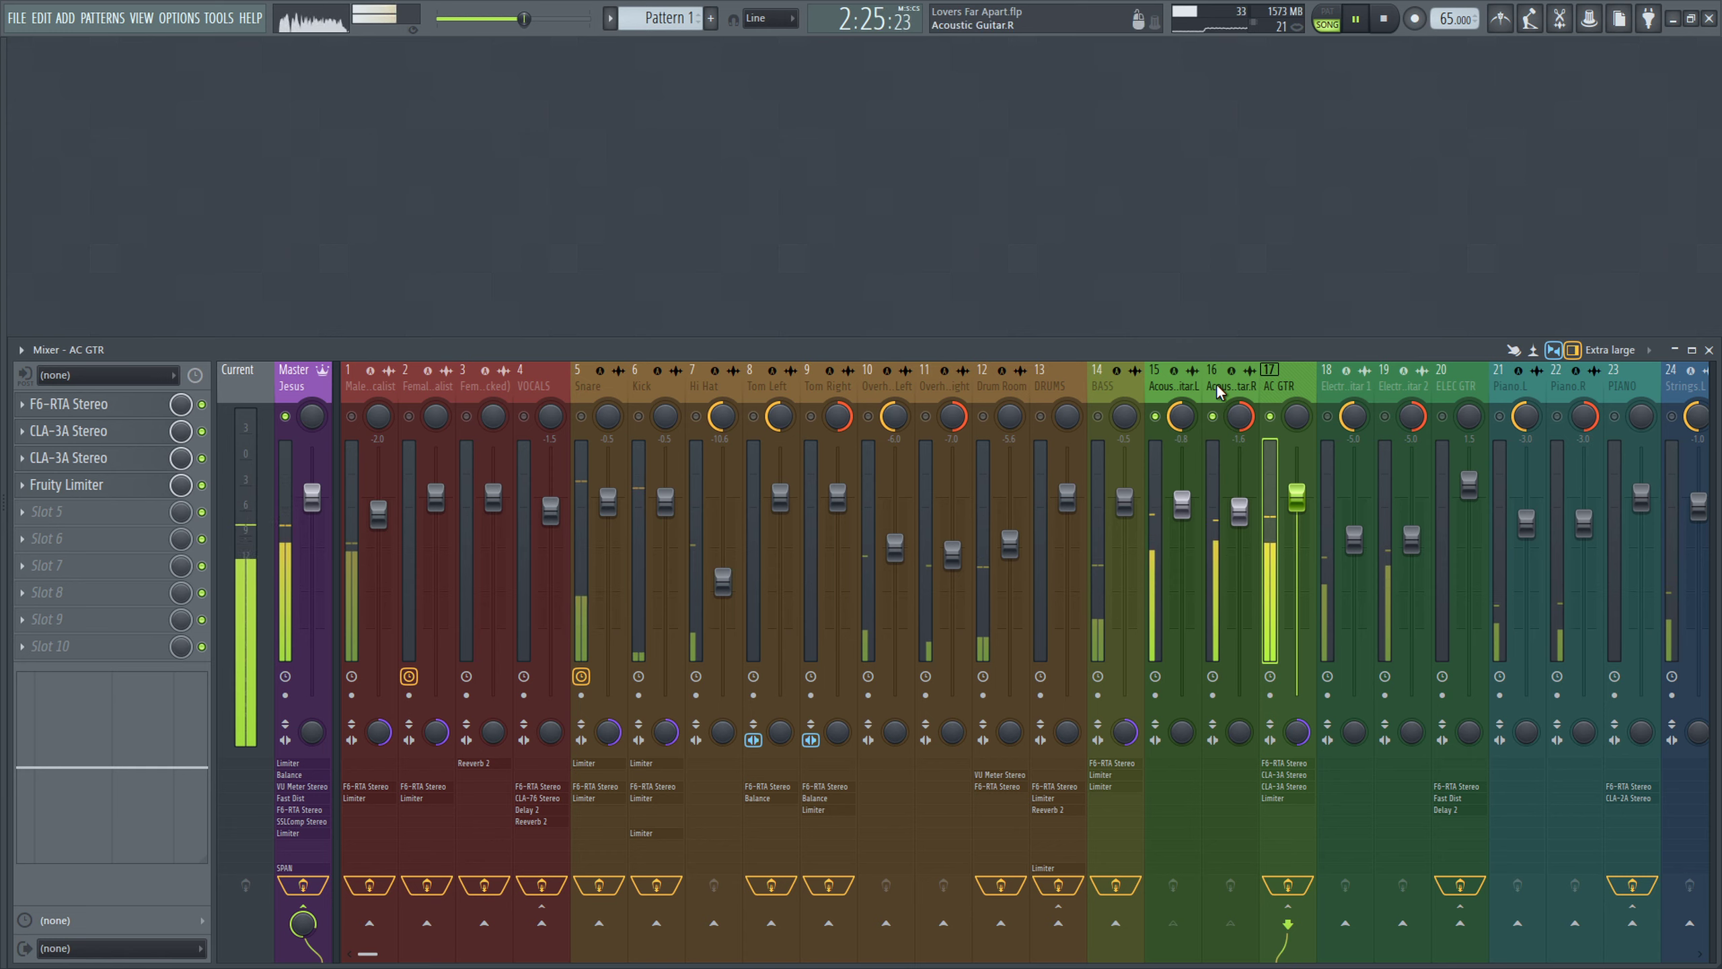
{"action": "key", "text": "space"}
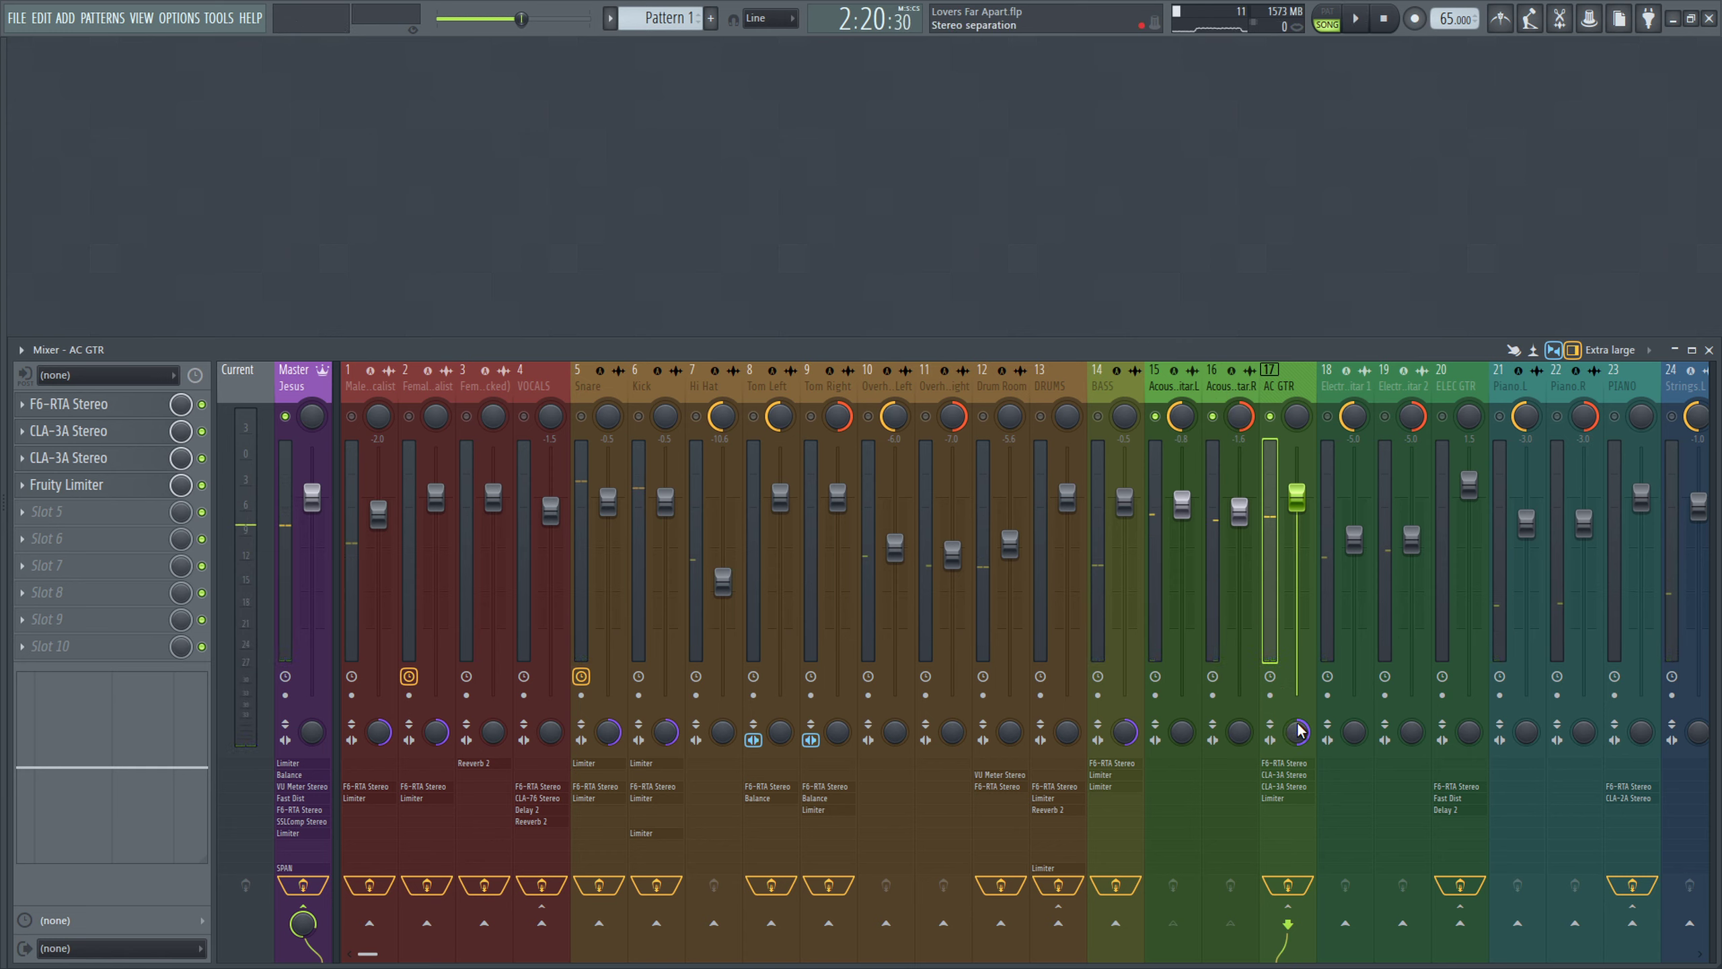
- Examine the Acoustic Guitar.L and Acoustic Guitar.R mixer tracks, comparing their panning and levels
{"action": "left_click", "coordinate": [1196, 381]}
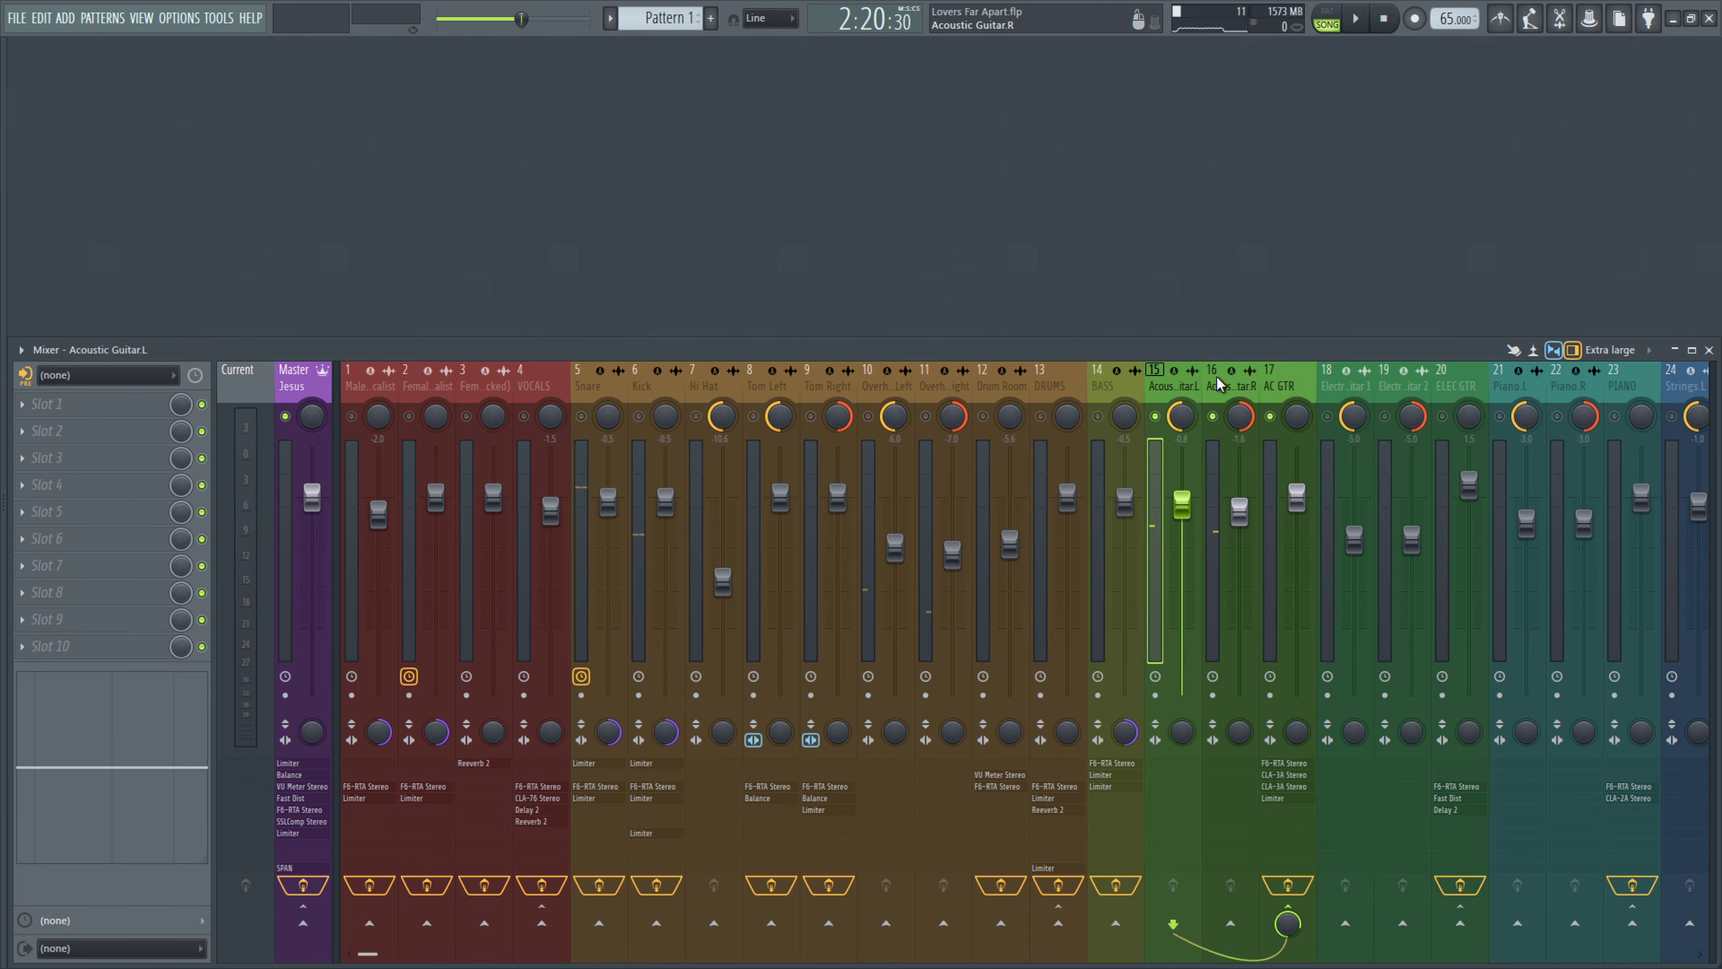
{"action": "left_click", "coordinate": [1218, 378]}
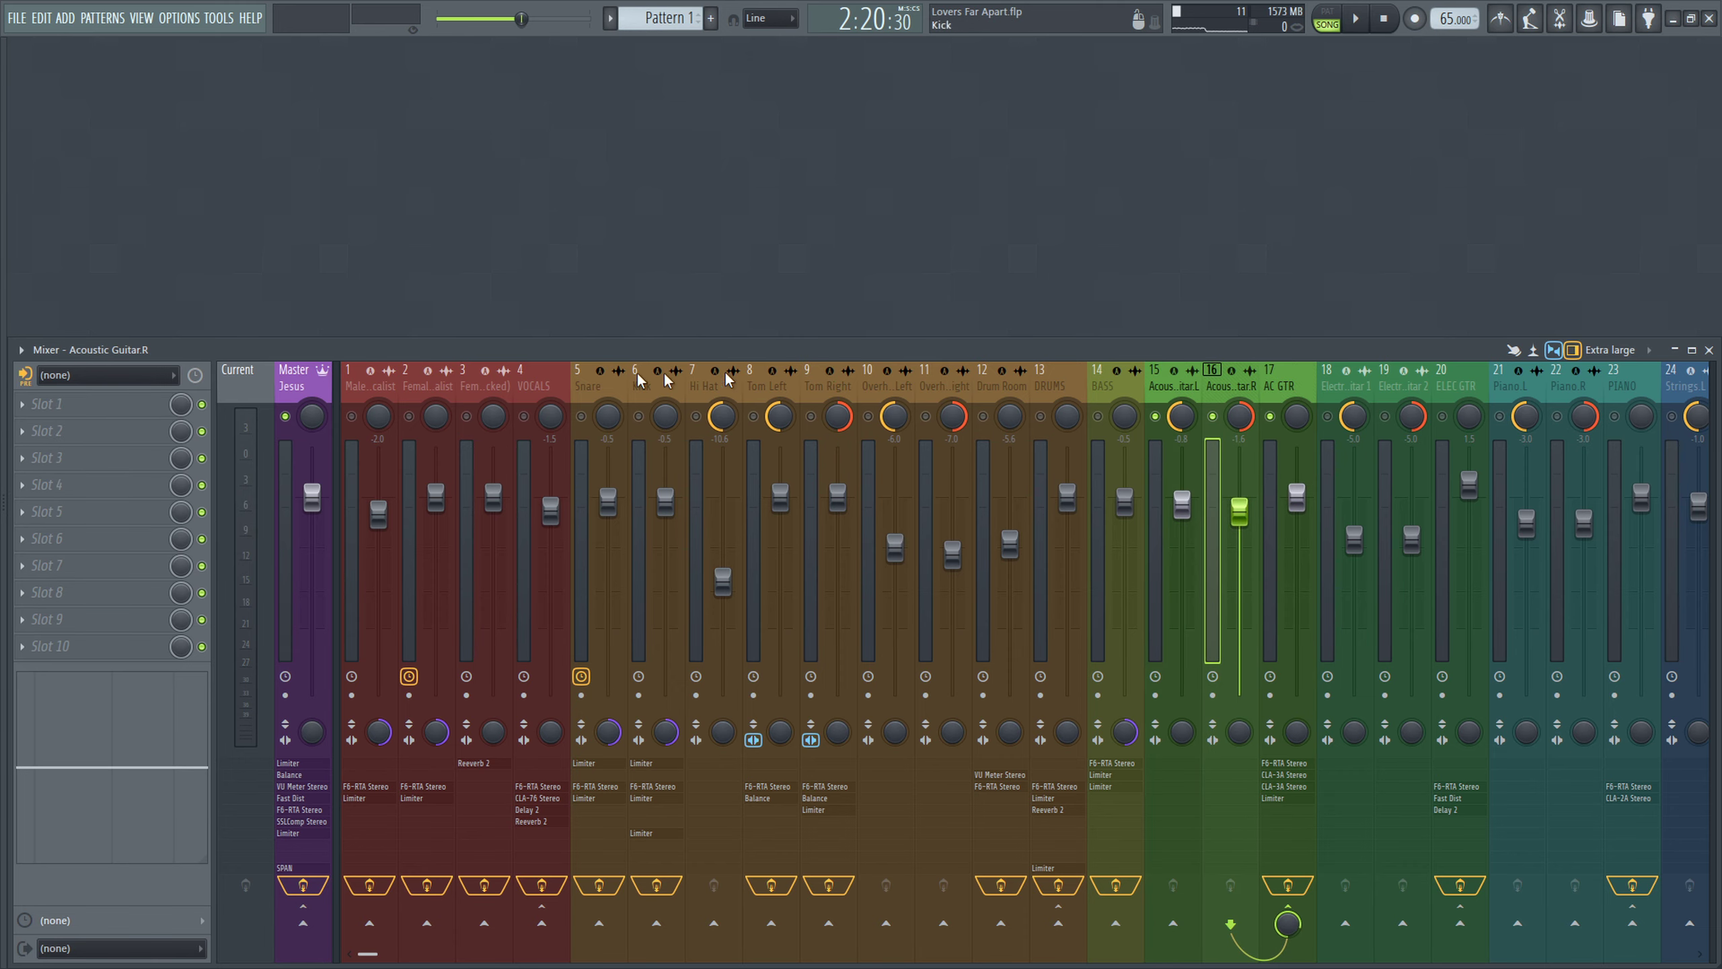
{"action": "left_click", "coordinate": [1153, 386]}
{"action": "left_click", "coordinate": [1223, 385]}
{"action": "left_click", "coordinate": [1191, 385]}
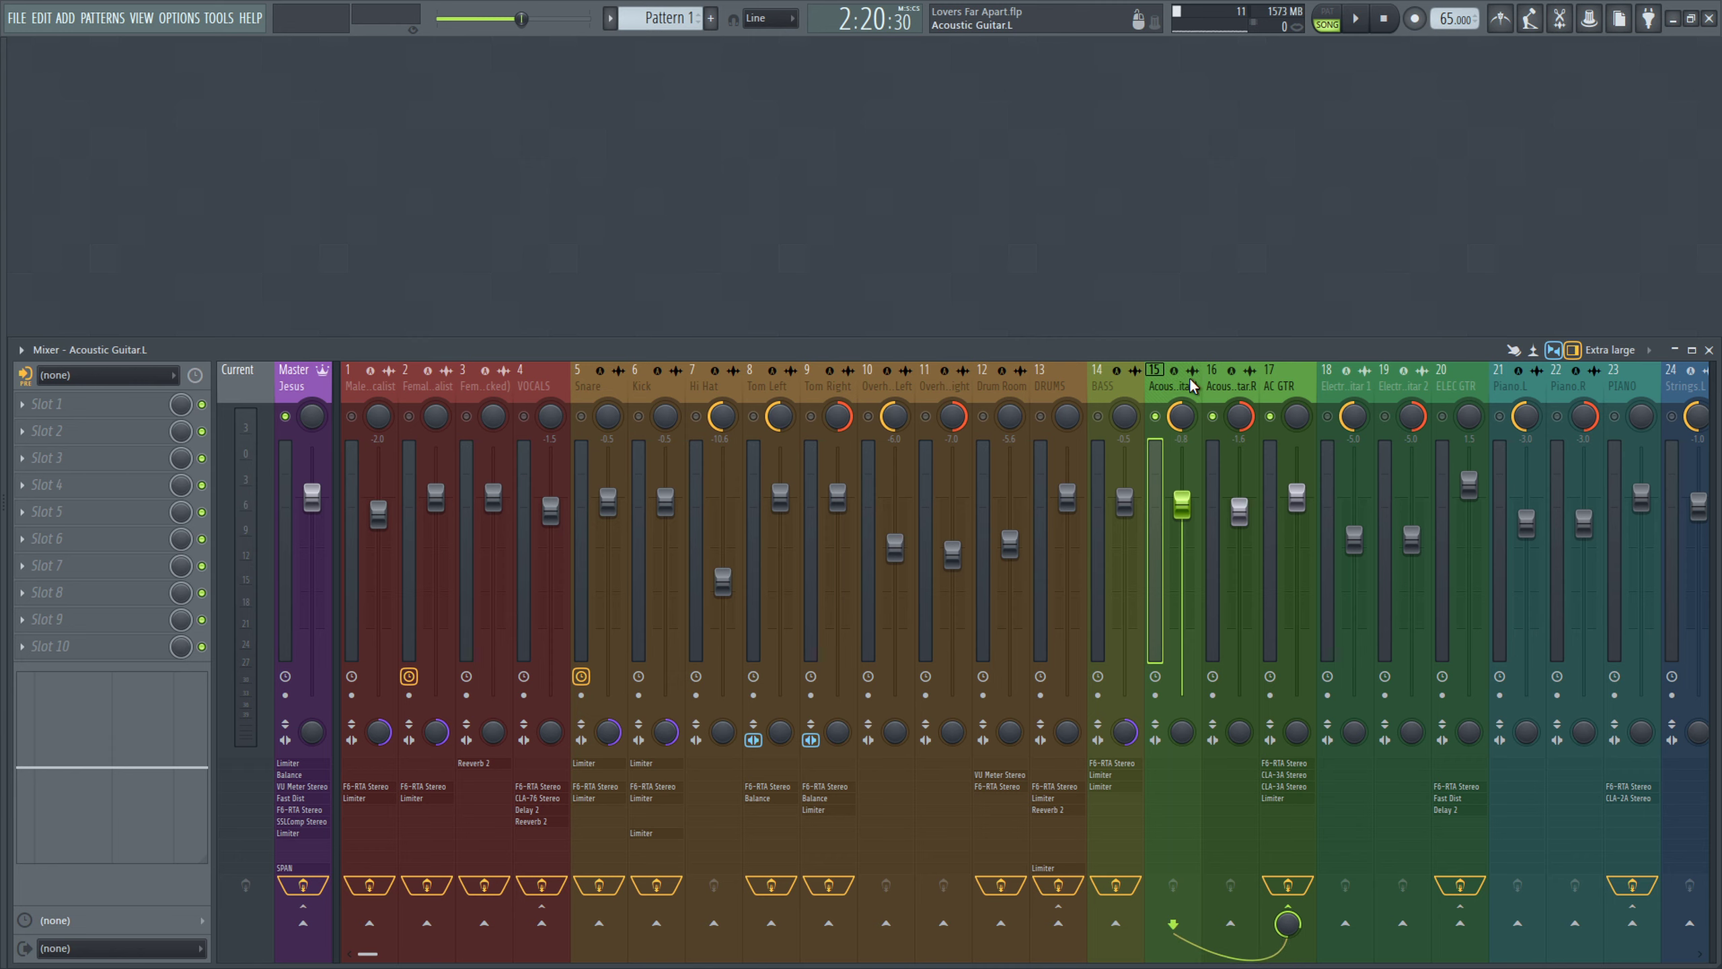
{"action": "left_click", "coordinate": [1216, 377]}
{"action": "left_click", "coordinate": [1196, 380]}
{"action": "left_click", "coordinate": [1220, 385]}
{"action": "left_click", "coordinate": [1191, 385]}
{"action": "left_click", "coordinate": [1223, 390]}
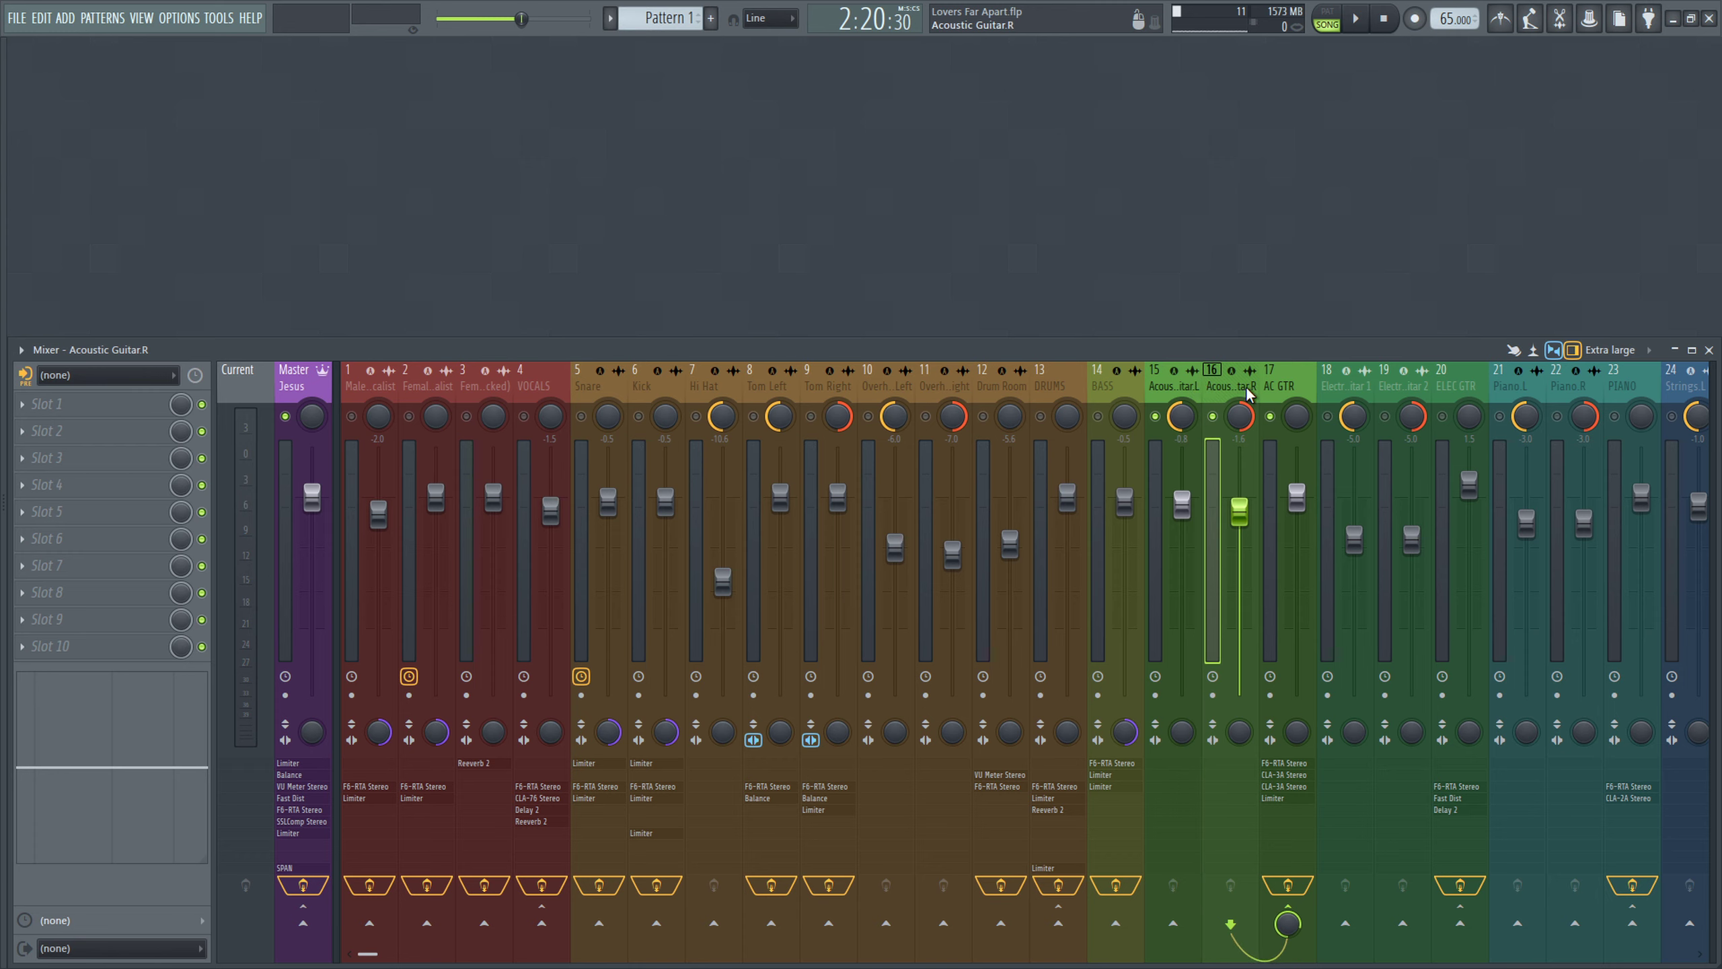
- Examine how Acoustic Guitar.L and Acoustic Guitar.R are routed into the AC GTR bus
{"action": "left_click", "coordinate": [1283, 388]}
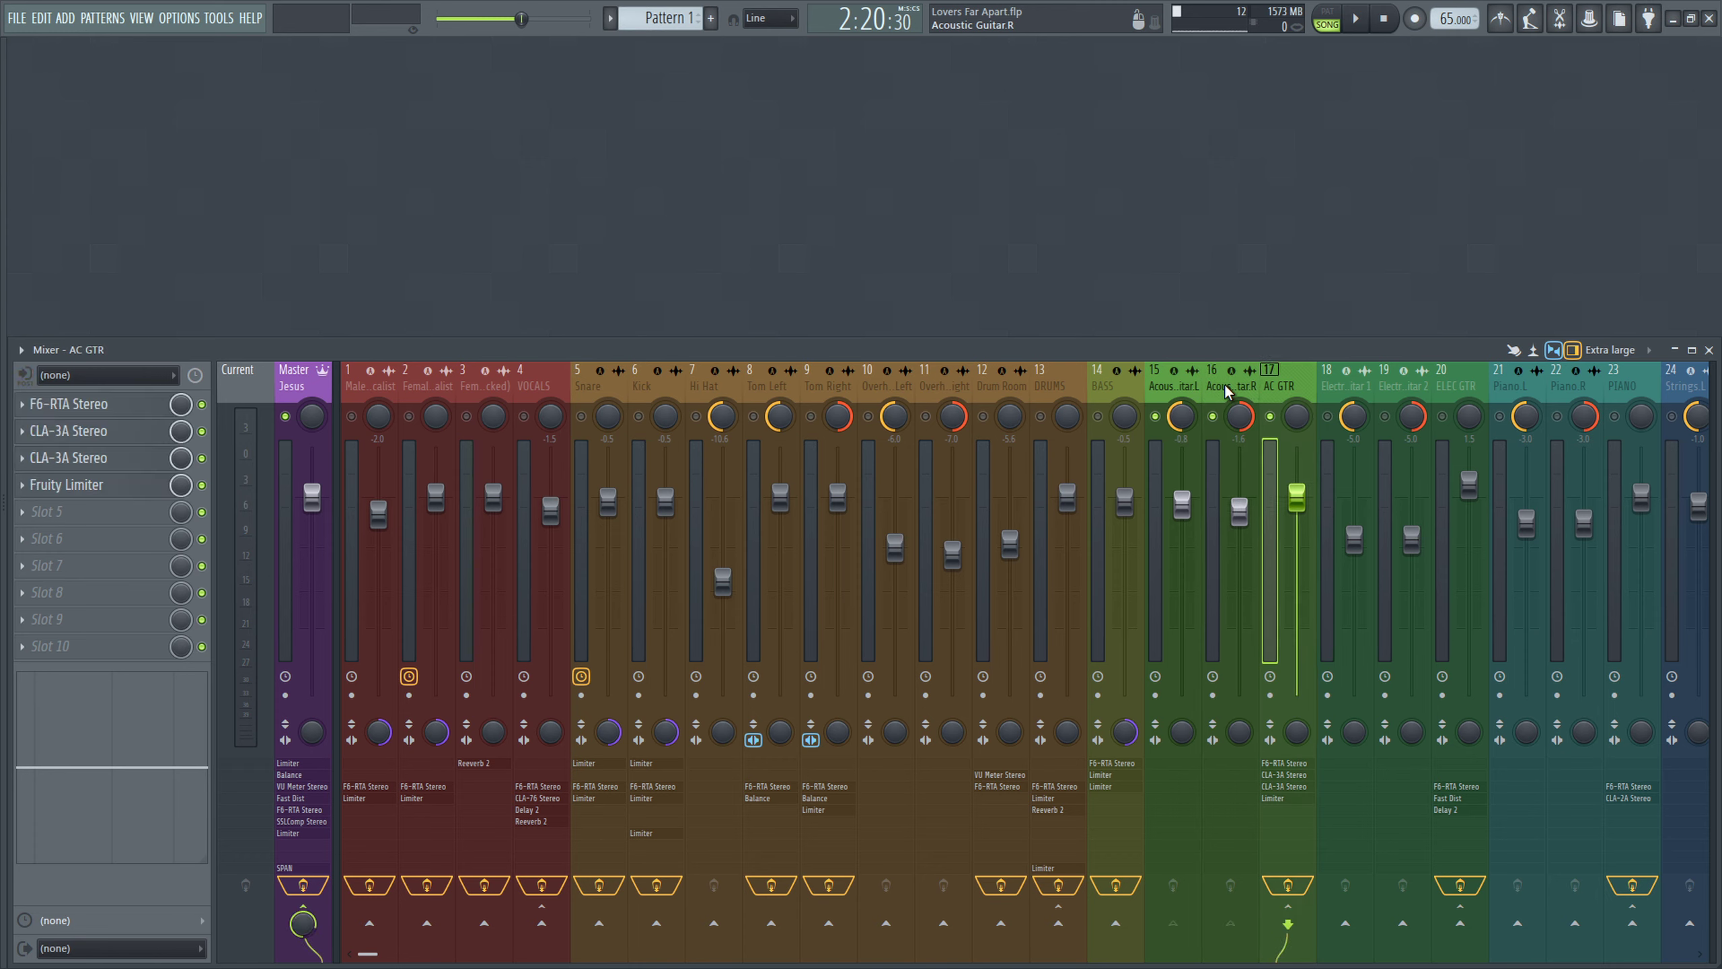
{"action": "left_click", "coordinate": [1224, 382]}
{"action": "left_click", "coordinate": [1192, 380]}
{"action": "left_click", "coordinate": [1214, 380]}
{"action": "left_click", "coordinate": [1262, 384]}
{"action": "left_click", "coordinate": [1242, 385]}
{"action": "left_click", "coordinate": [1195, 383]}
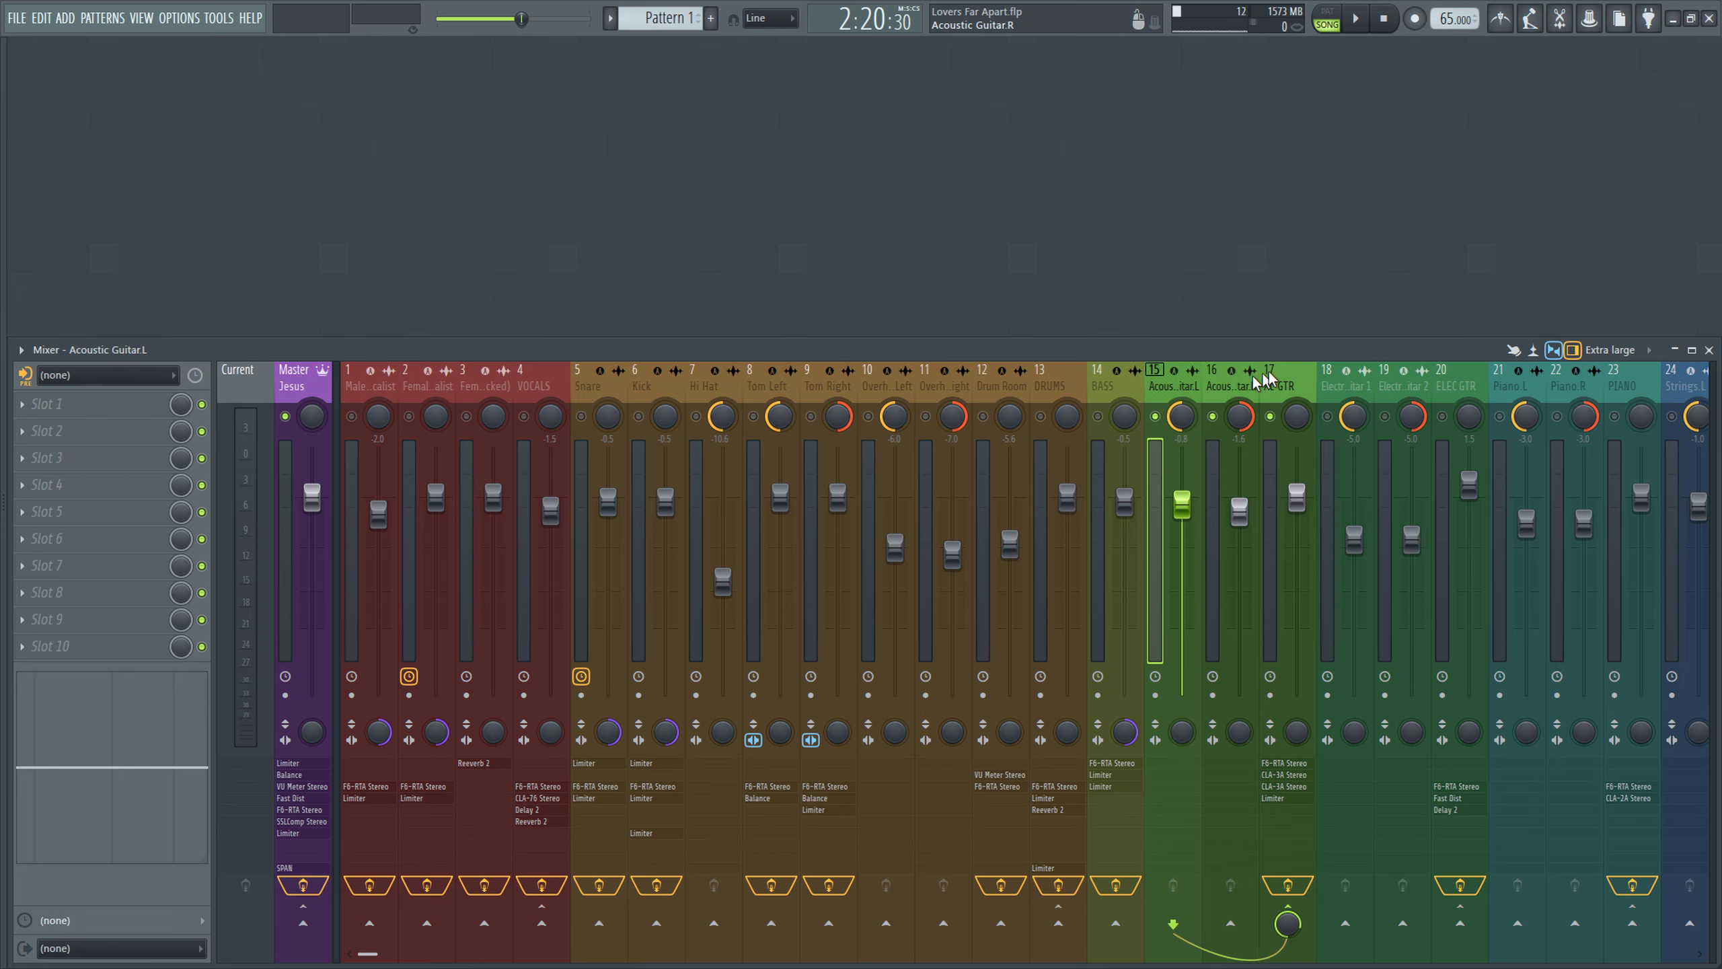
{"action": "left_click", "coordinate": [1285, 376]}
{"action": "left_click", "coordinate": [1181, 376]}
{"action": "left_click", "coordinate": [1229, 375]}
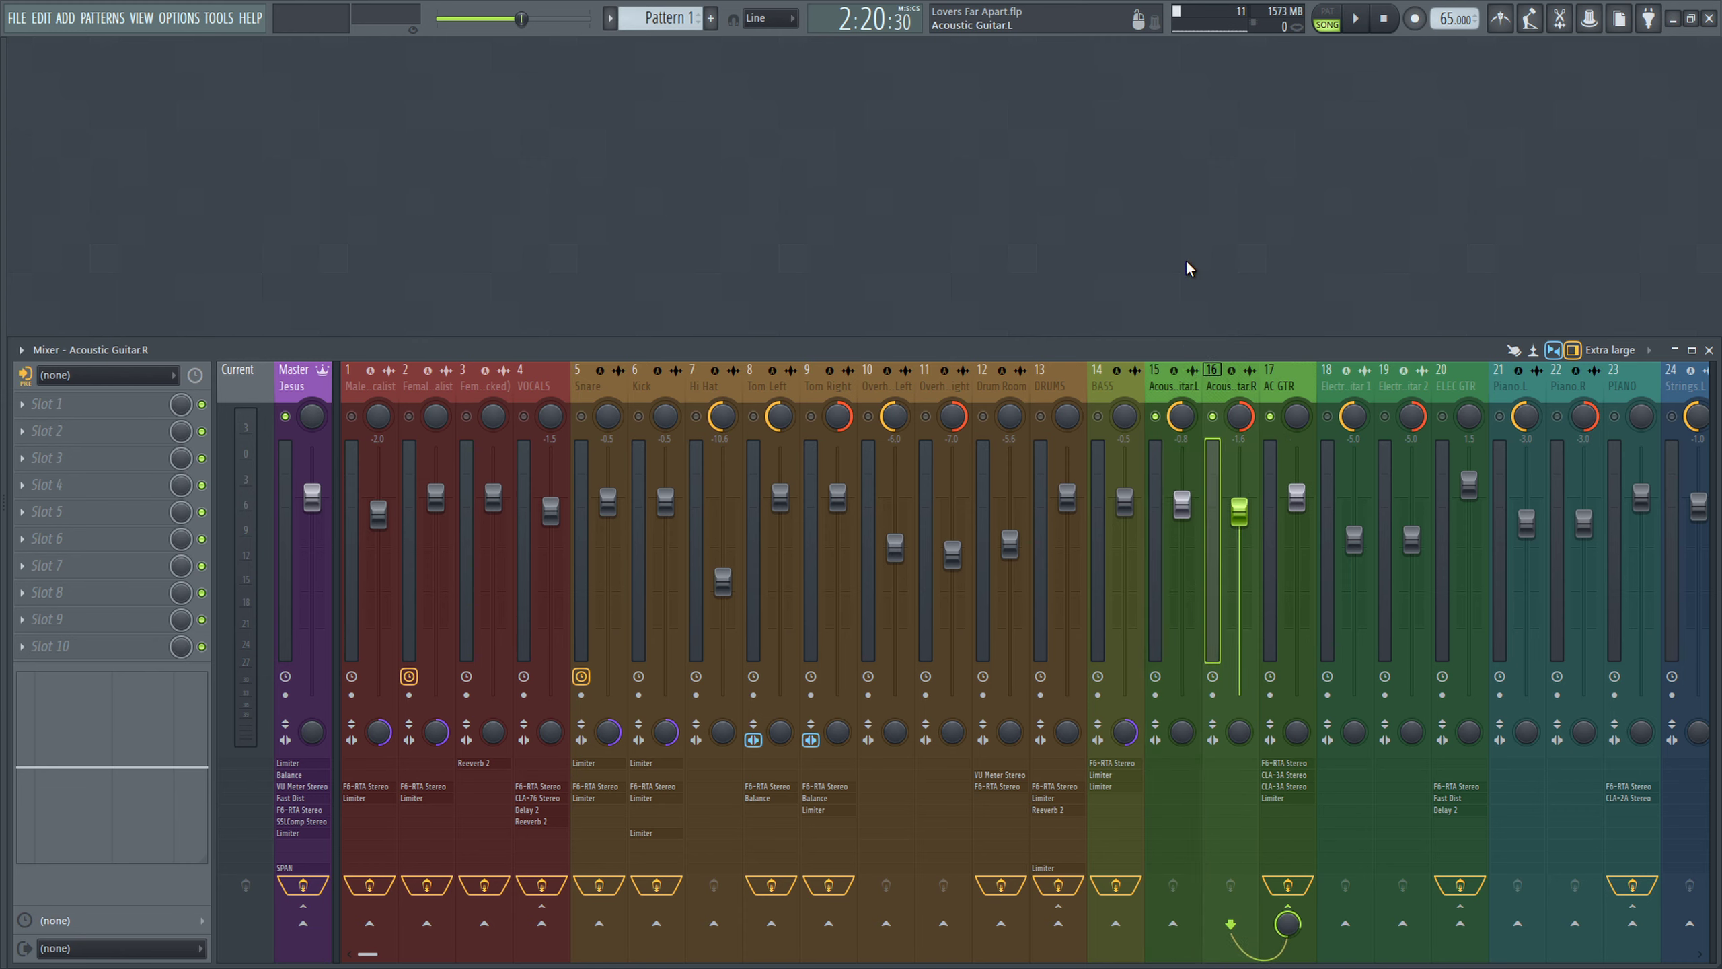
- Take the acoustic guitars out of solo so that all mixer tracks are active
{"action": "left_click", "coordinate": [1182, 388]}
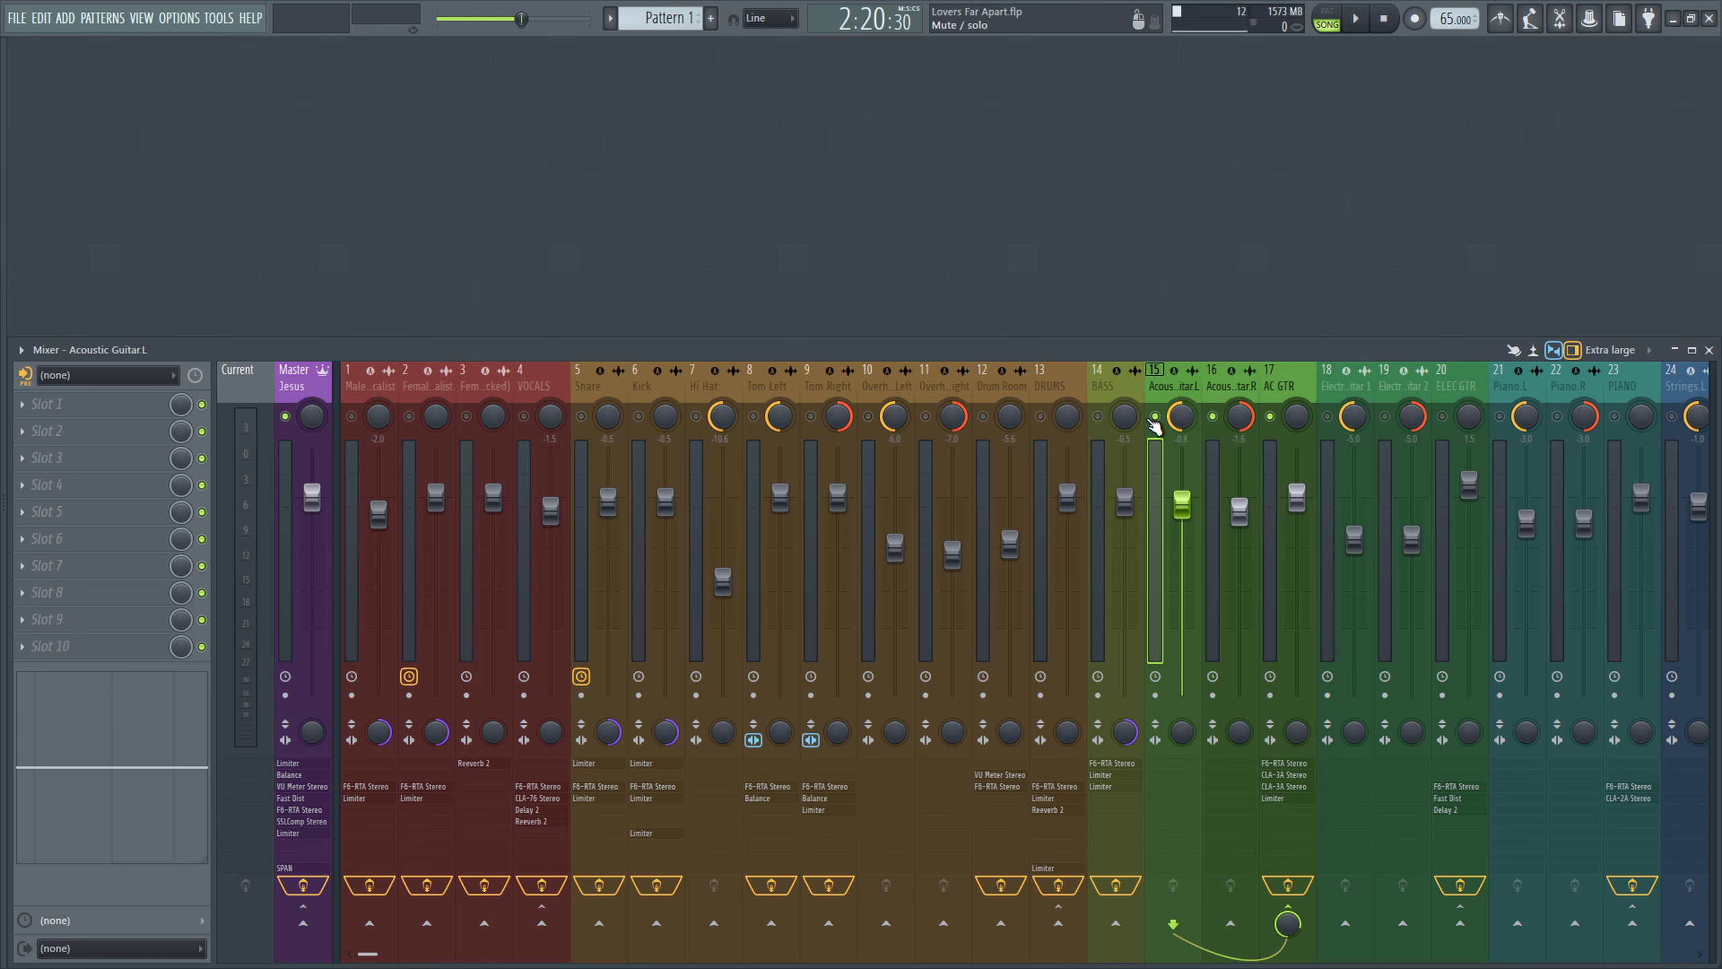
{"action": "right_click", "coordinate": [1168, 418]}
{"action": "right_click", "coordinate": [1157, 417]}
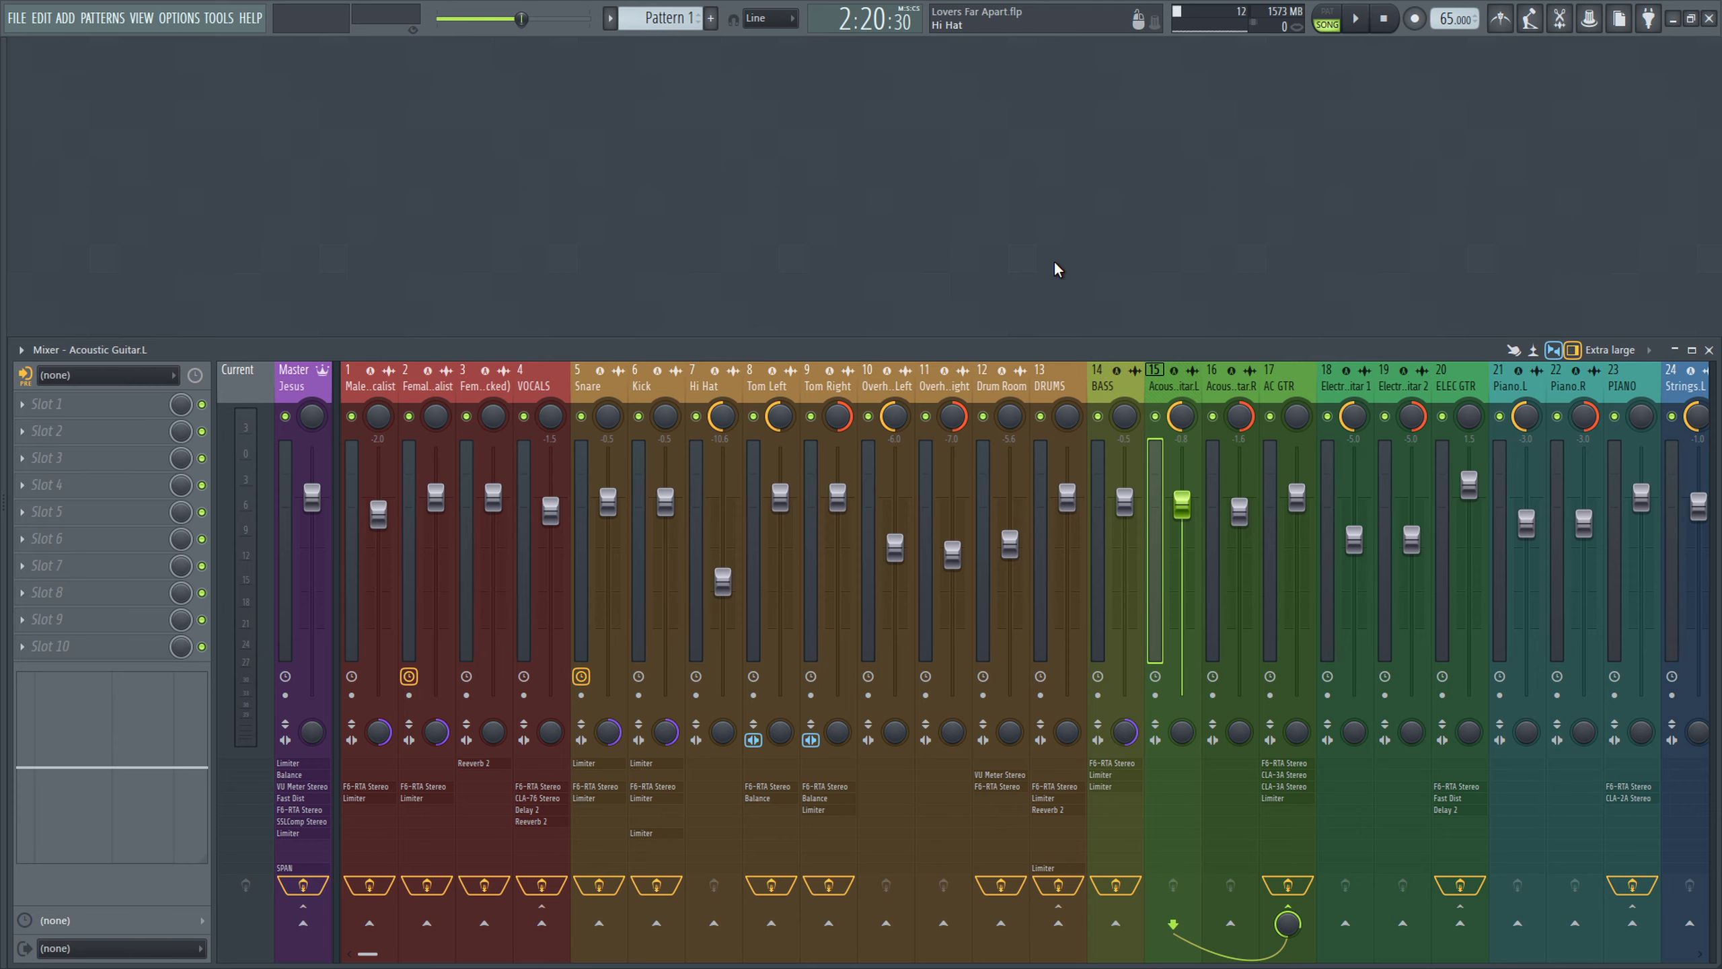
- Switch to Spotify and view Santa Monica in Theory of a Deadman's Gasoline (Special Edition) album
{"action": "key", "text": "alt+Tab"}
{"action": "key", "text": "alt+Tab"}
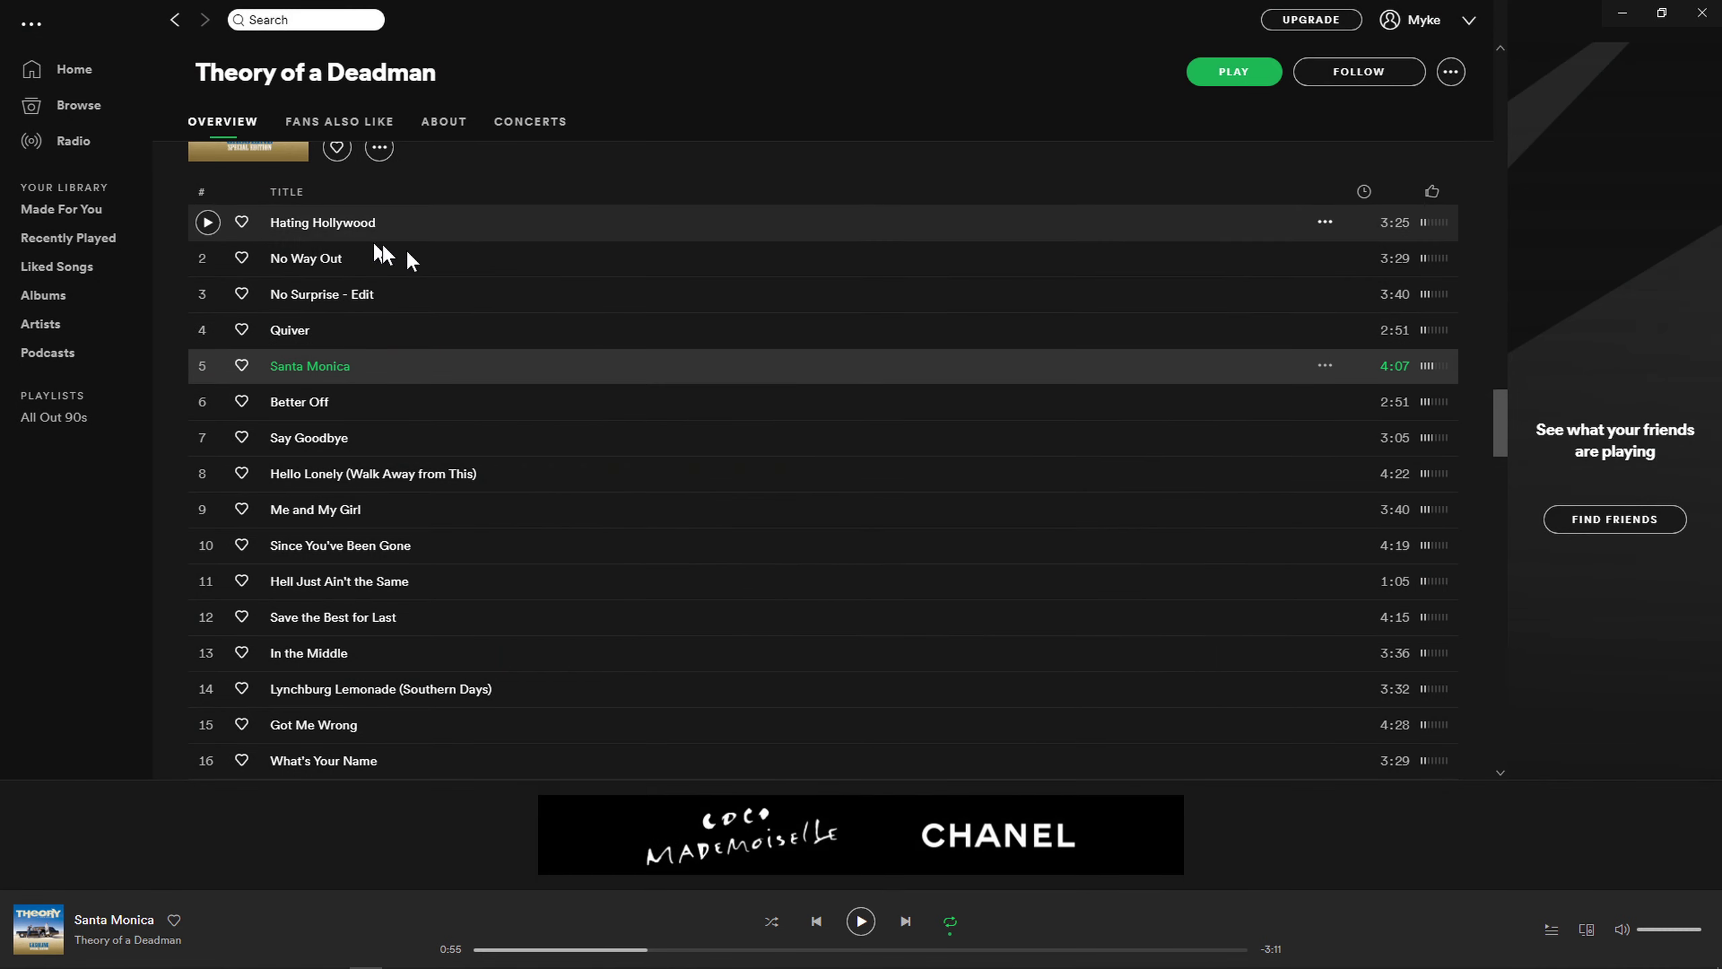
{"action": "scroll", "coordinate": [414, 258], "scroll_direction": "up", "scroll_amount": 4}
{"action": "scroll", "coordinate": [569, 400], "scroll_direction": "down", "scroll_amount": 4}
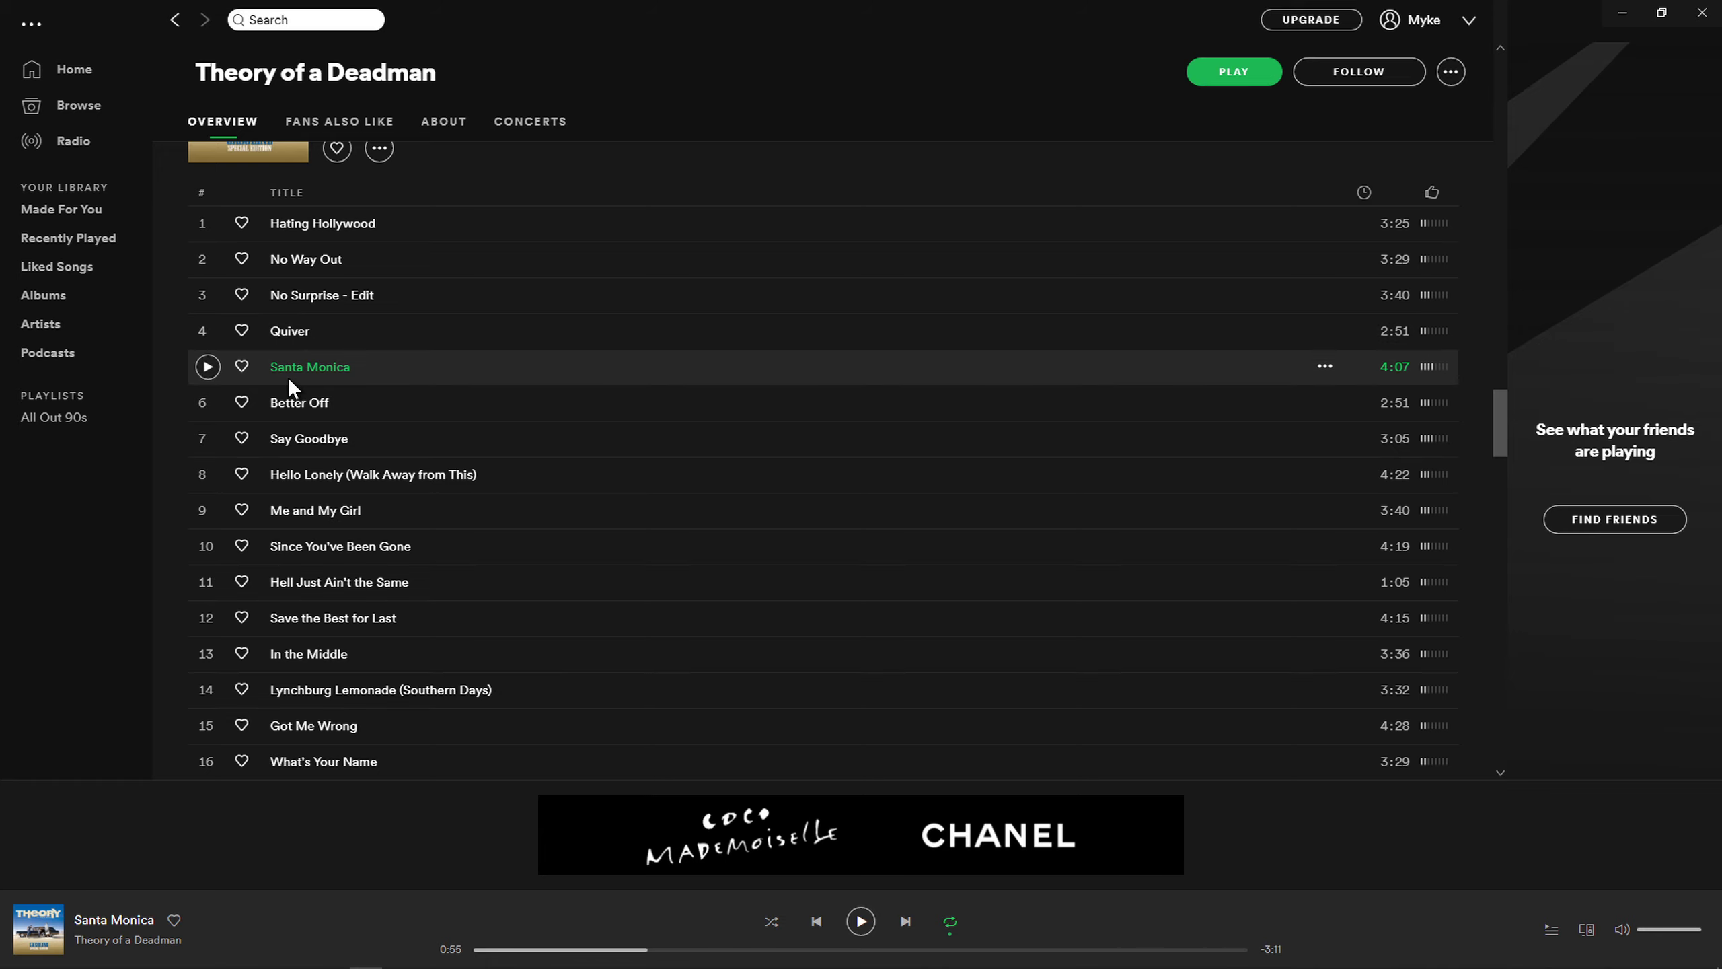
{"action": "scroll", "coordinate": [288, 378], "scroll_direction": "up", "scroll_amount": 4}
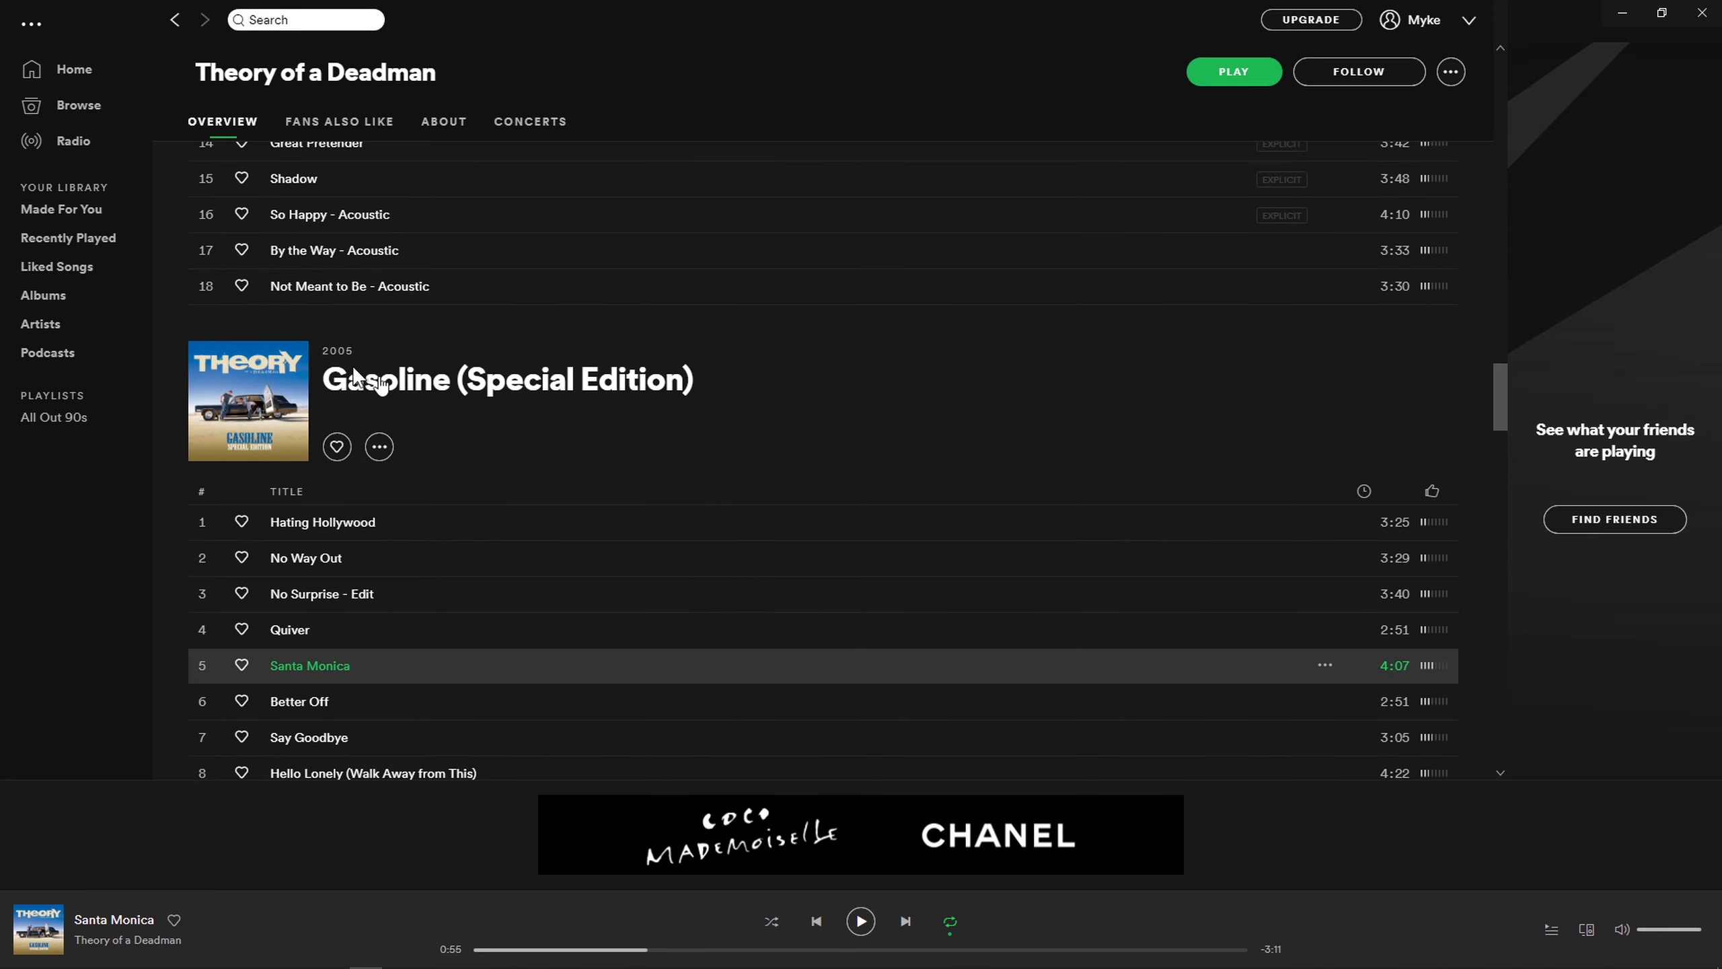
{"action": "scroll", "coordinate": [475, 305], "scroll_direction": "down", "scroll_amount": 2}
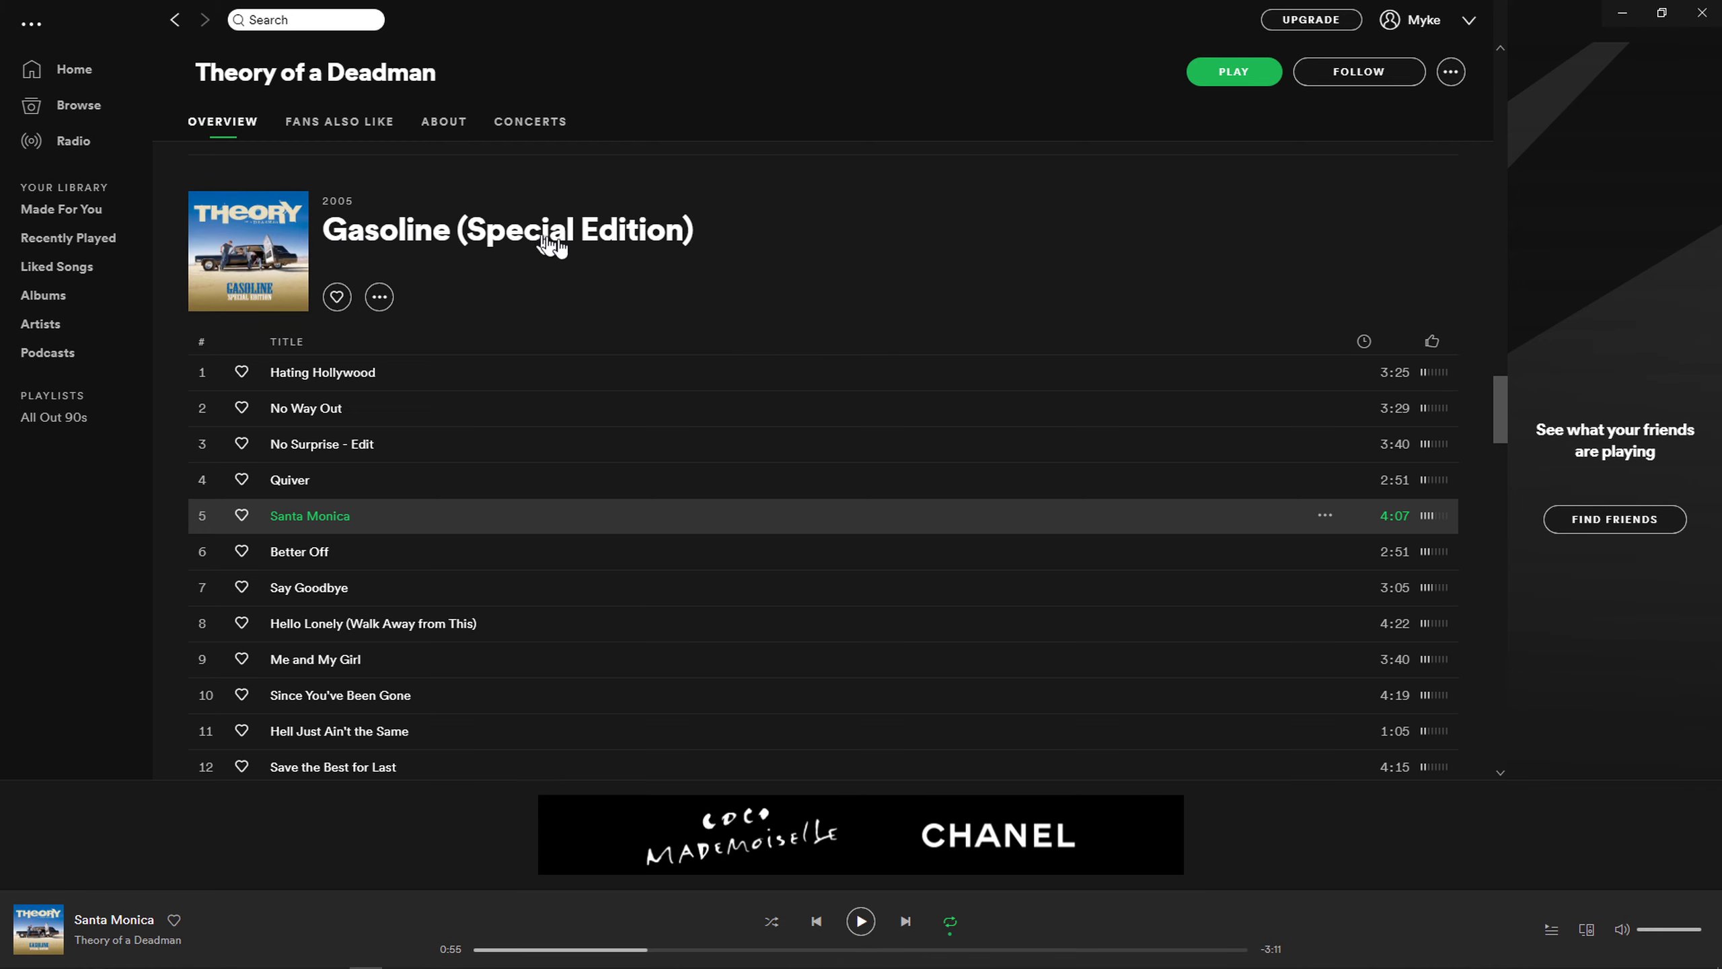
- Switch back to FL Studio and view the song's playlist arrangement before returning to the mixer
{"action": "key", "text": "alt+Tab"}
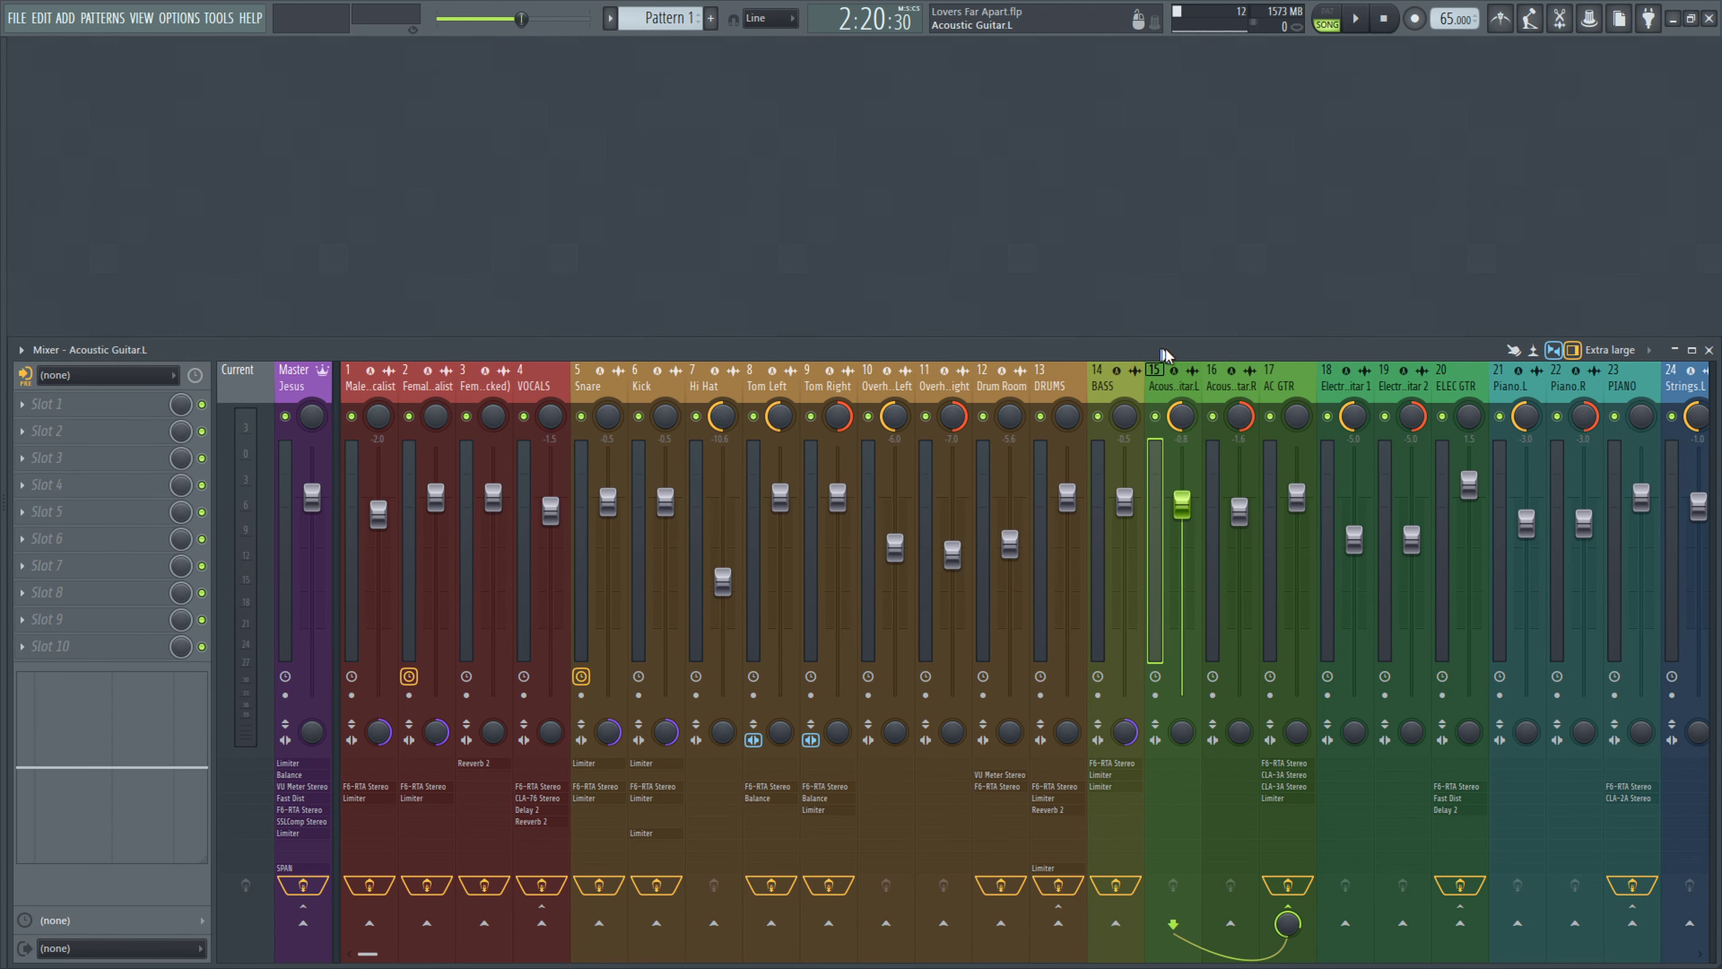
{"action": "key", "text": "F5"}
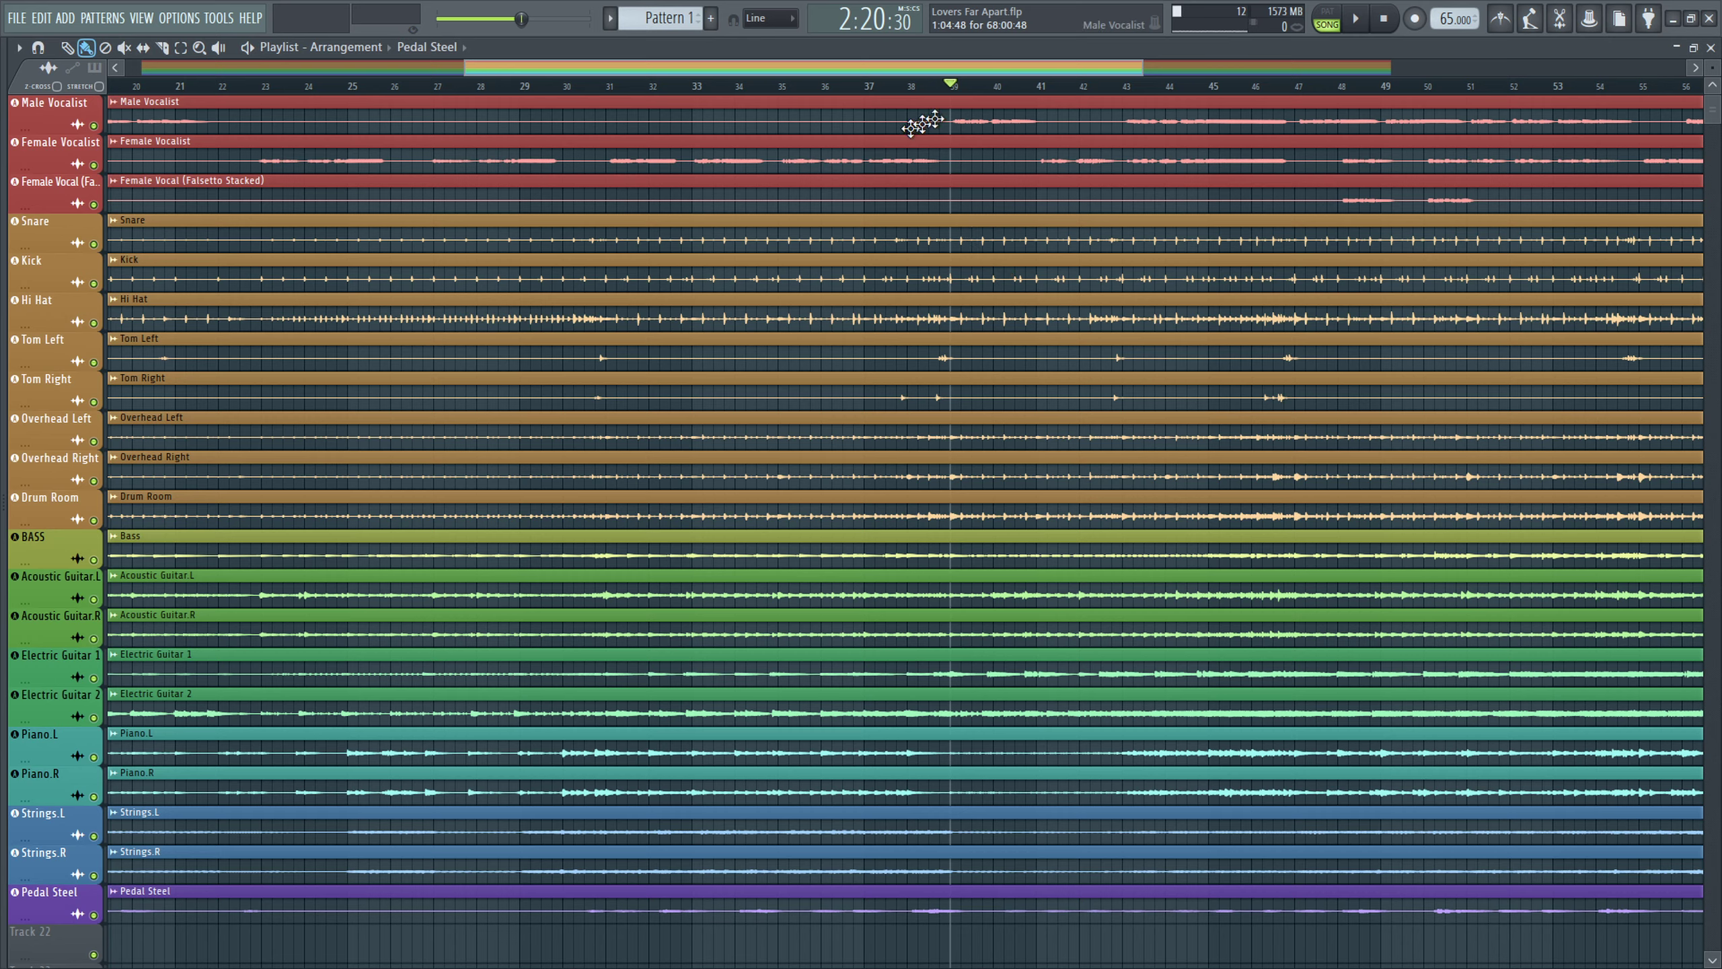
{"action": "key", "text": "F5"}
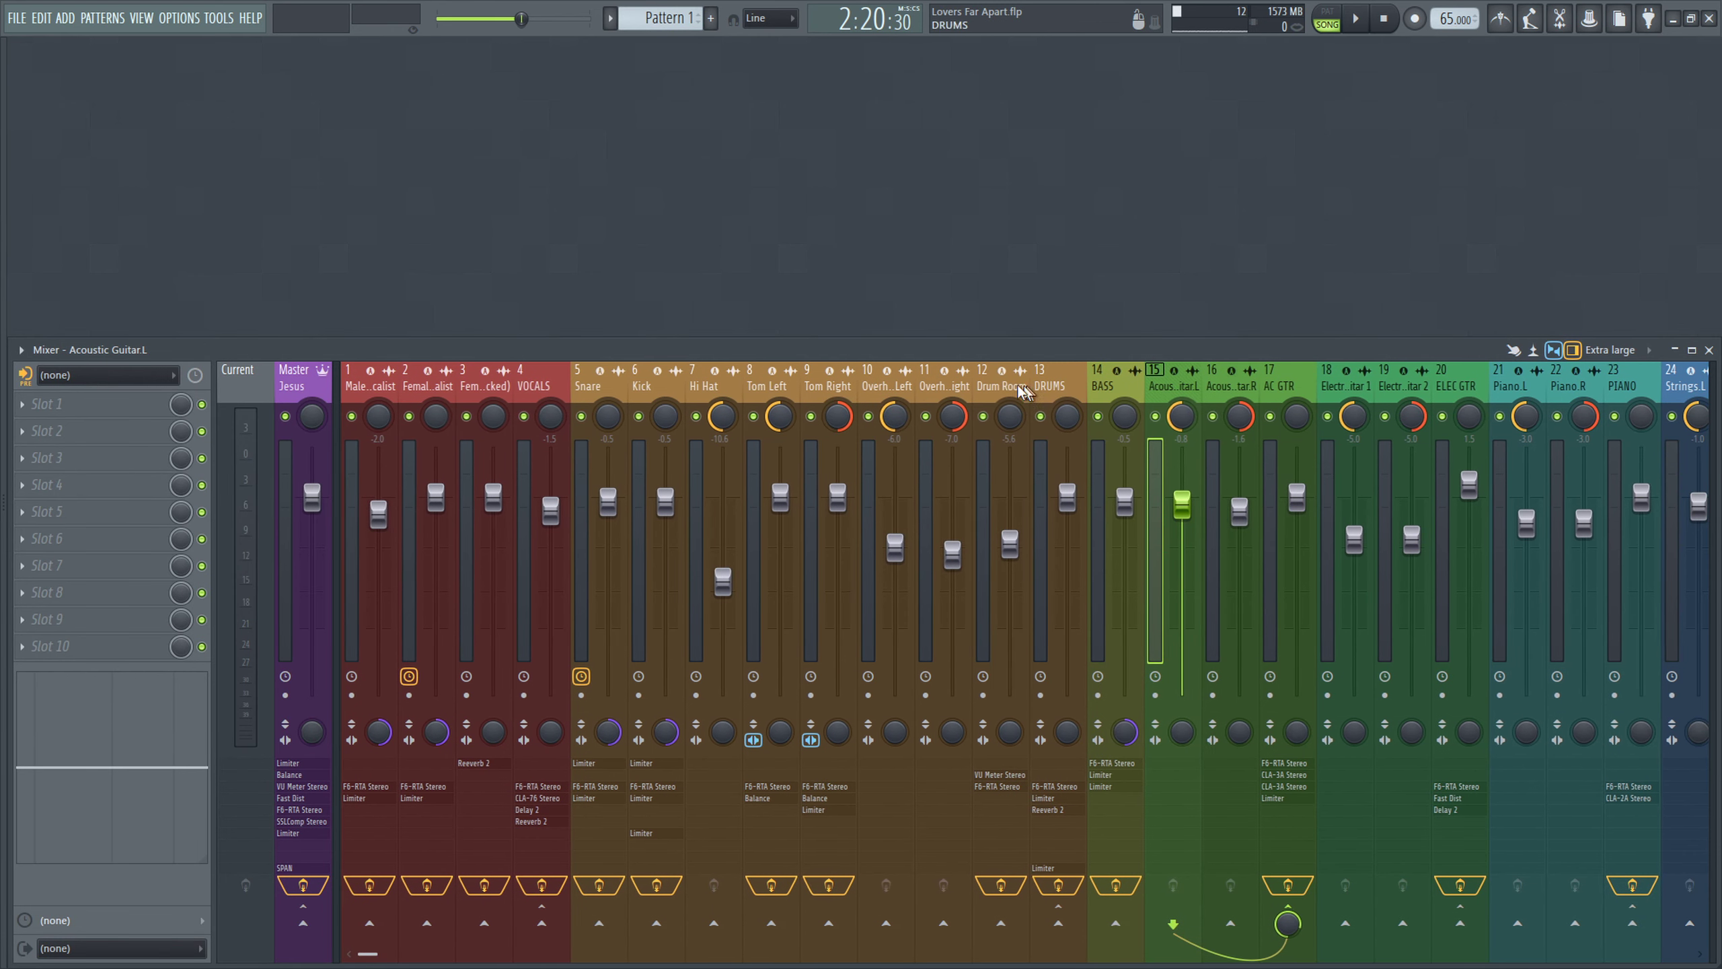
- Switch to Spotify to view the Santa Monica reference track again, and return to the FL Studio mixer
{"action": "key", "text": "alt+Tab"}
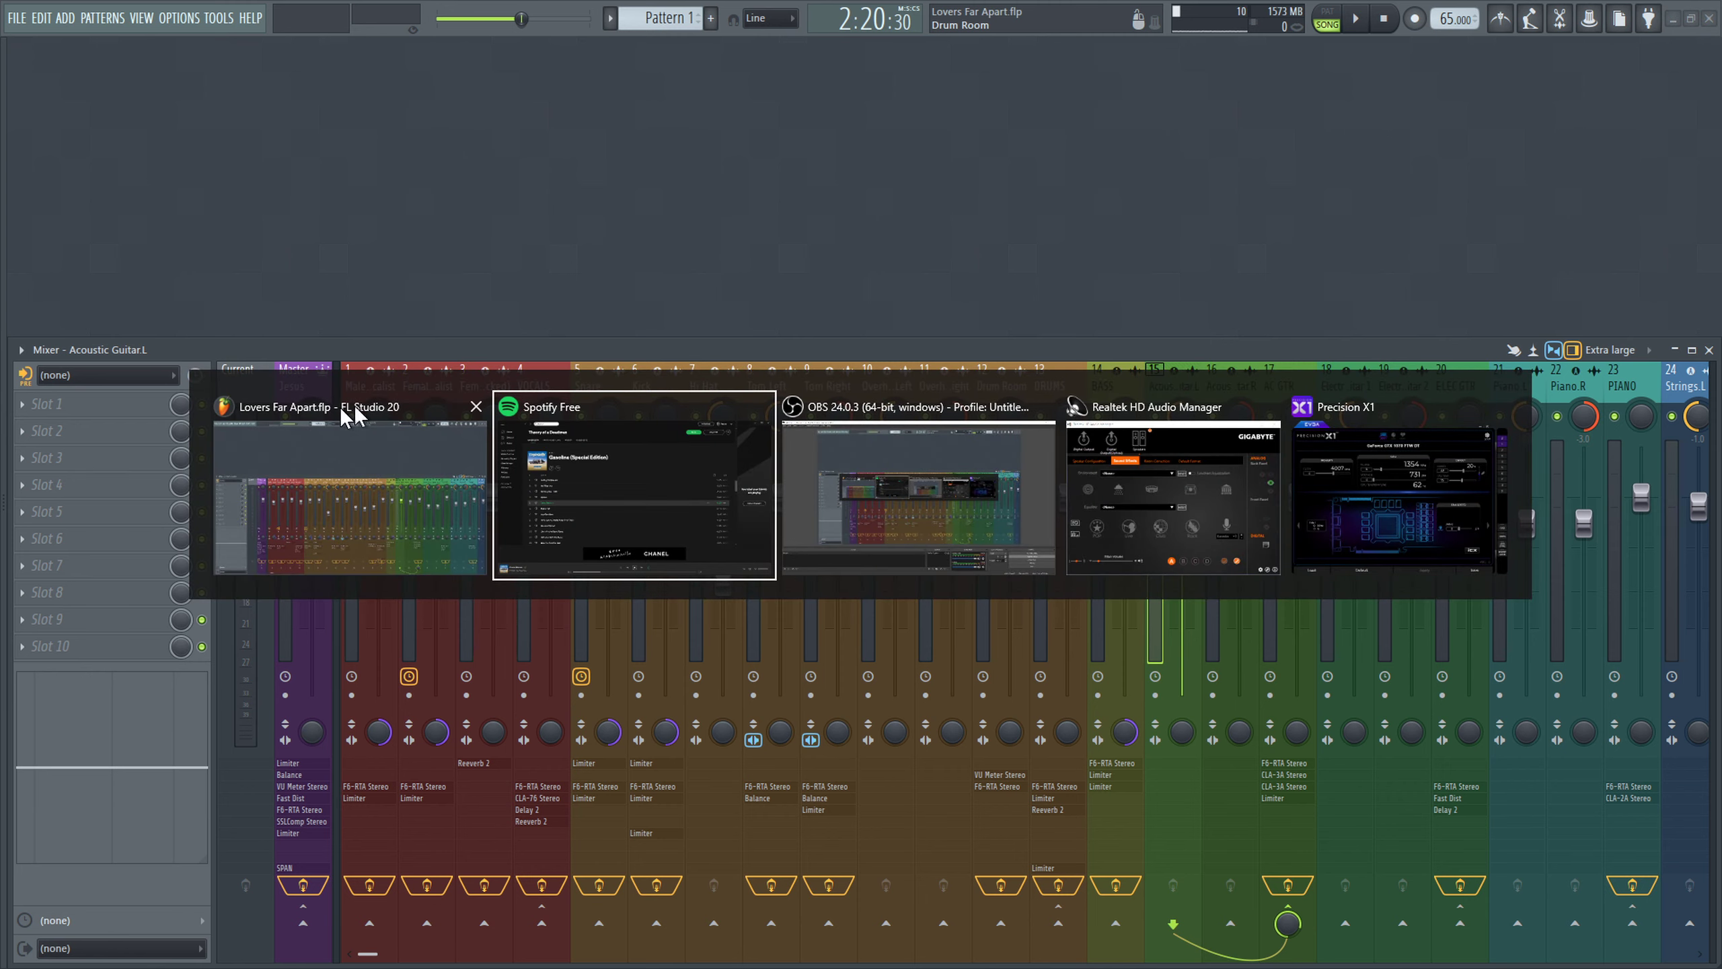
{"action": "left_click", "coordinate": [349, 440]}
{"action": "key", "text": "alt+Tab"}
{"action": "left_click", "coordinate": [621, 448]}
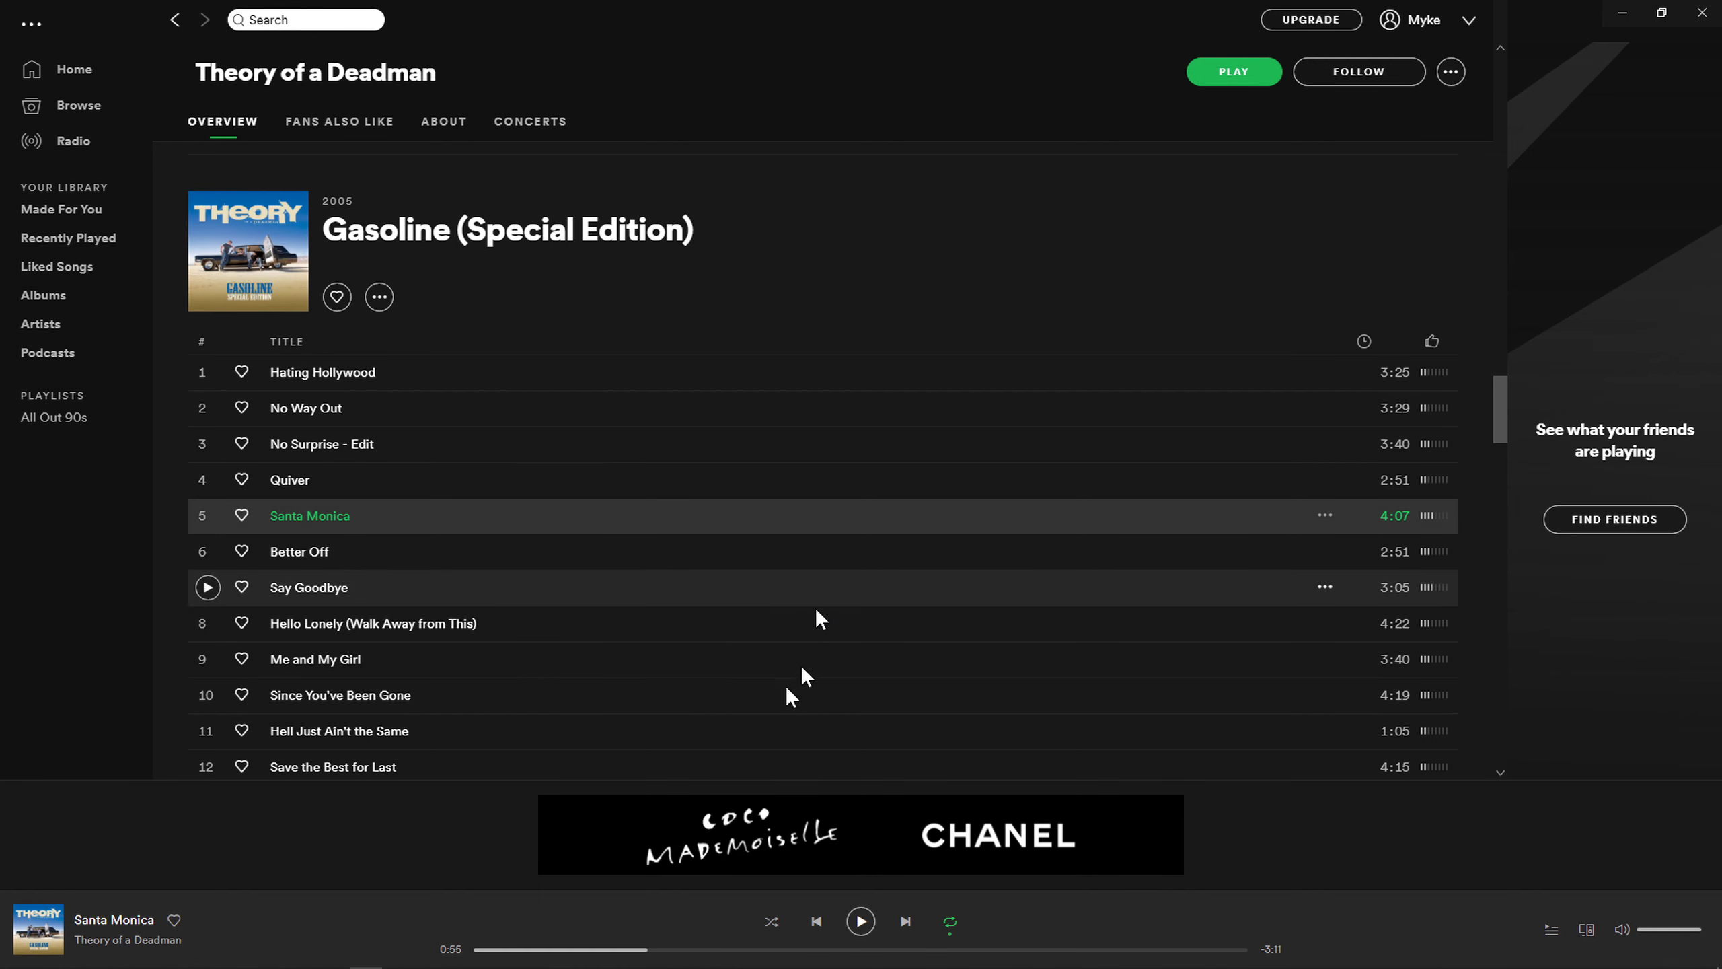
{"action": "key", "text": "alt+Tab"}
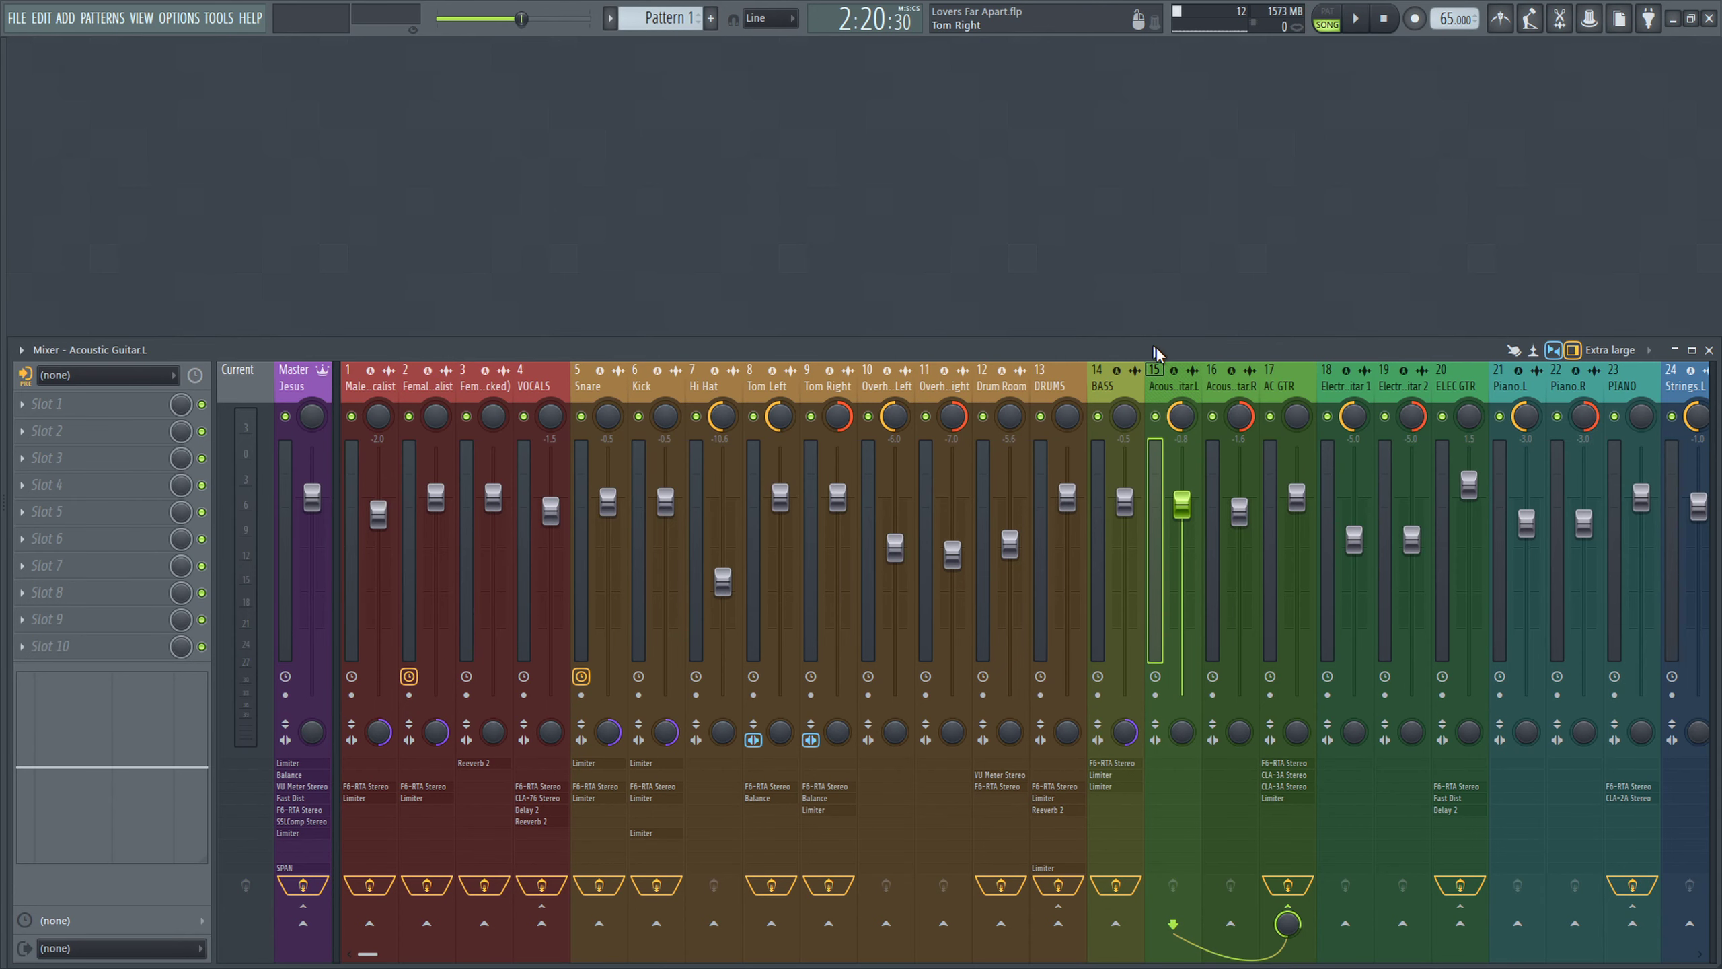
- Compare the full Lovers Far Apart mix with Santa Monica in Spotify by playing each of them
{"action": "key", "text": "space"}
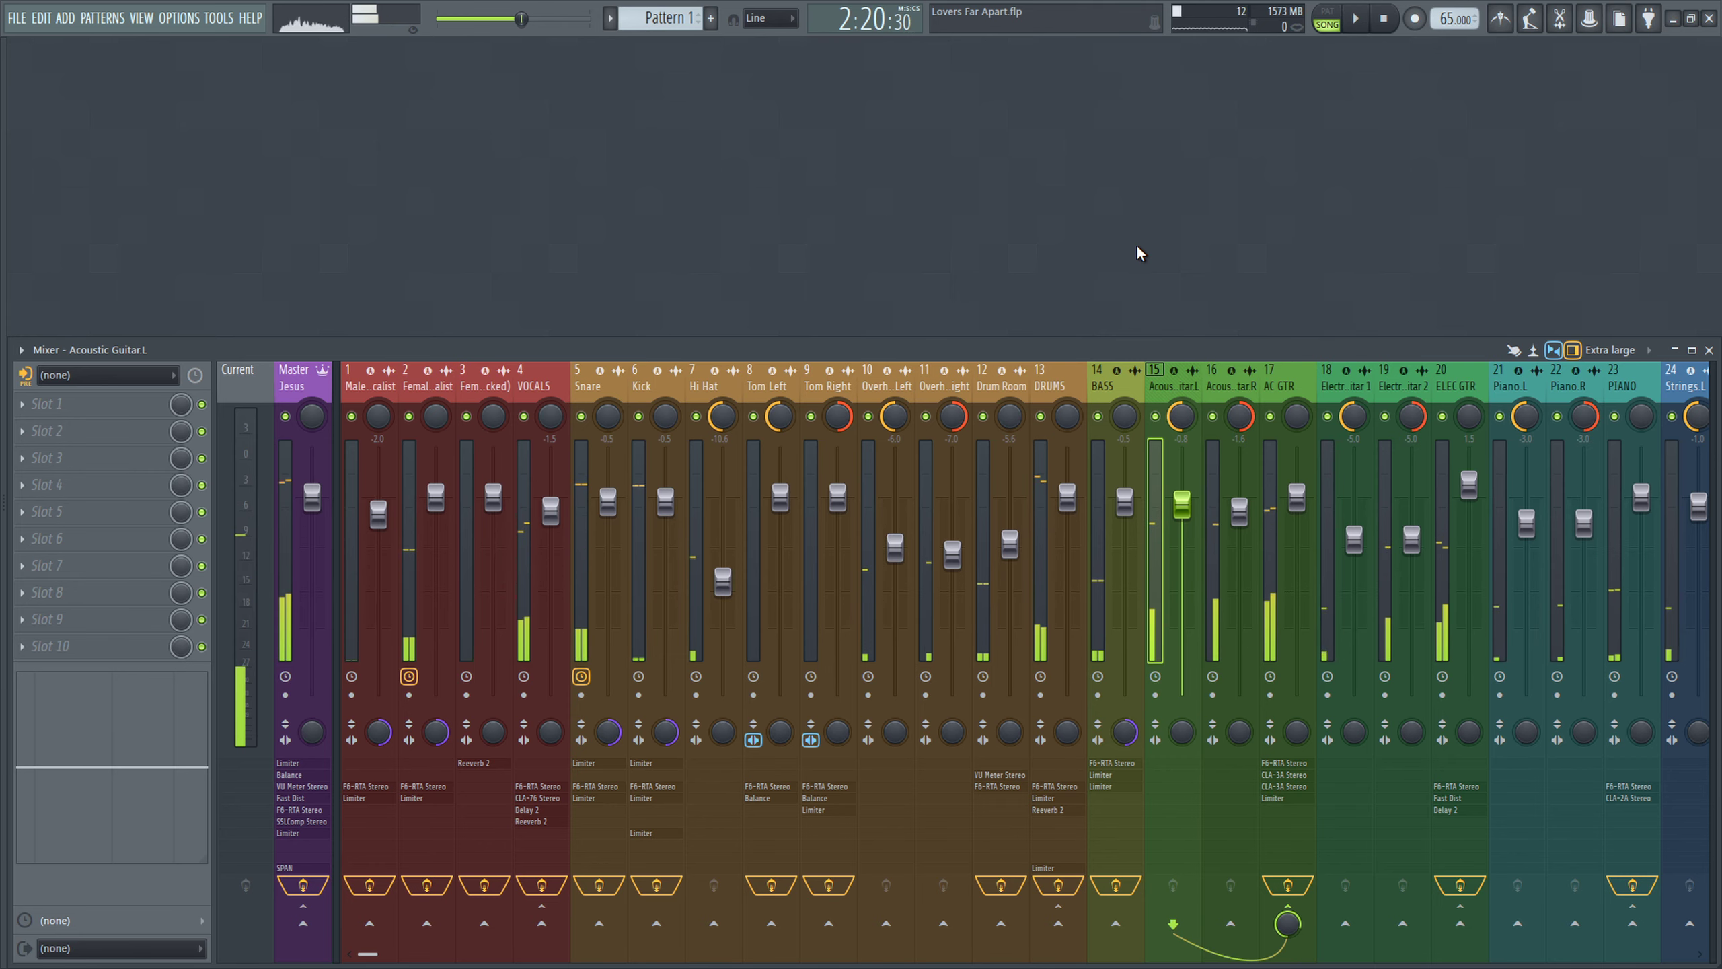
{"action": "key", "text": "alt+Tab"}
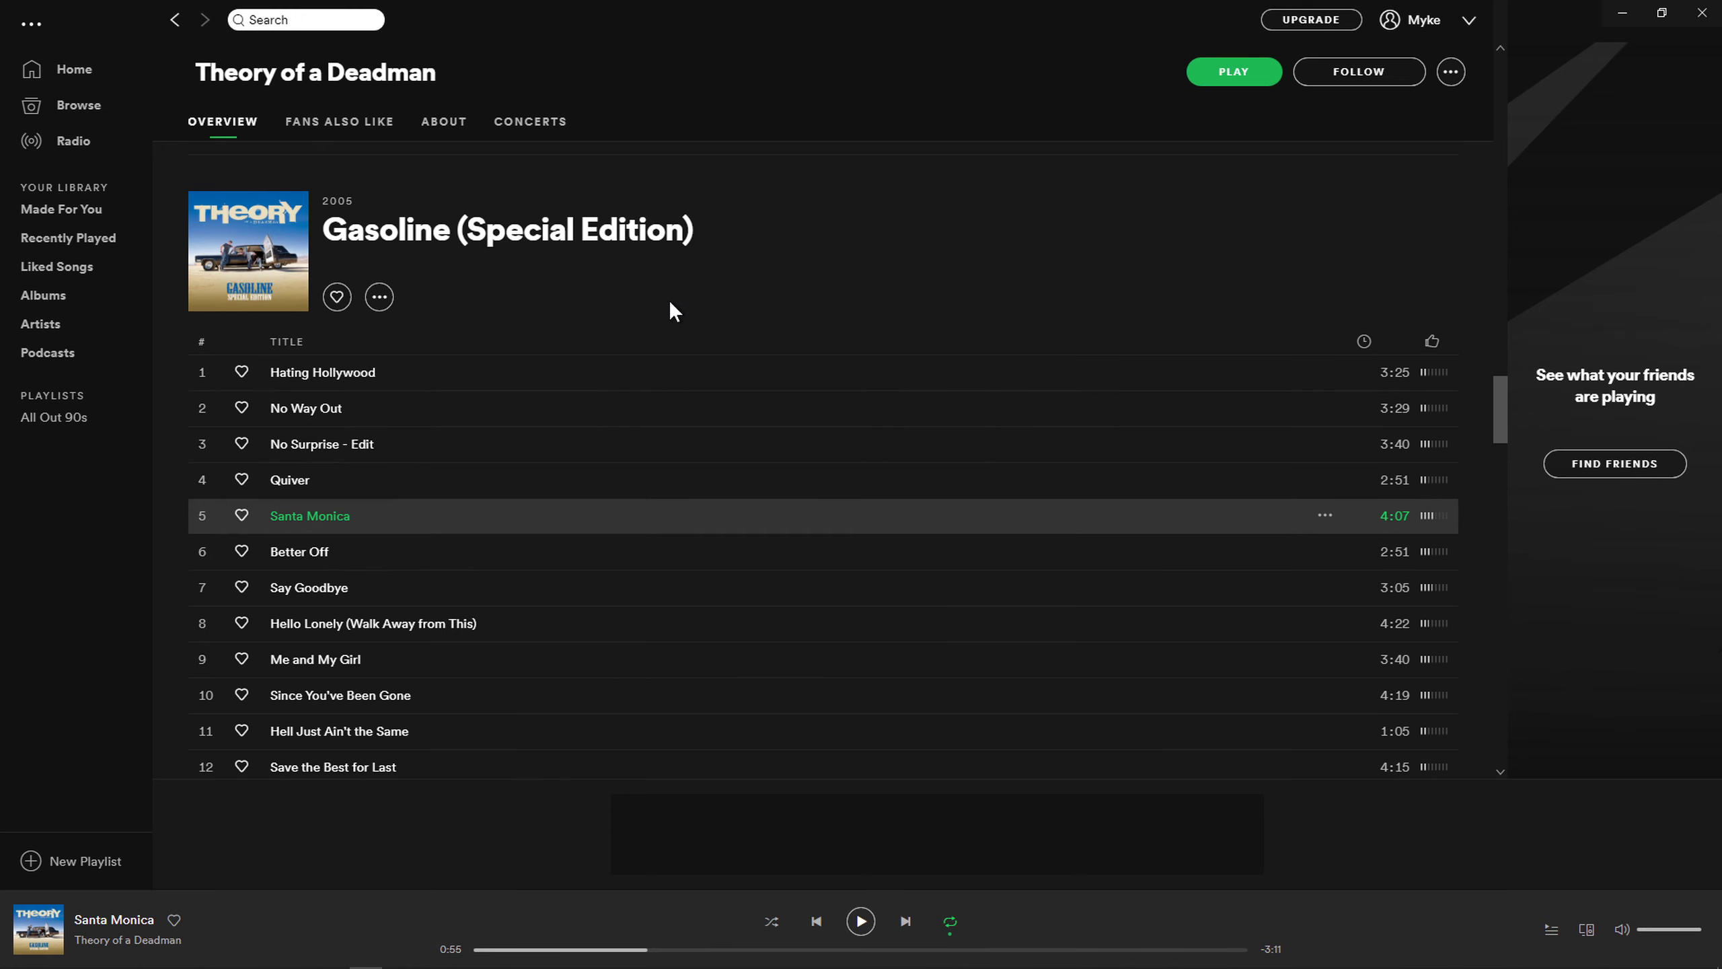
{"action": "key", "text": "space"}
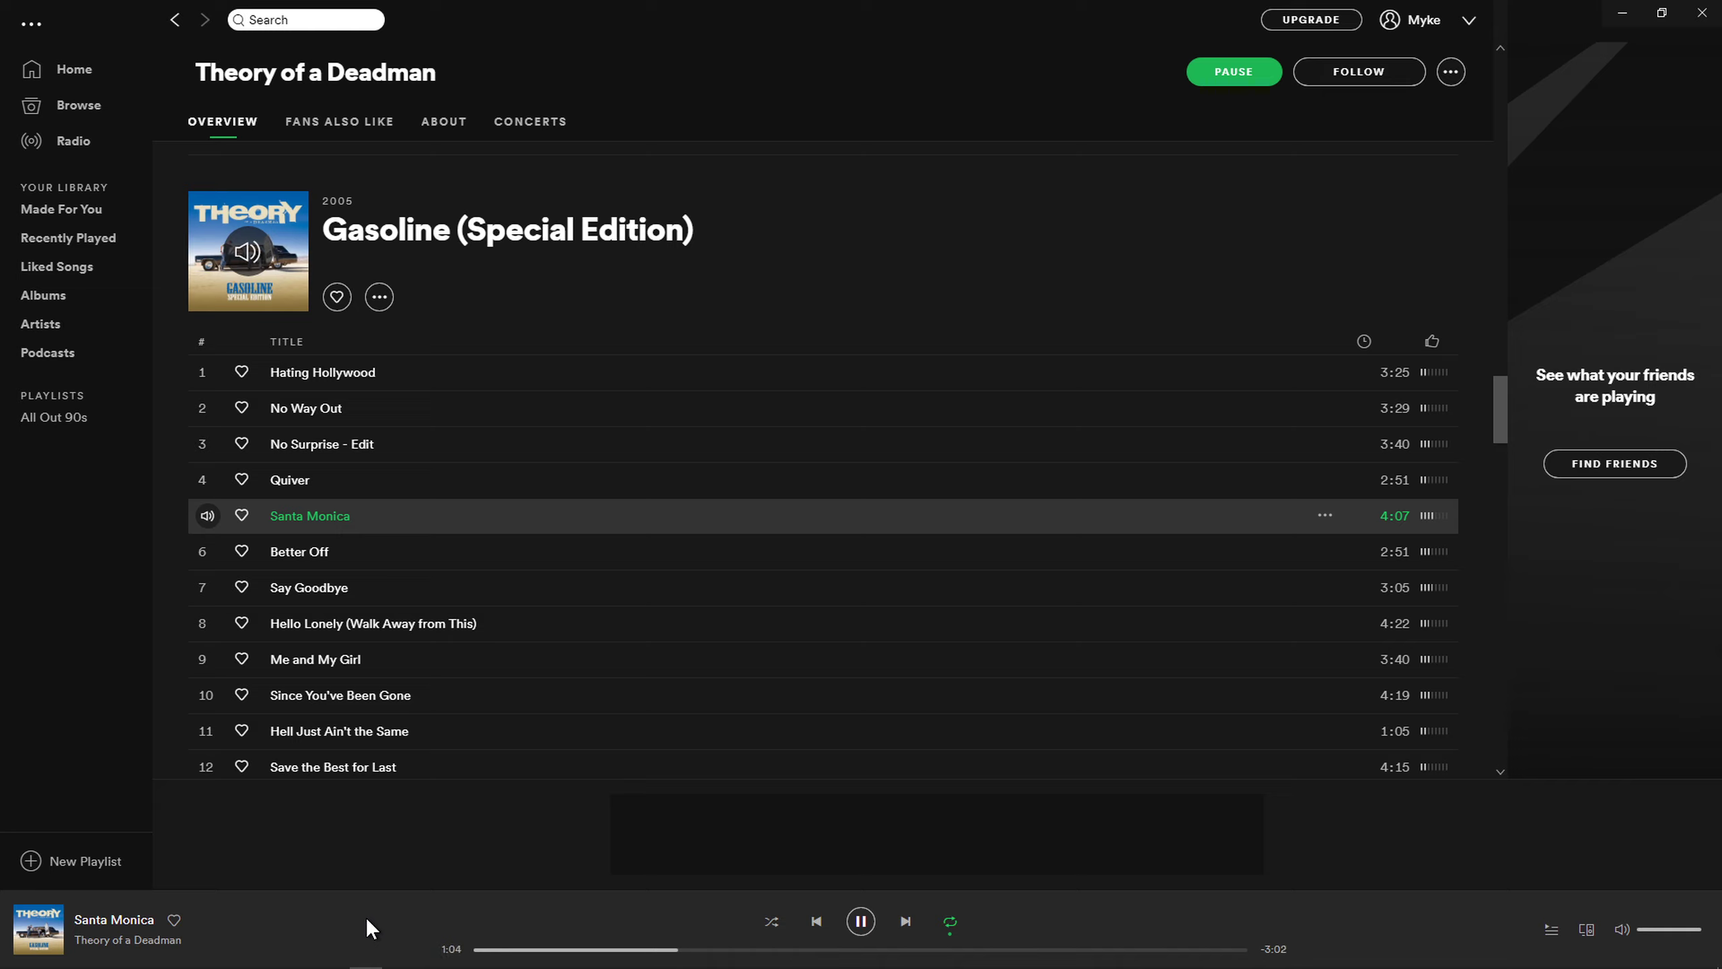
{"action": "key", "text": "alt+Tab"}
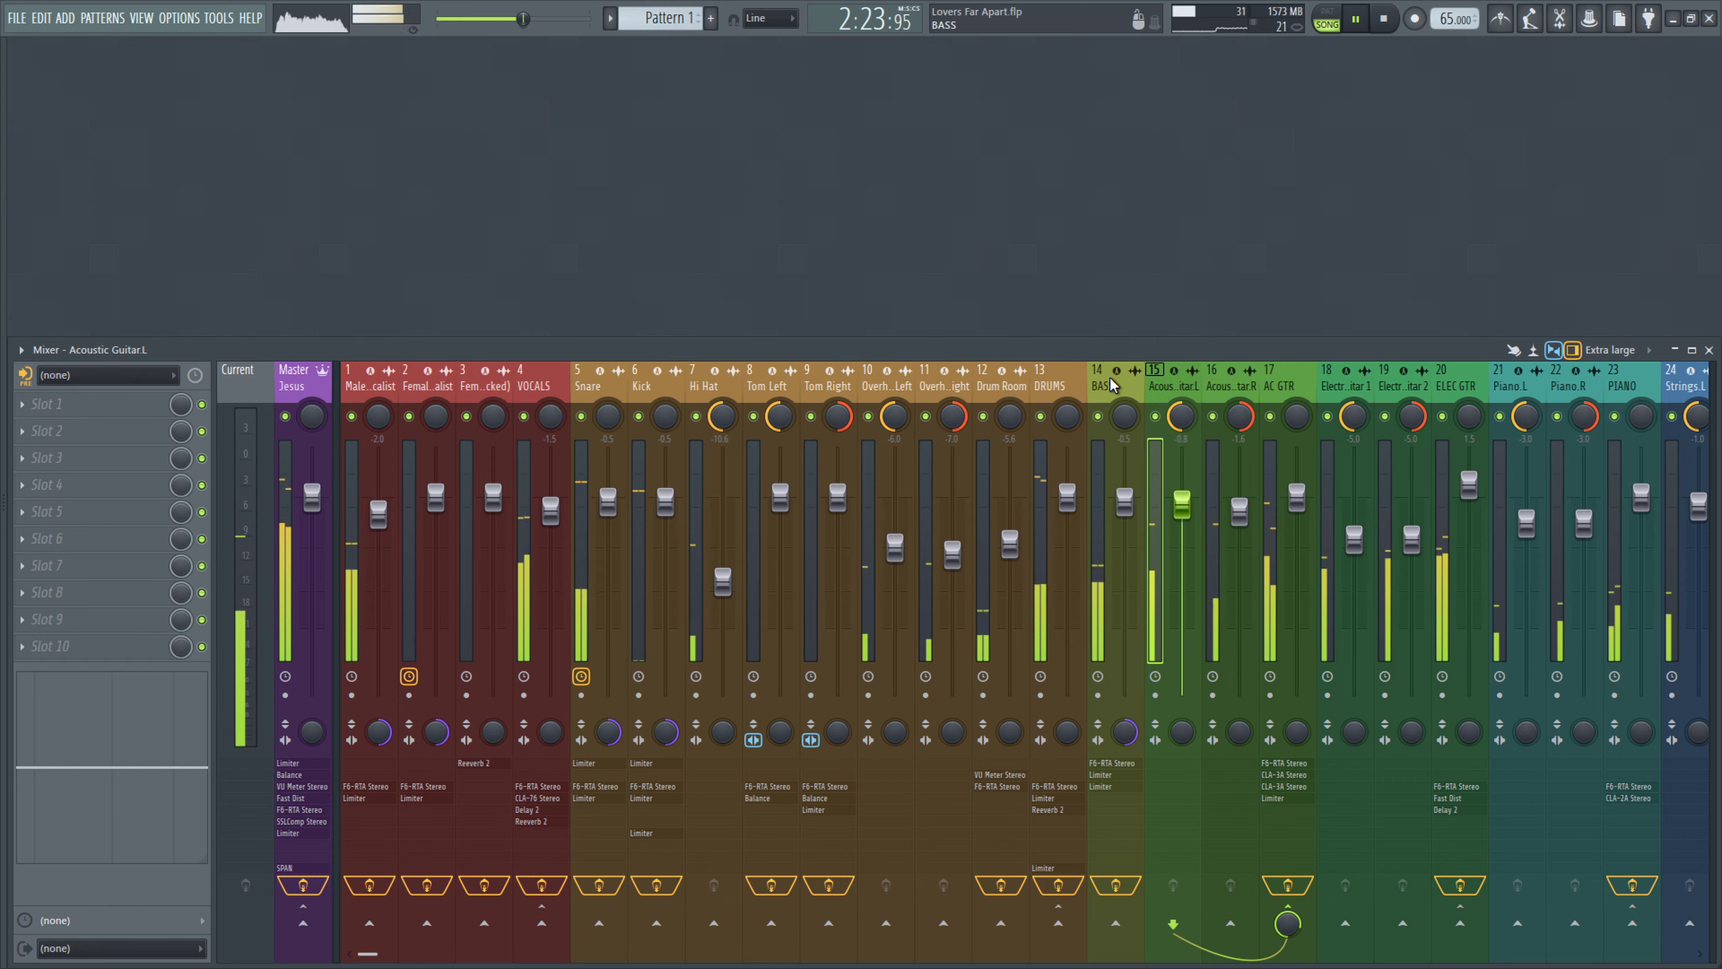
{"action": "key", "text": "space"}
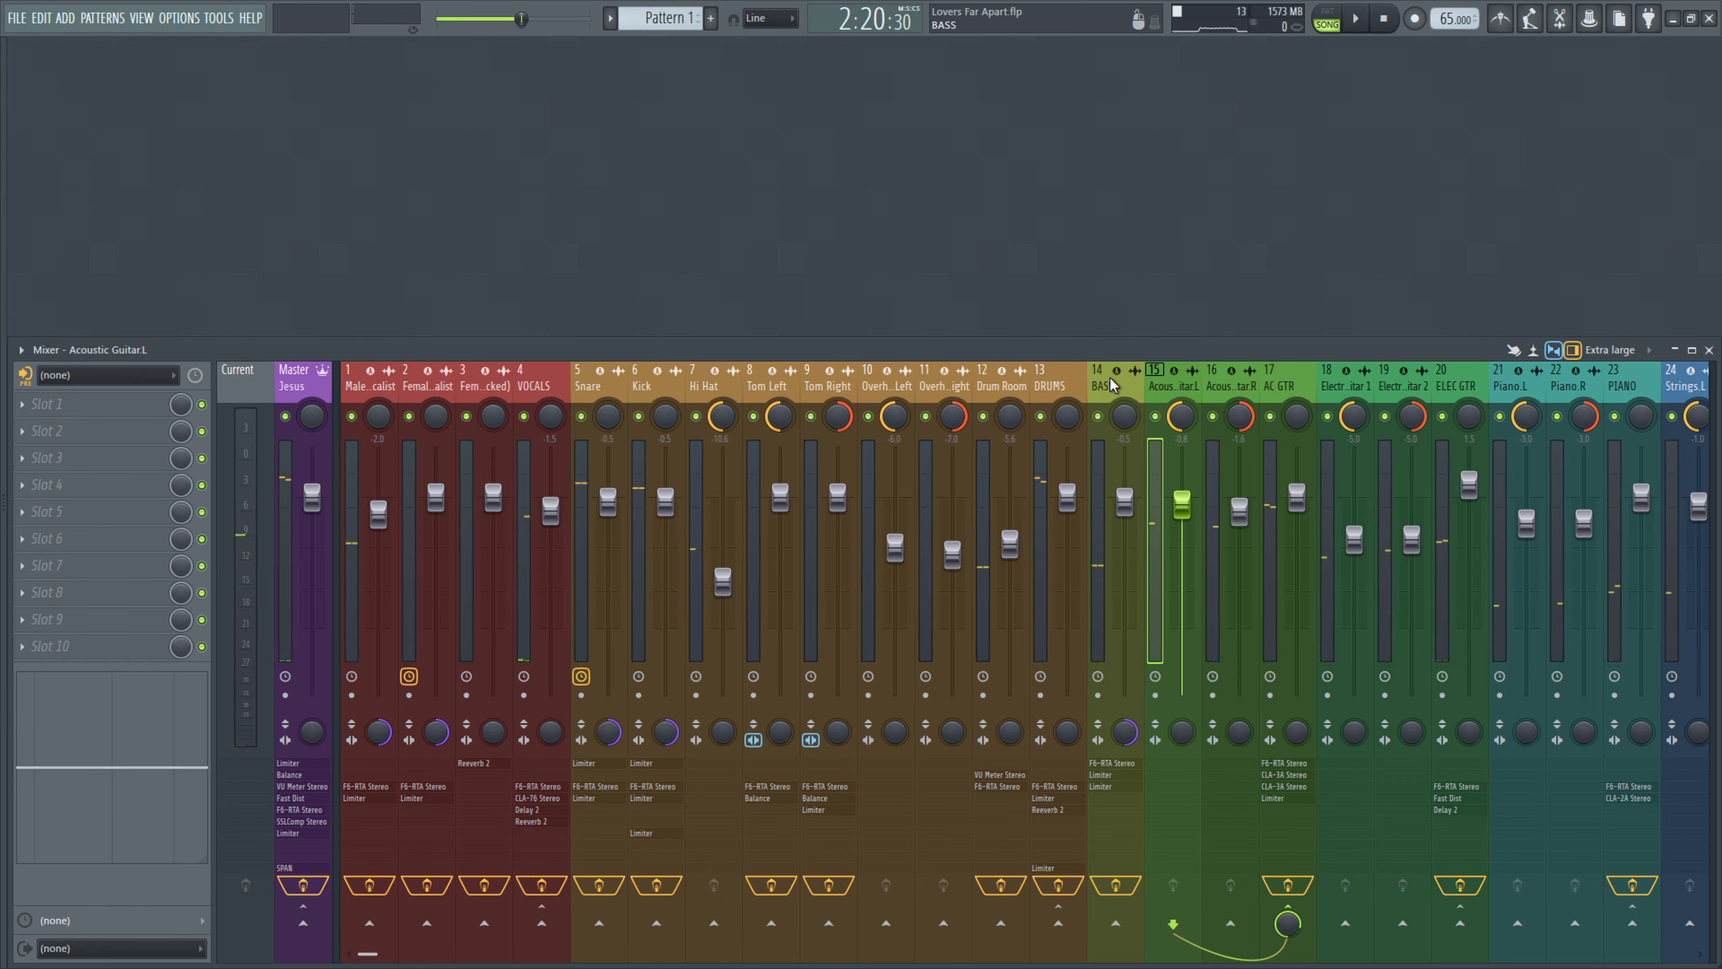
- Solo Acoustic Guitar.L and enable Acoustic Guitar.R alongside it
{"action": "right_click", "coordinate": [1156, 417]}
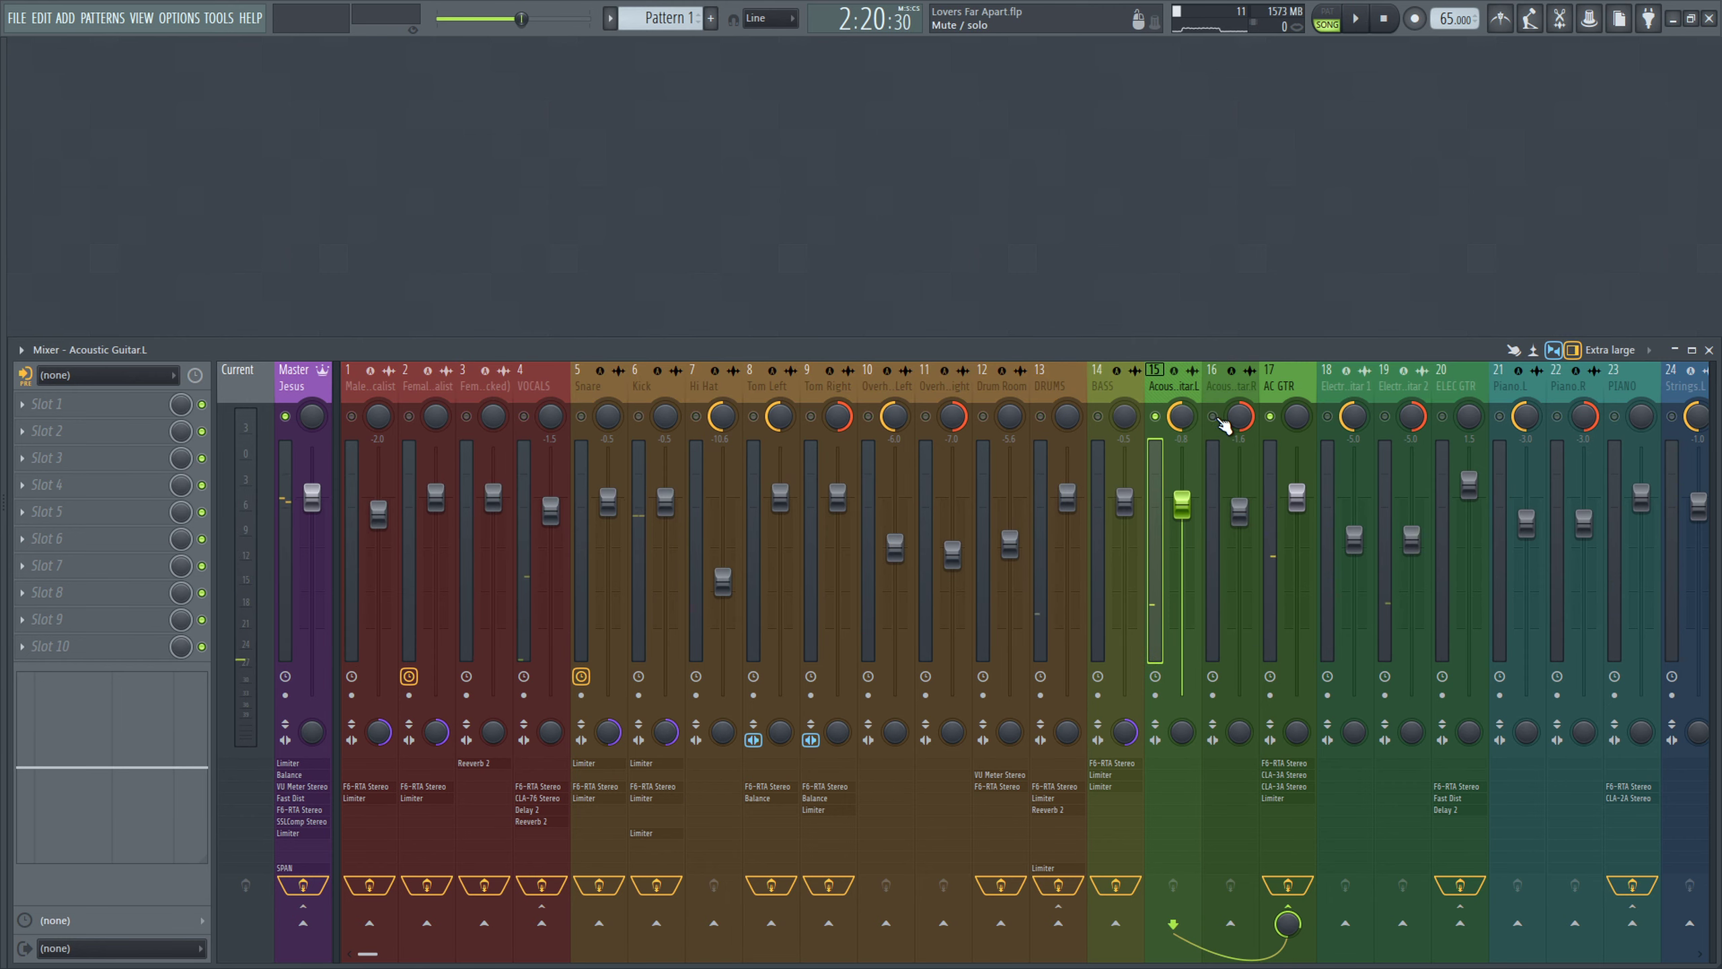
{"action": "left_click", "coordinate": [1214, 417]}
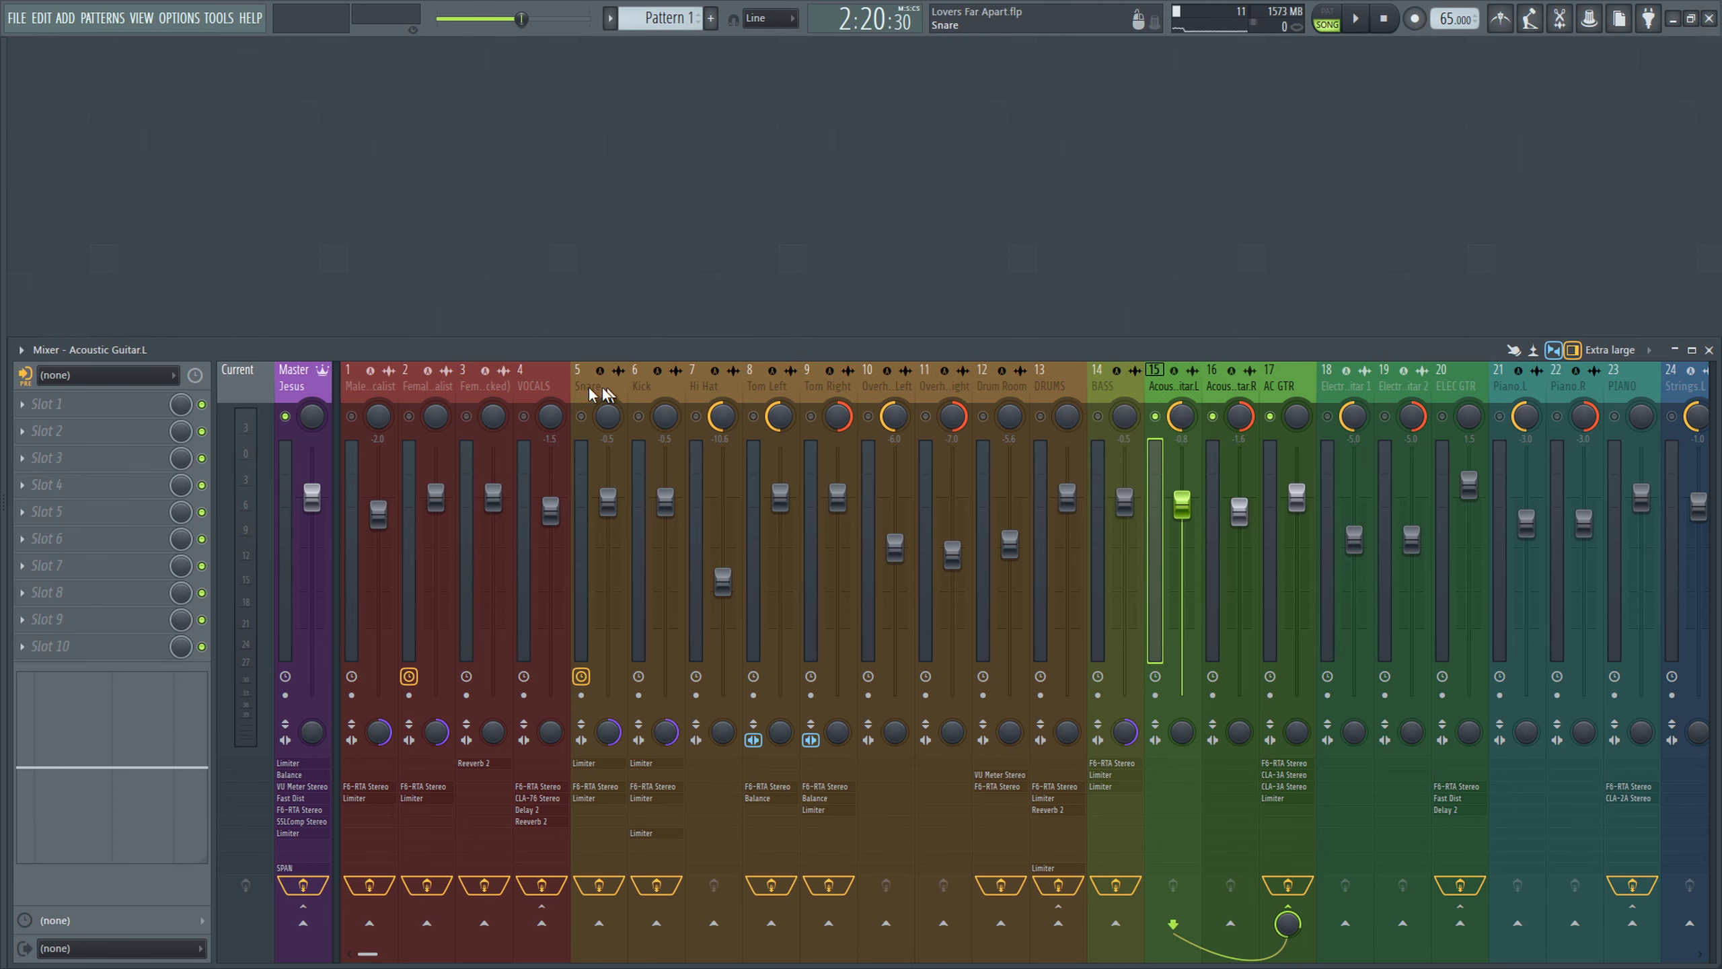
- Examine the soloed acoustic guitar pair alongside their AC GTR bus in the mixer
{"action": "scroll", "coordinate": [1088, 372], "scroll_direction": "down", "scroll_amount": 5}
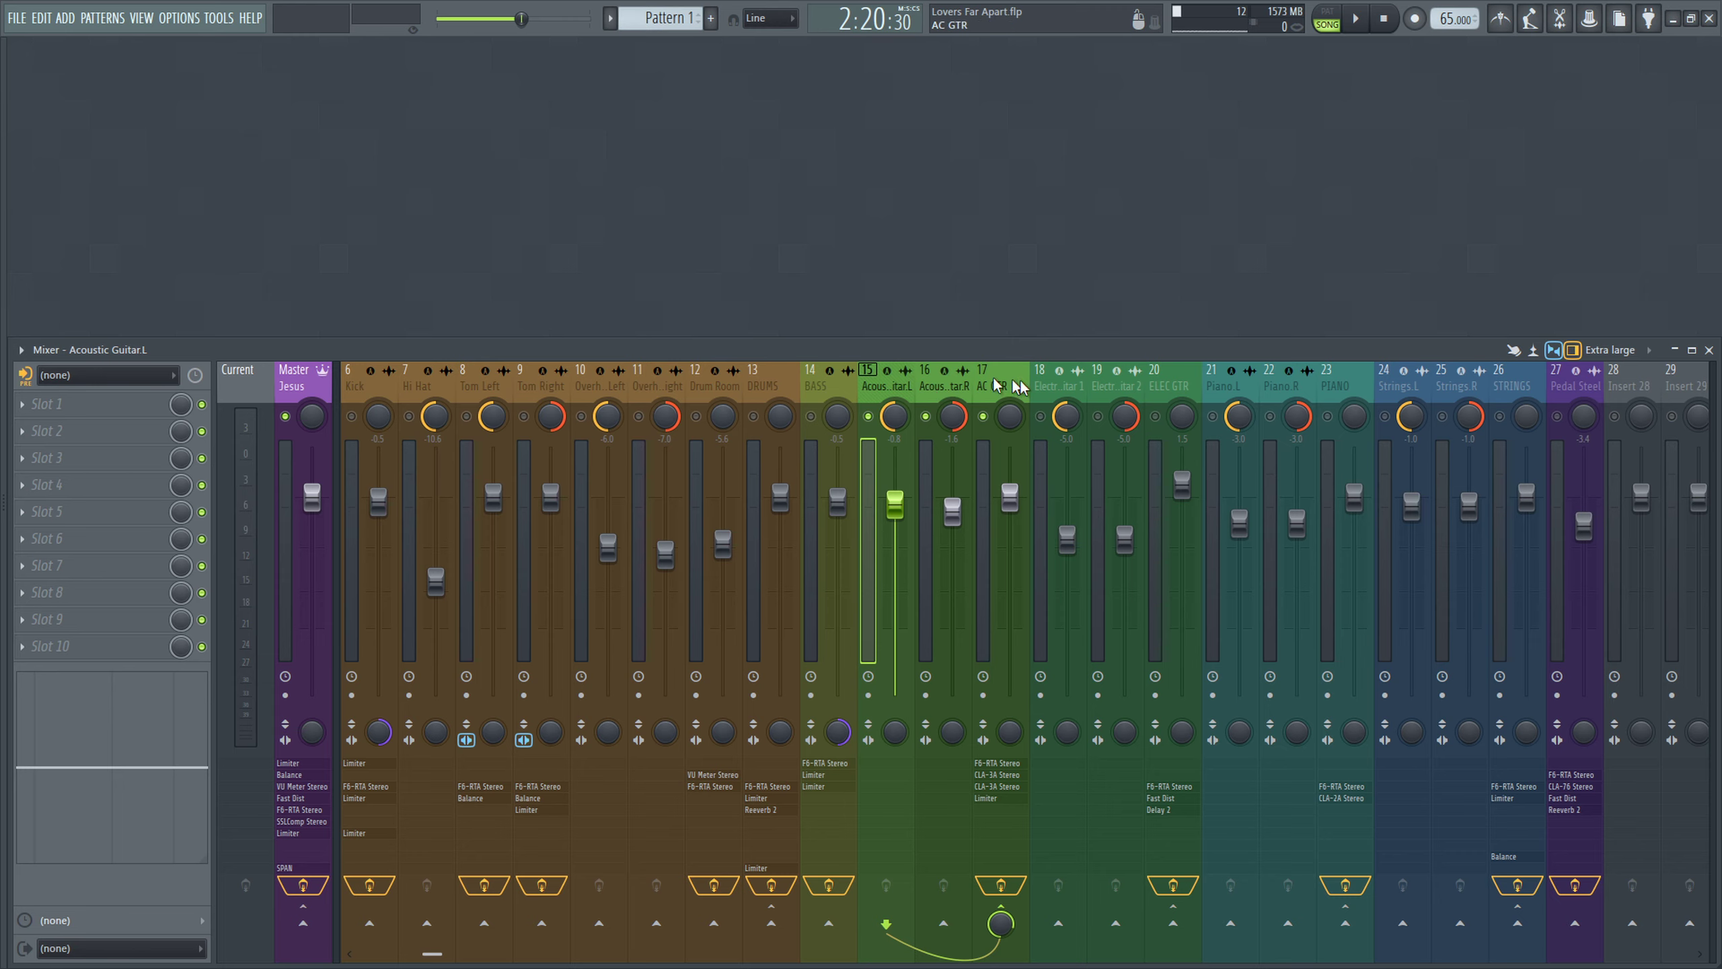
{"action": "left_click", "coordinate": [951, 385]}
{"action": "left_click", "coordinate": [999, 386]}
{"action": "left_click", "coordinate": [942, 386]}
{"action": "left_click", "coordinate": [896, 387]}
{"action": "left_click", "coordinate": [940, 389]}
{"action": "left_click", "coordinate": [979, 391]}
{"action": "left_click", "coordinate": [939, 390]}
{"action": "left_click", "coordinate": [893, 388]}
{"action": "left_click", "coordinate": [932, 388]}
{"action": "left_click", "coordinate": [894, 388]}
{"action": "left_click", "coordinate": [935, 391]}
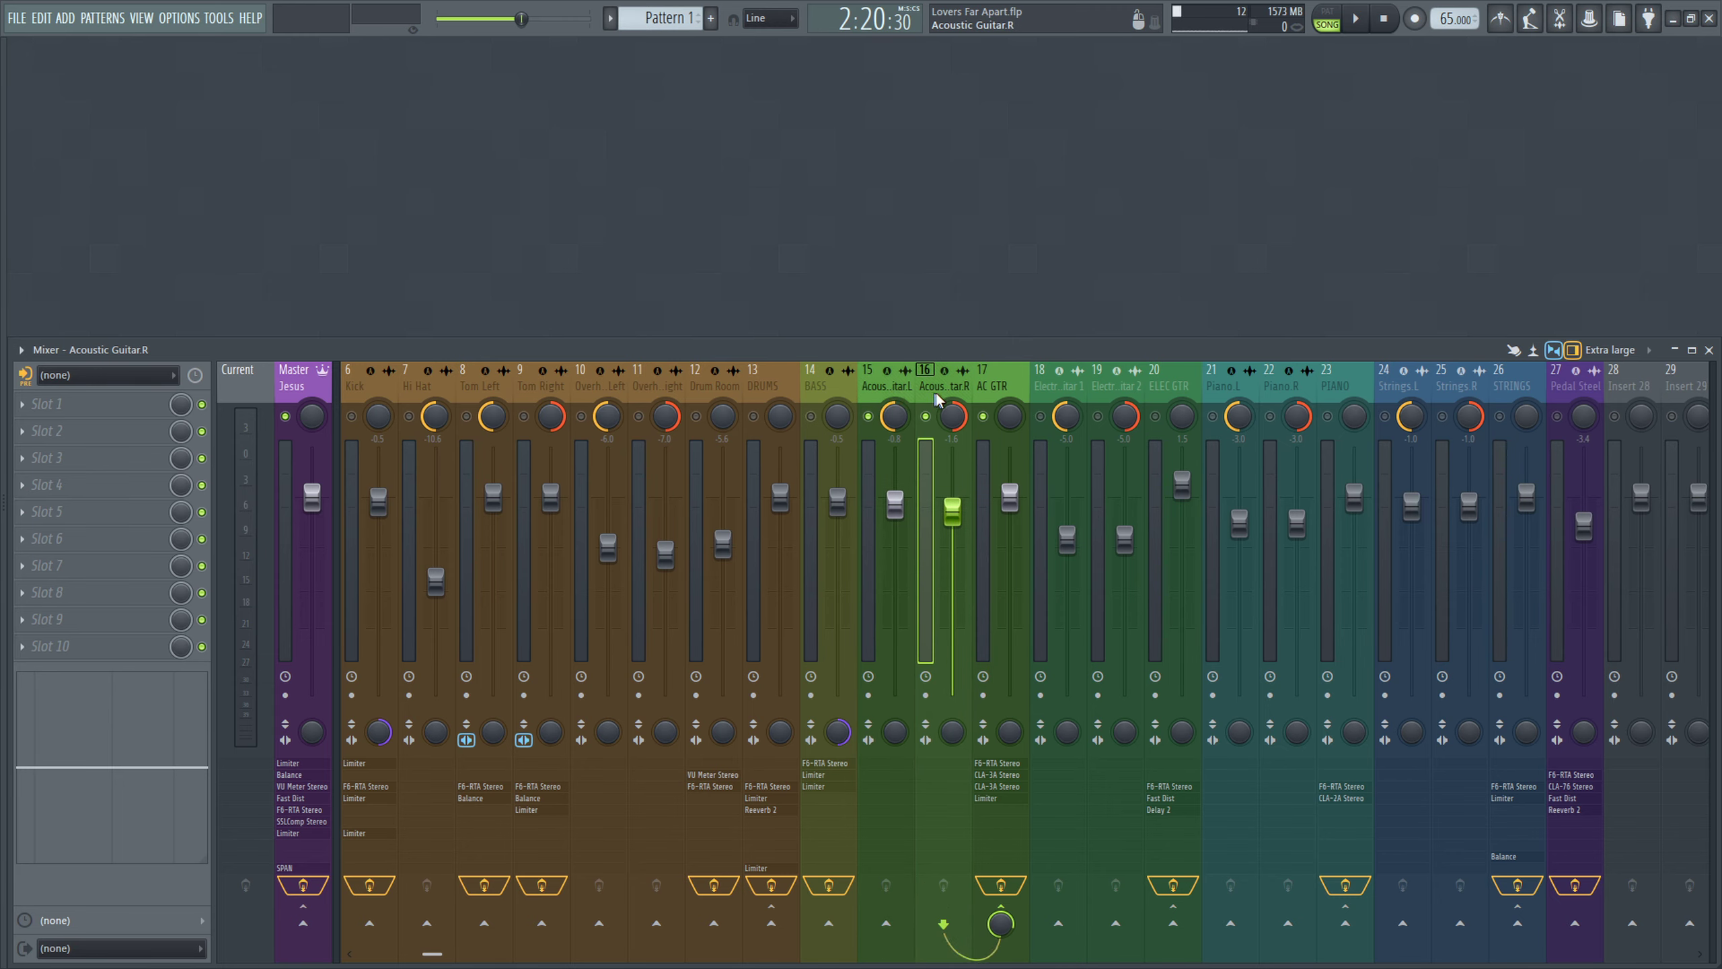
- View the F6-RTA Stereo equalizer on the AC GTR bus and close it
{"action": "left_click", "coordinate": [994, 386]}
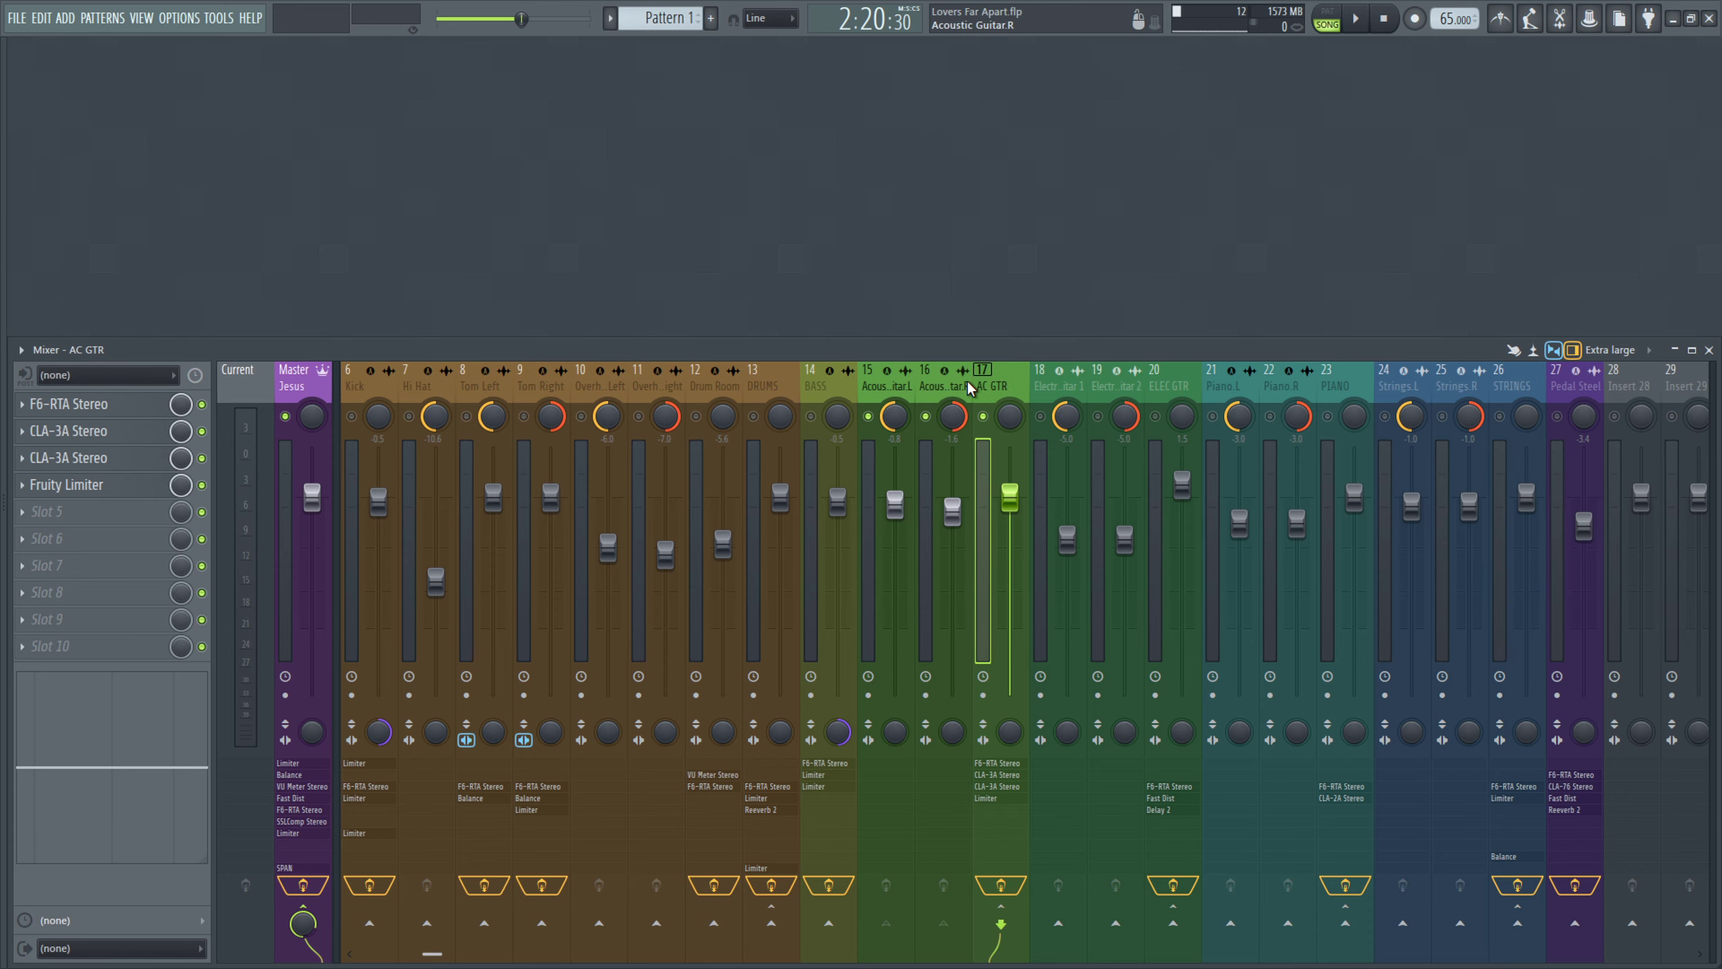
{"action": "left_click", "coordinate": [124, 407]}
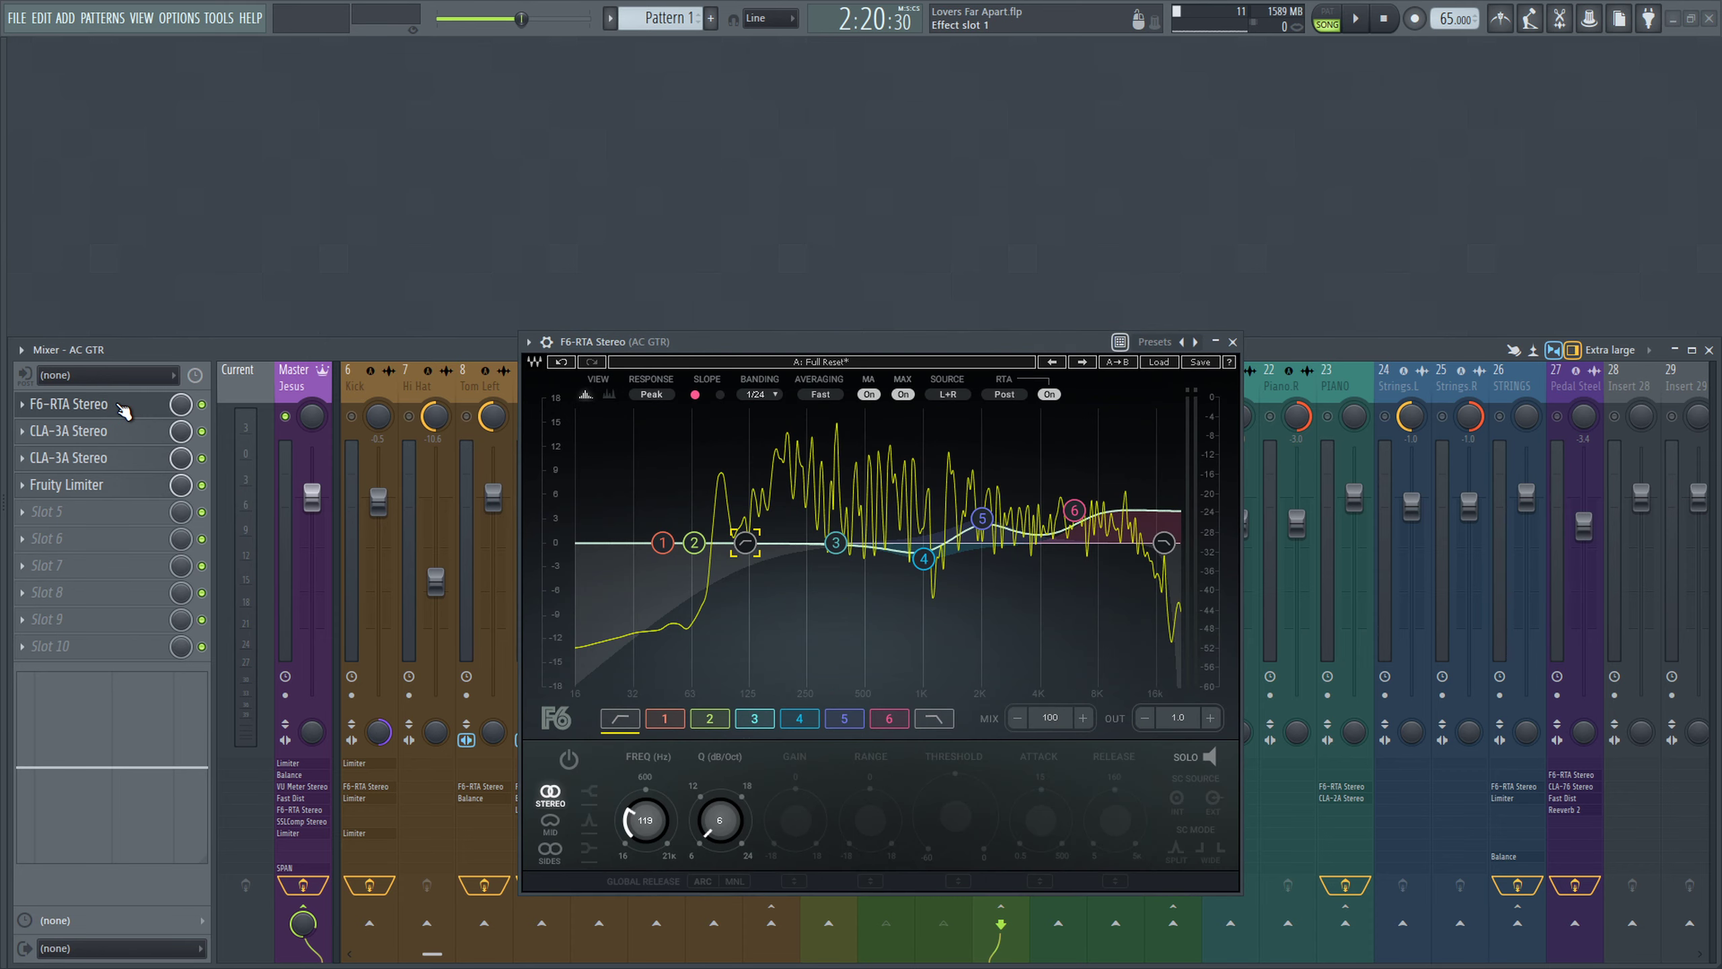
{"action": "left_click", "coordinate": [123, 409]}
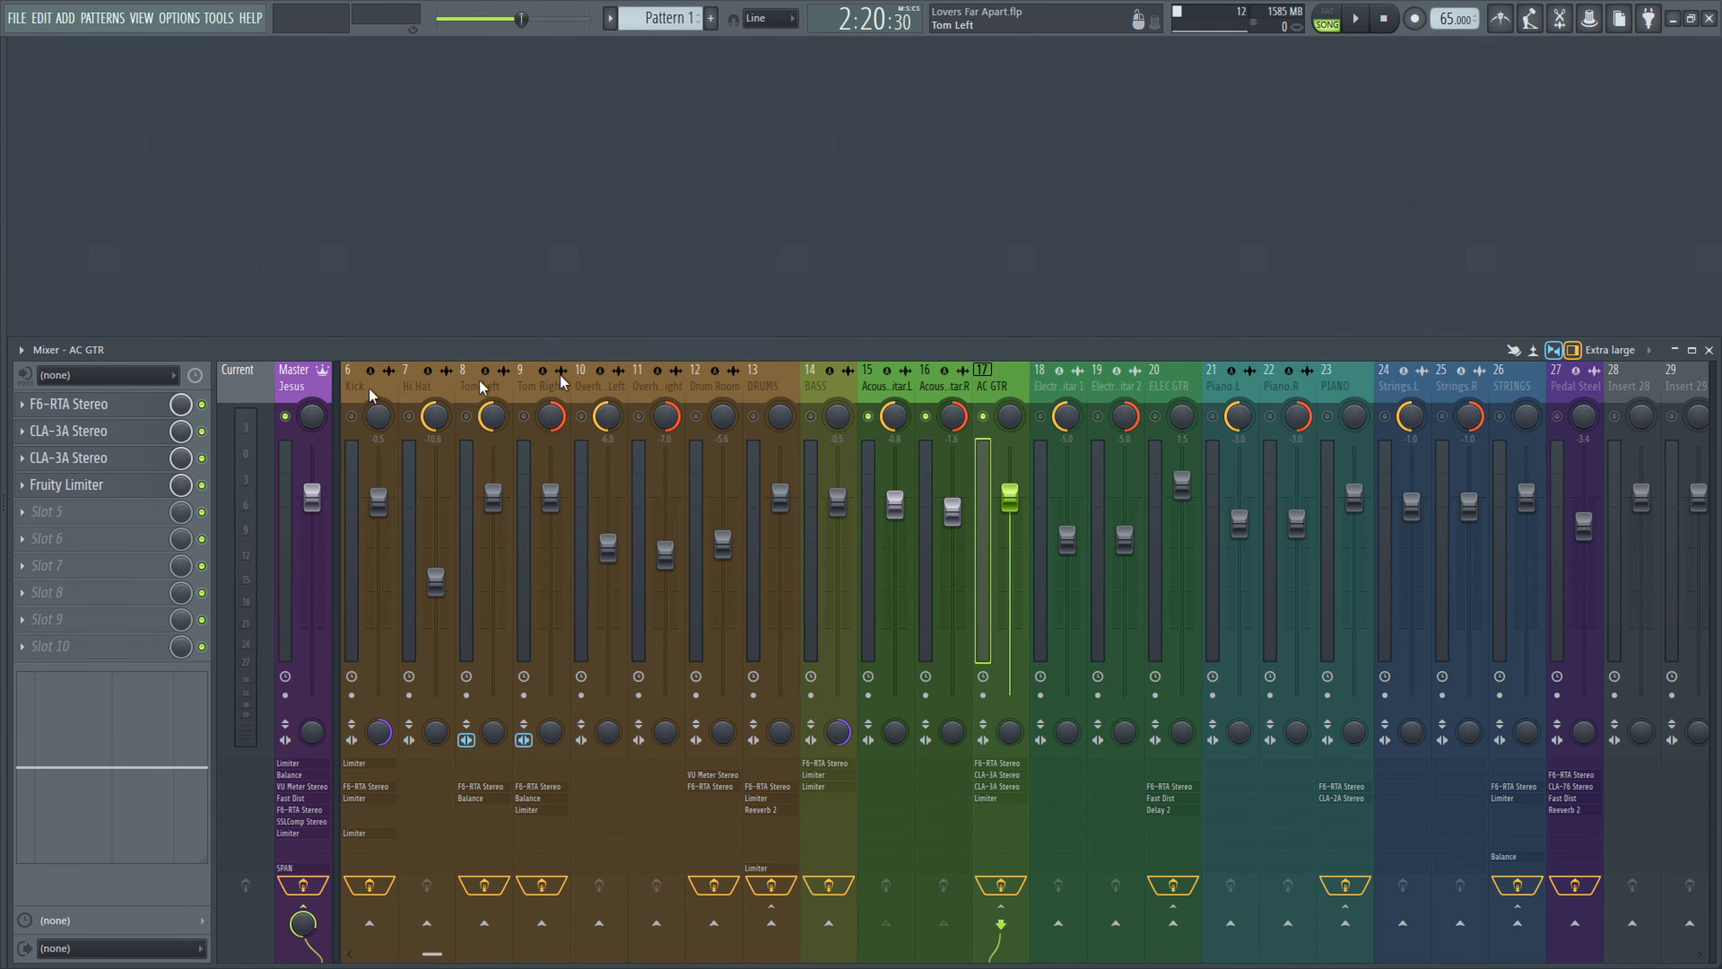
- Reset the low-cut filter frequency to 16 Hz in the AC GTR bus's F6-RTA Stereo equalizer and close it
{"action": "left_click", "coordinate": [121, 413]}
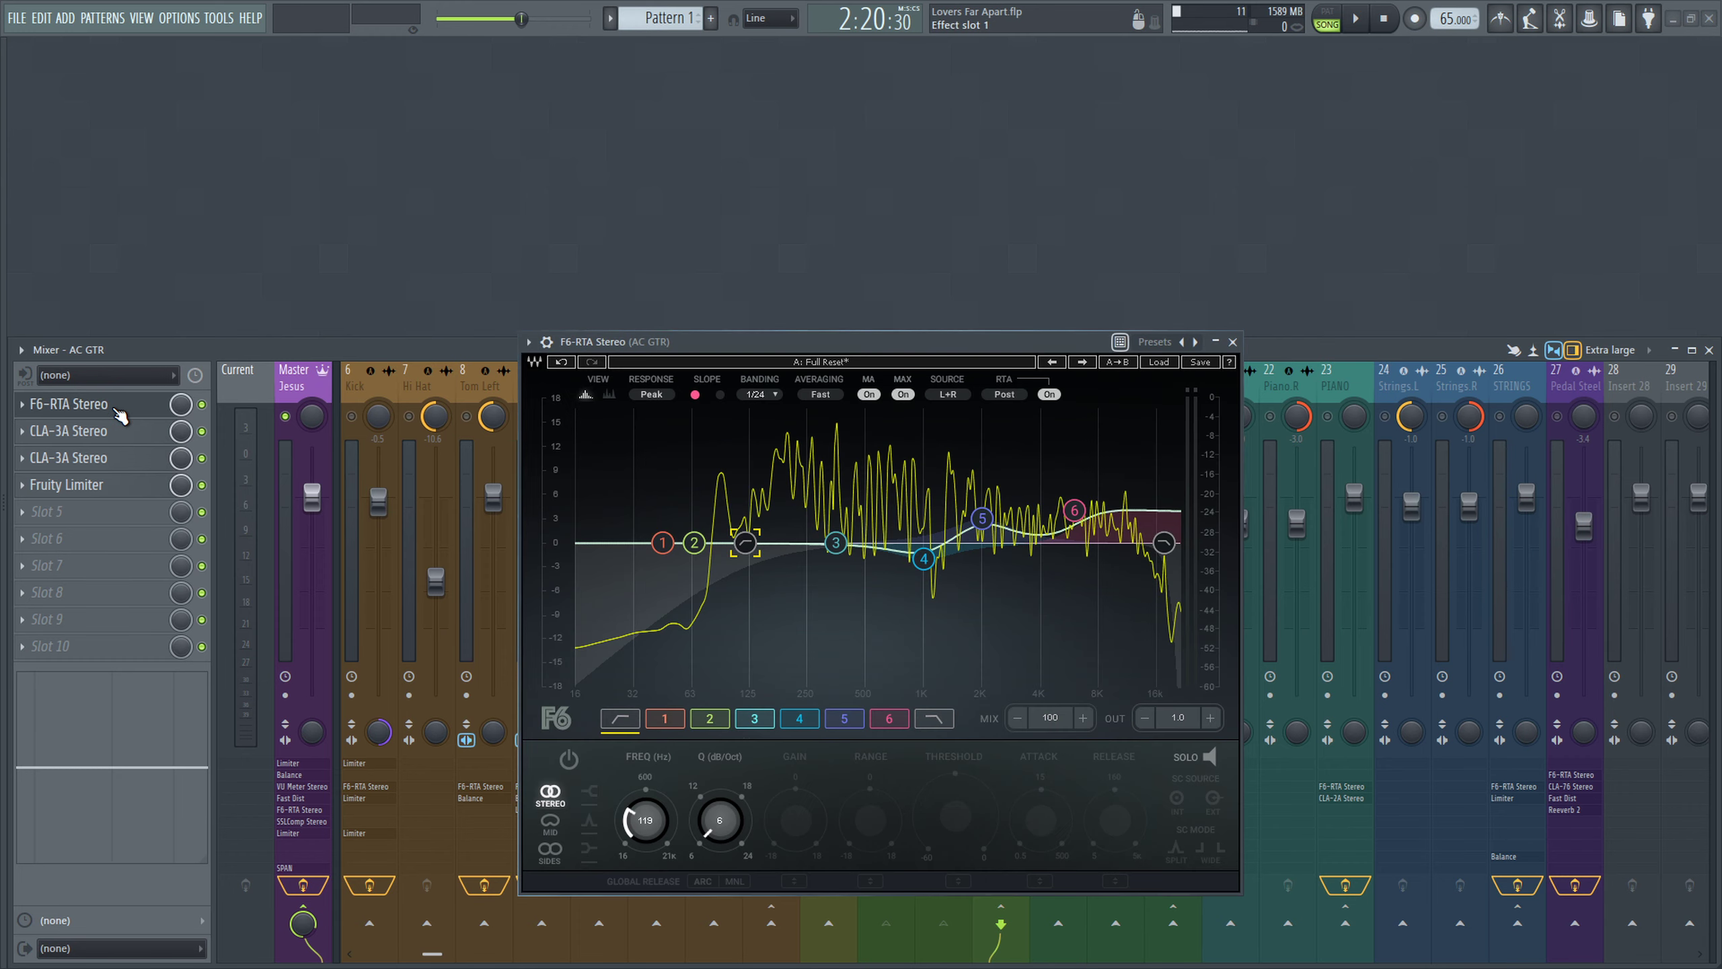
{"action": "left_click", "coordinate": [638, 811], "text": "alt"}
{"action": "left_click", "coordinate": [1233, 341]}
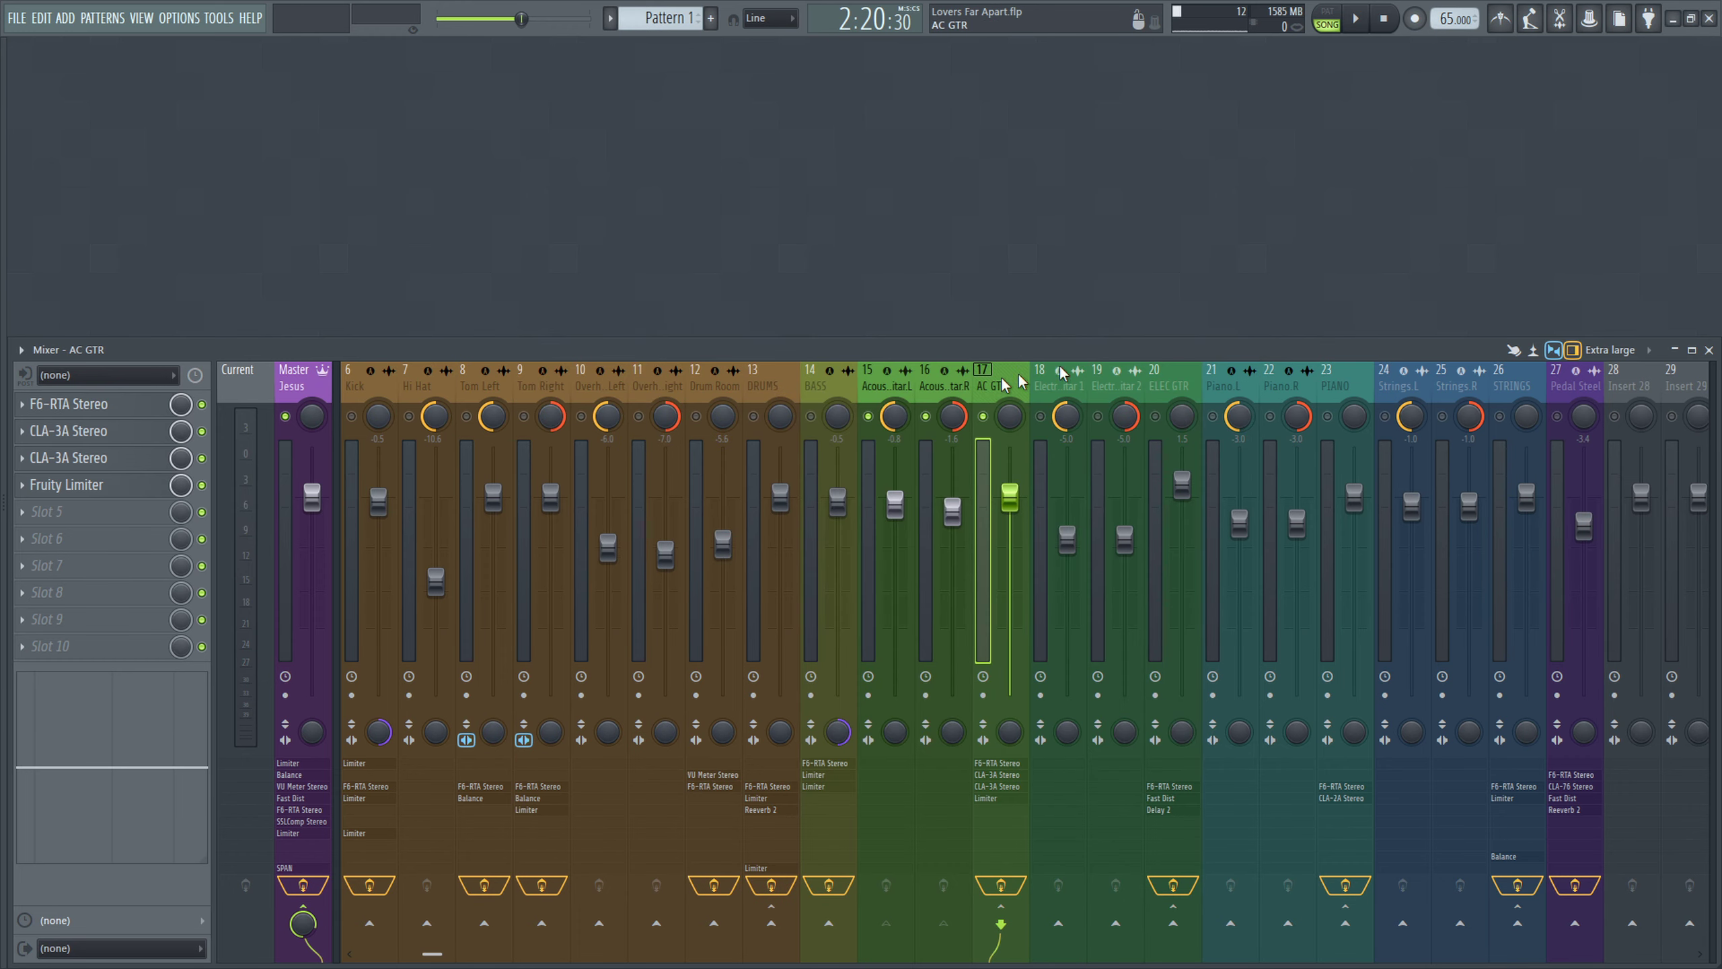
- Check the Acoustic Guitar.L and Acoustic Guitar.R mixer tracks in turn and return to their AC GTR bus
{"action": "left_click", "coordinate": [922, 377]}
{"action": "left_click", "coordinate": [884, 387]}
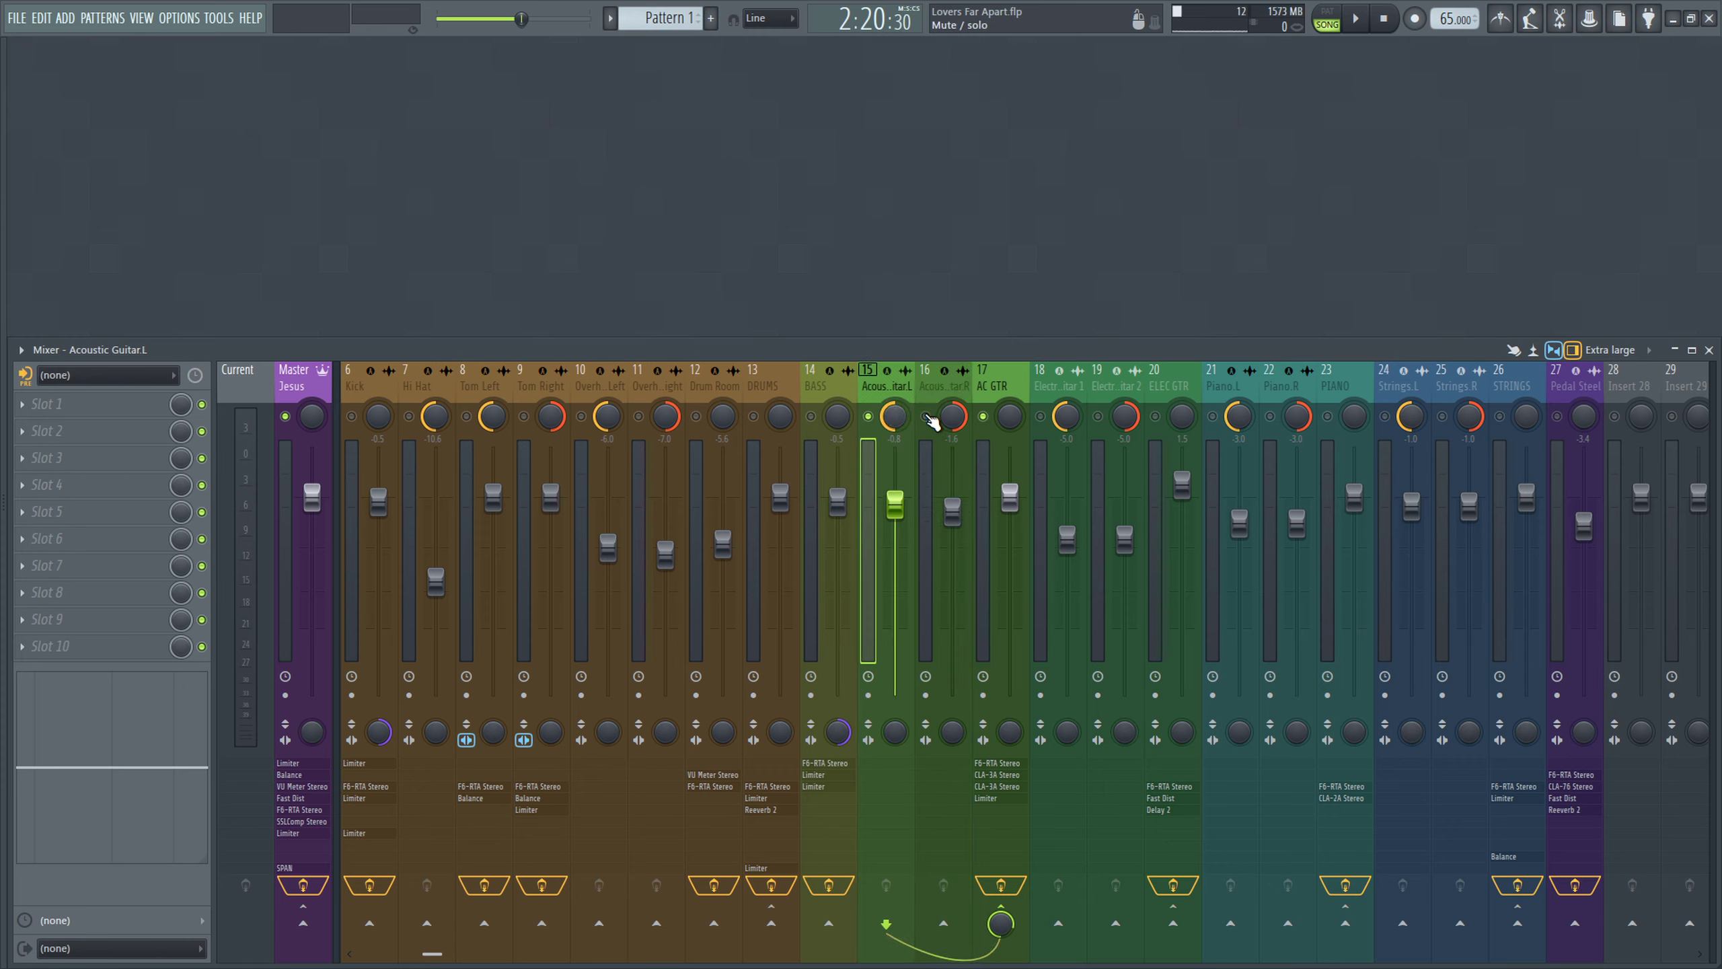
{"action": "left_click", "coordinate": [940, 388]}
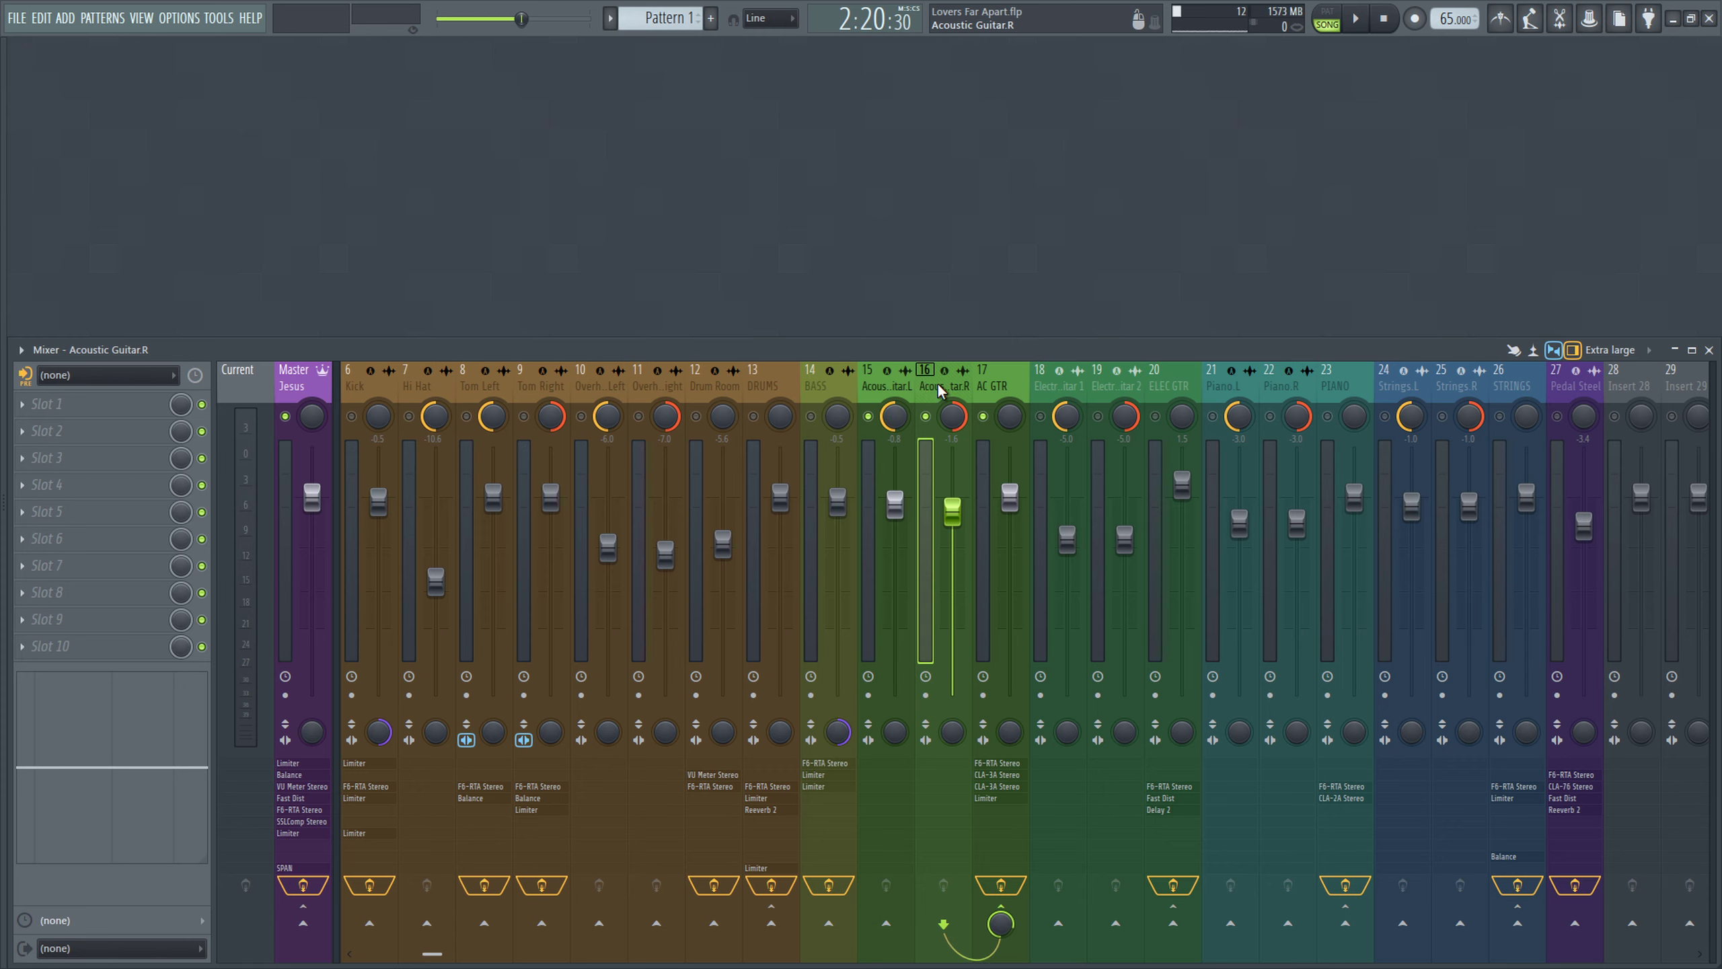
{"action": "left_click", "coordinate": [988, 387]}
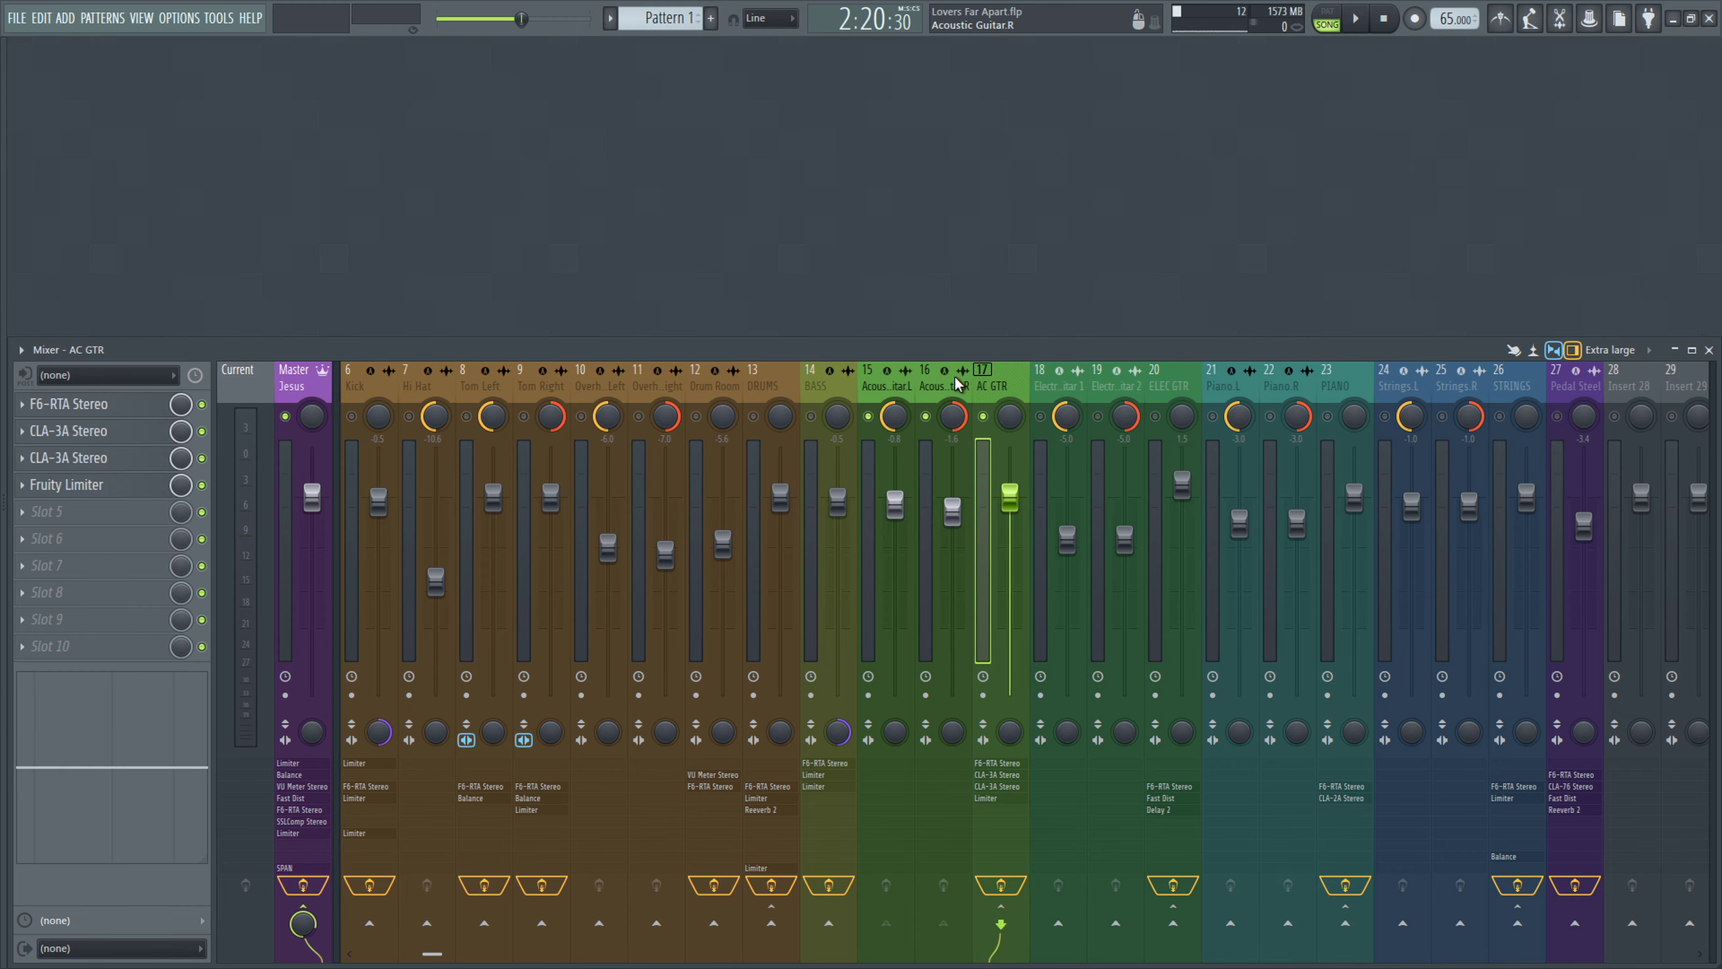
- Audition band 6 of the AC GTR bus's F6-RTA Stereo equalizer in solo during playback and turn its solo off
{"action": "left_click", "coordinate": [78, 403]}
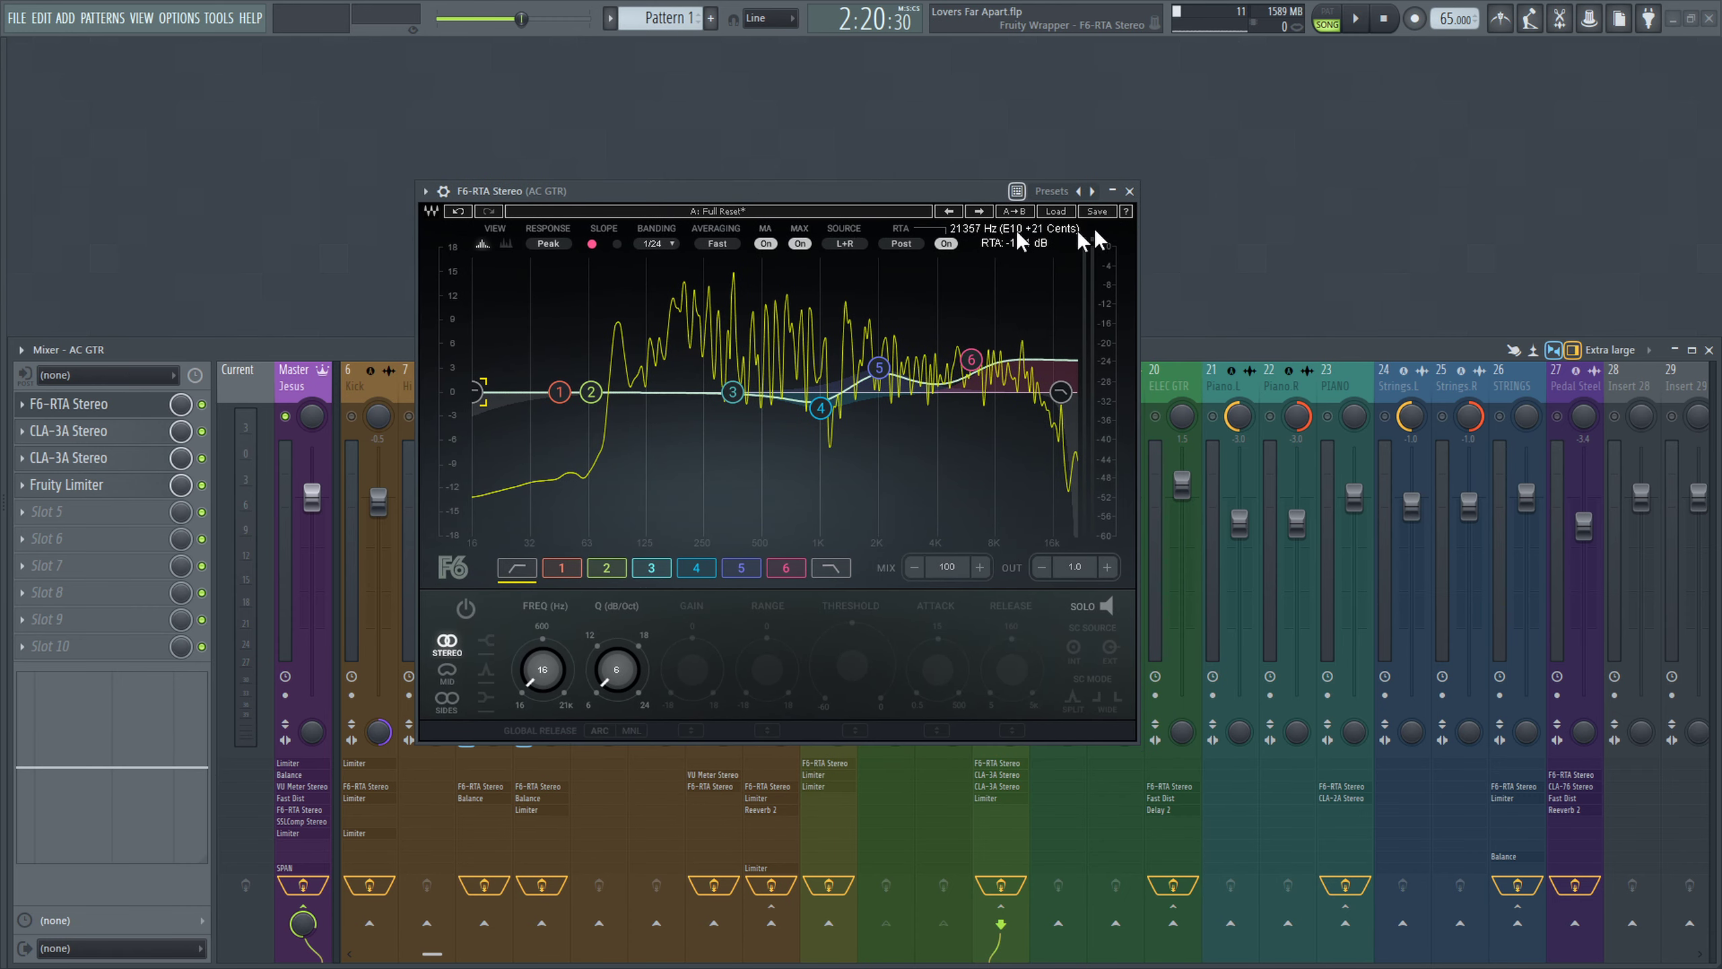
{"action": "left_click", "coordinate": [787, 568]}
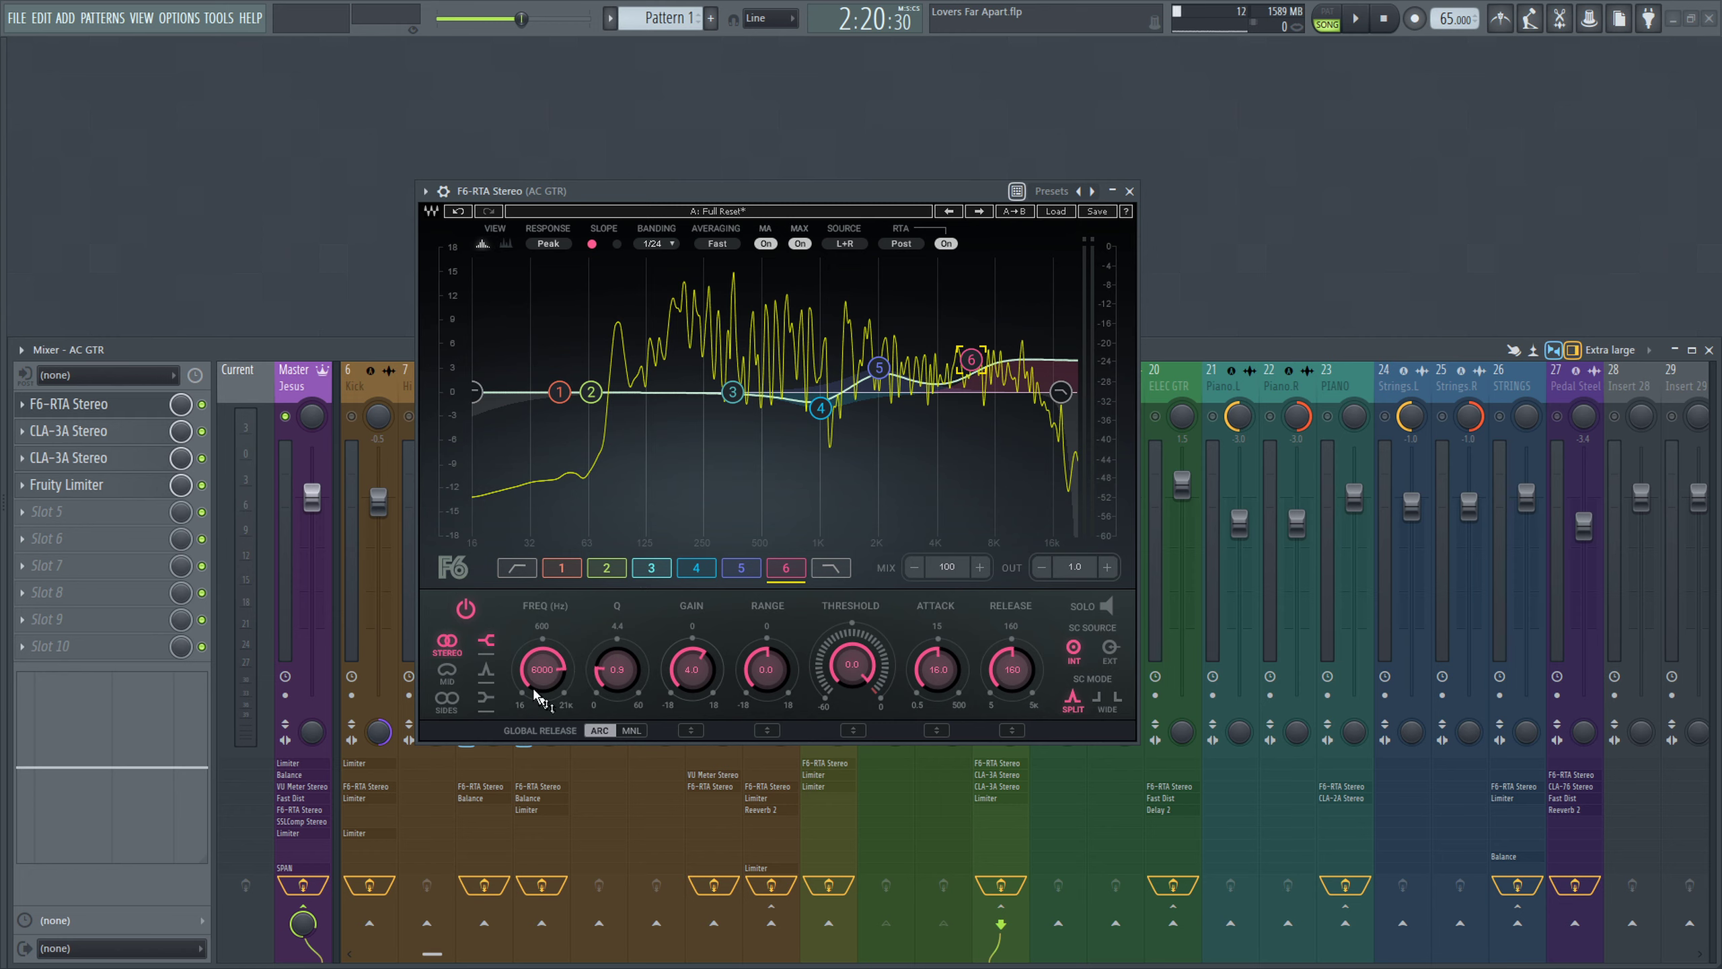
{"action": "left_click", "coordinate": [1087, 606]}
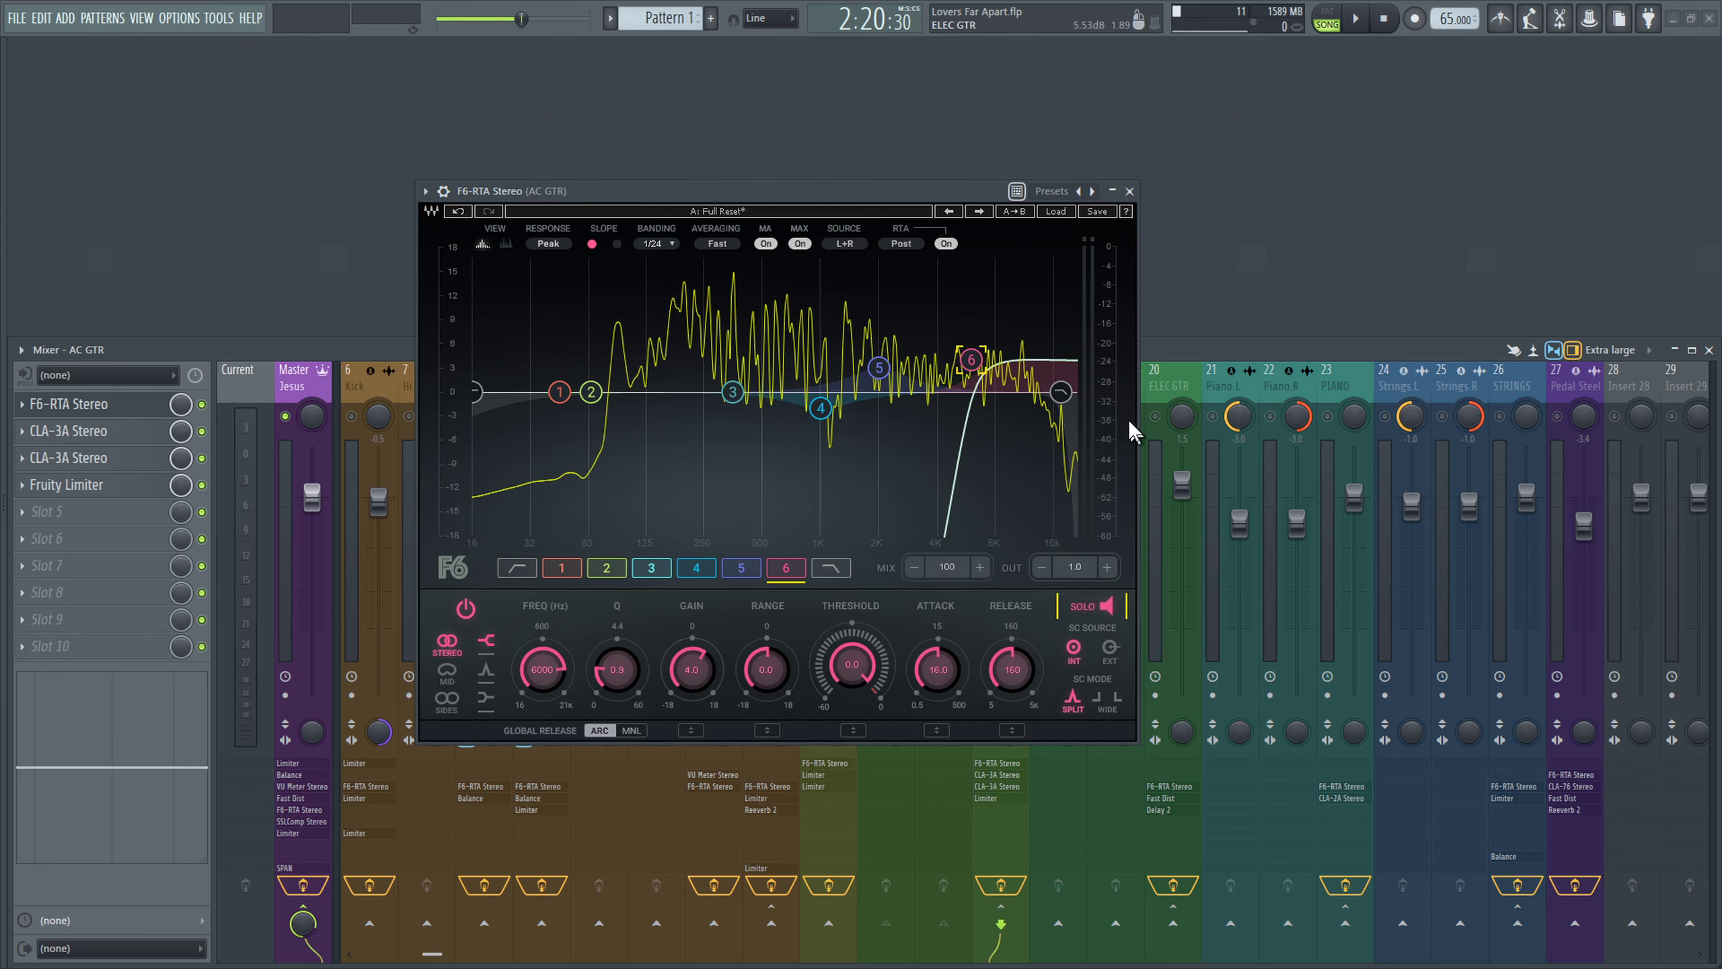
{"action": "key", "text": "space"}
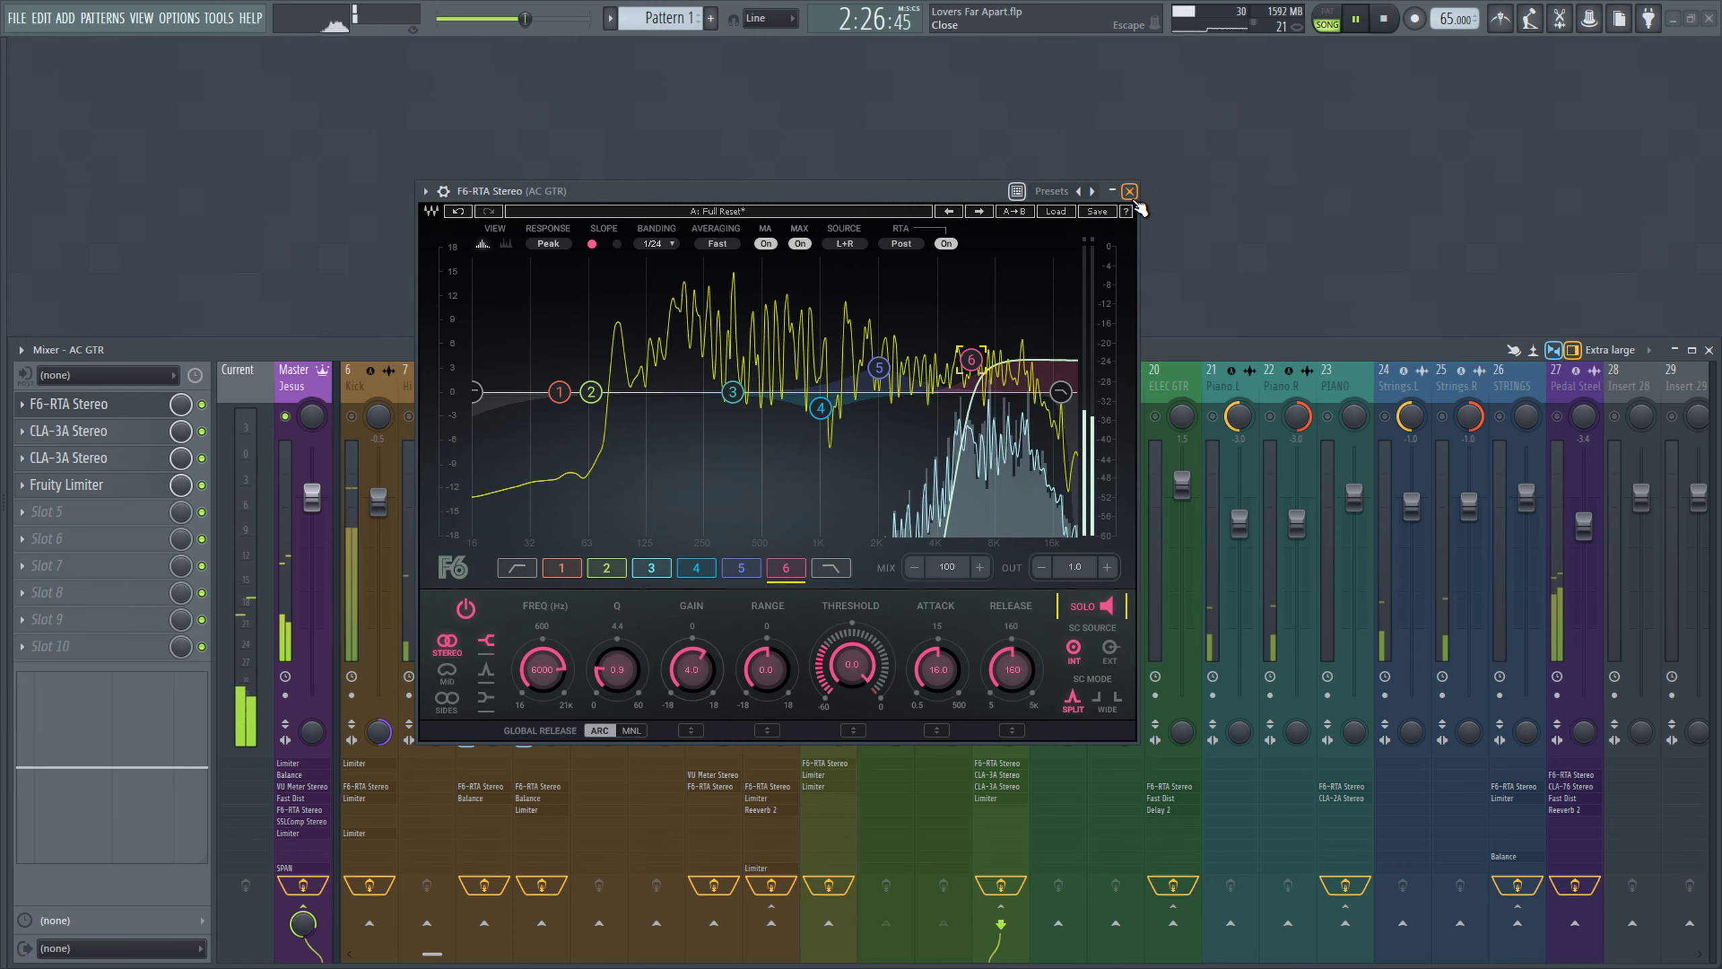
{"action": "key", "text": "space"}
{"action": "left_click", "coordinate": [1088, 606]}
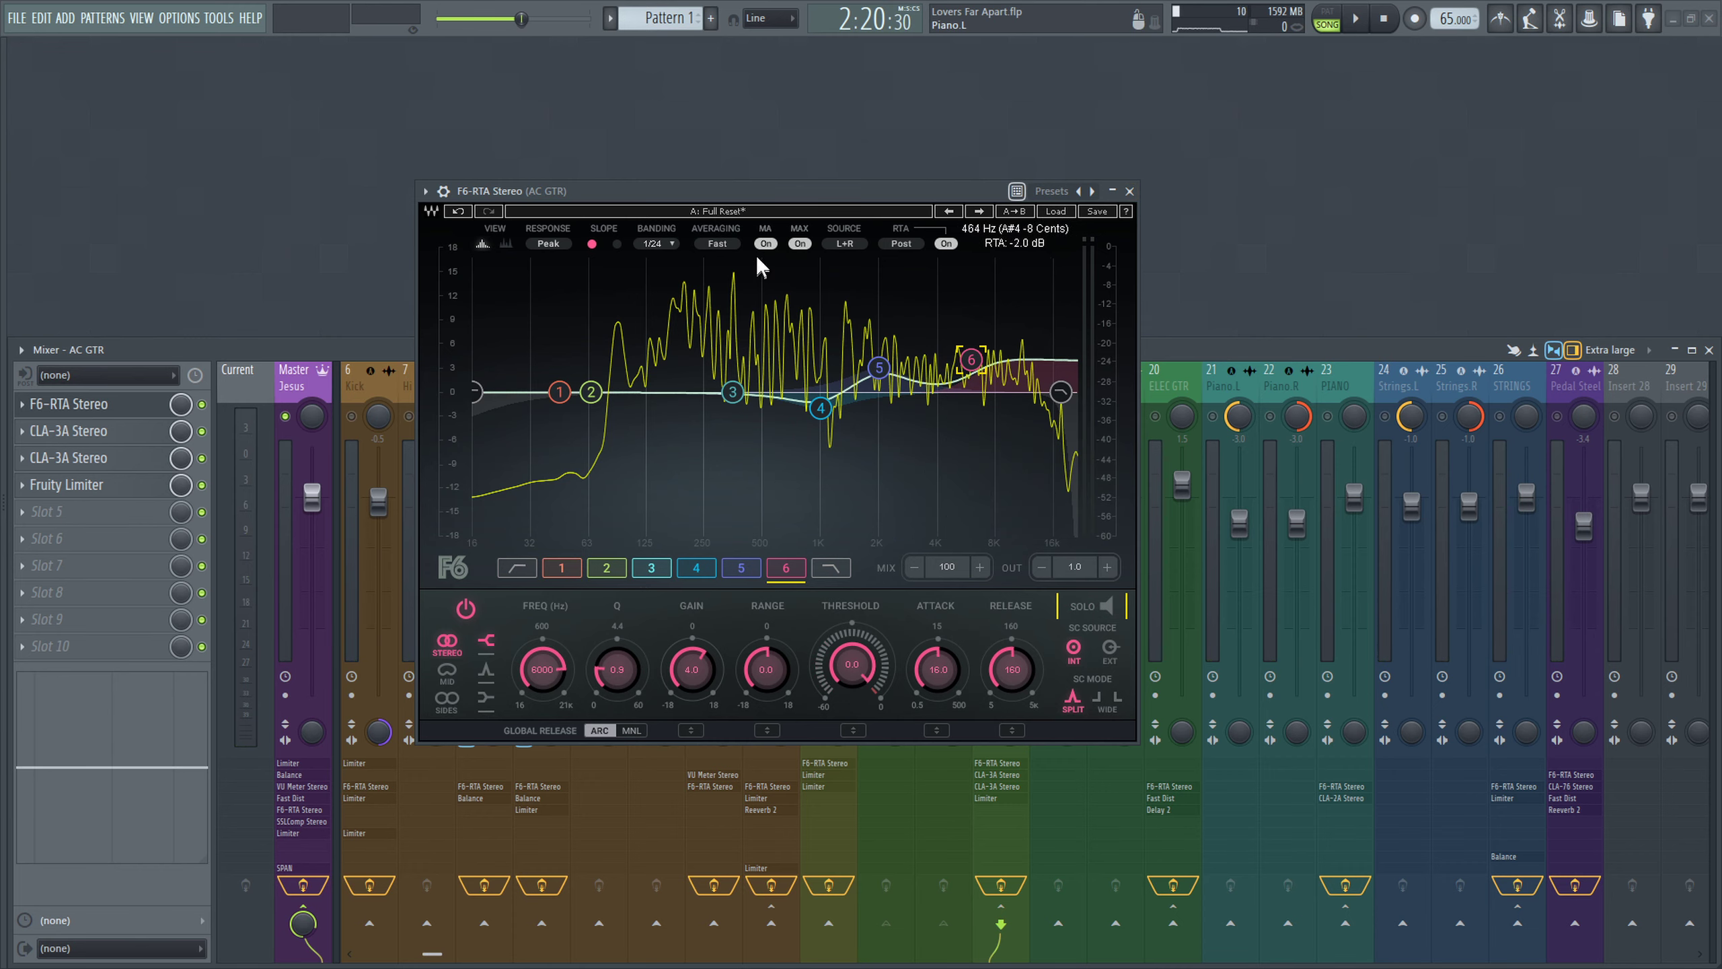
- Compare the acoustic guitars with band 6 of the AC GTR equalizer bypassed and enabled by playing the song each way
{"action": "left_click_drag", "start_coordinate": [775, 198], "coordinate": [603, 197]}
{"action": "left_click_drag", "start_coordinate": [728, 198], "coordinate": [637, 172]}
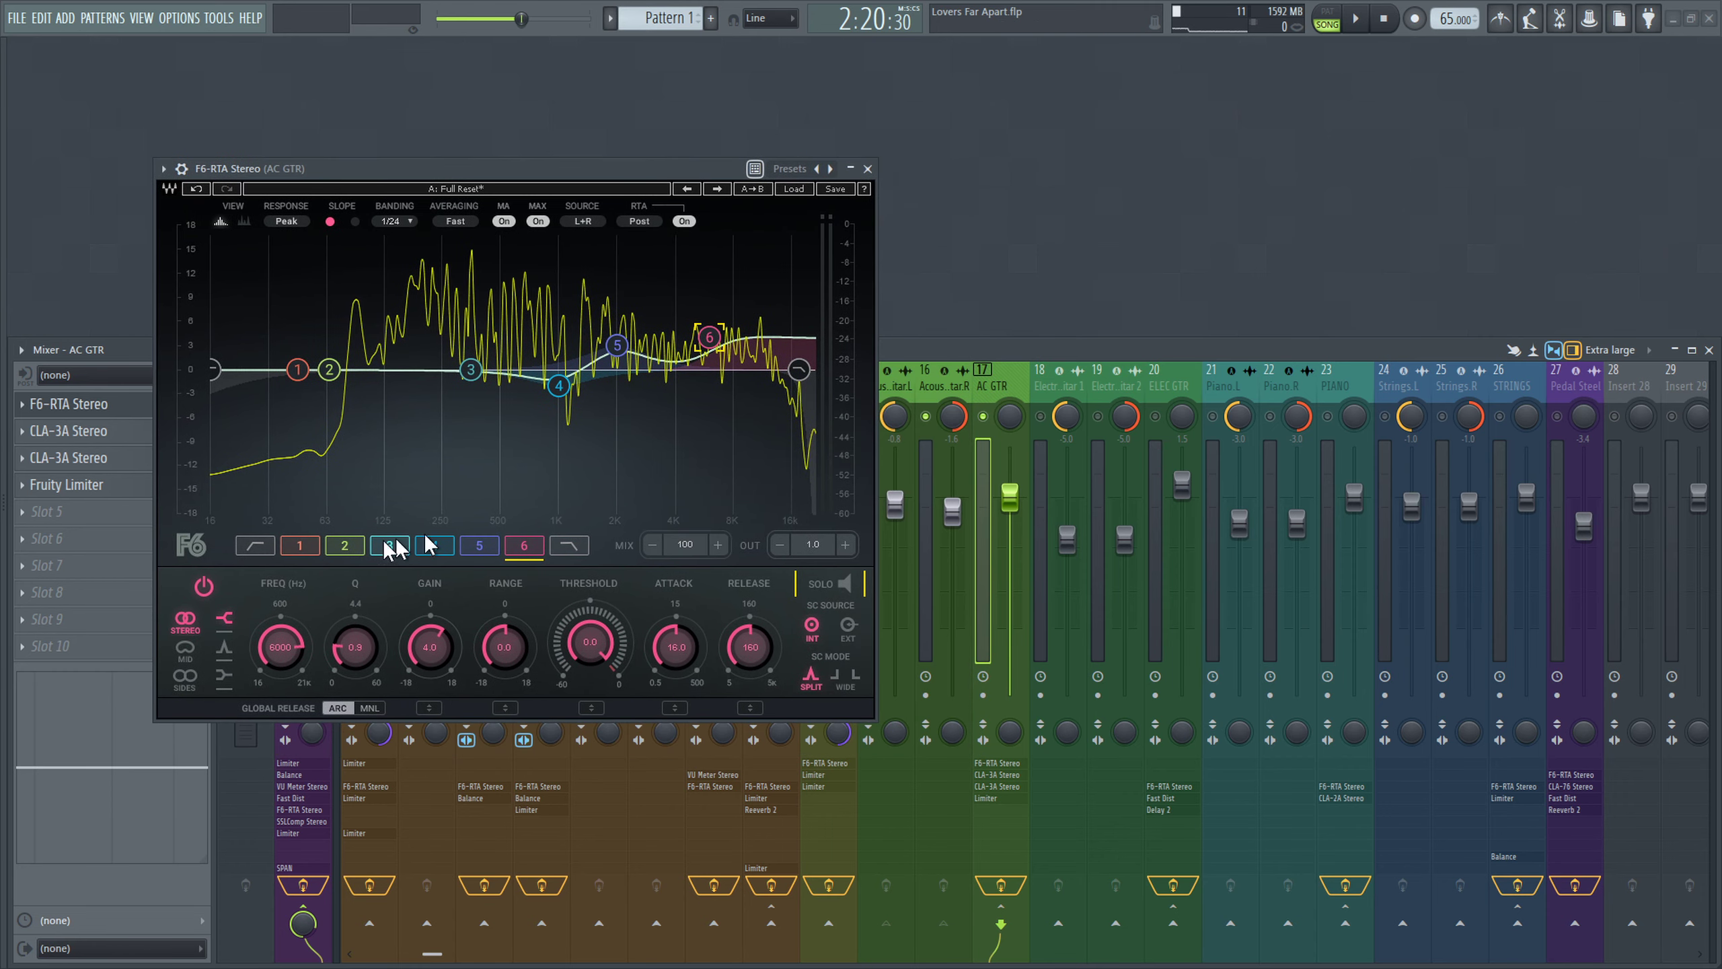
{"action": "left_click", "coordinate": [204, 587]}
{"action": "left_click_drag", "start_coordinate": [533, 172], "coordinate": [759, 240]}
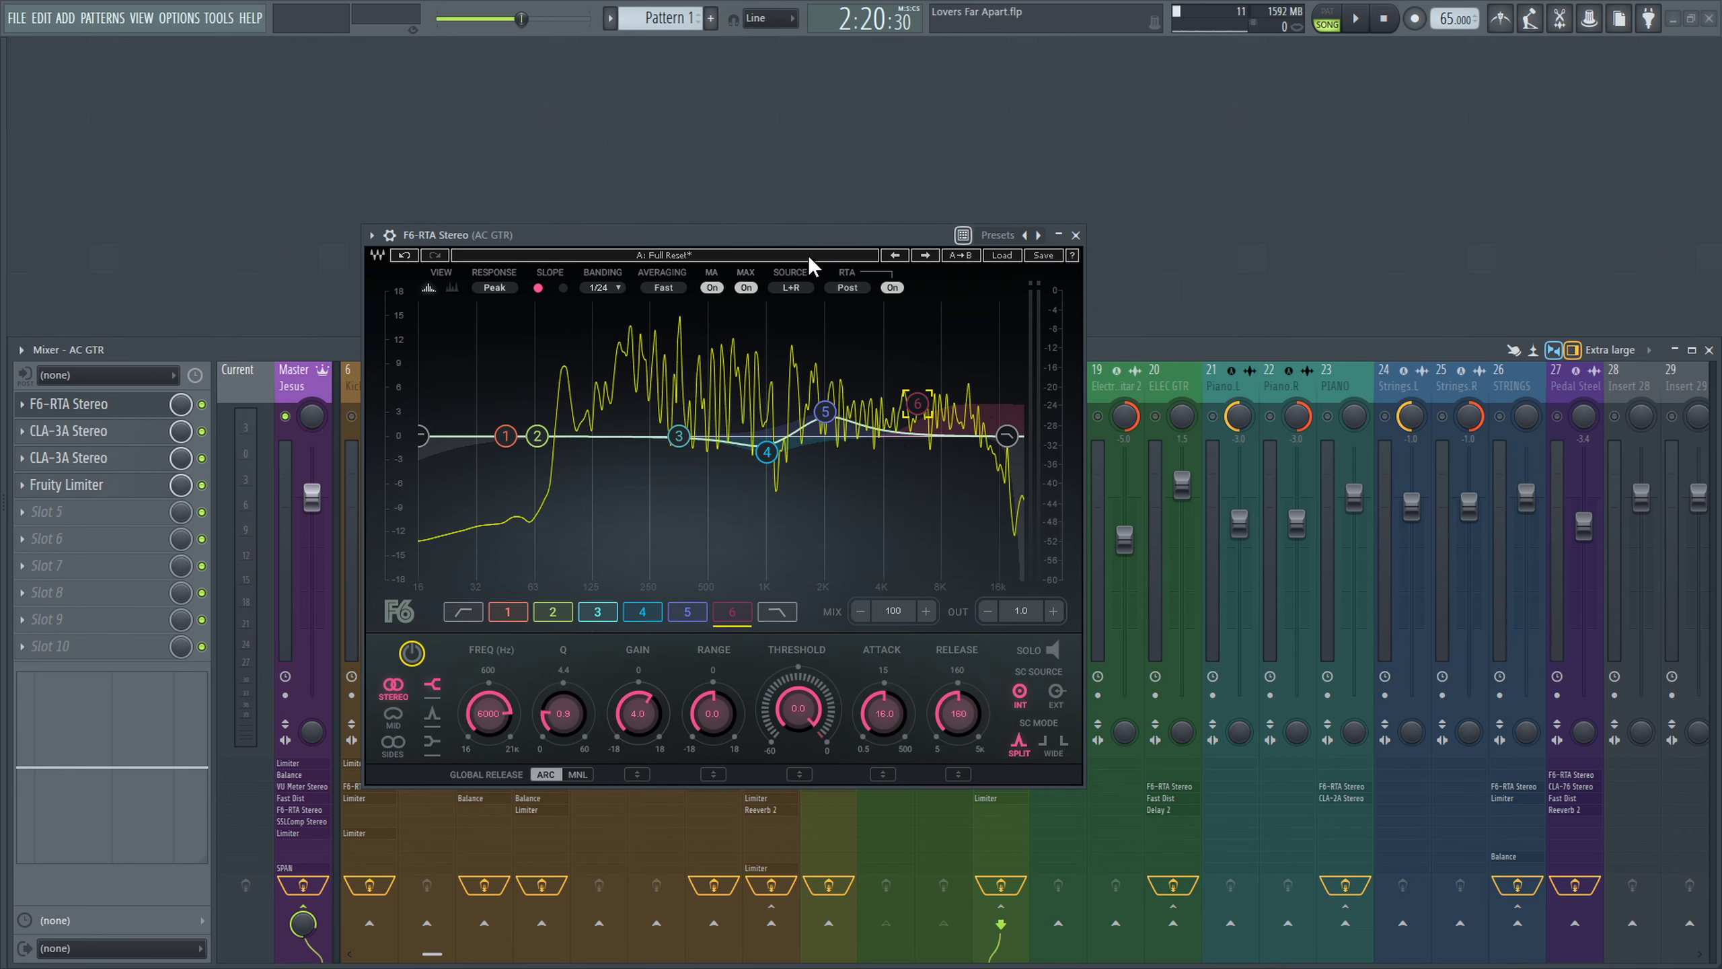
{"action": "left_click_drag", "start_coordinate": [807, 235], "coordinate": [746, 228]}
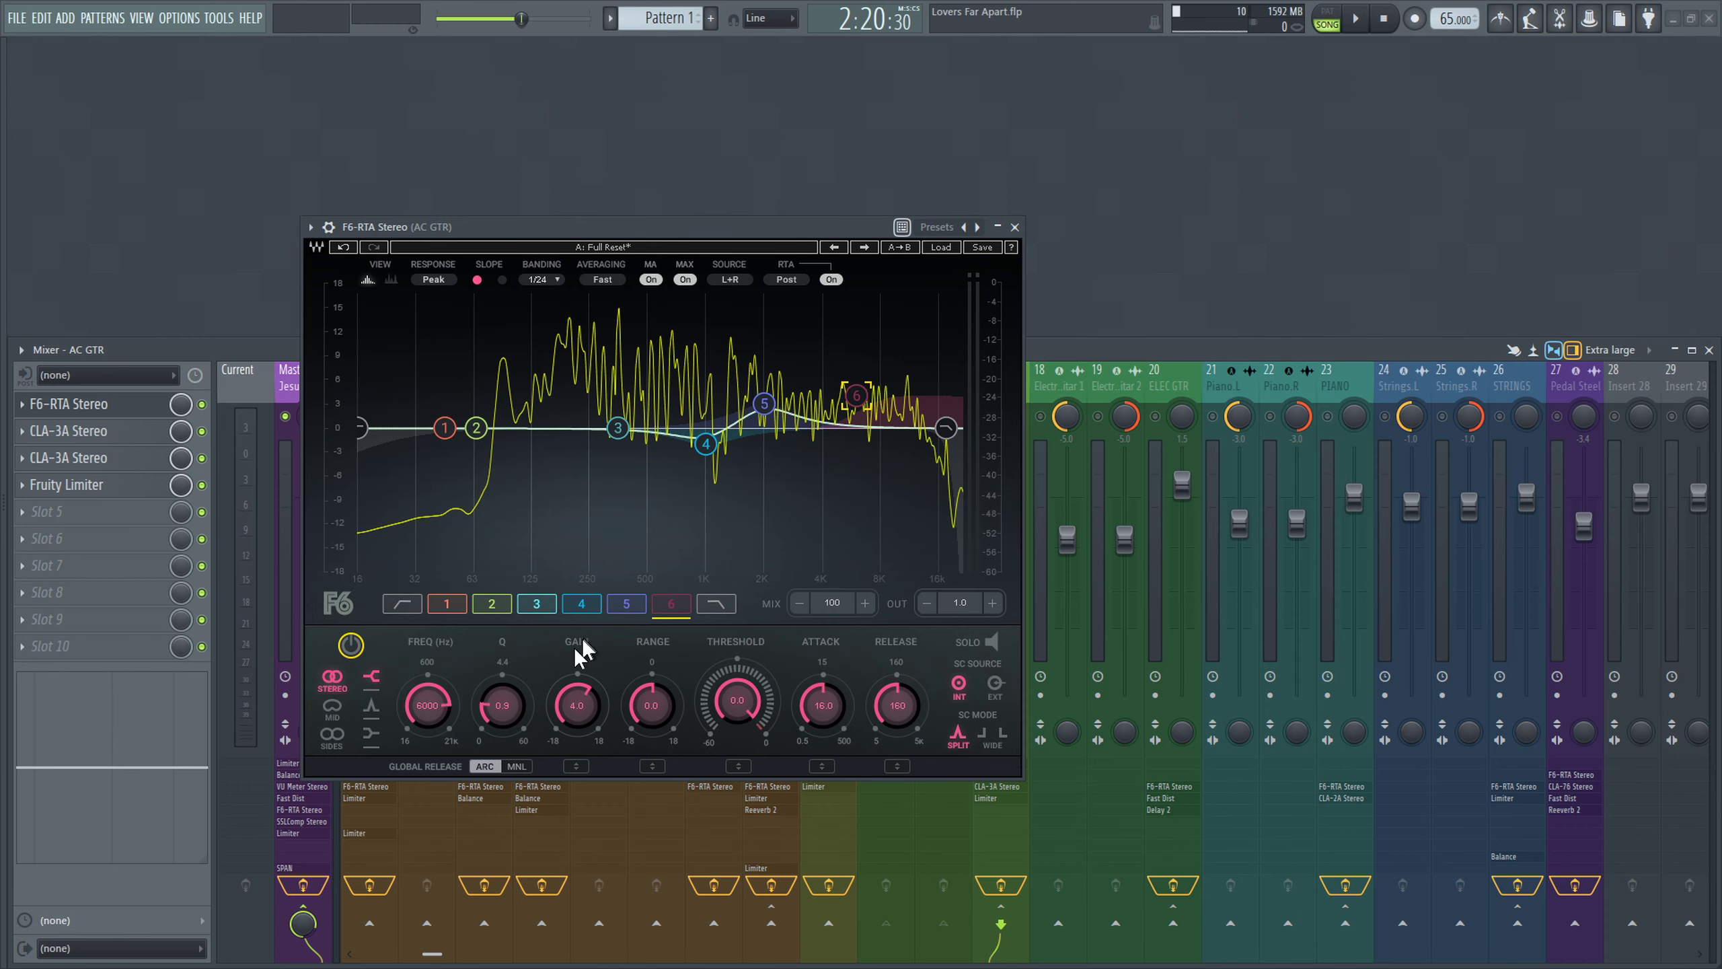
{"action": "left_click_drag", "start_coordinate": [635, 227], "coordinate": [666, 220]}
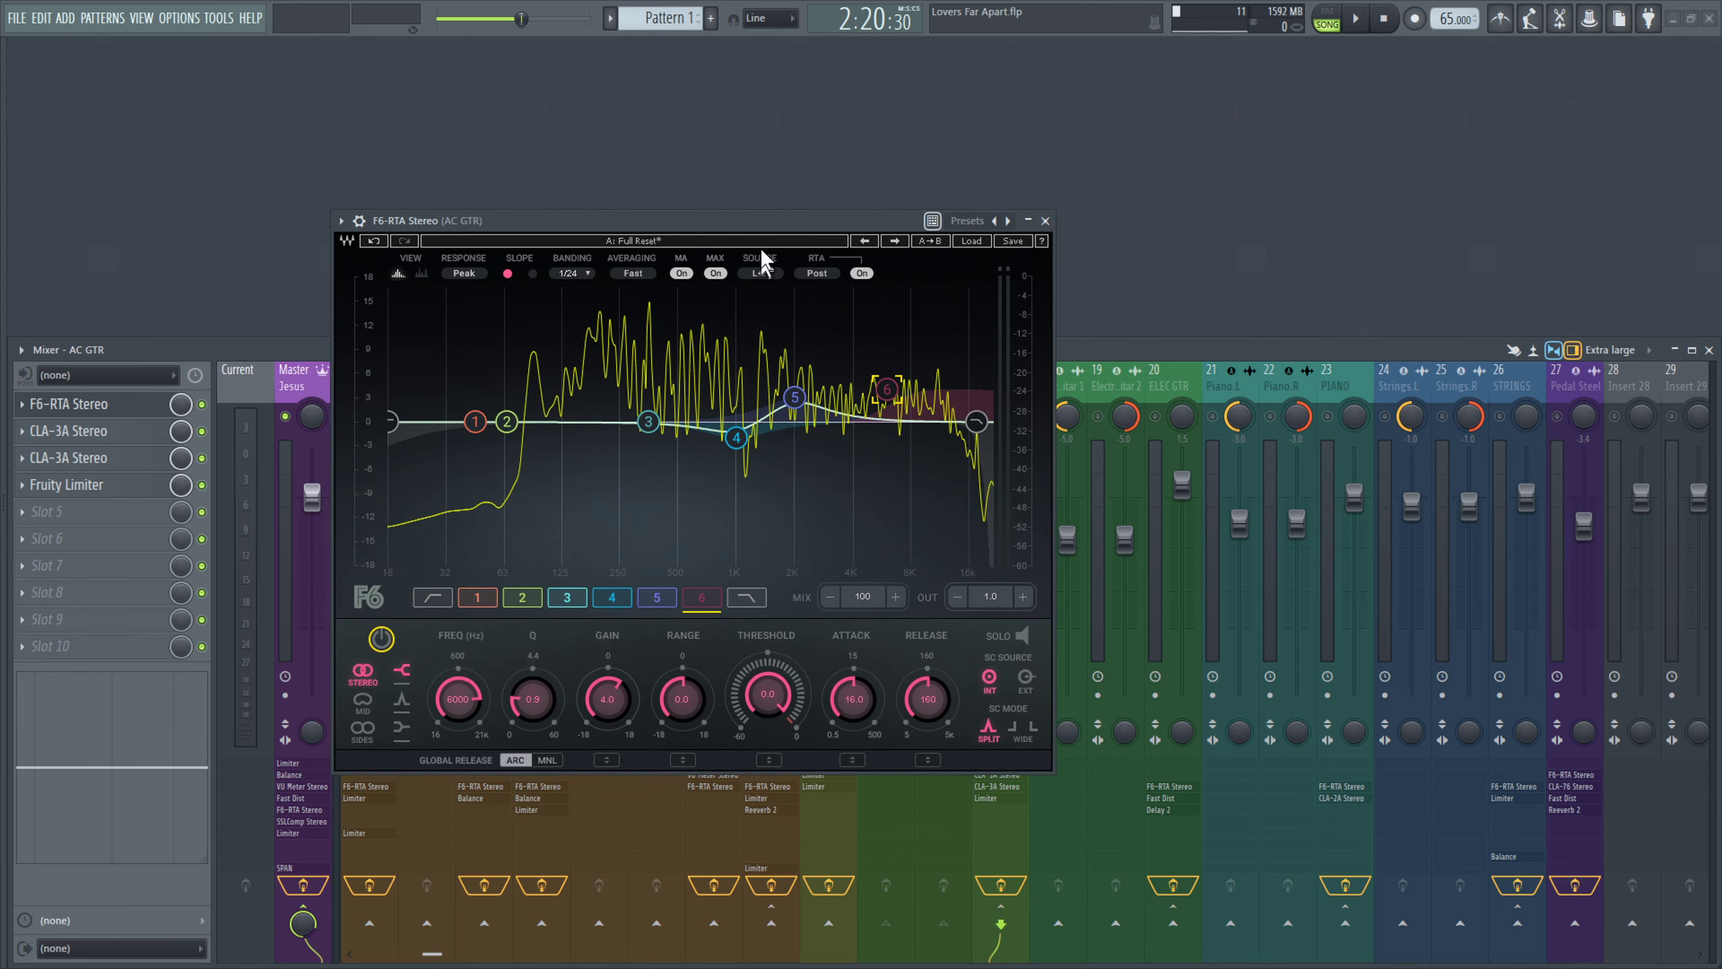
{"action": "left_click_drag", "start_coordinate": [764, 221], "coordinate": [796, 223]}
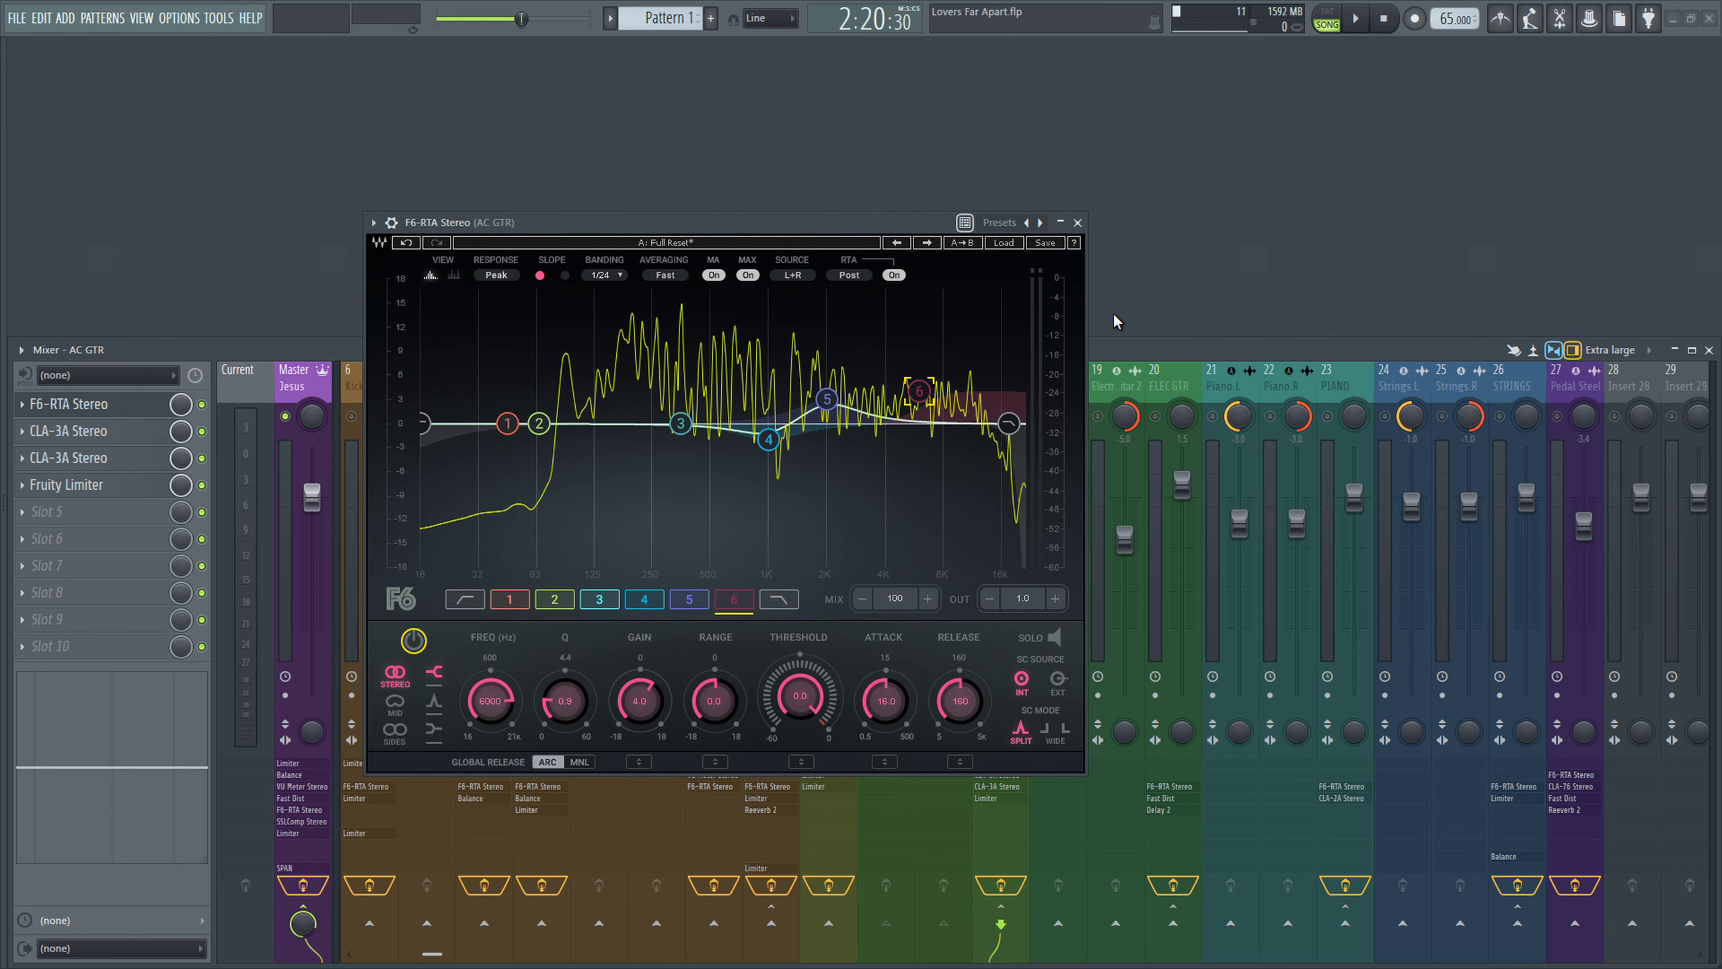
{"action": "left_click_drag", "start_coordinate": [843, 224], "coordinate": [614, 202]}
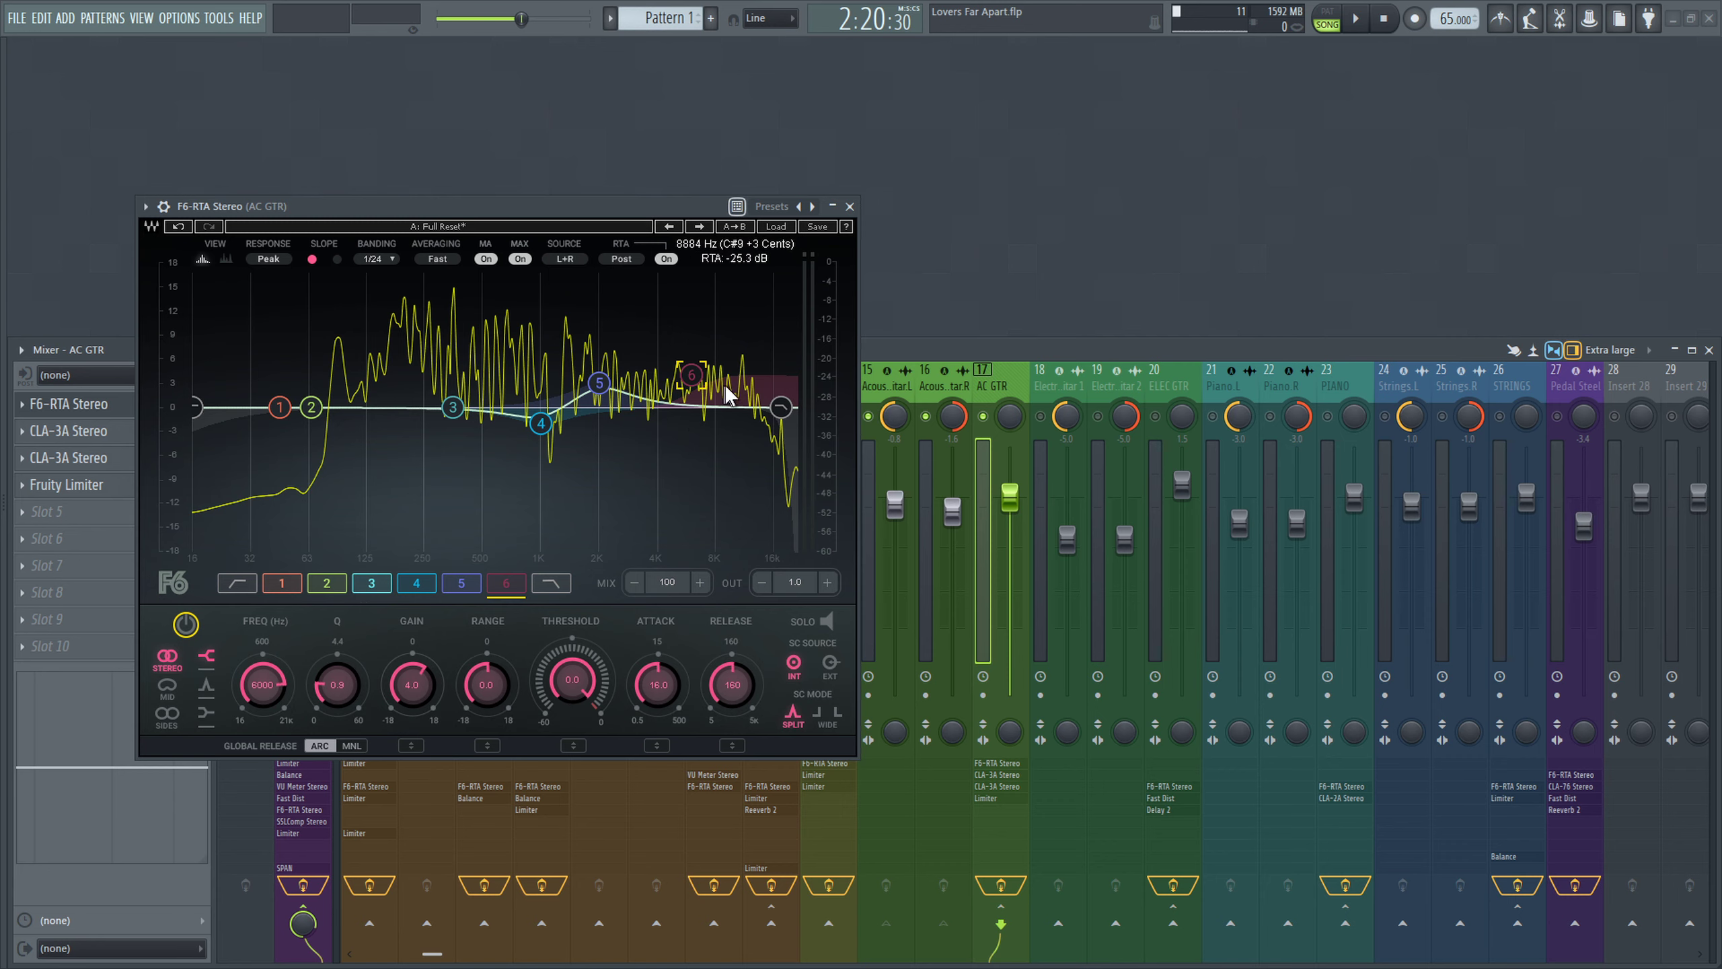
{"action": "key", "text": "space"}
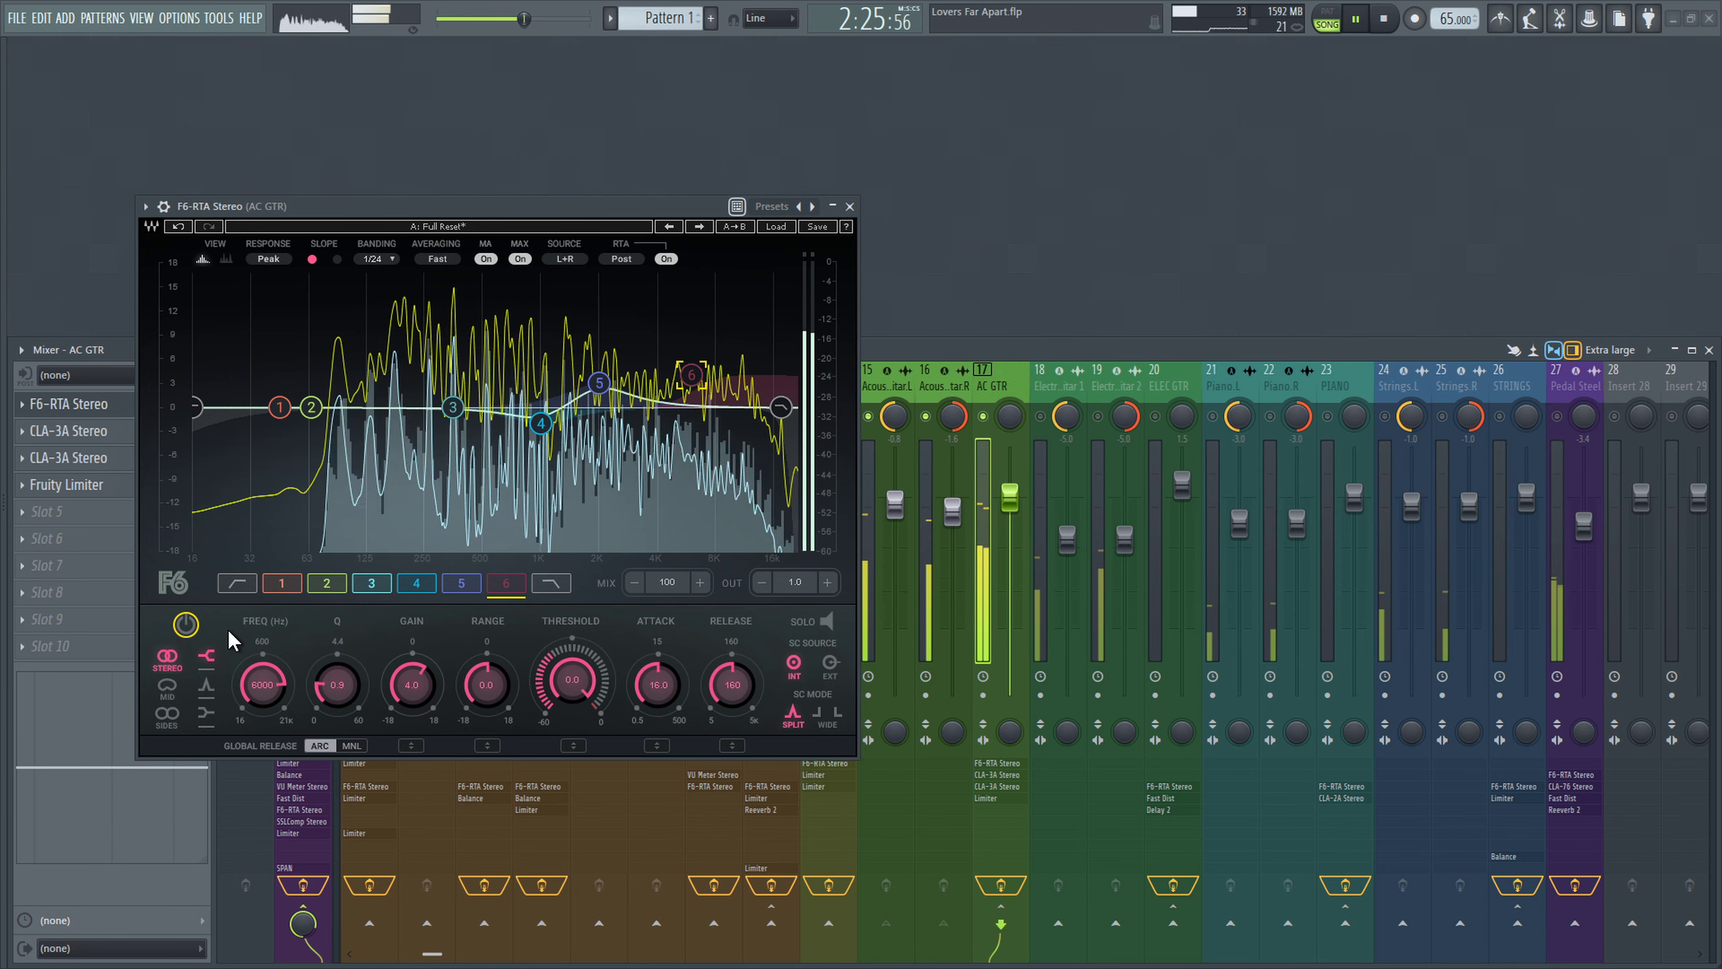
{"action": "key", "text": "space"}
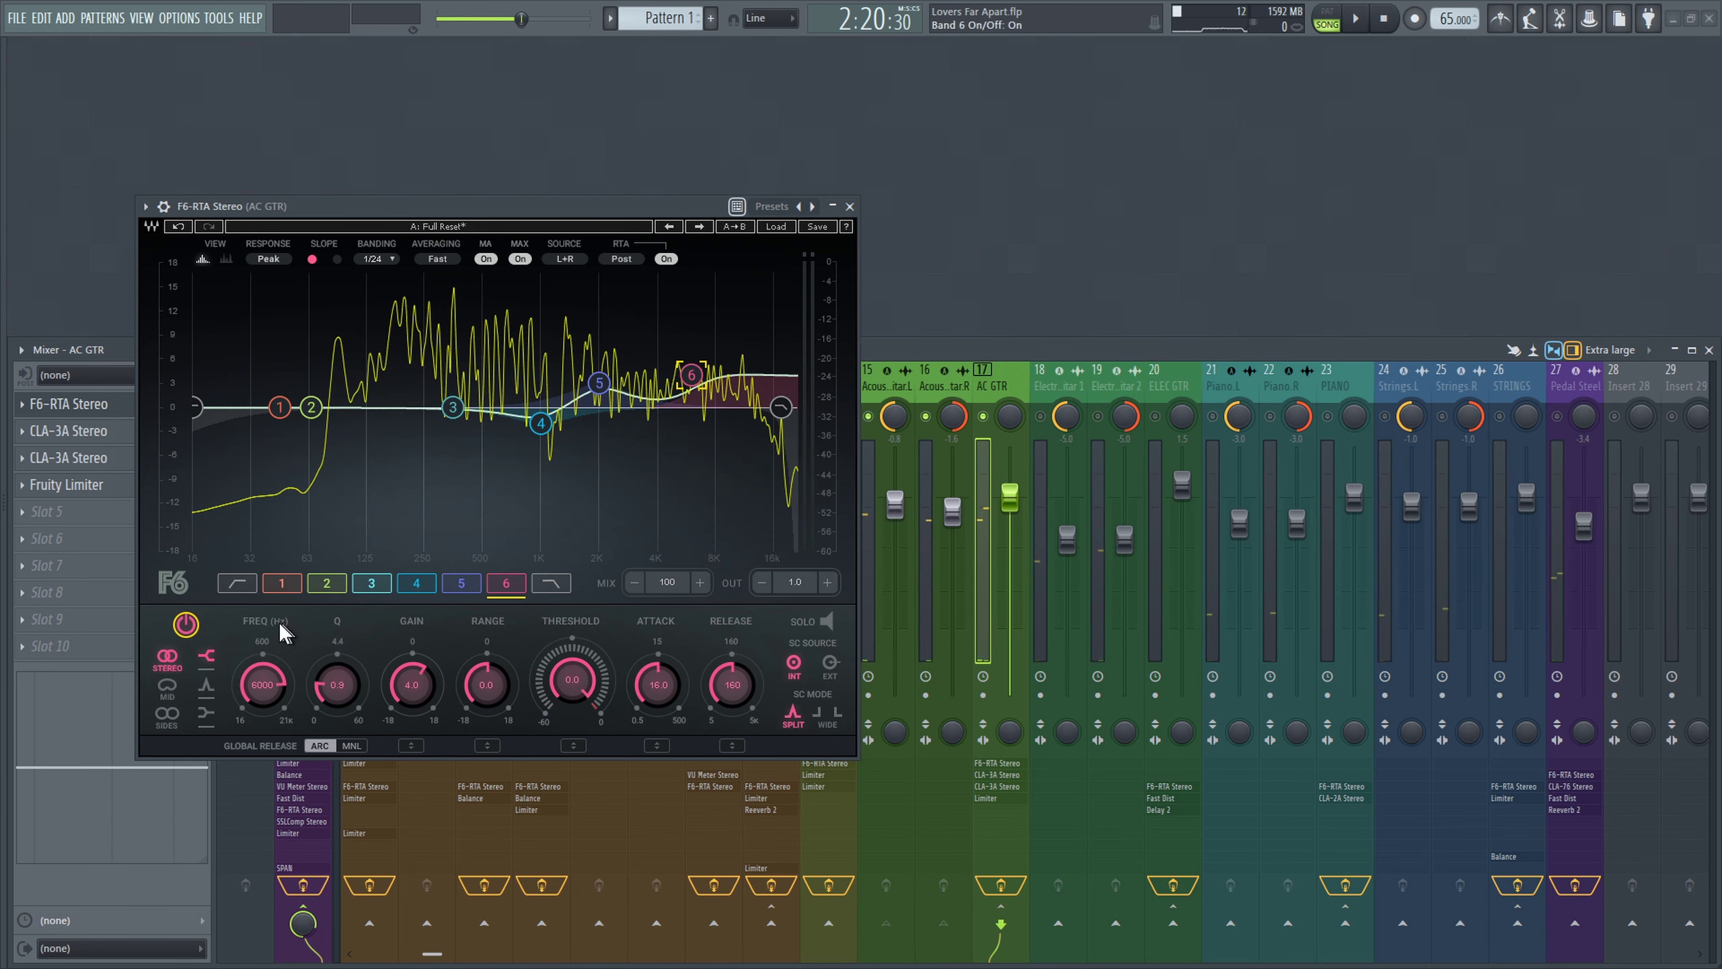
{"action": "key", "text": "space"}
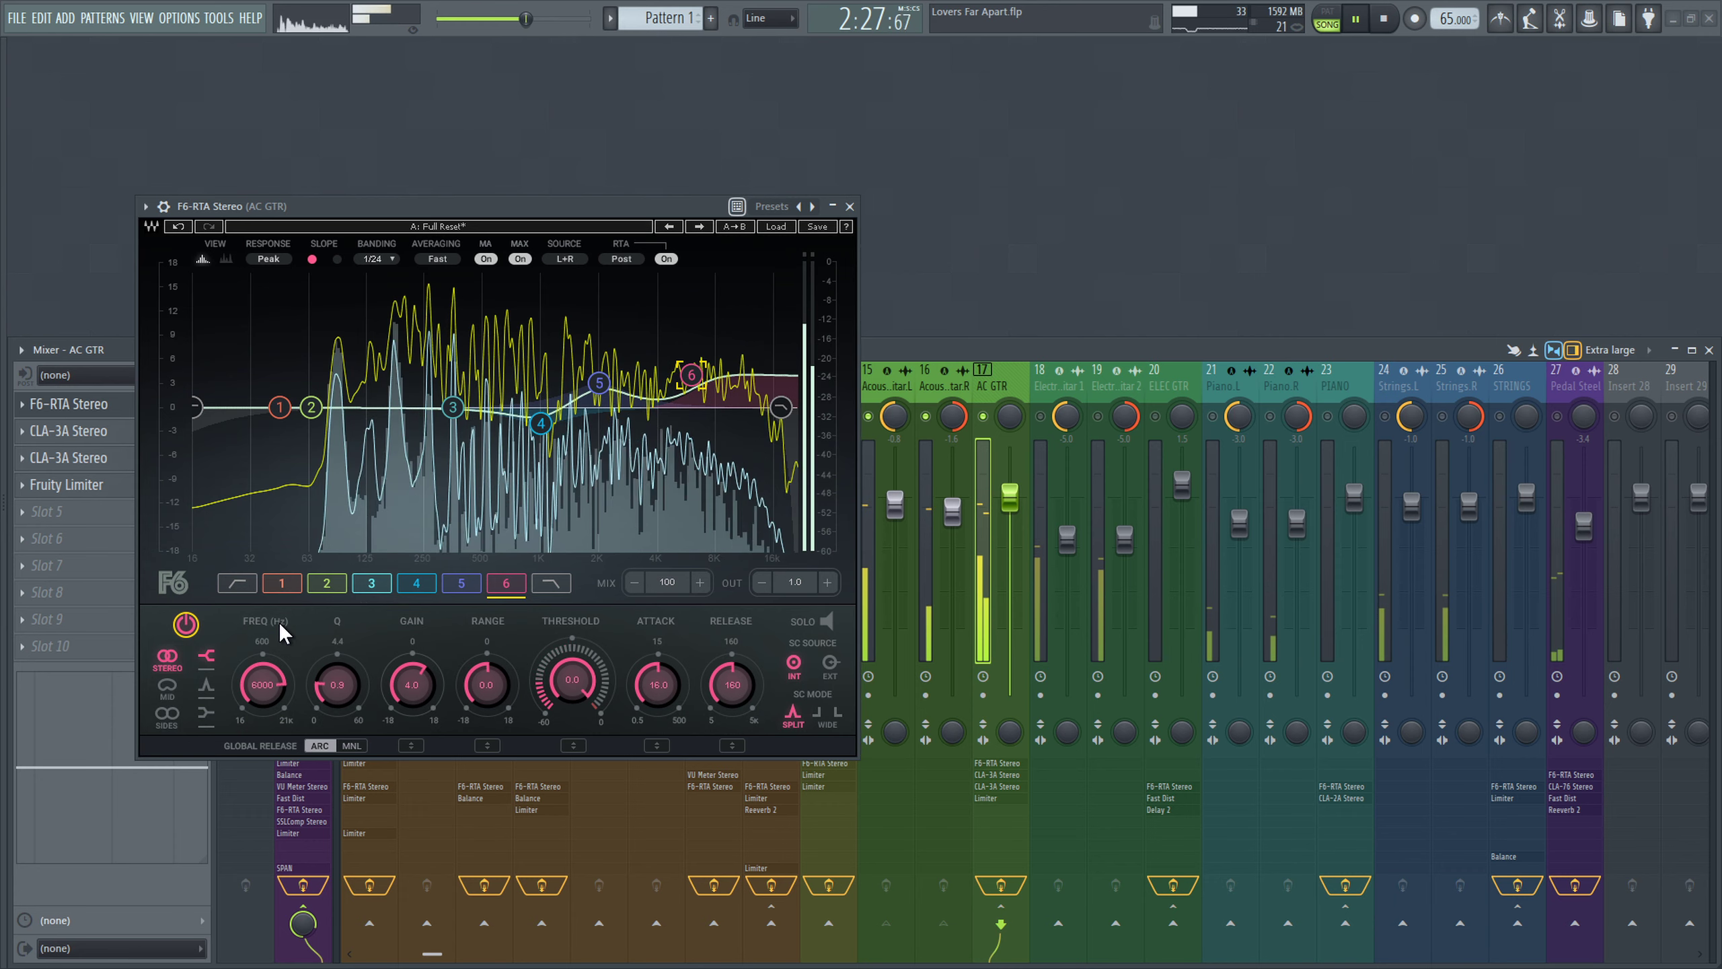
{"action": "key", "text": "space"}
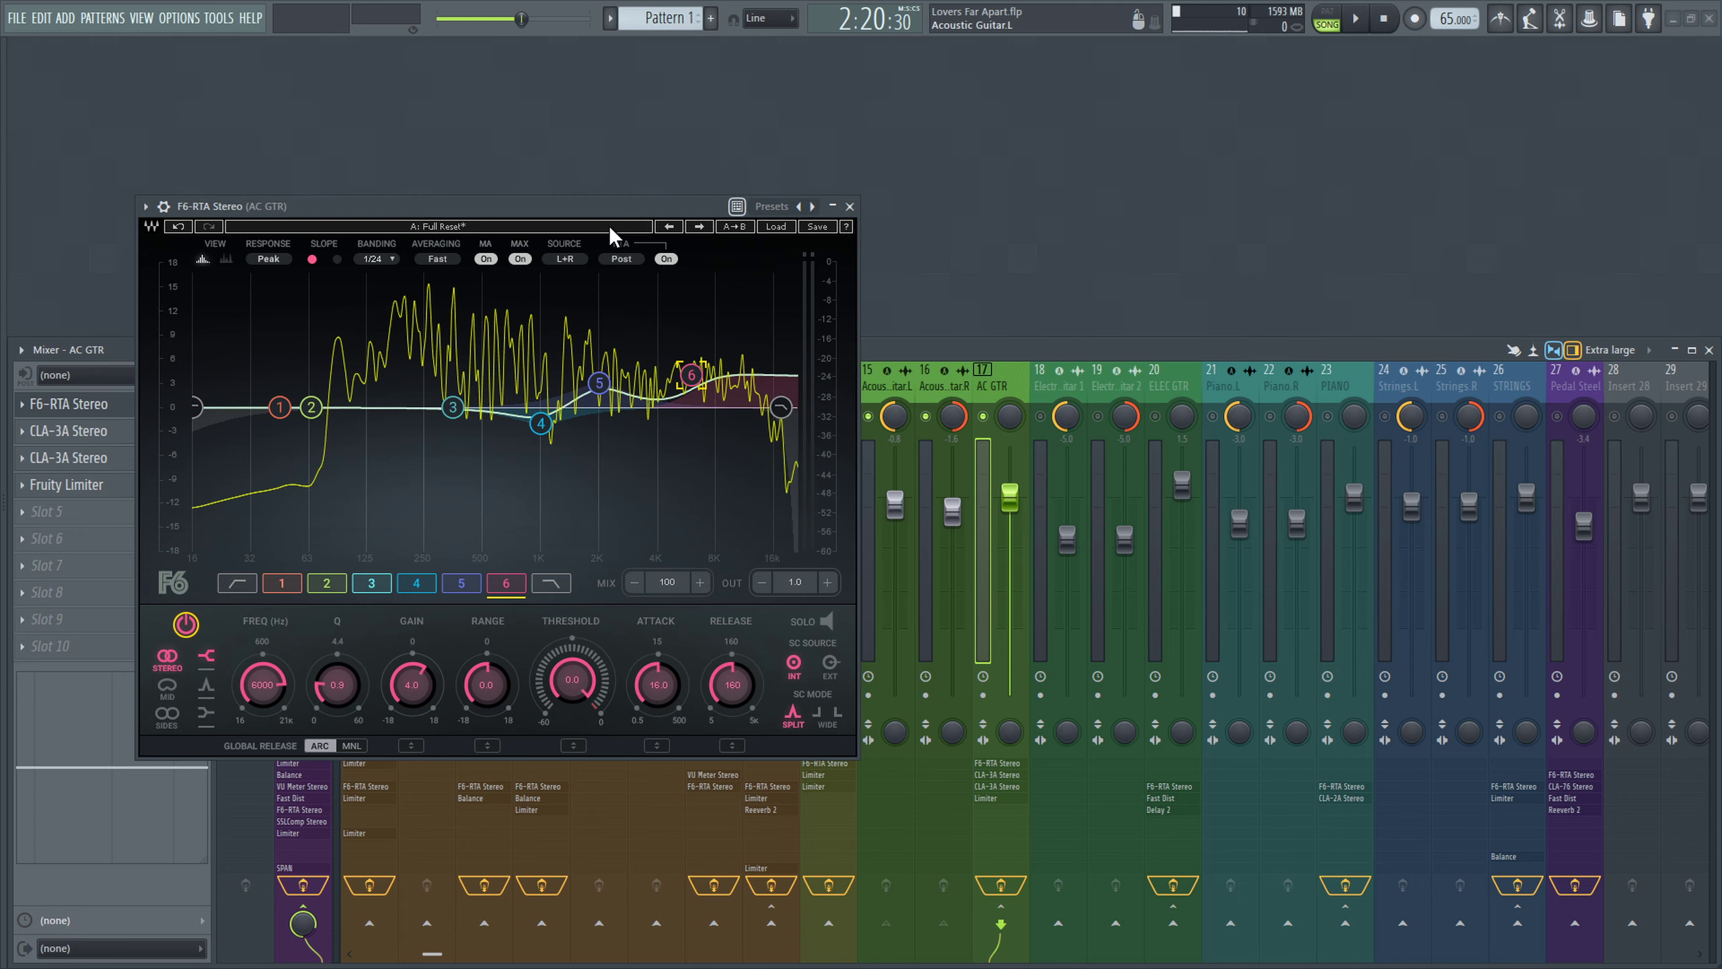
- Review the AC GTR equalizer curve alongside the mixer's first tracks and close the plugin
{"action": "left_click_drag", "start_coordinate": [625, 216], "coordinate": [841, 212]}
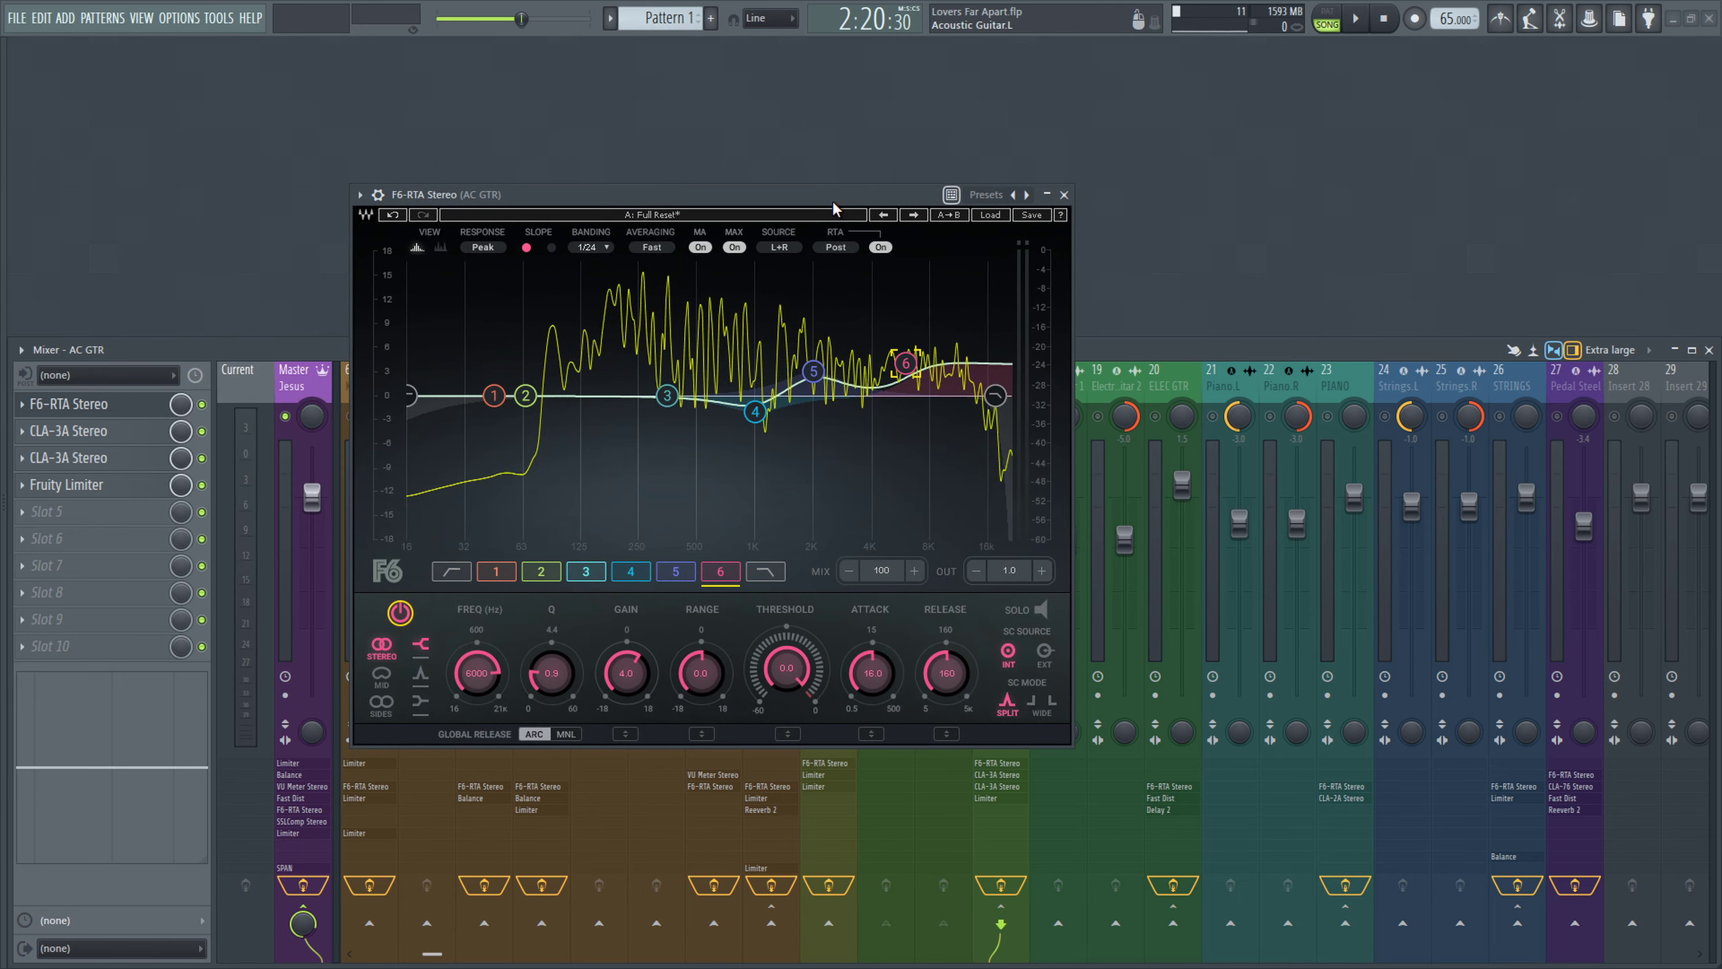
{"action": "scroll", "coordinate": [1249, 386], "scroll_direction": "up", "scroll_amount": 5}
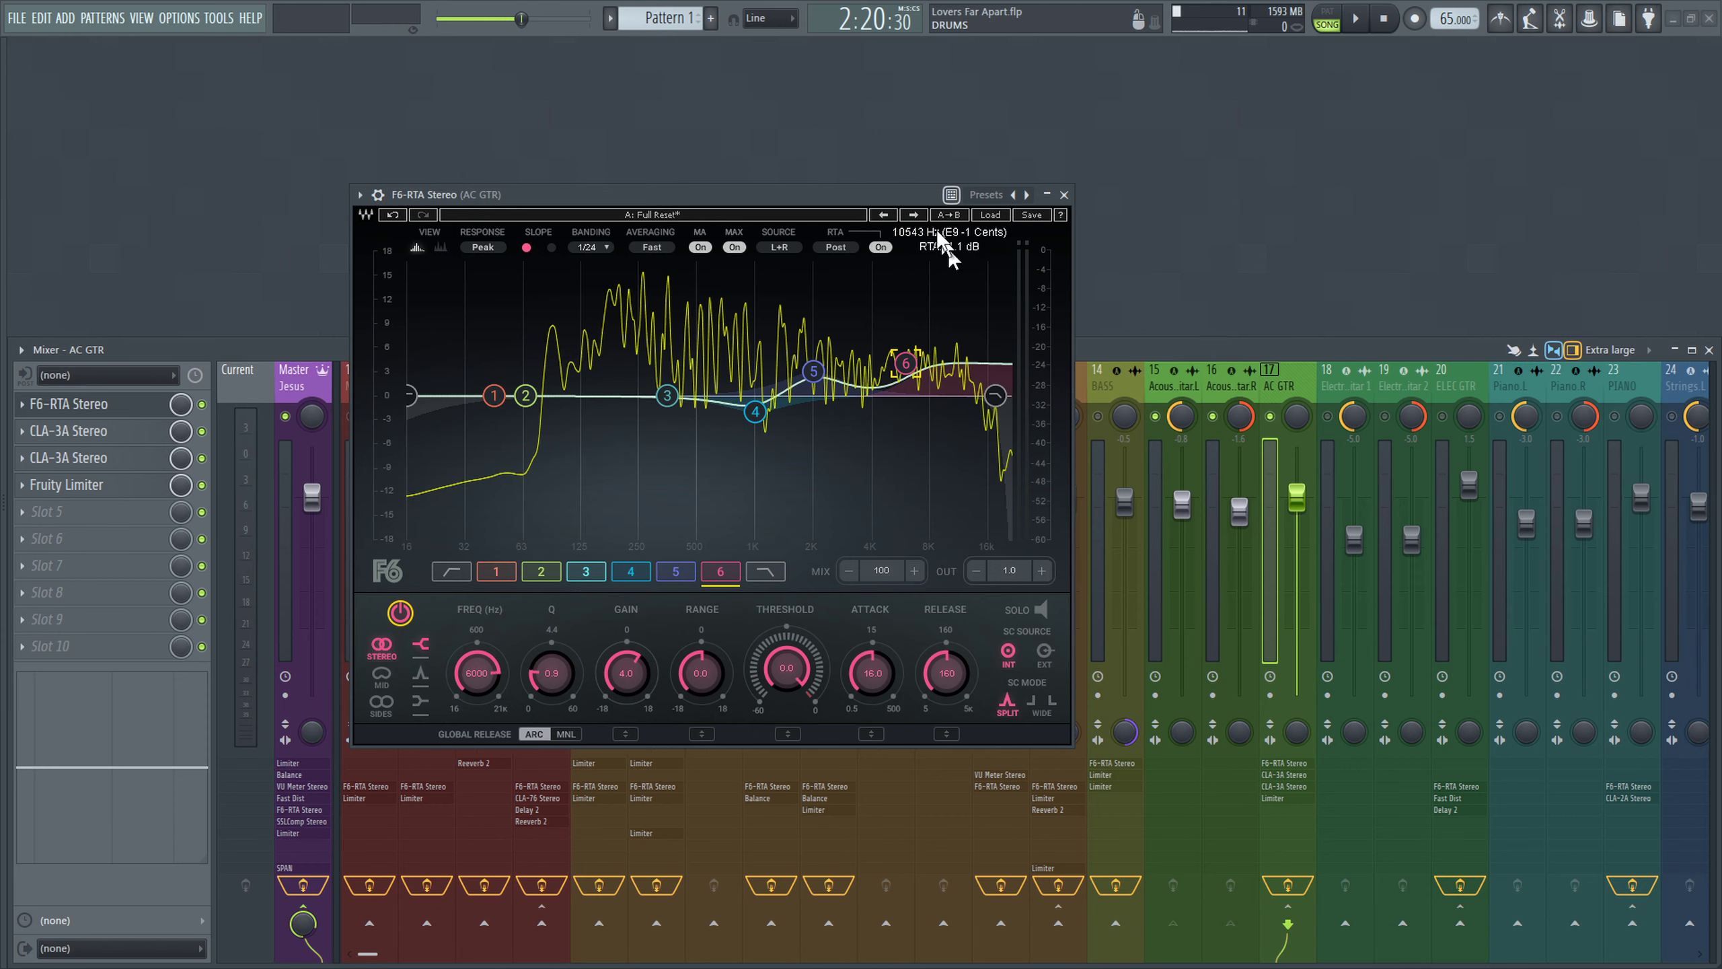
{"action": "left_click_drag", "start_coordinate": [873, 198], "coordinate": [925, 208]}
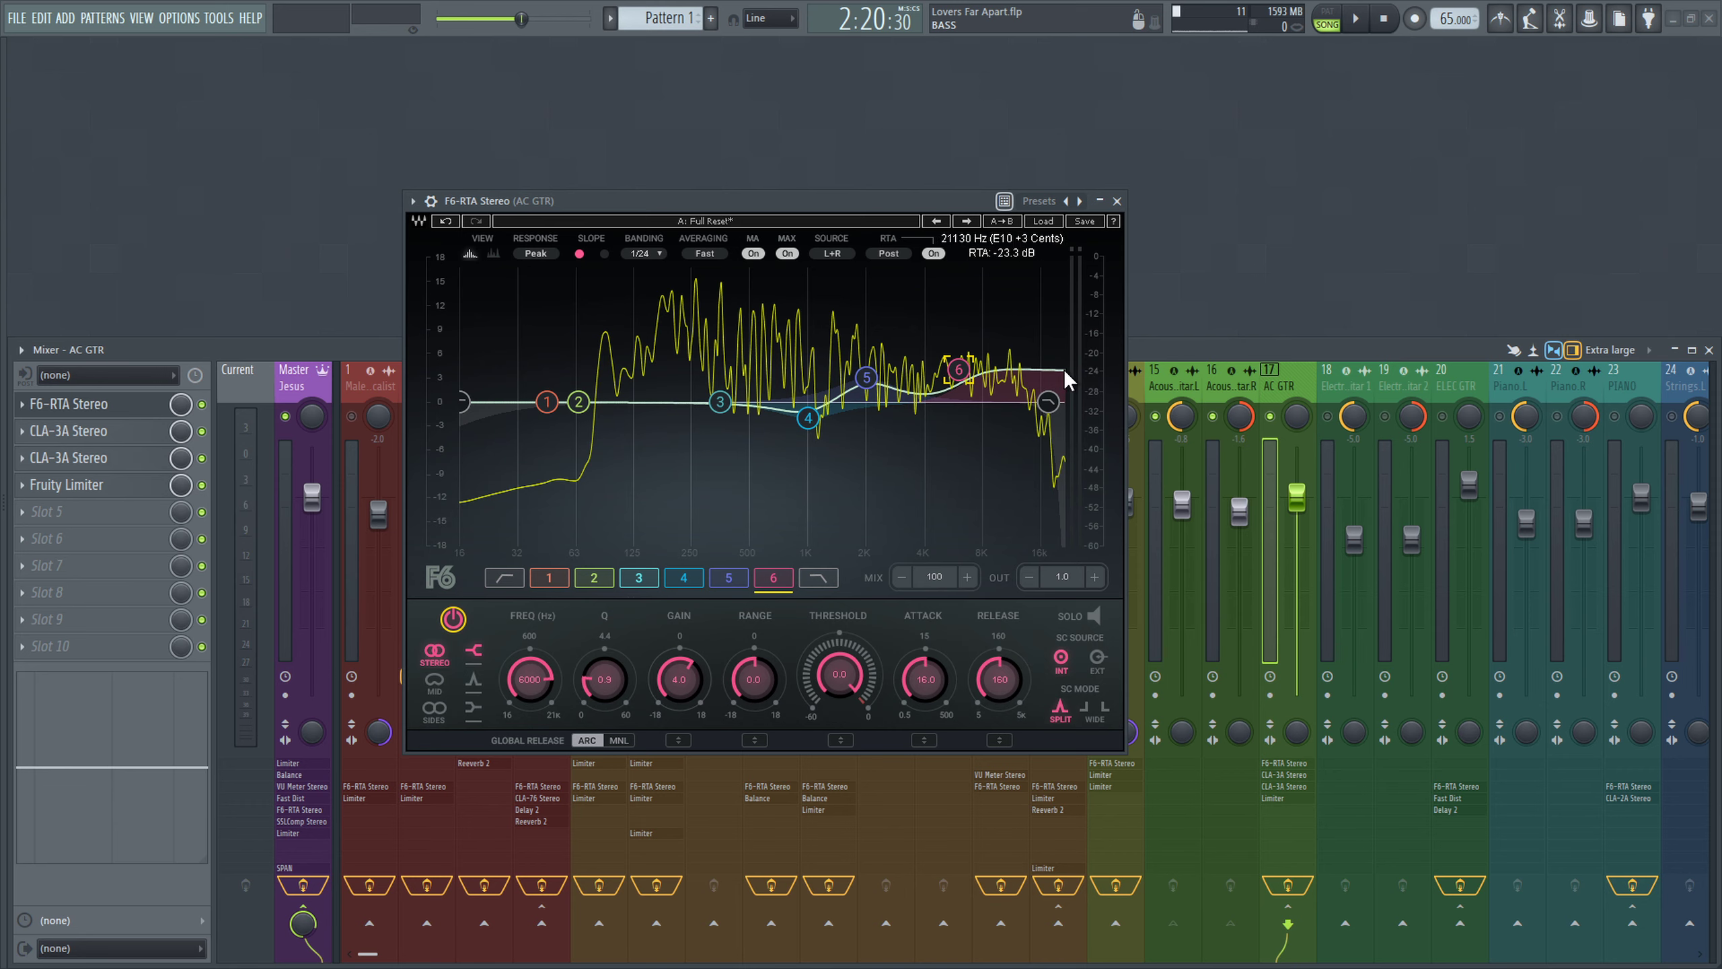
{"action": "left_click_drag", "start_coordinate": [873, 202], "coordinate": [846, 154]}
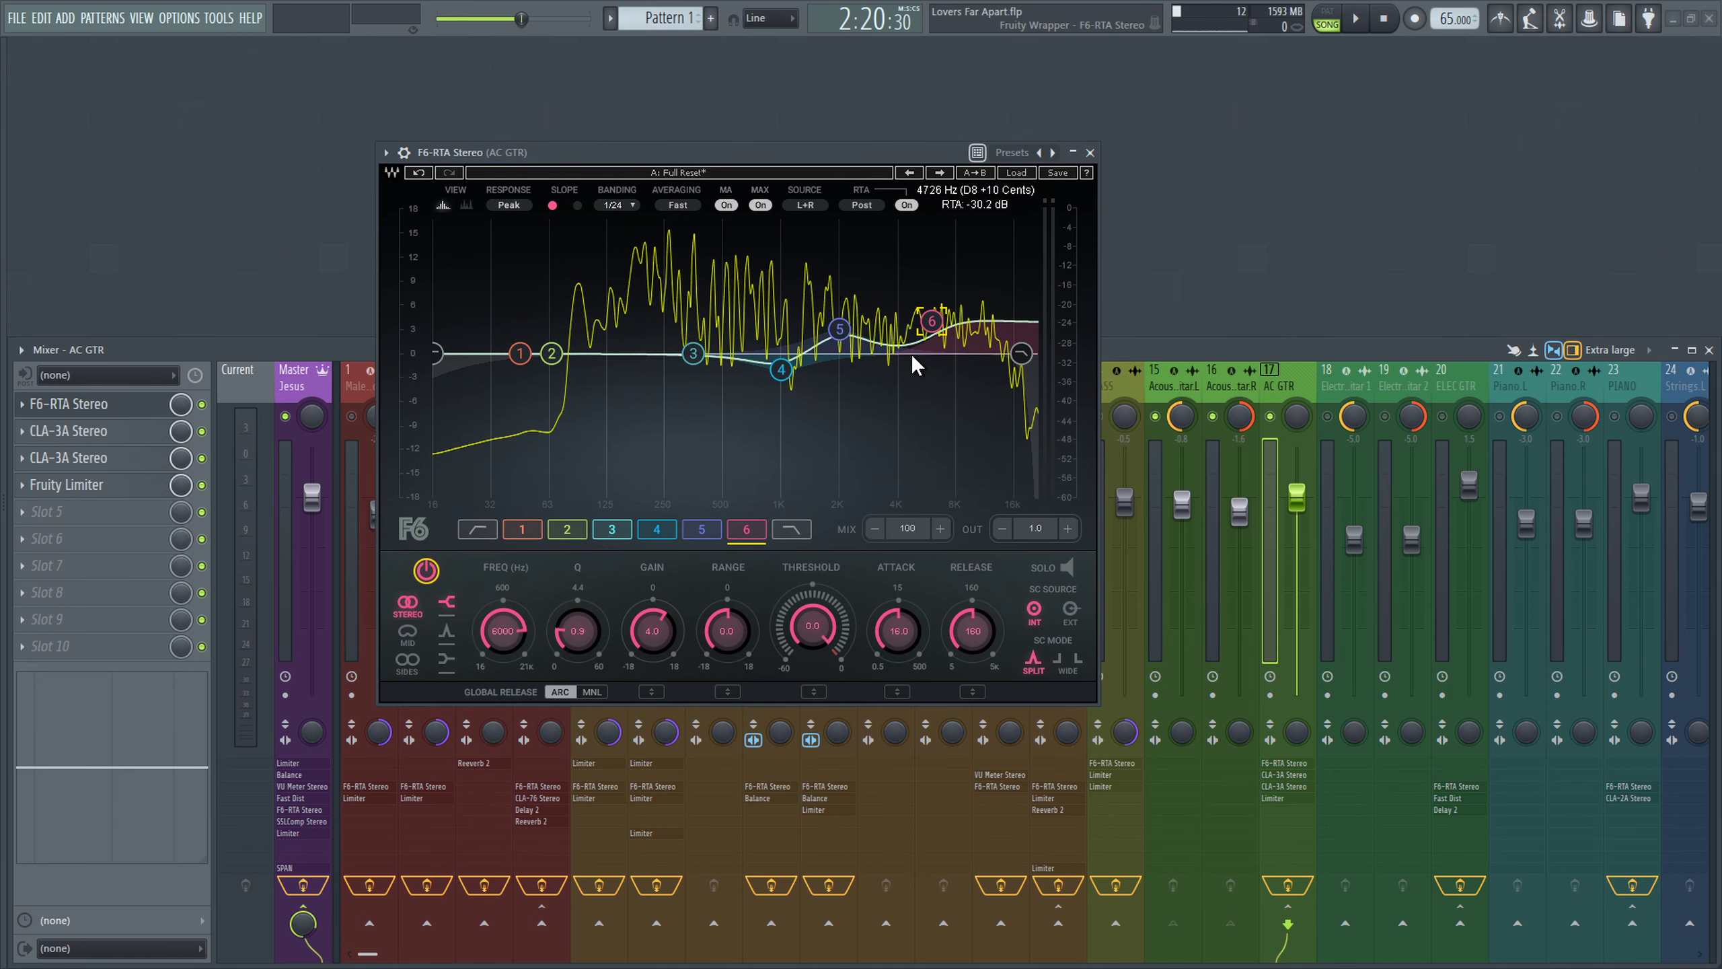
{"action": "left_click_drag", "start_coordinate": [880, 147], "coordinate": [903, 231]}
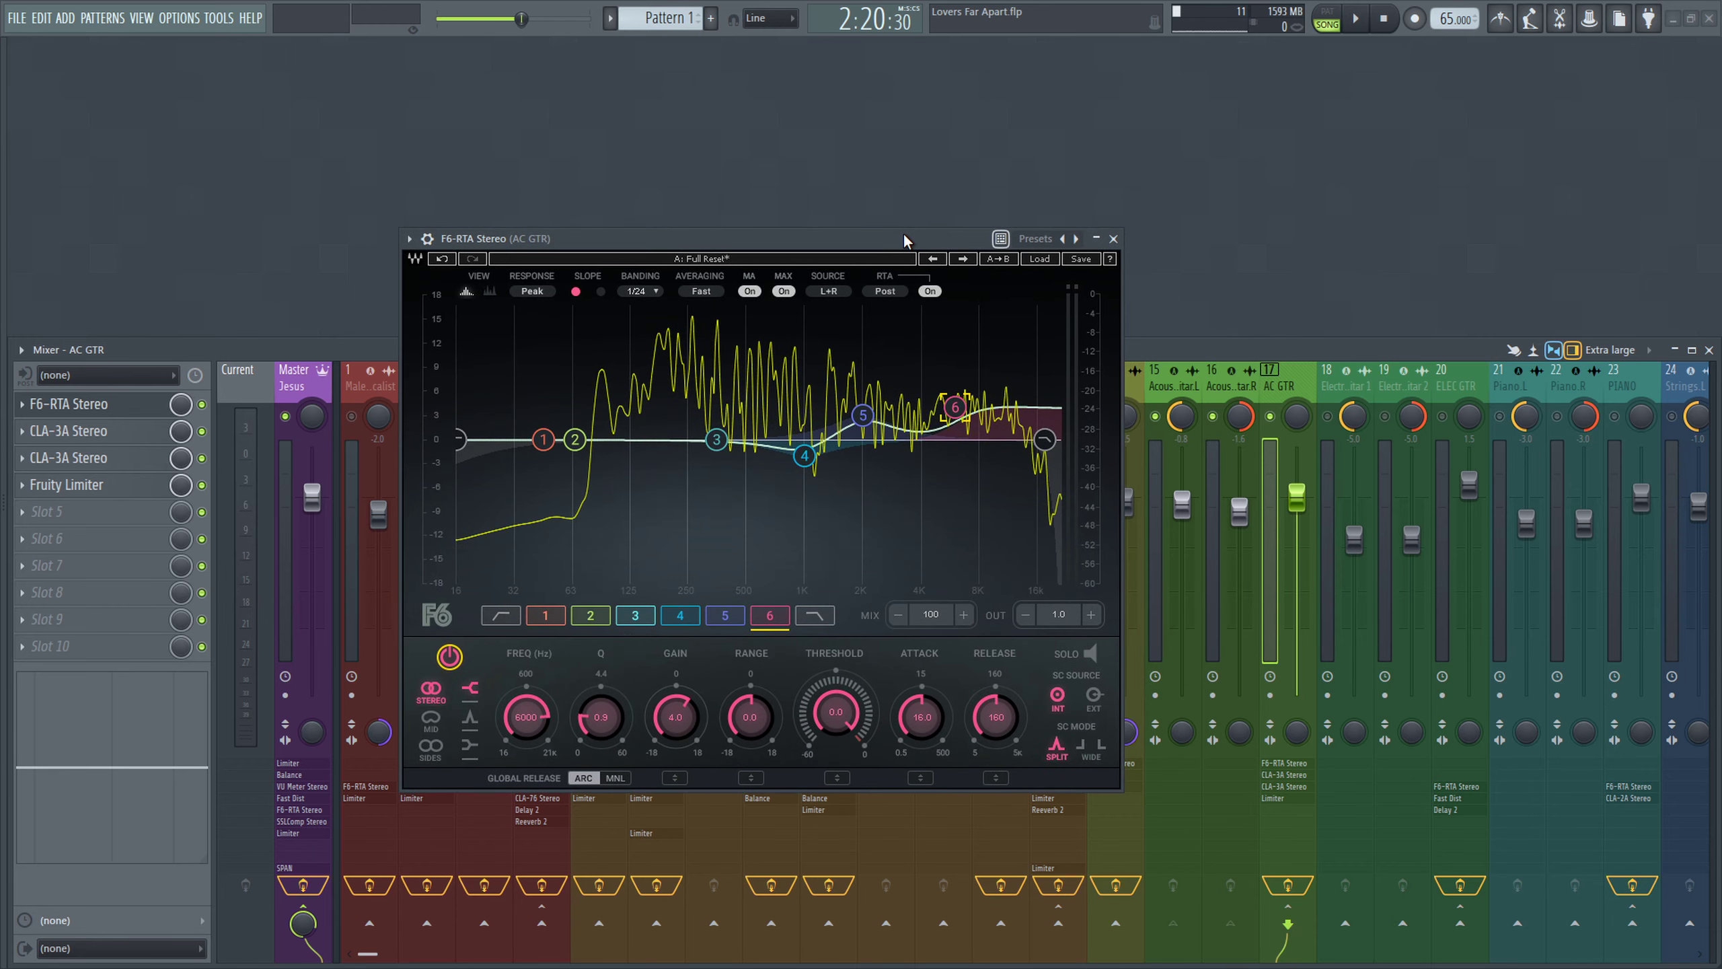
{"action": "left_click", "coordinate": [1114, 240]}
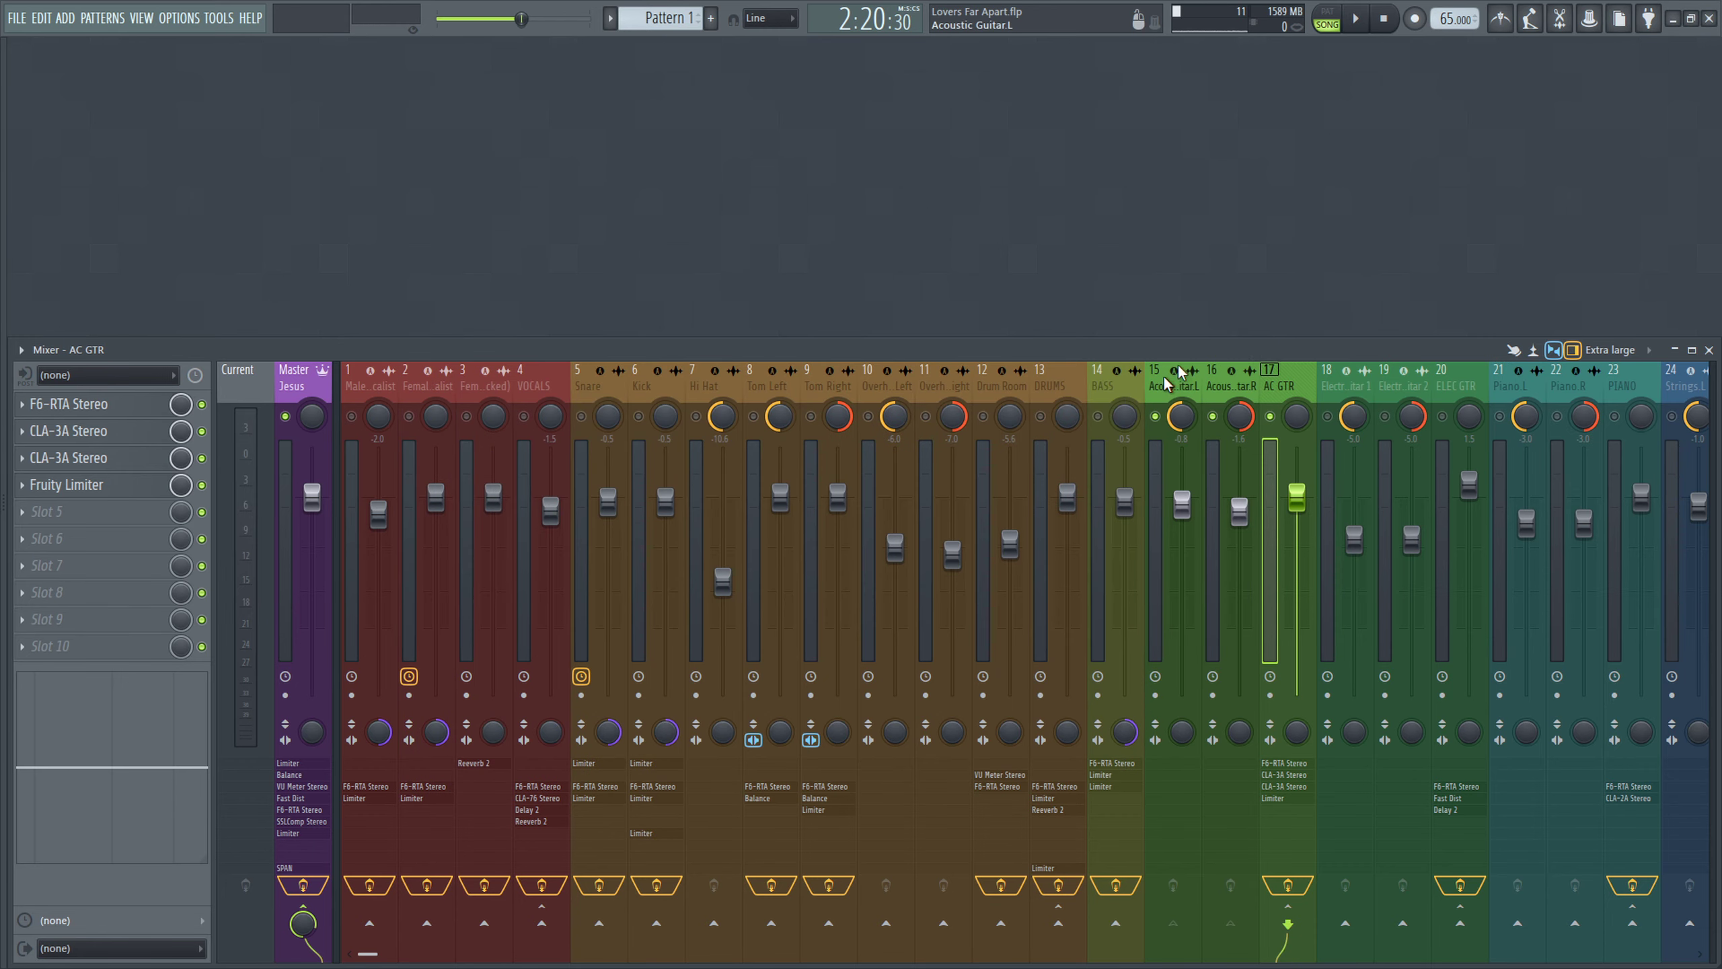
- Compare the F6-RTA Stereo equalizers of the AC GTR bus and the master track side by side and close both
{"action": "left_click", "coordinate": [108, 405]}
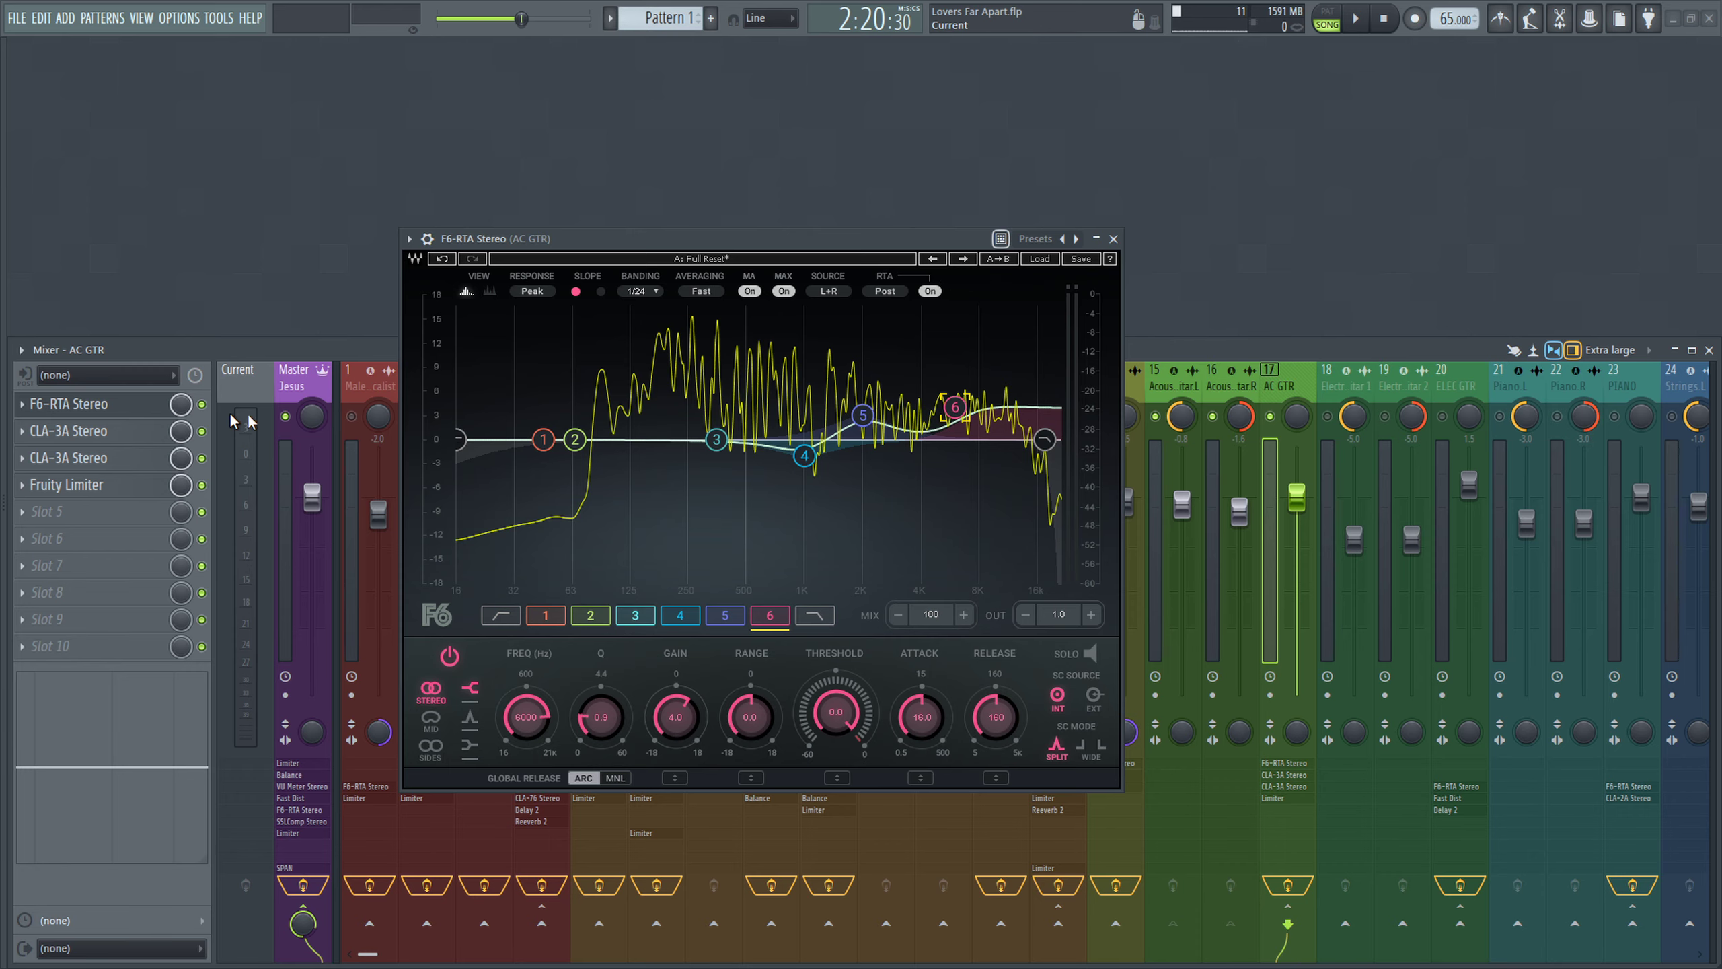
{"action": "left_click", "coordinate": [288, 394]}
{"action": "left_click", "coordinate": [79, 513]}
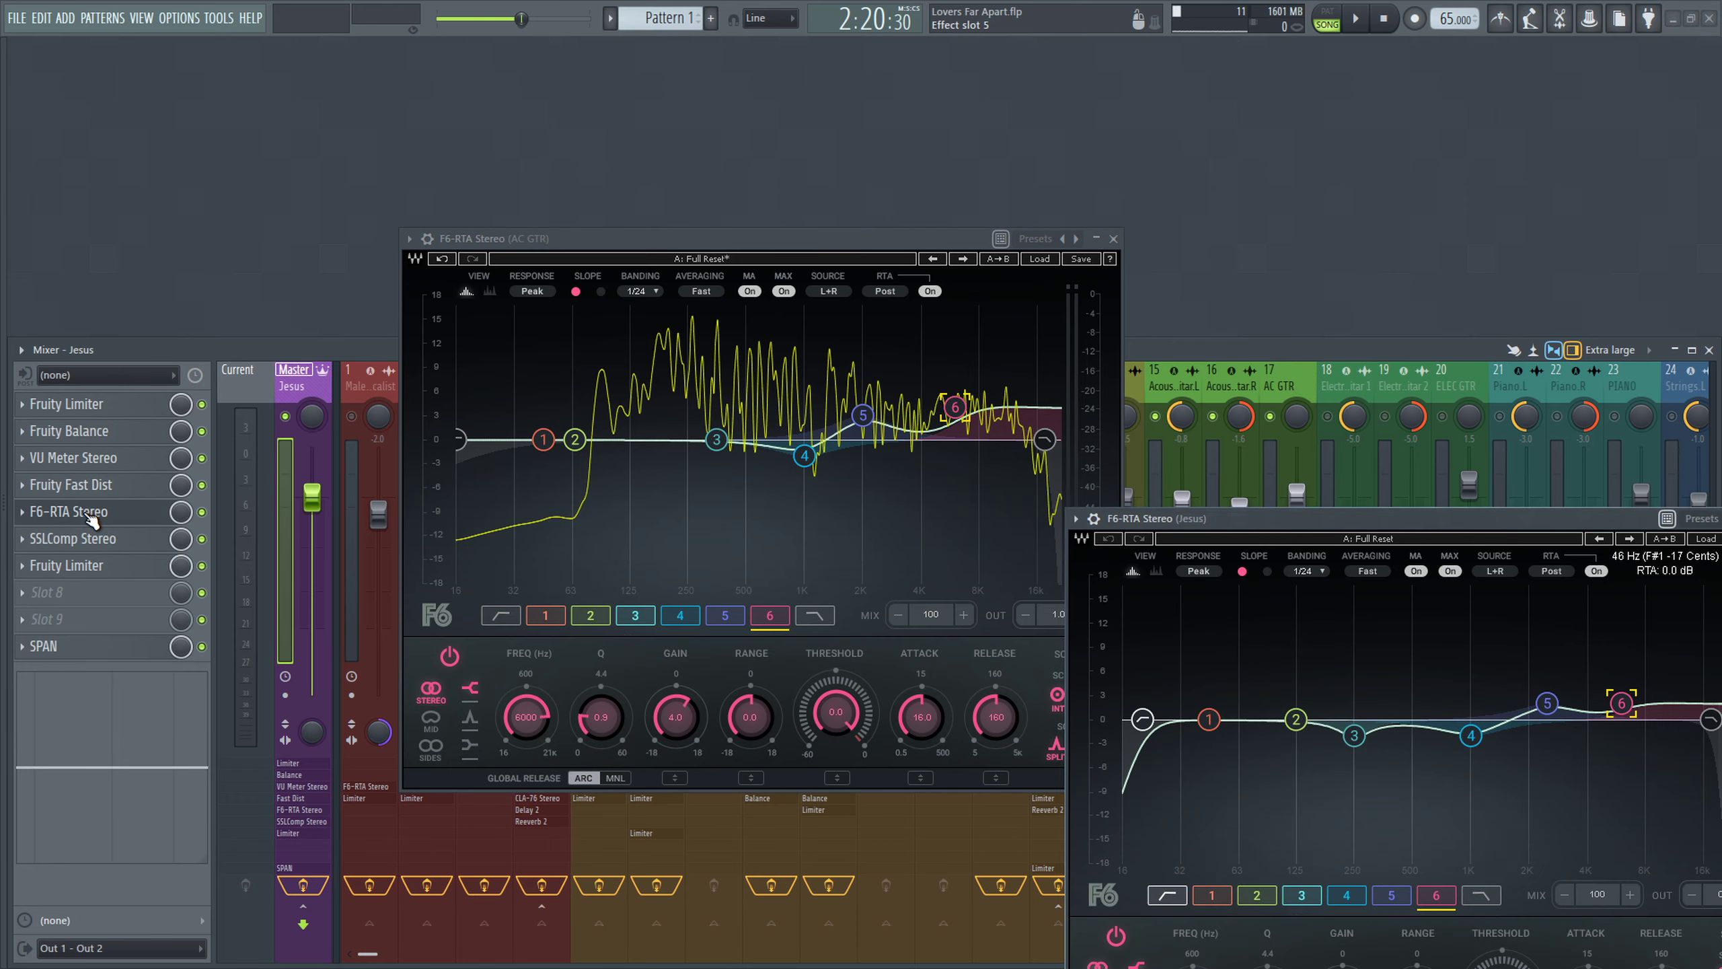
{"action": "left_click_drag", "start_coordinate": [1452, 521], "coordinate": [731, 385]}
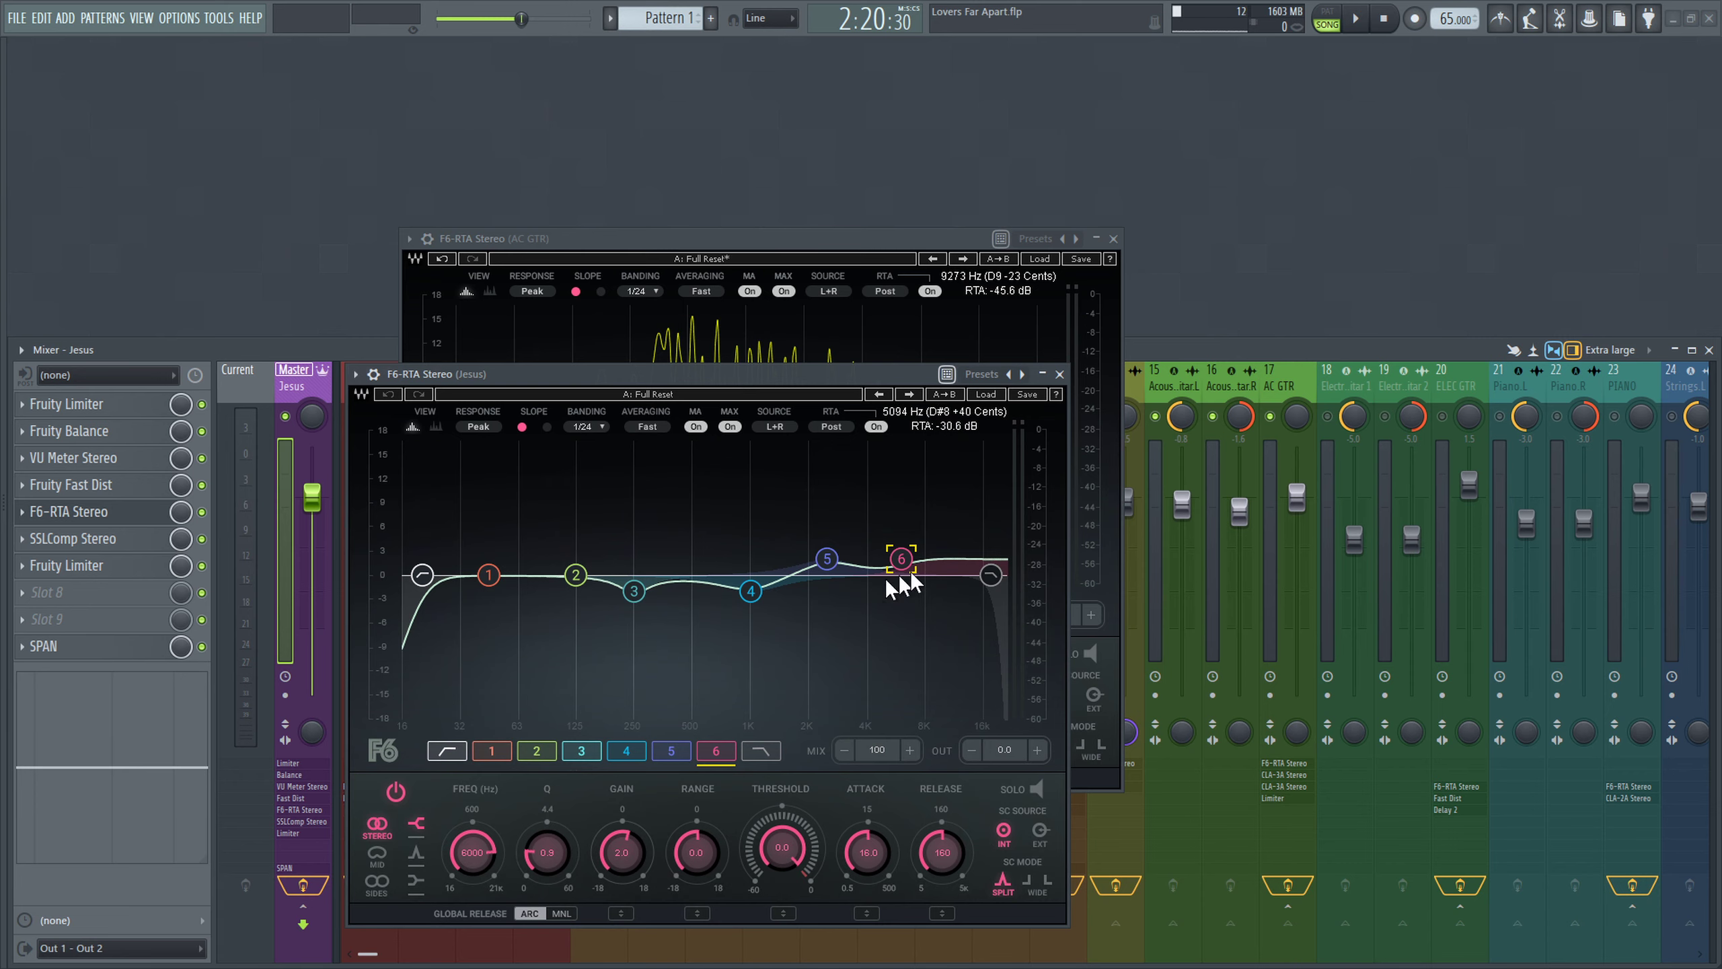
{"action": "left_click_drag", "start_coordinate": [915, 239], "coordinate": [912, 217]}
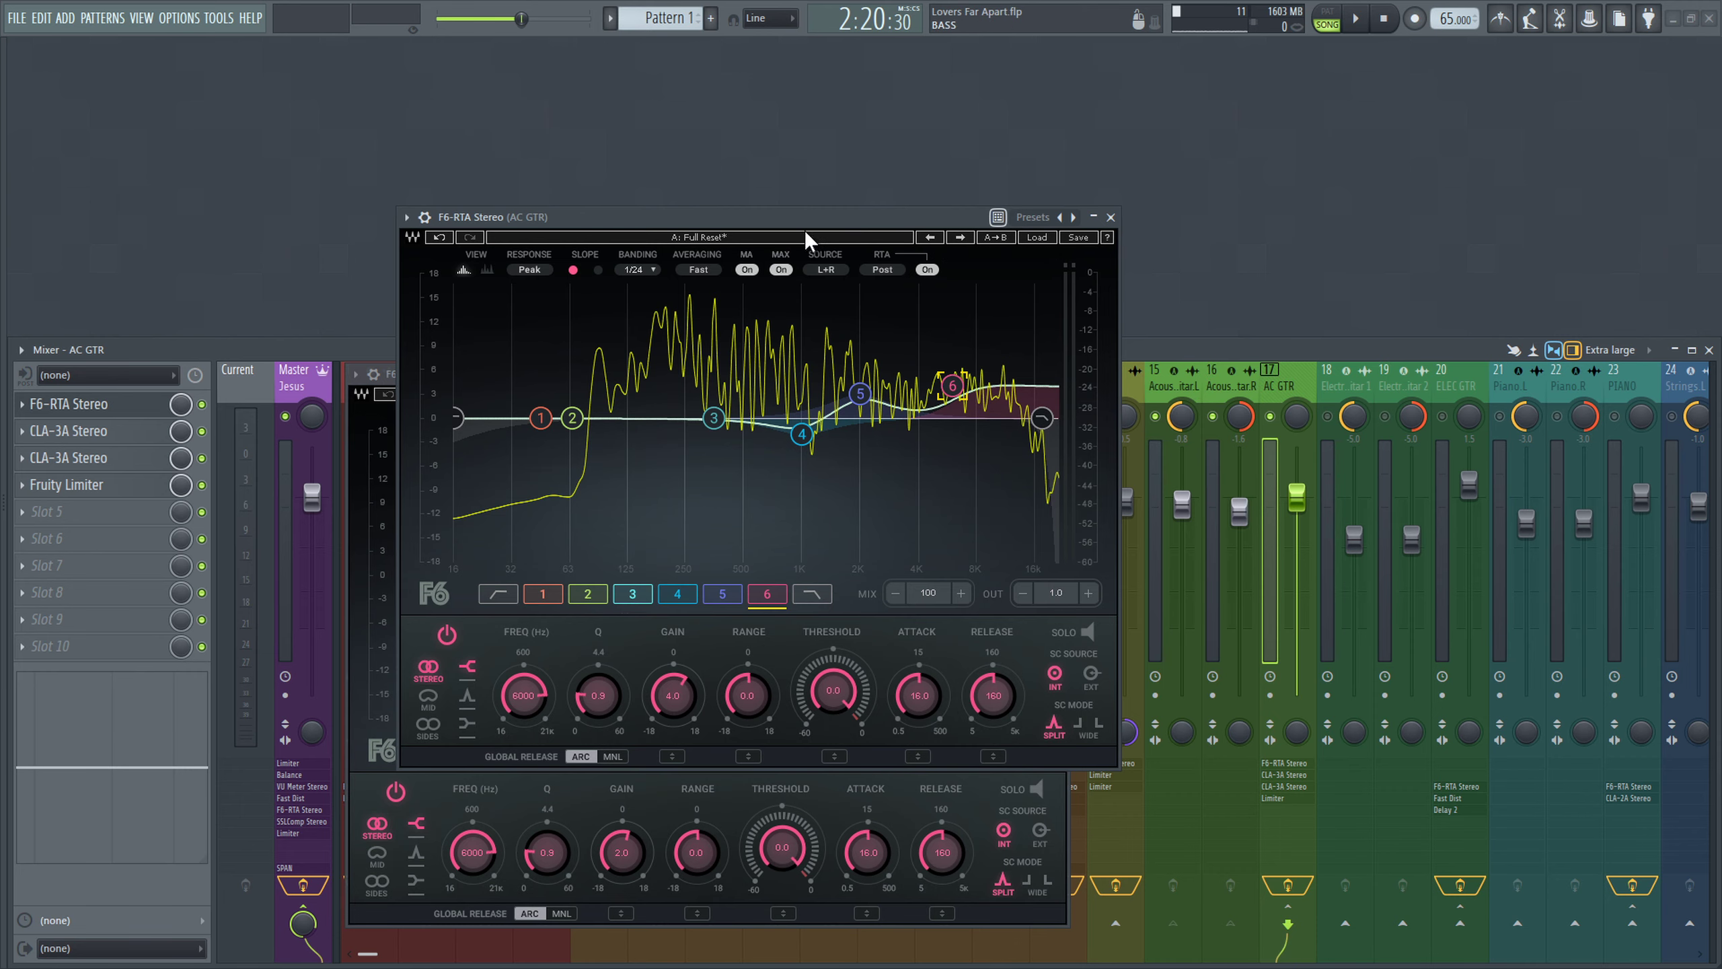
{"action": "left_click_drag", "start_coordinate": [810, 217], "coordinate": [1396, 214]}
{"action": "left_click_drag", "start_coordinate": [723, 382], "coordinate": [549, 216]}
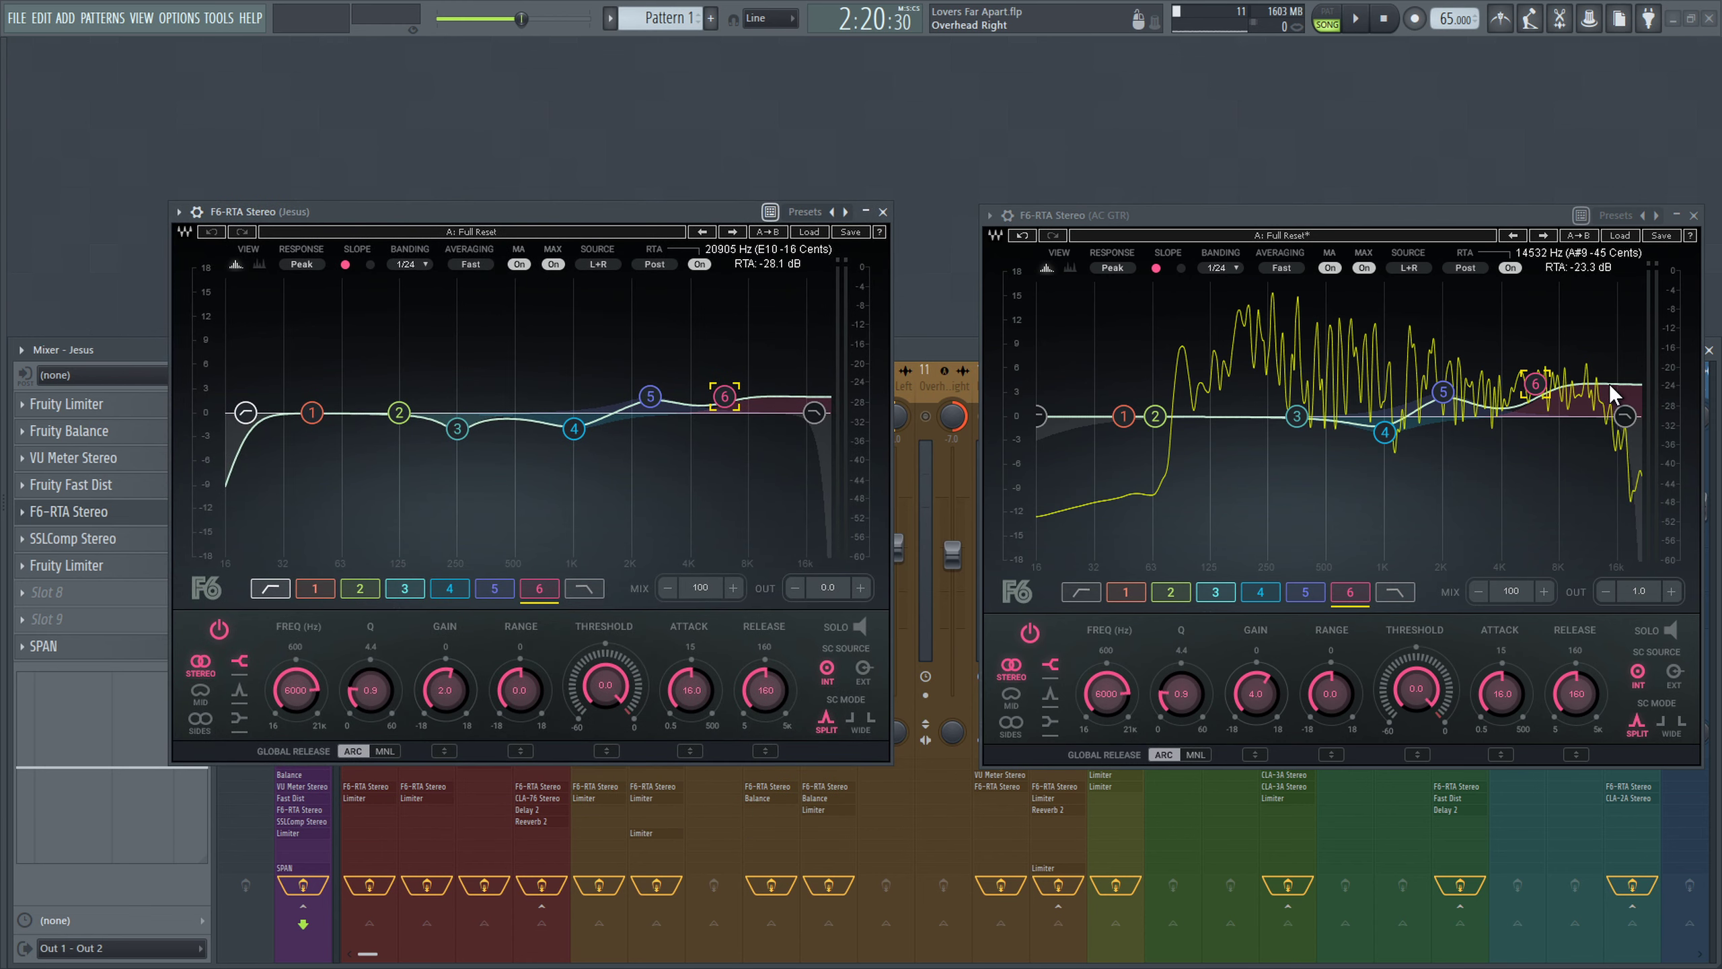
{"action": "left_click", "coordinate": [1693, 216]}
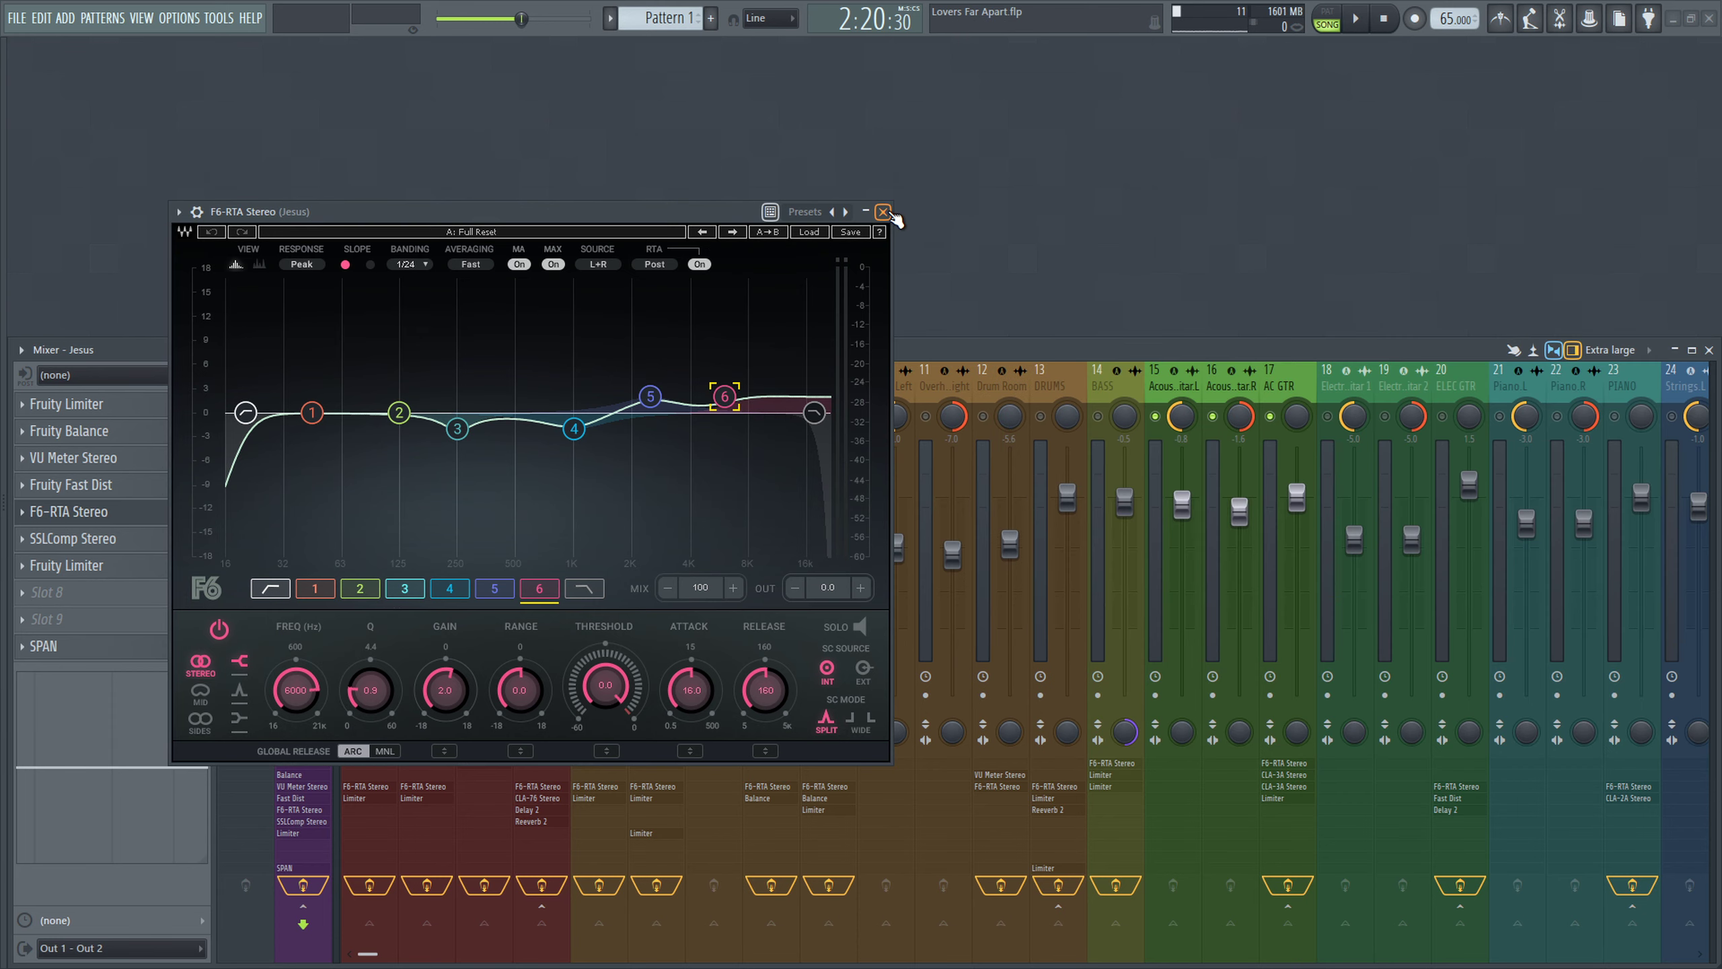
{"action": "left_click", "coordinate": [884, 212]}
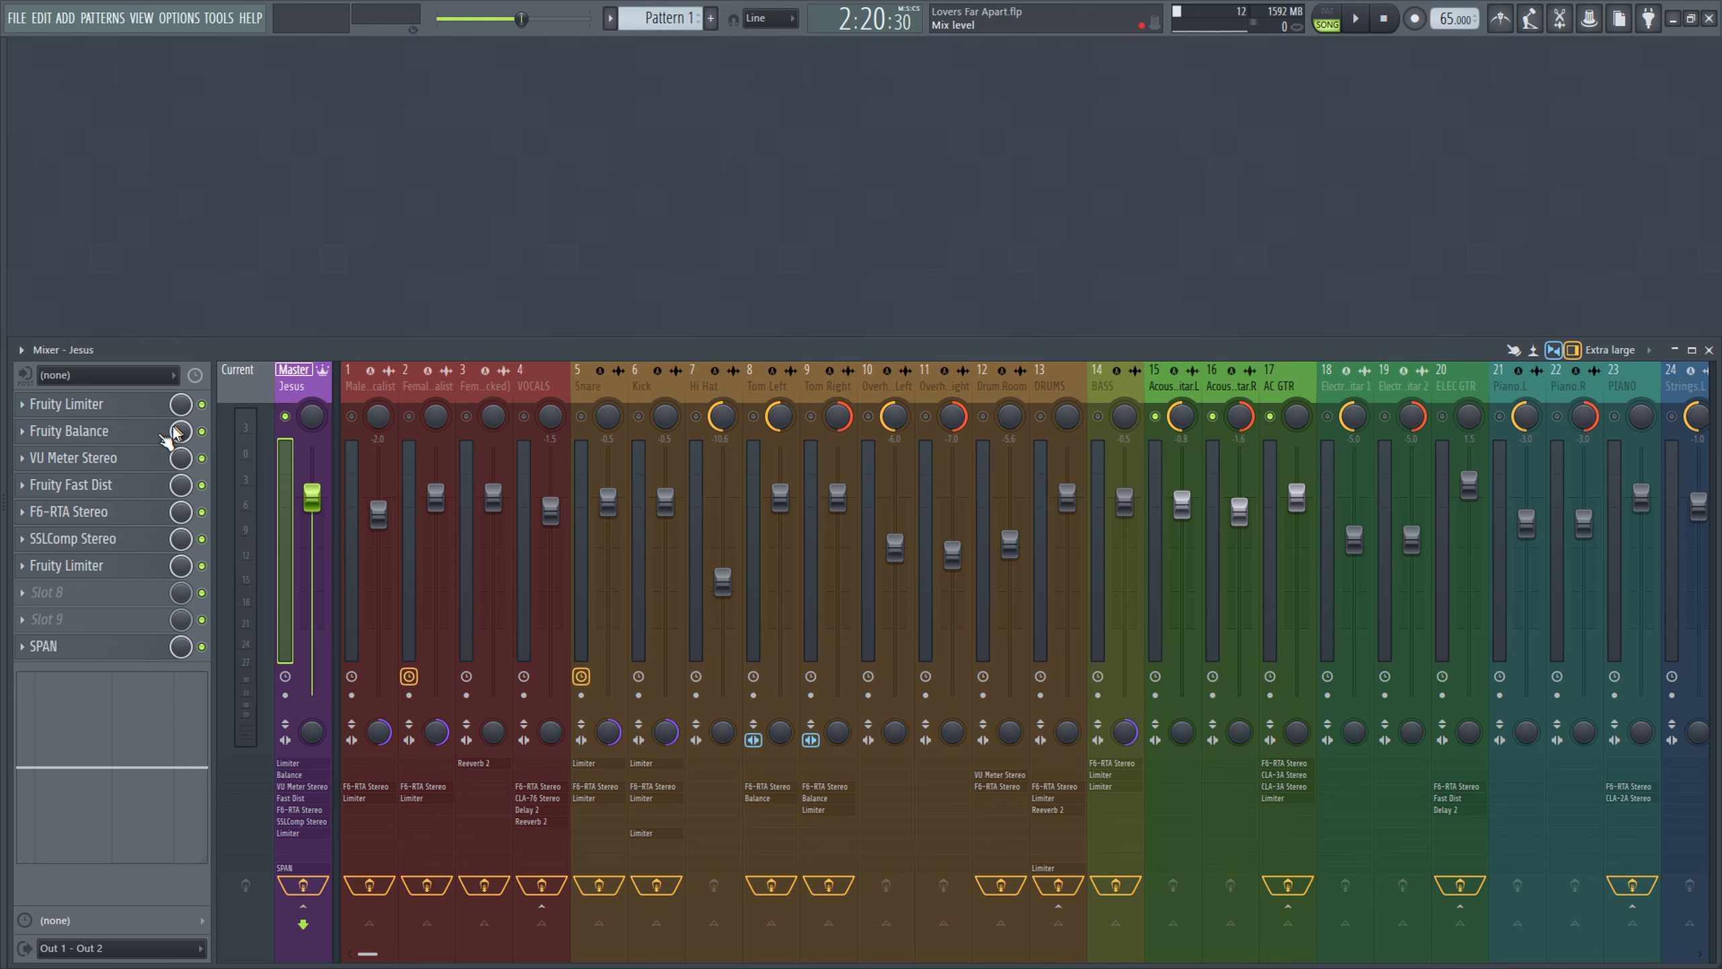
- Reopen the master track's F6-RTA Stereo equalizer to view its curve
{"action": "left_click", "coordinate": [107, 514]}
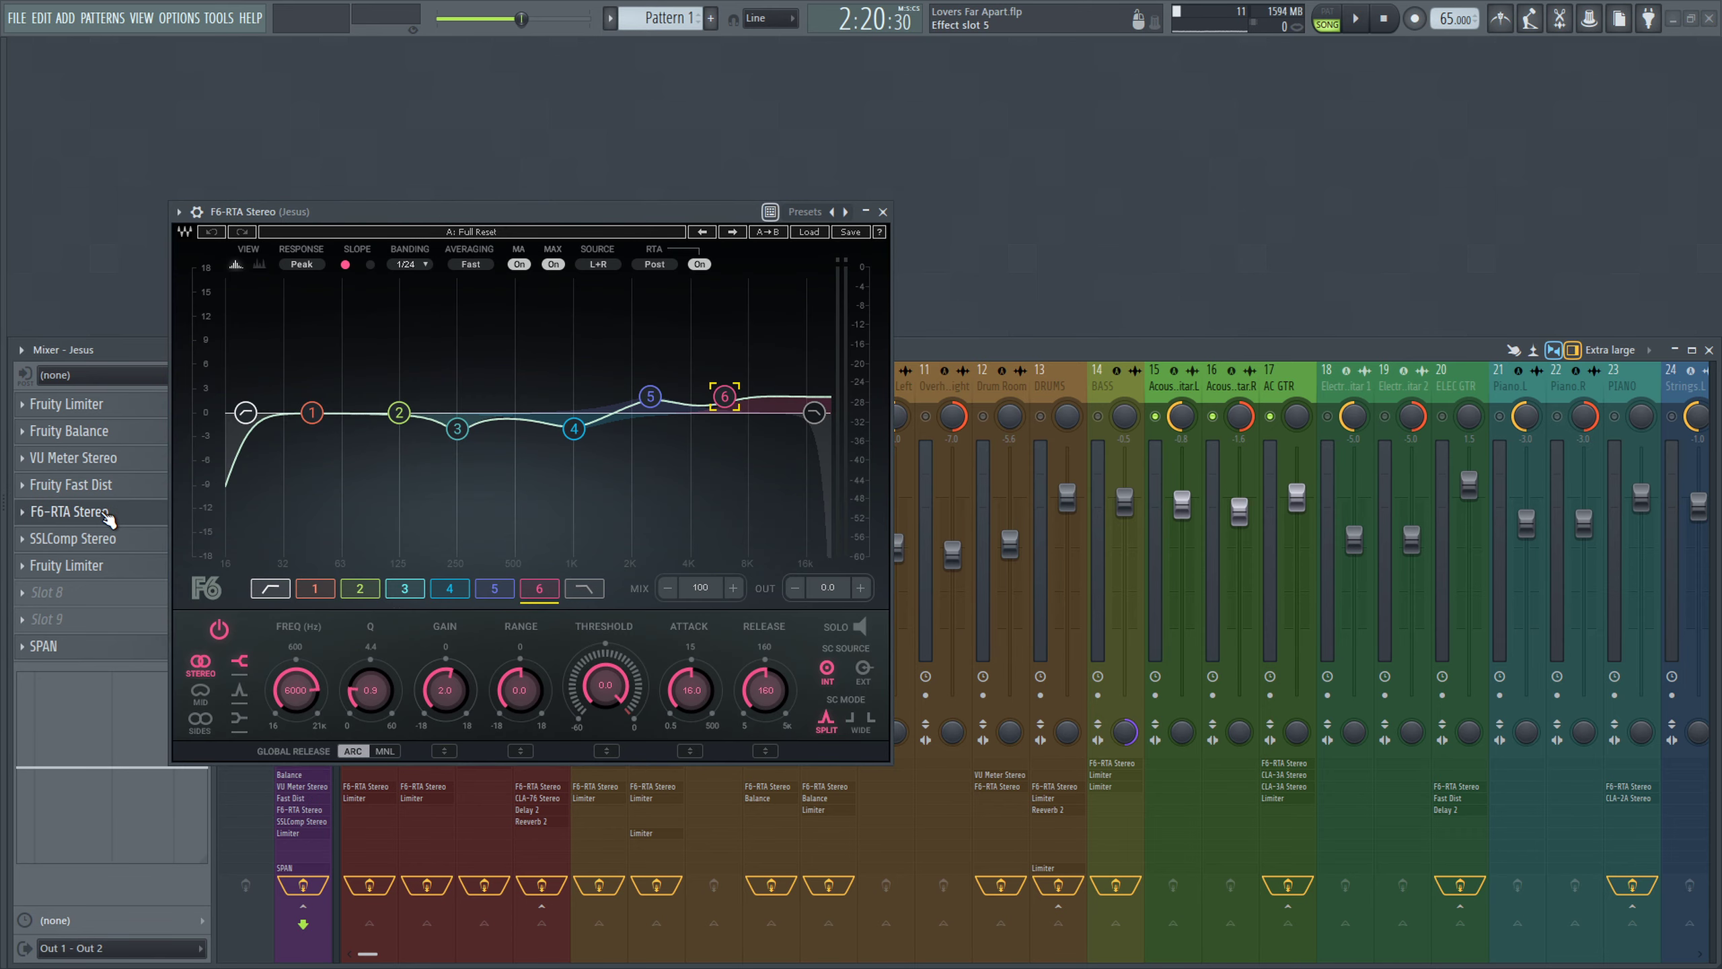
{"action": "left_click", "coordinate": [107, 513]}
{"action": "left_click", "coordinate": [106, 513]}
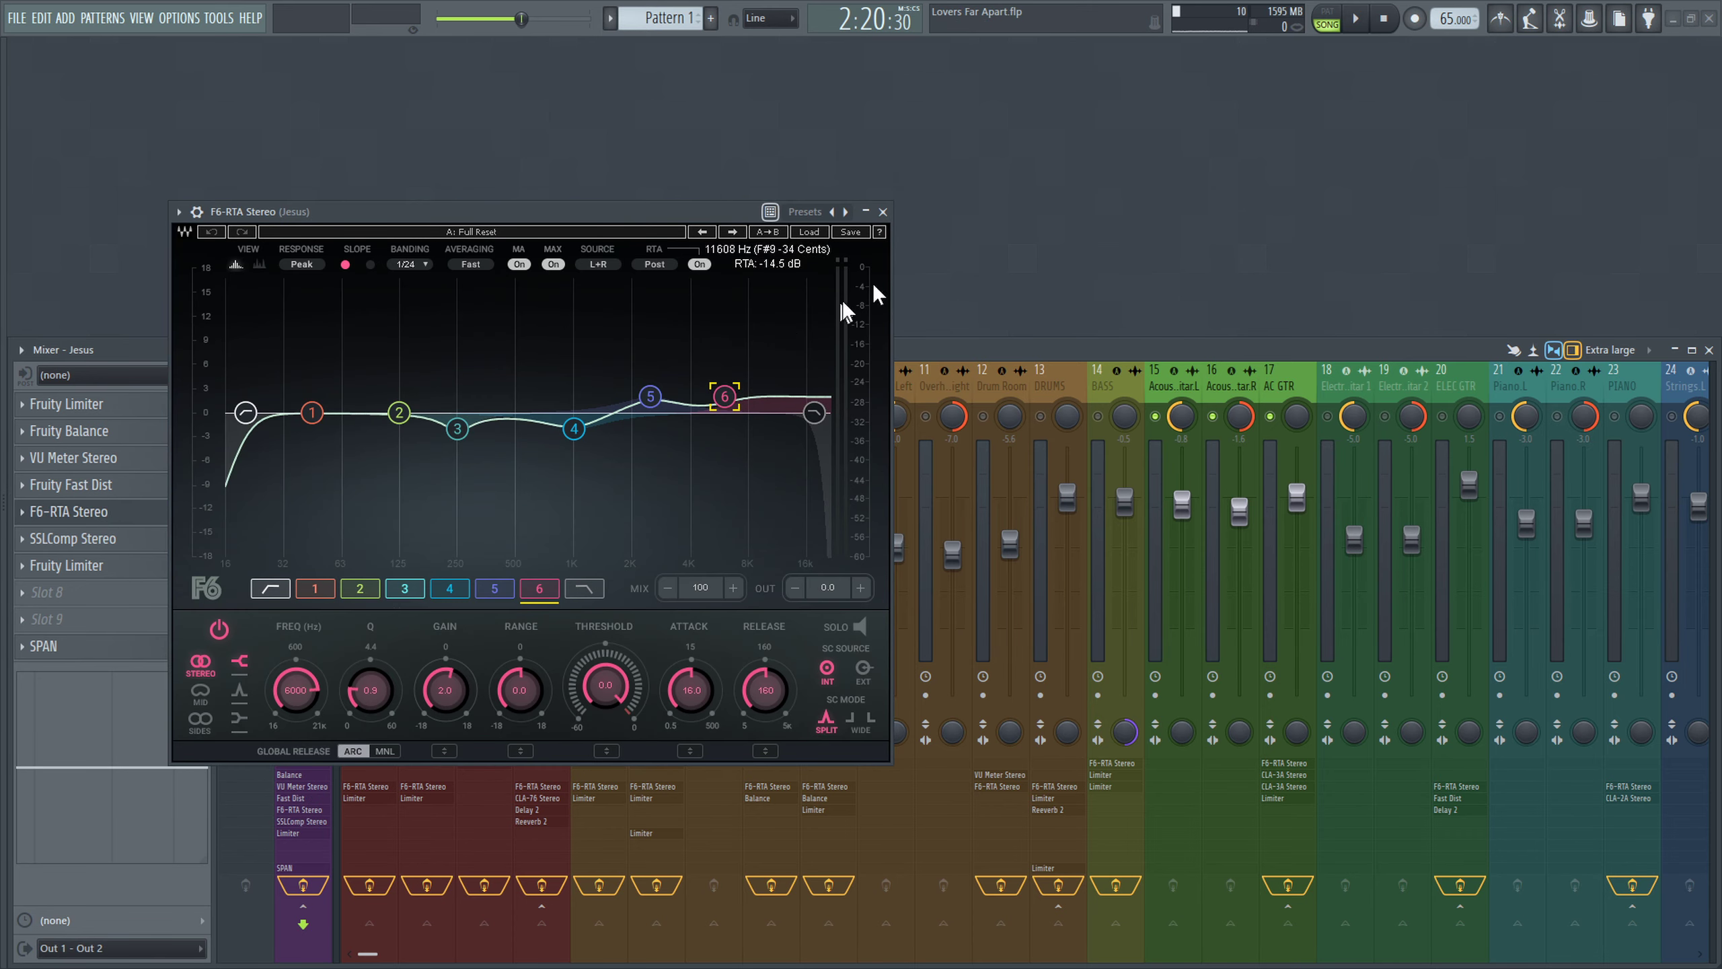
- Close and reopen the master track's F6-RTA Stereo equalizer, examine its curve around bands 5 and 6, and close it
{"action": "left_click", "coordinate": [884, 212]}
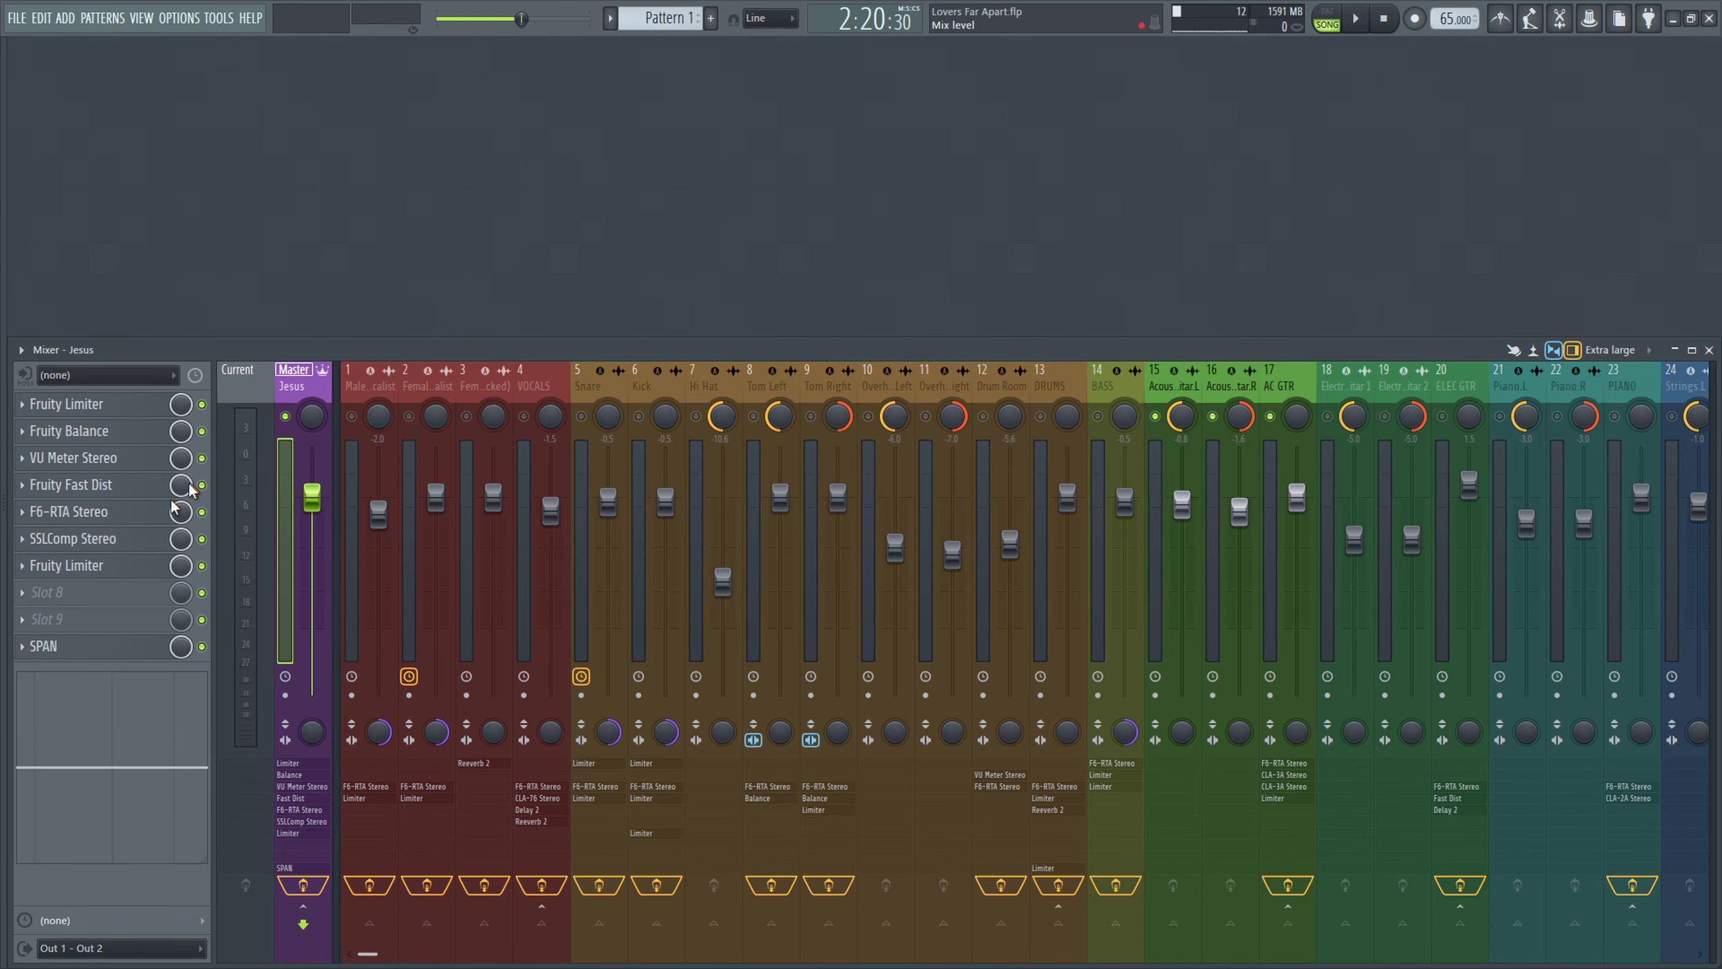
{"action": "left_click", "coordinate": [102, 515]}
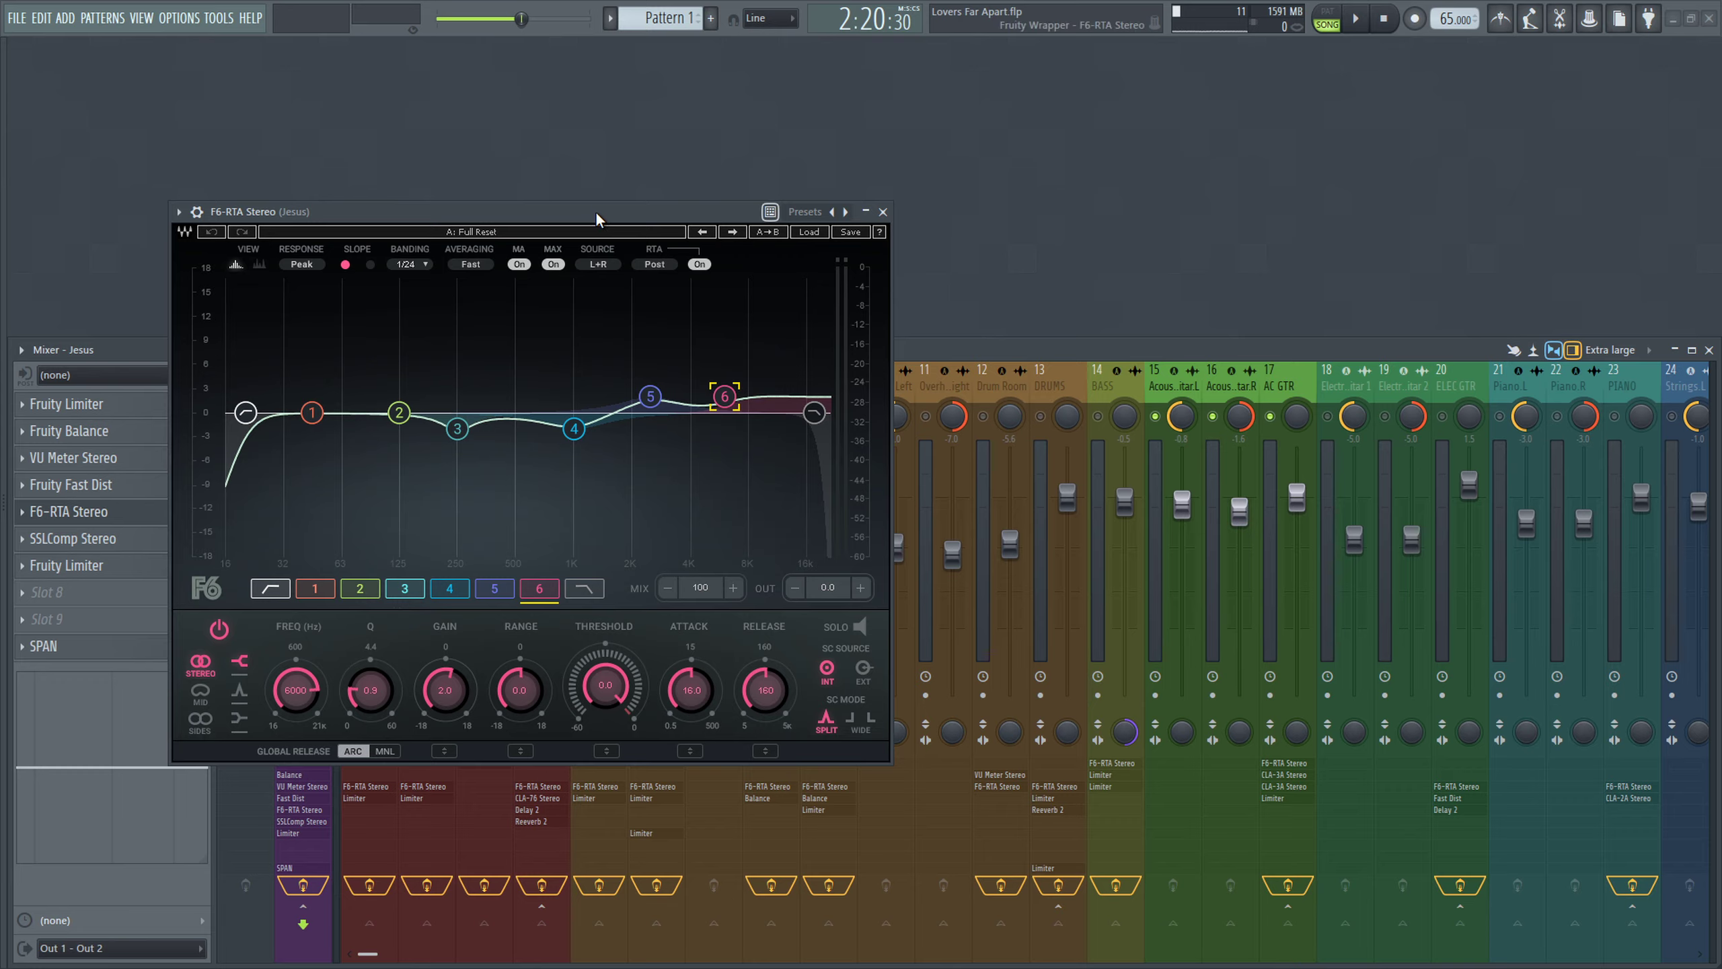
{"action": "left_click_drag", "start_coordinate": [596, 218], "coordinate": [934, 597]}
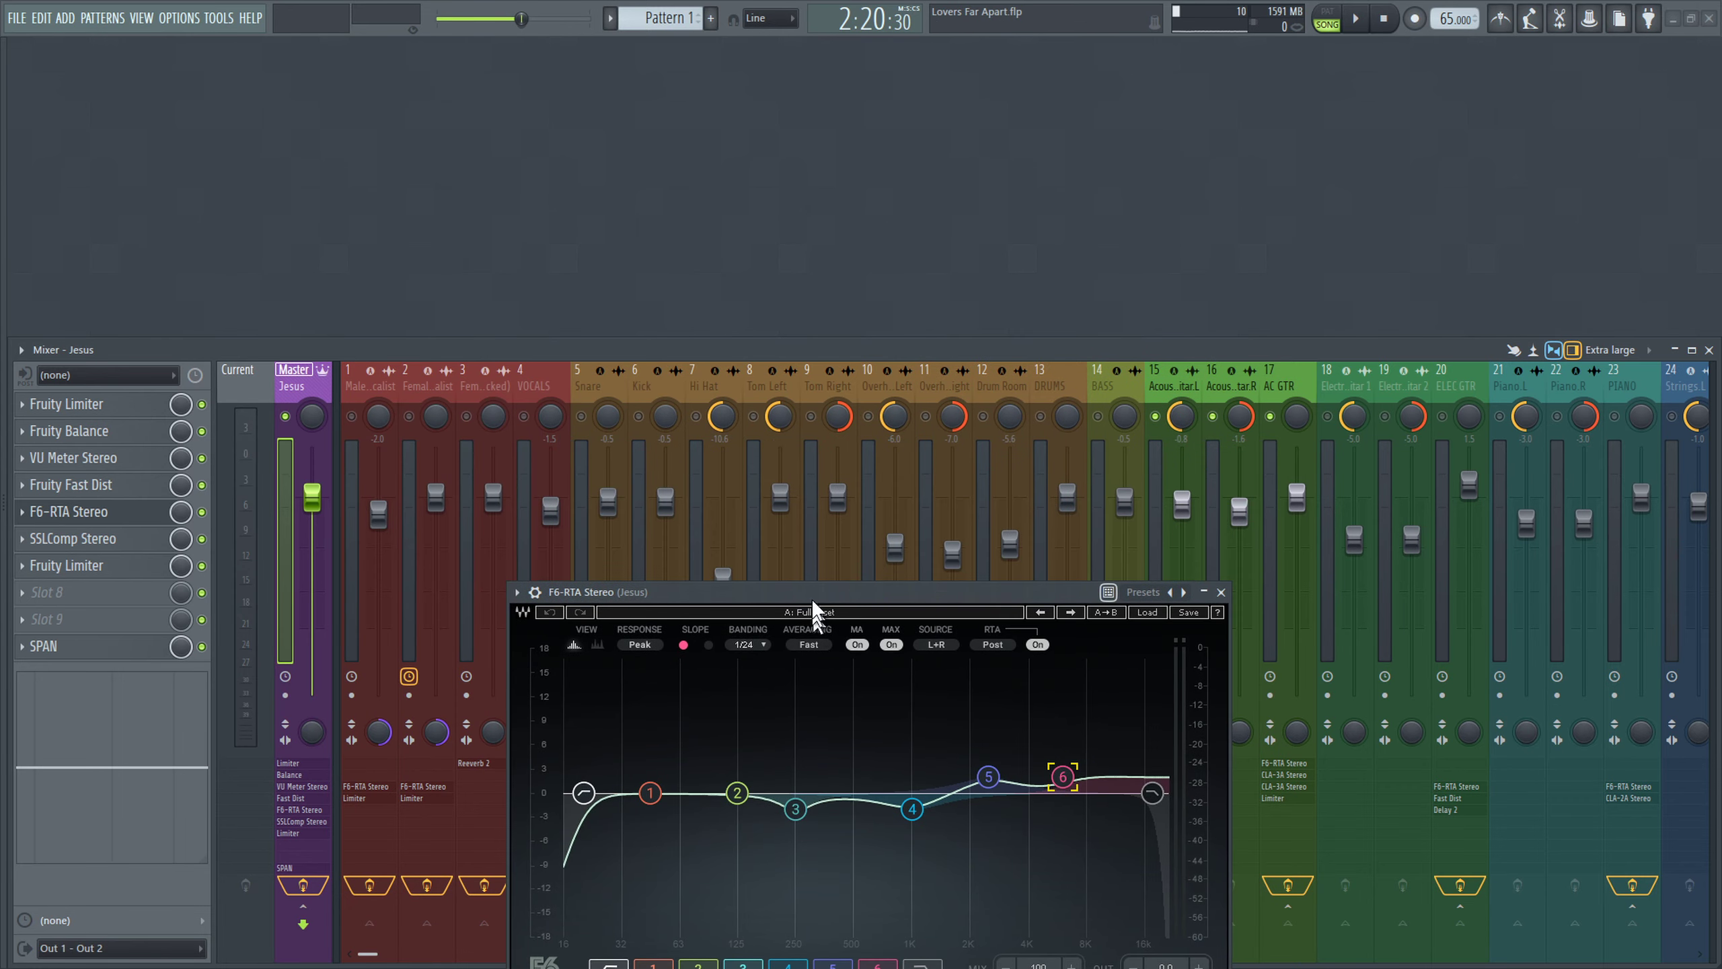
{"action": "left_click_drag", "start_coordinate": [813, 591], "coordinate": [682, 280]}
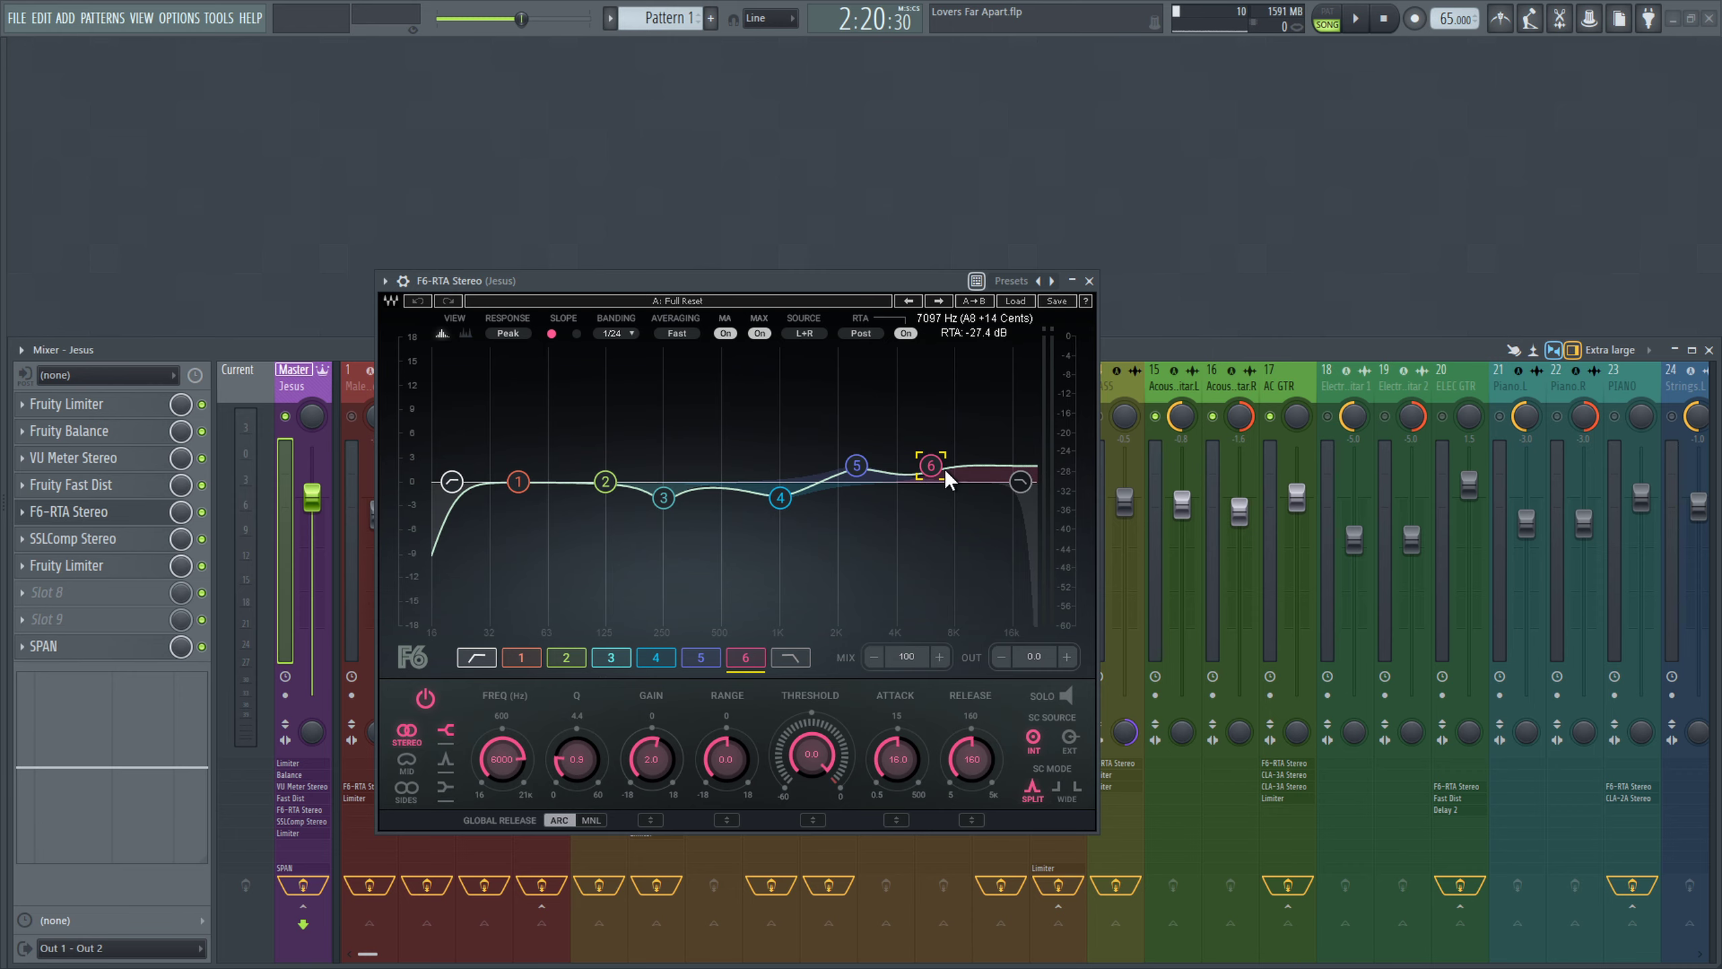
{"action": "left_click", "coordinate": [1089, 280]}
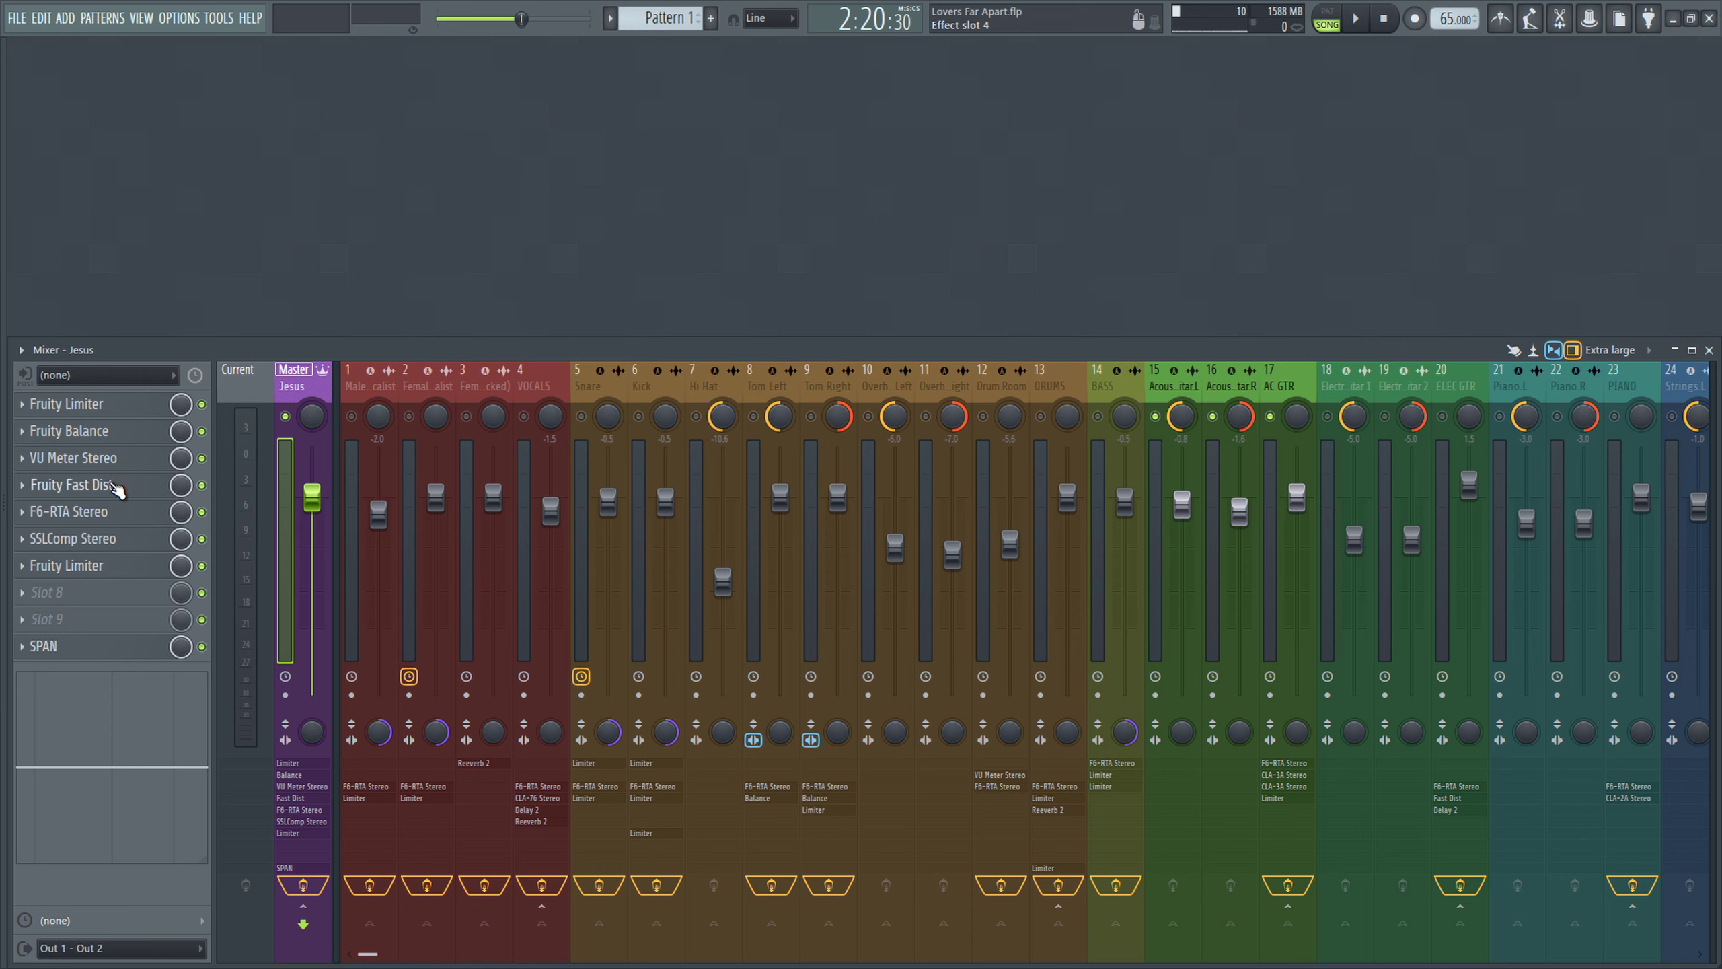
- View the master track's Fruity Fast Dist and SSLComp Stereo settings and close both plugins
{"action": "left_click", "coordinate": [116, 487]}
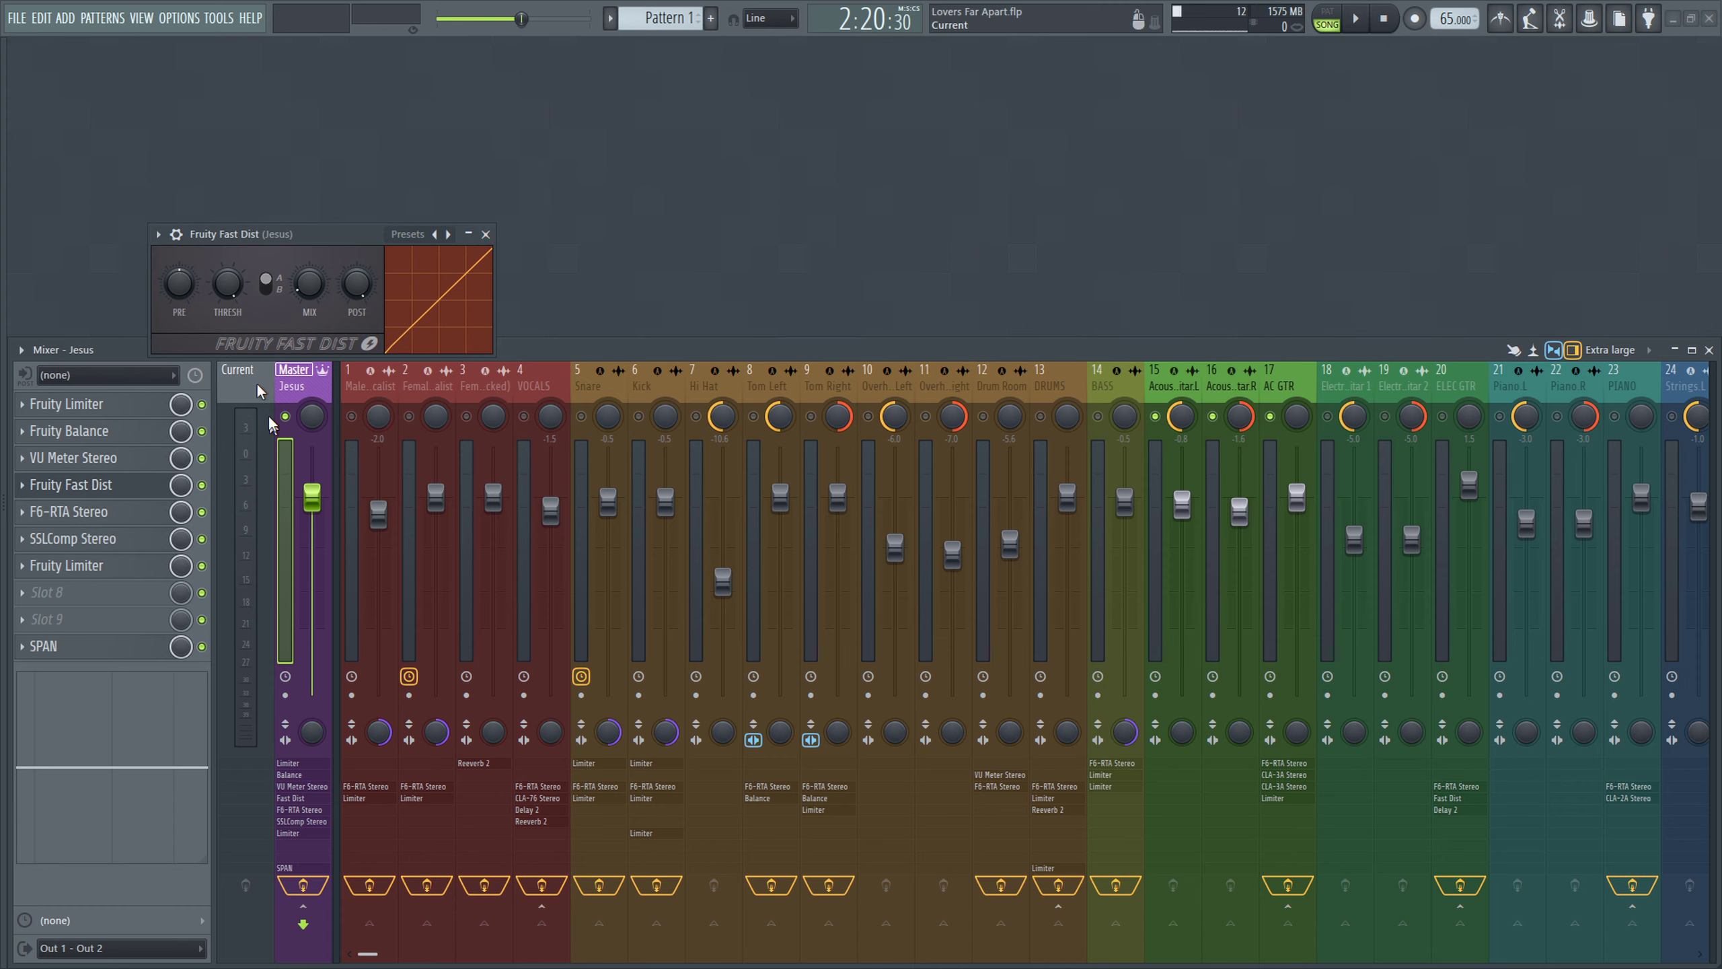
{"action": "left_click", "coordinate": [486, 236]}
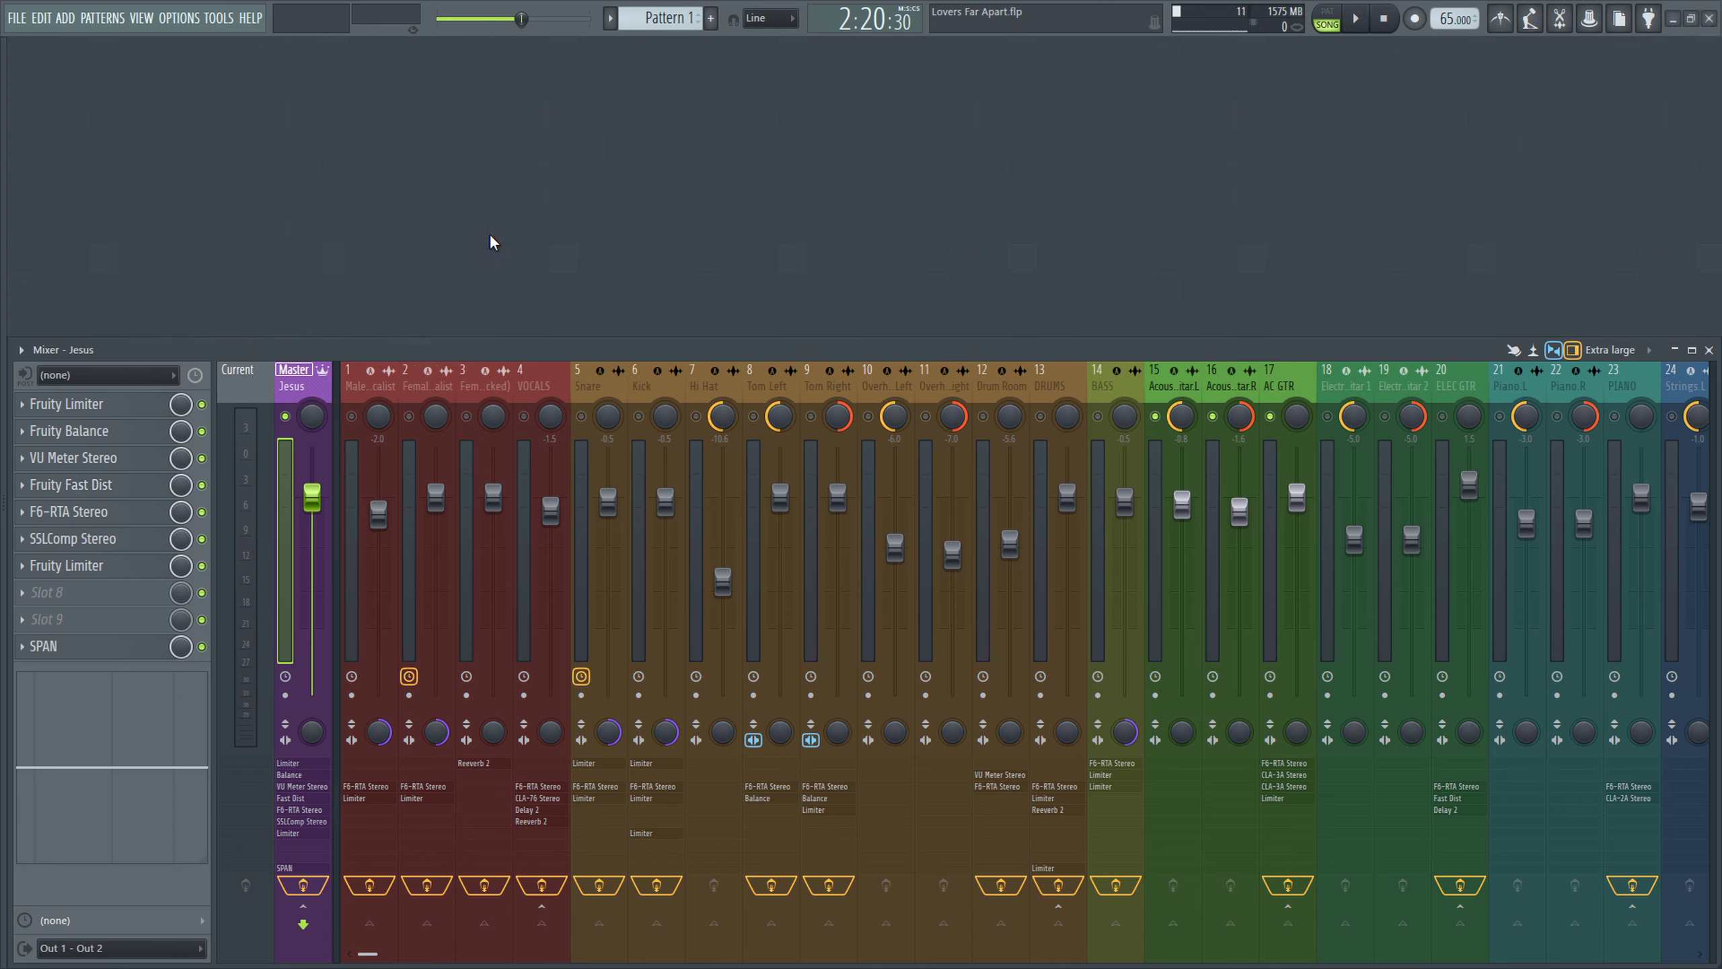
{"action": "left_click", "coordinate": [102, 539]}
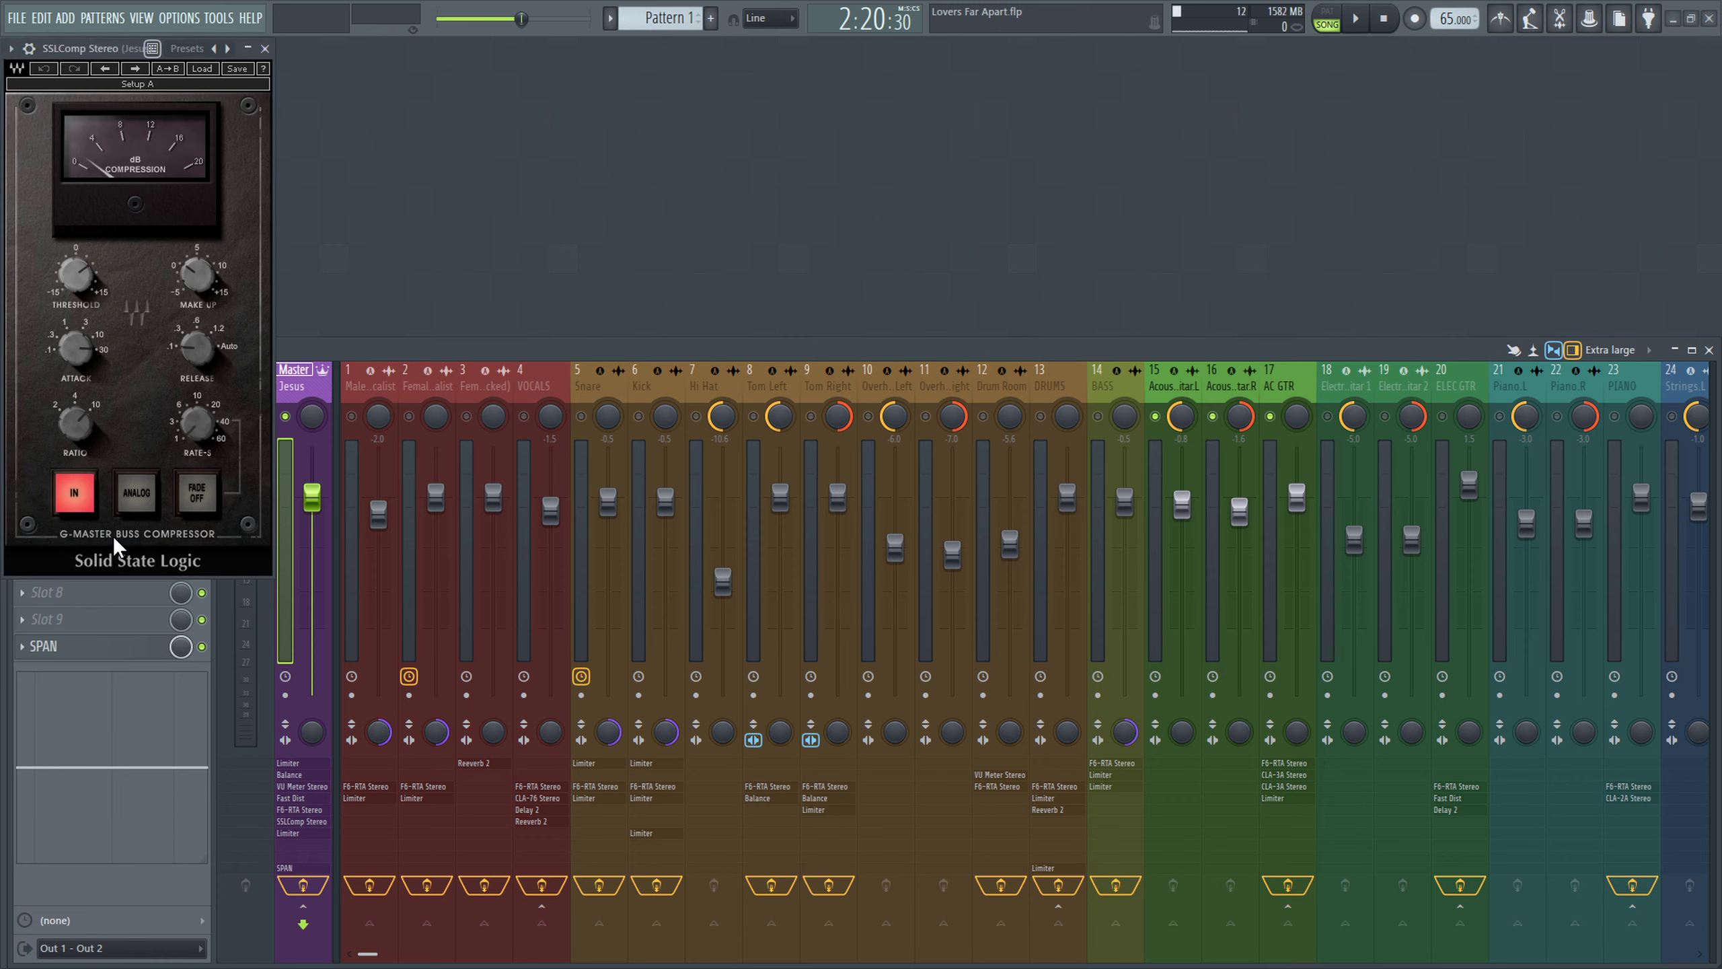
{"action": "left_click", "coordinate": [265, 48]}
- Reopen the AC GTR bus's F6-RTA Stereo equalizer and listen to band 5 soloed, ending with the solo off
{"action": "left_click", "coordinate": [1286, 378]}
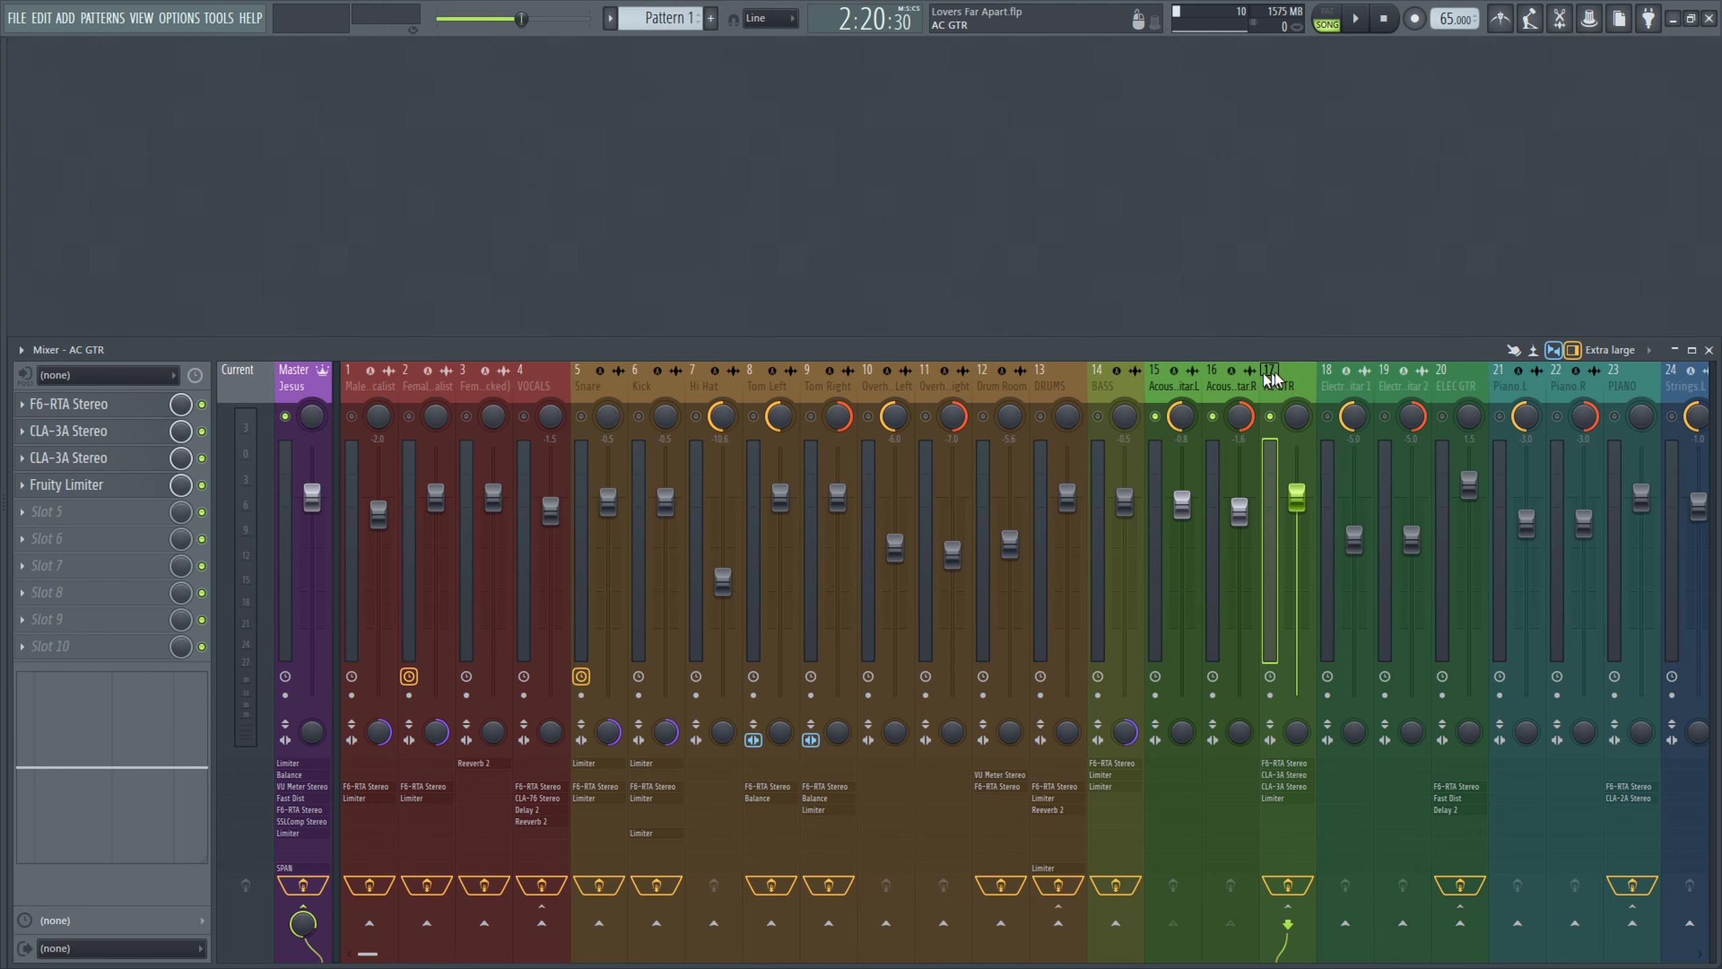
{"action": "left_click", "coordinate": [75, 405]}
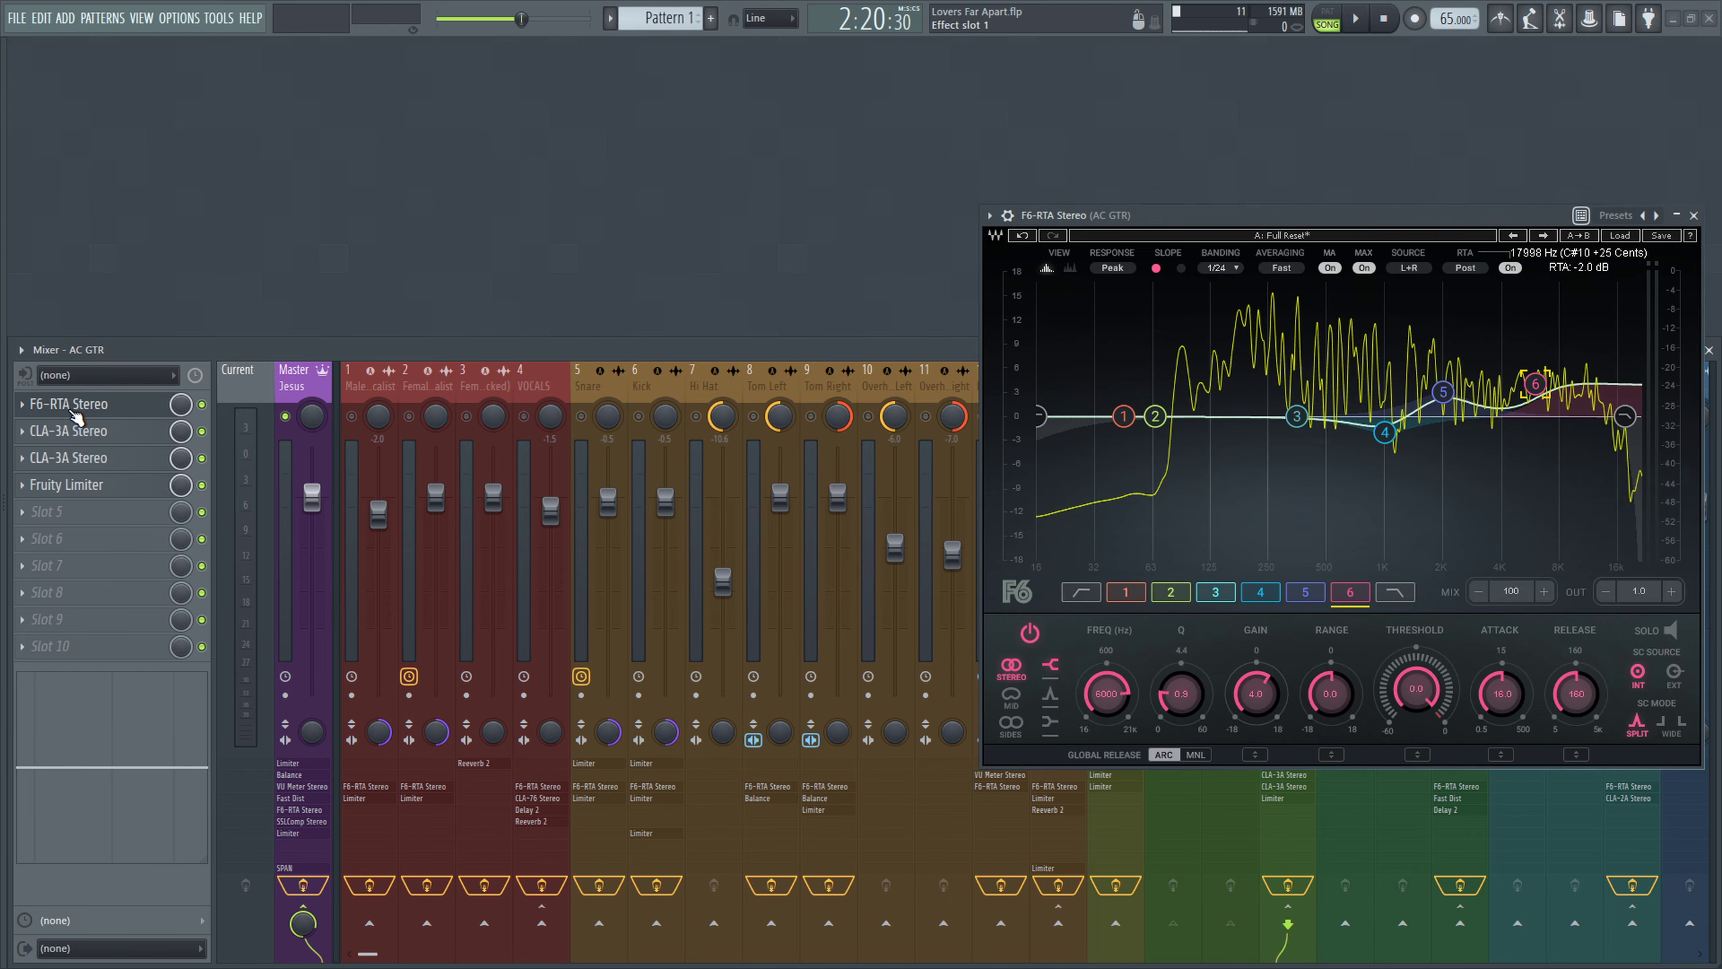
{"action": "left_click_drag", "start_coordinate": [1220, 224], "coordinate": [626, 204]}
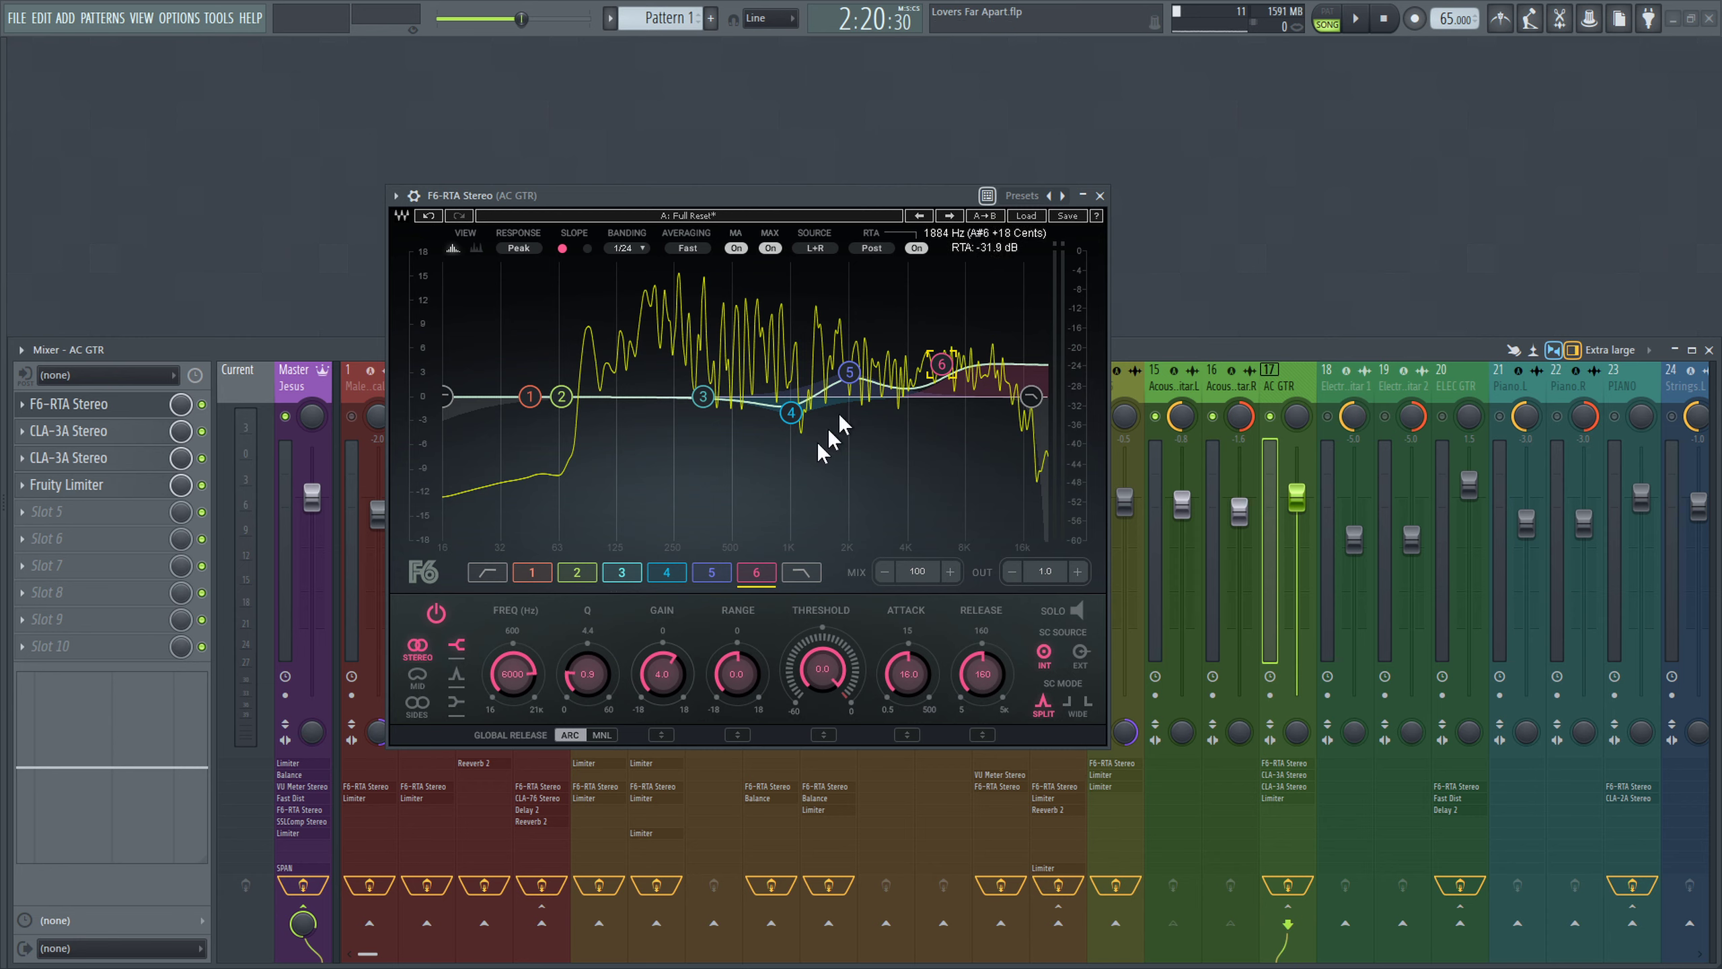
{"action": "left_click", "coordinate": [711, 571]}
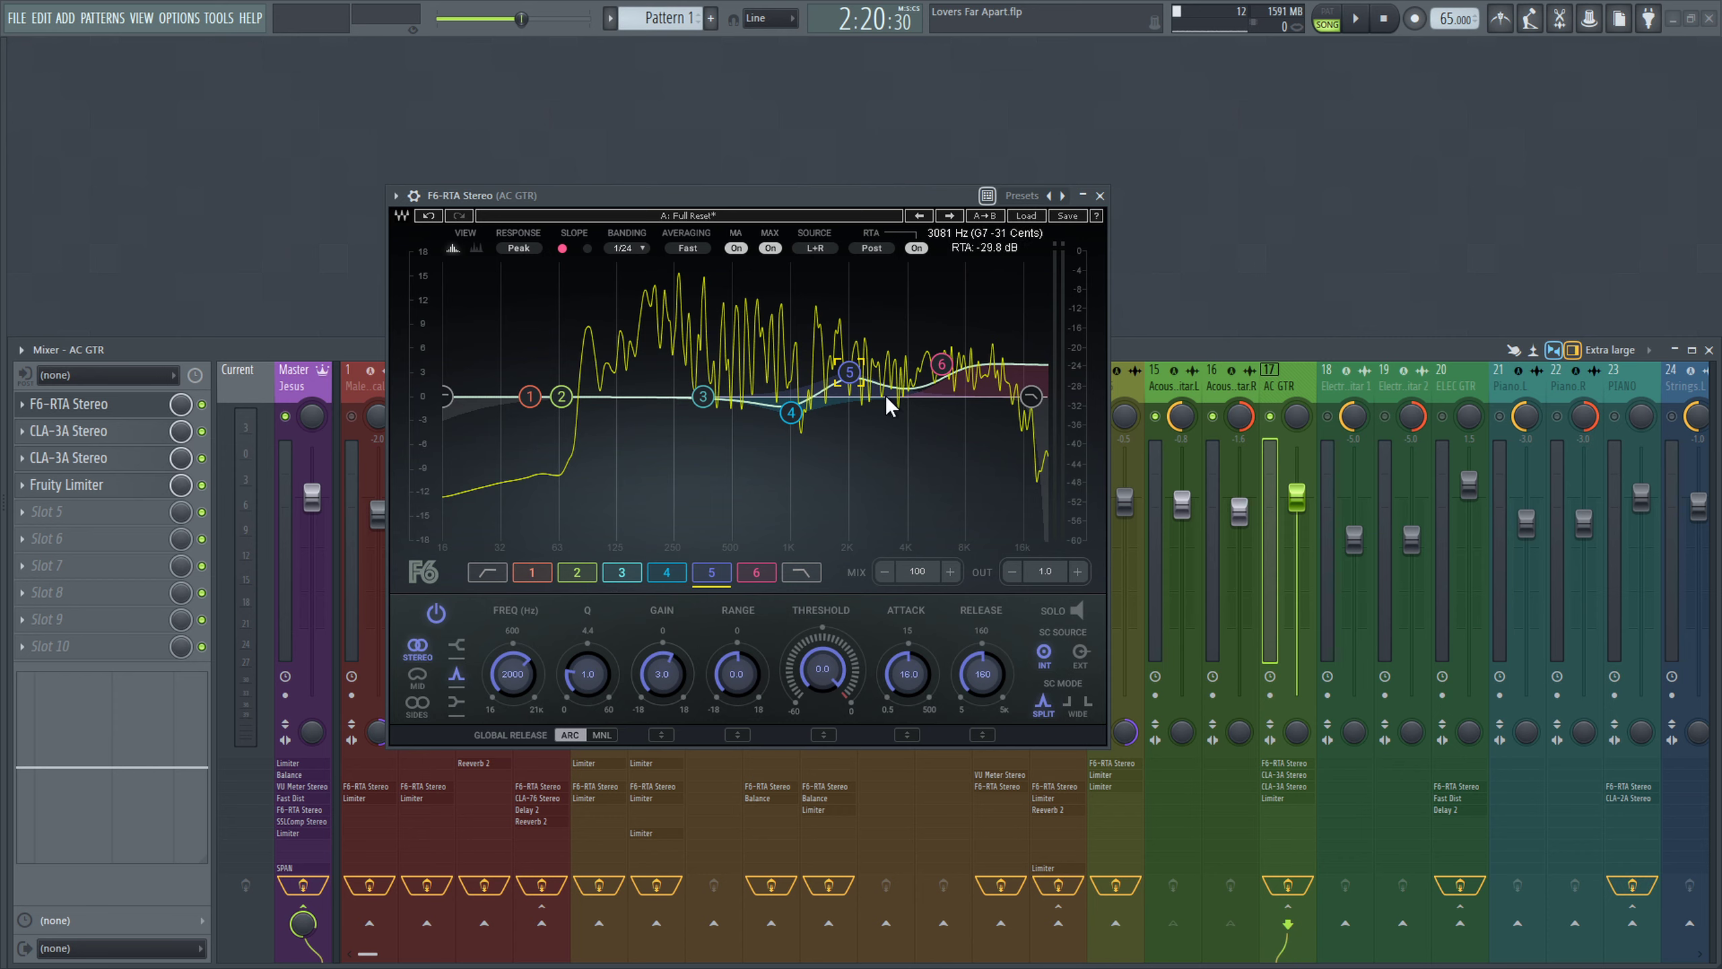
{"action": "left_click", "coordinate": [1059, 612]}
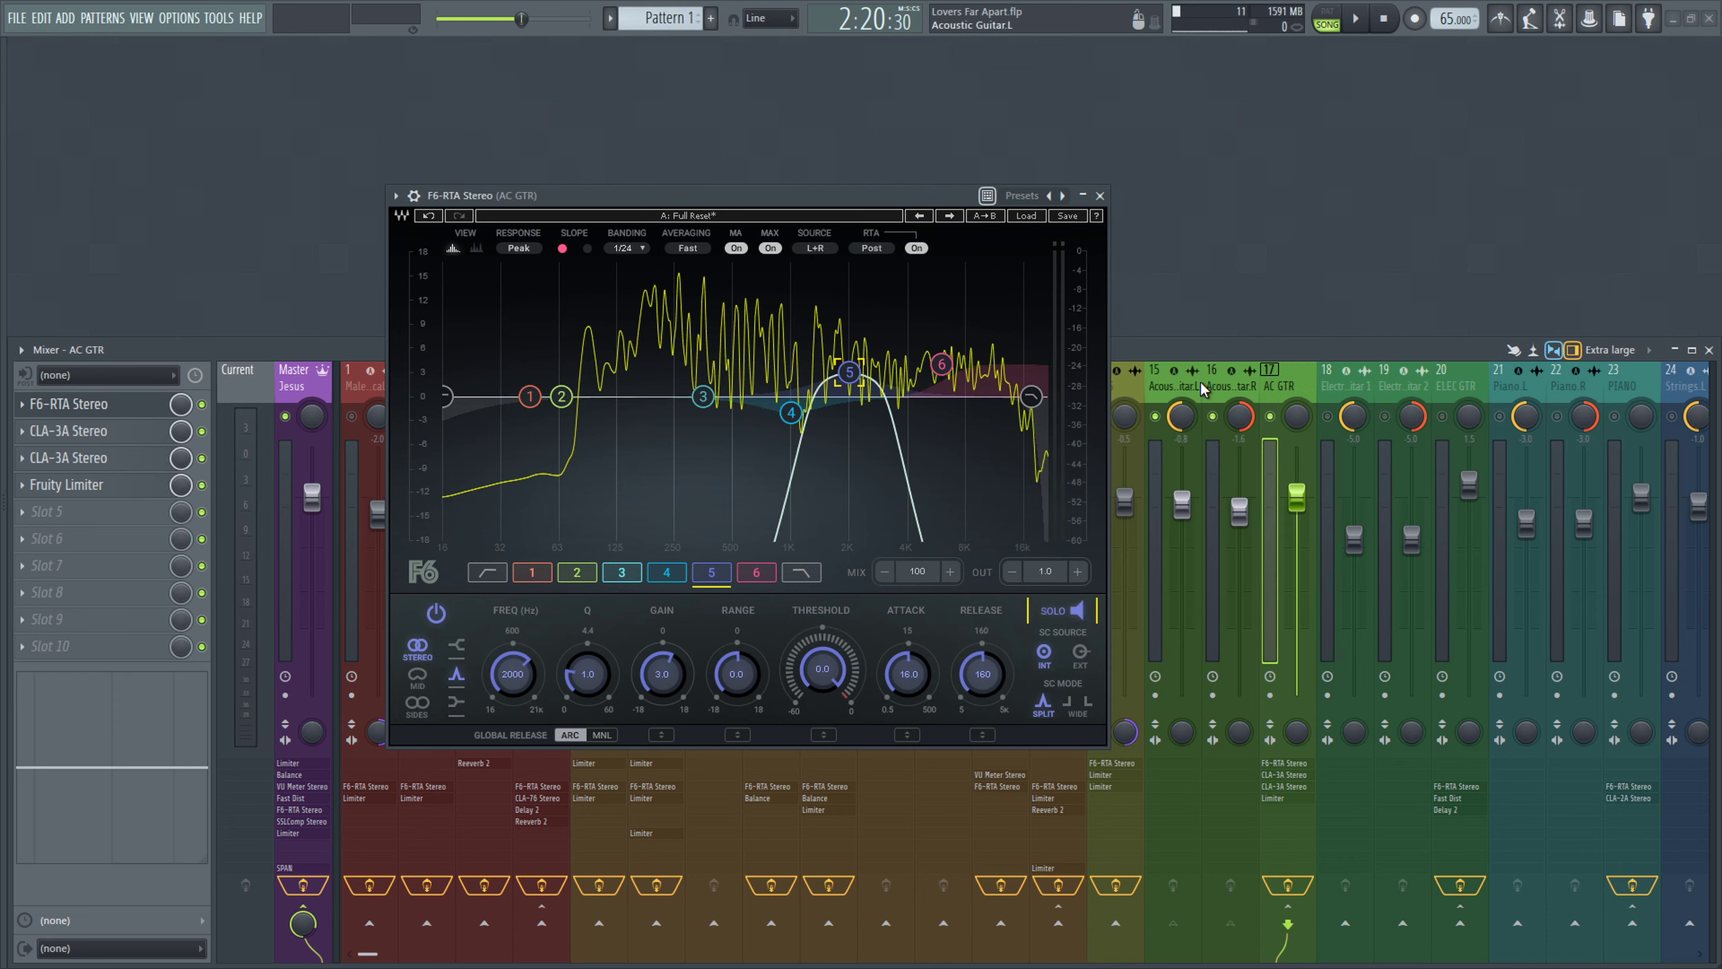
{"action": "key", "text": "space"}
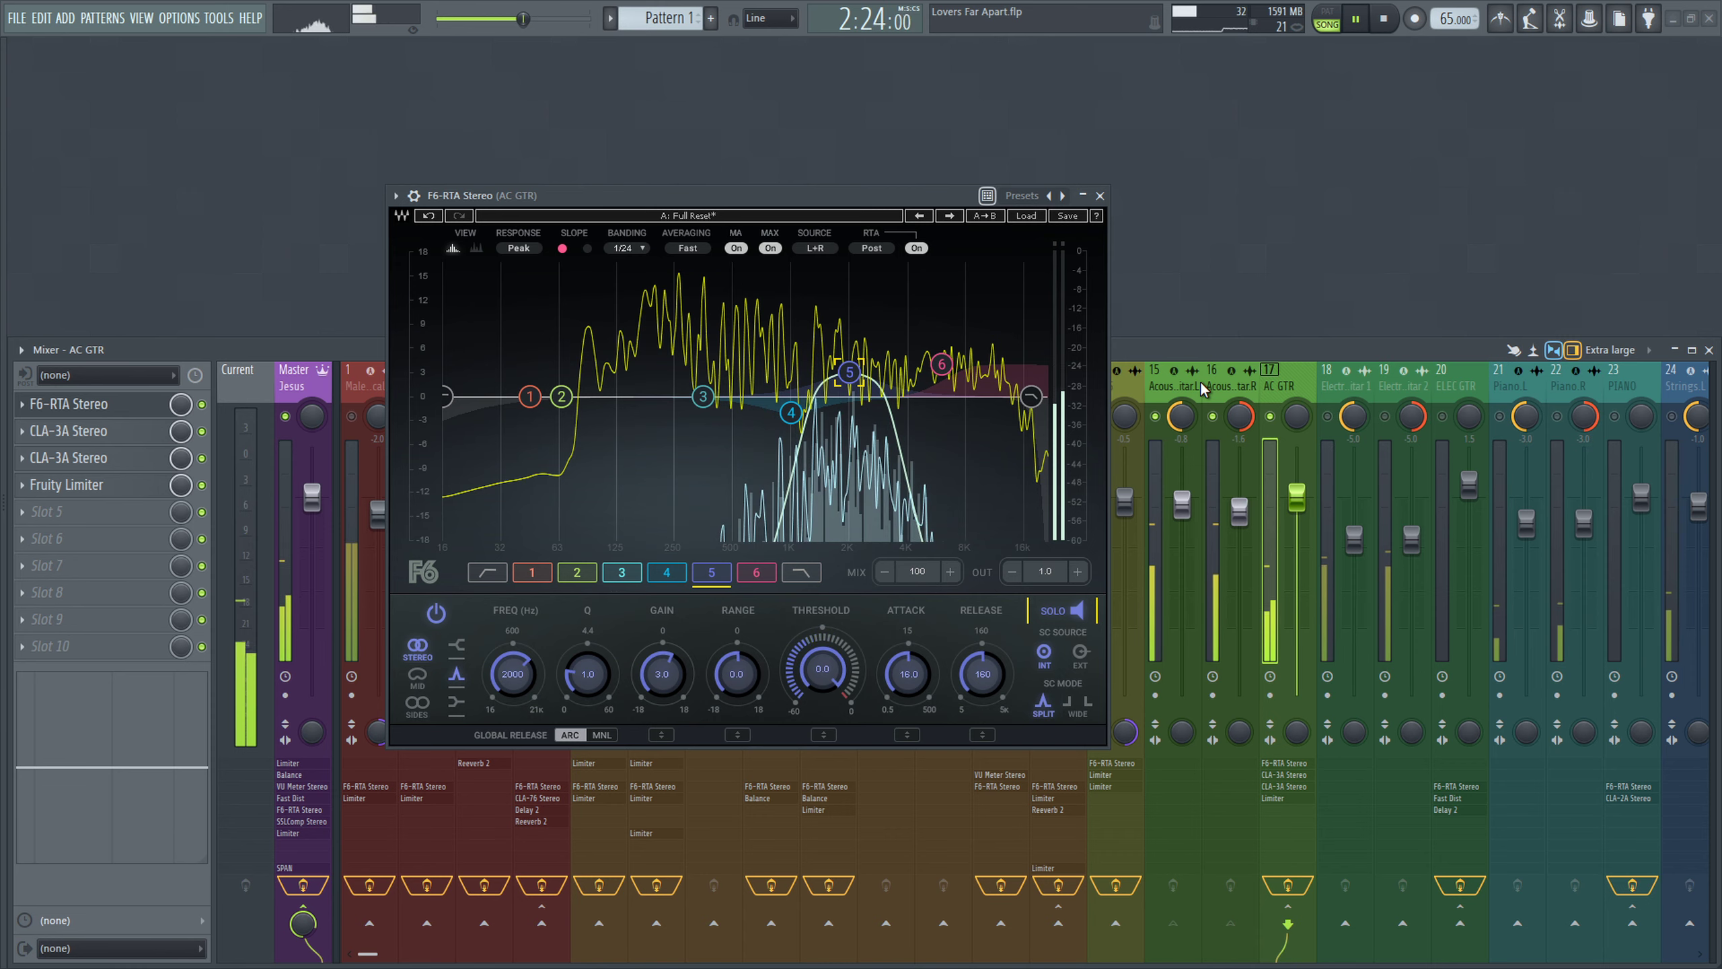
{"action": "key", "text": "space"}
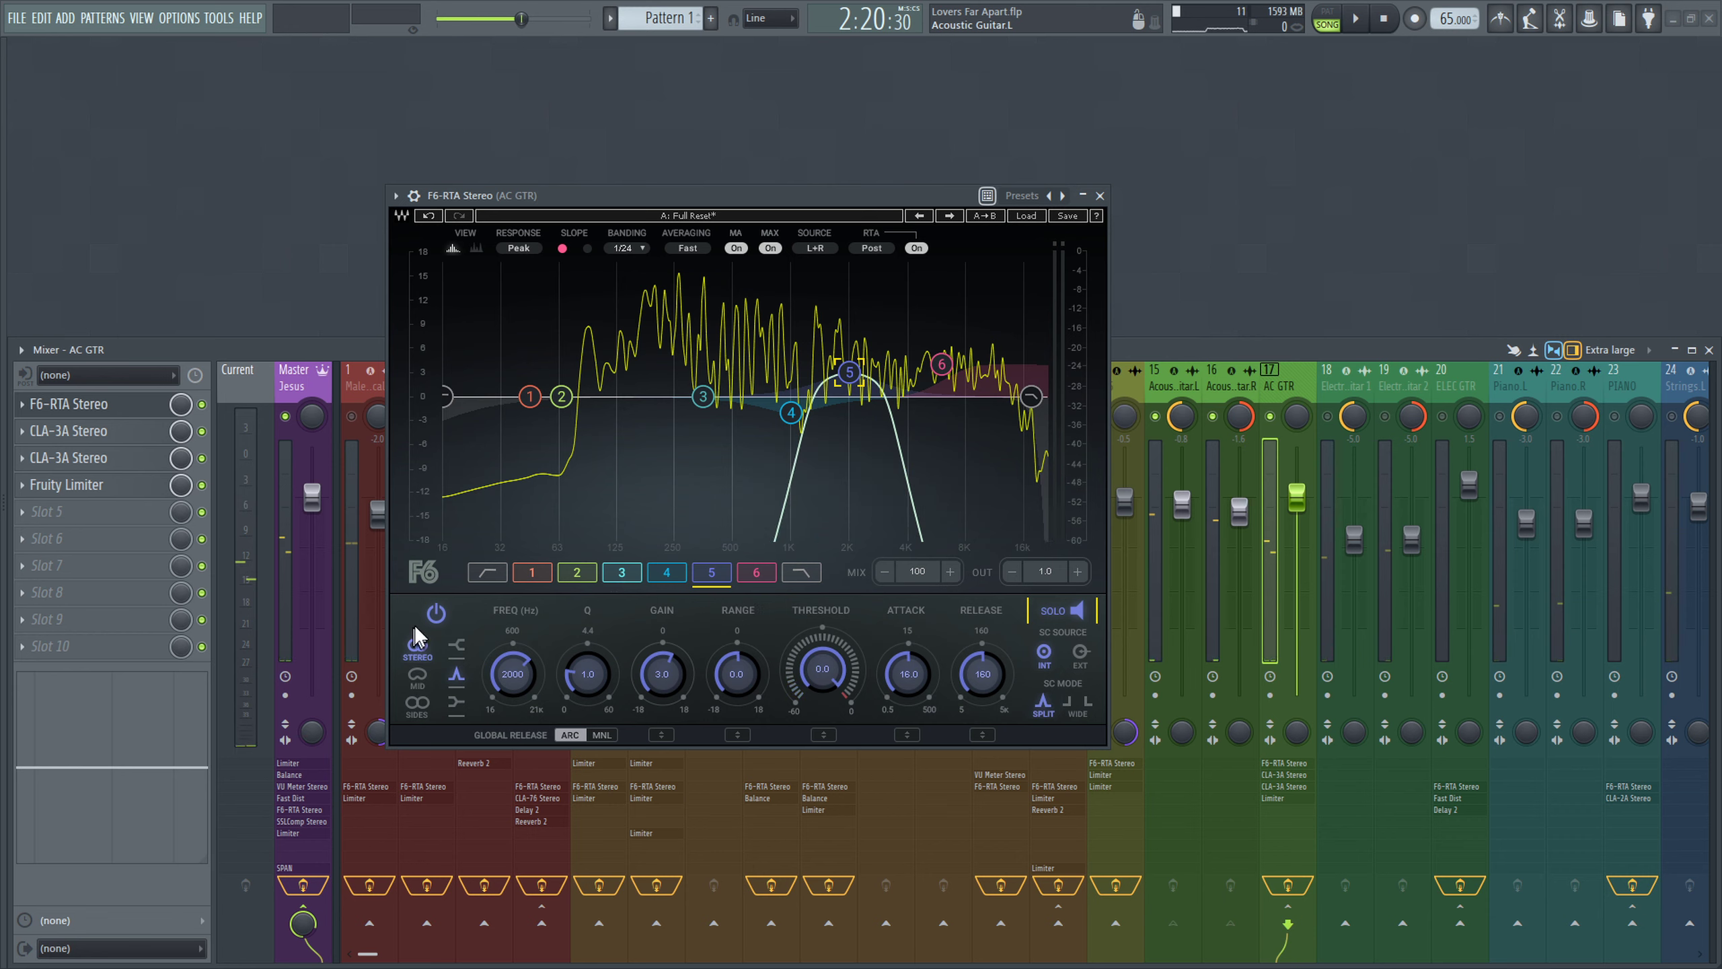
{"action": "left_click", "coordinate": [1071, 608]}
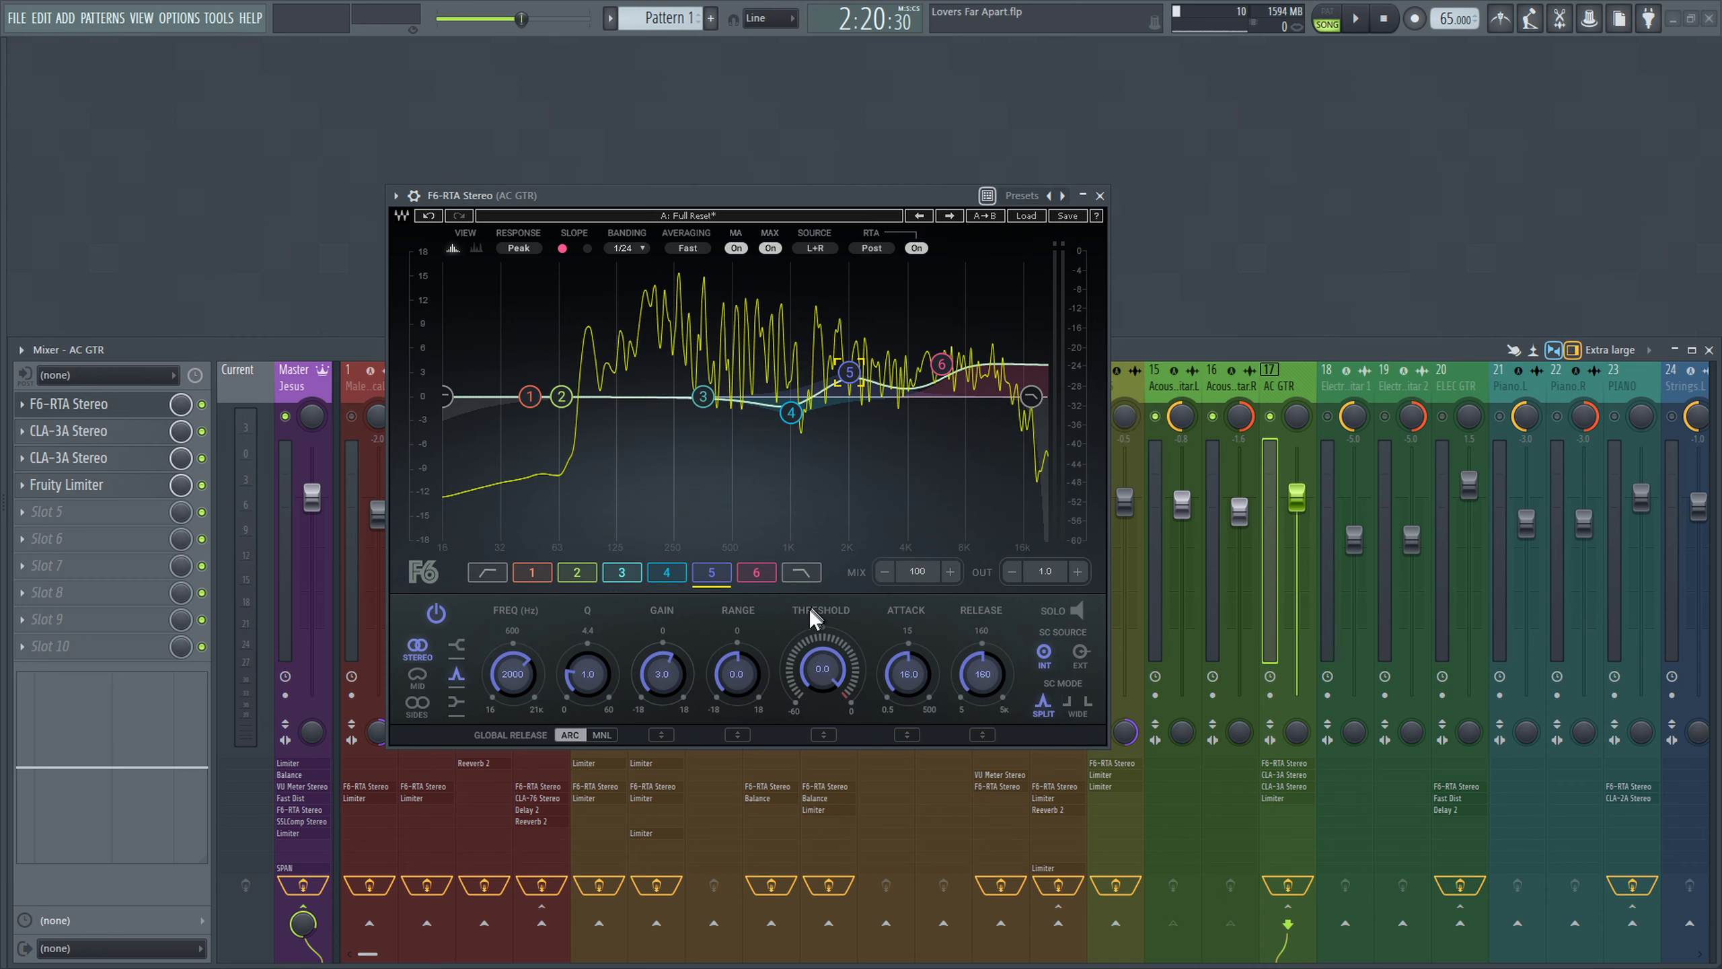
- Compare the acoustic guitars with band 5 of the AC GTR equalizer bypassed and enabled during playback
{"action": "left_click", "coordinate": [435, 615]}
{"action": "key", "text": "space"}
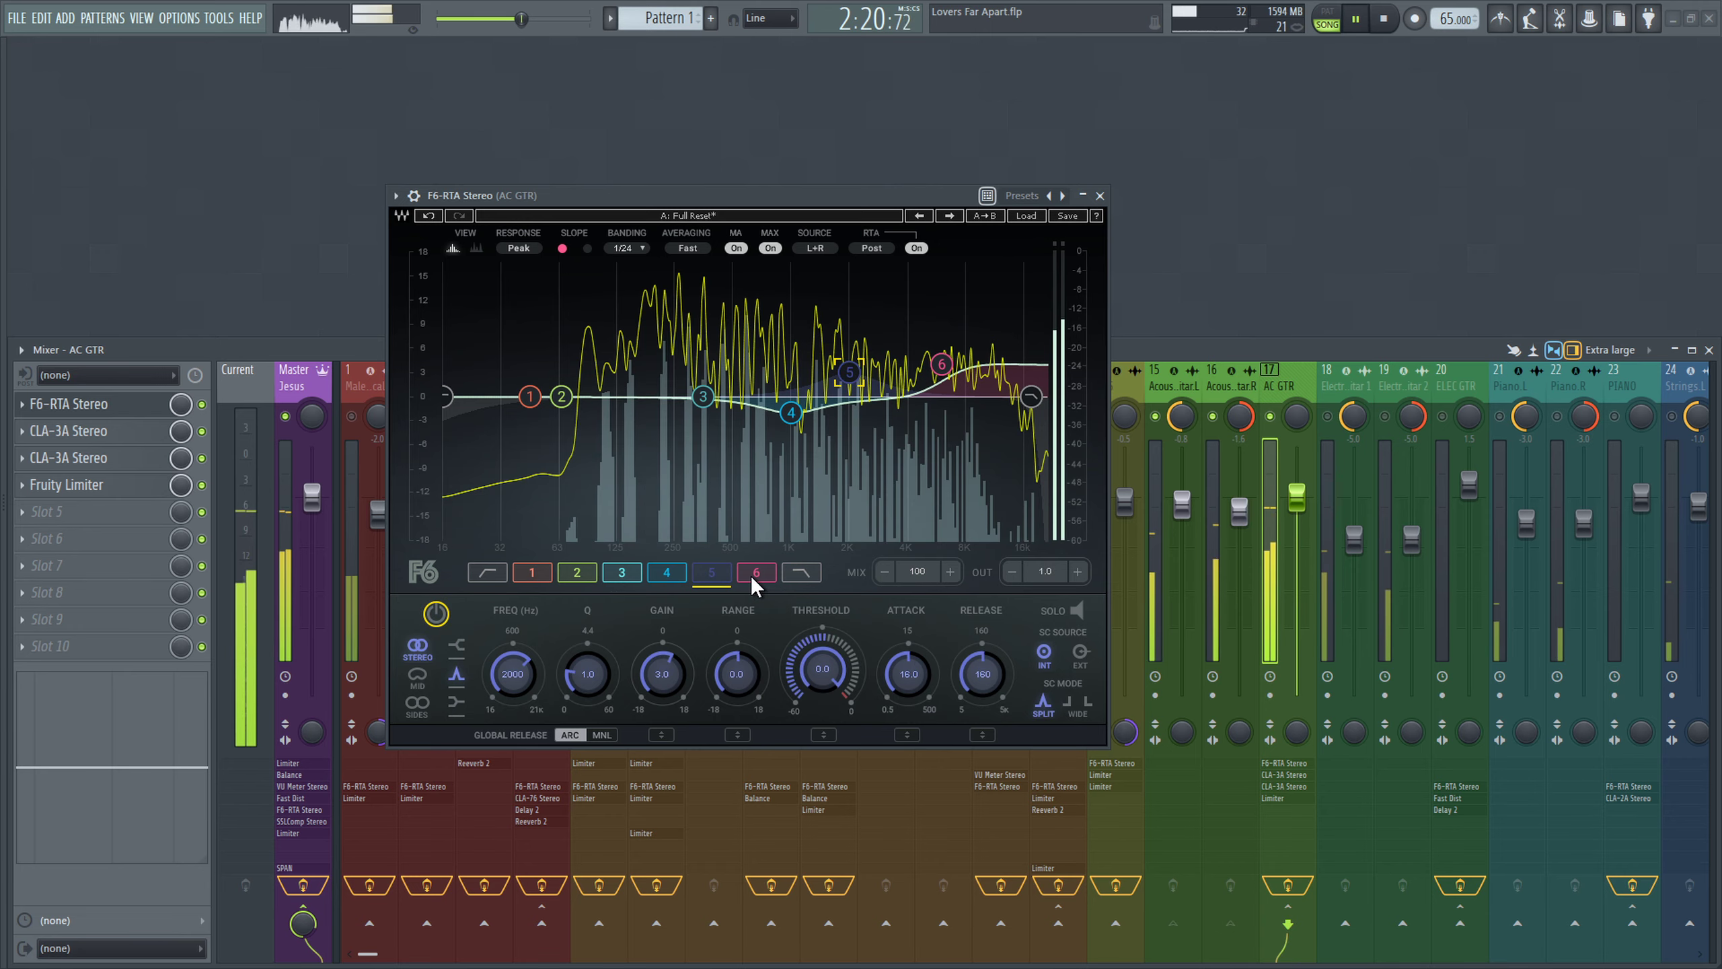
{"action": "key", "text": "space"}
{"action": "left_click", "coordinate": [435, 614]}
{"action": "key", "text": "space"}
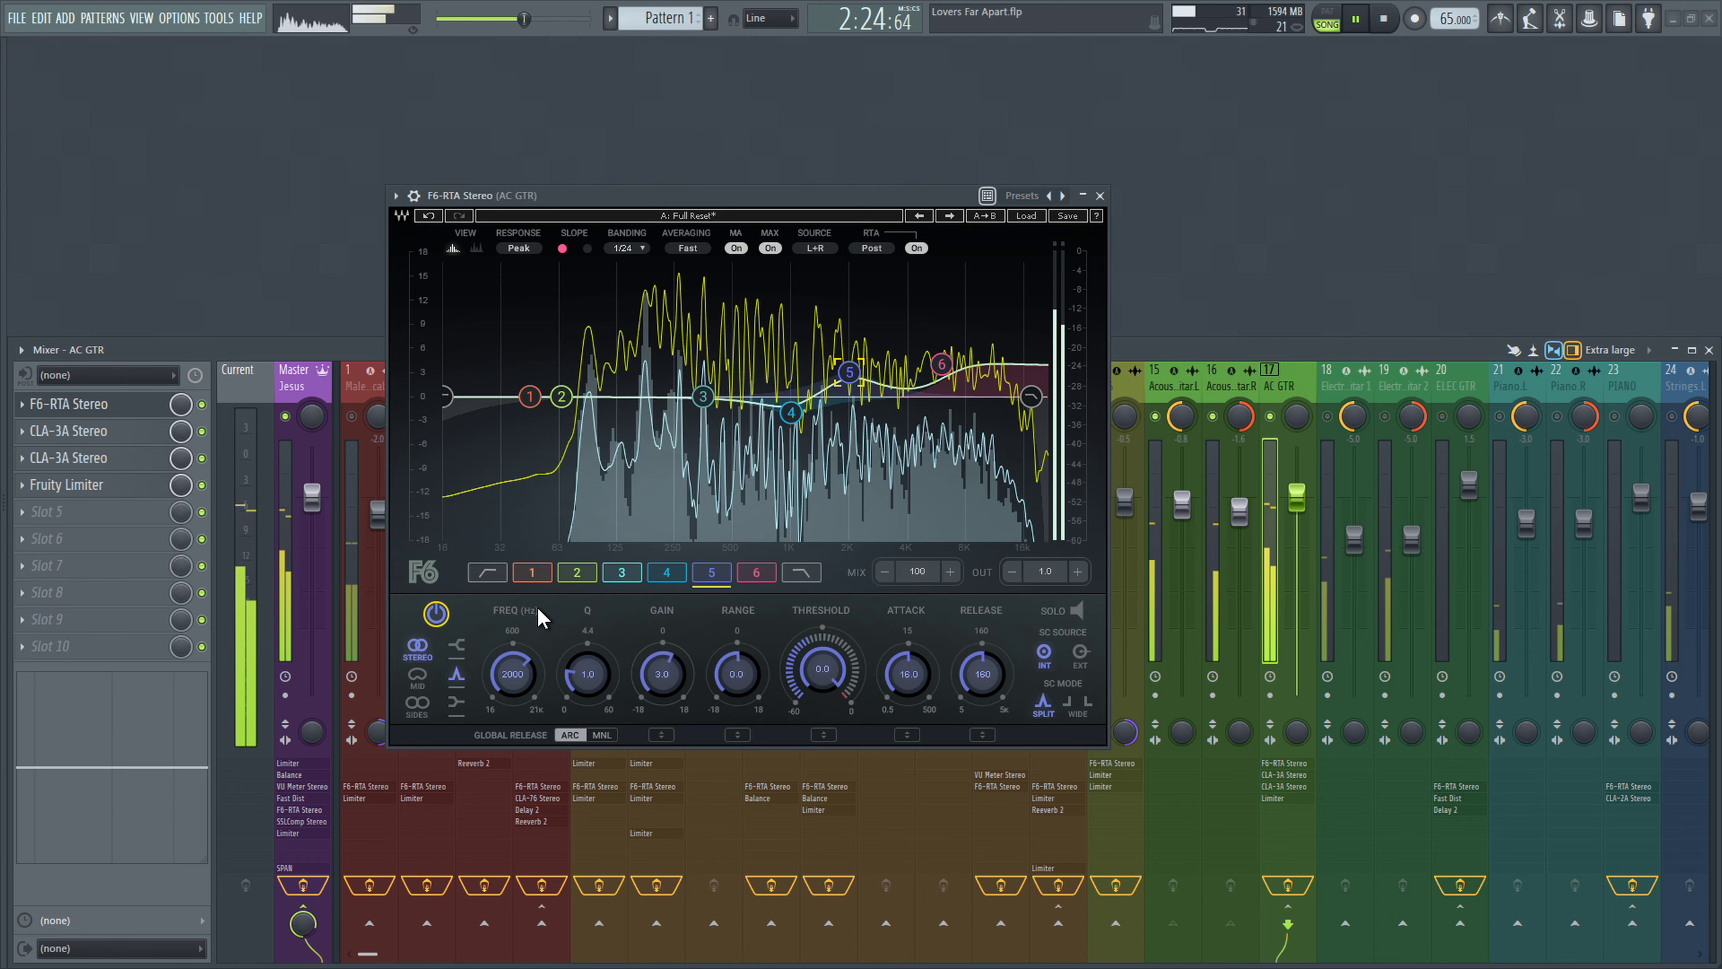
{"action": "left_click", "coordinate": [436, 614]}
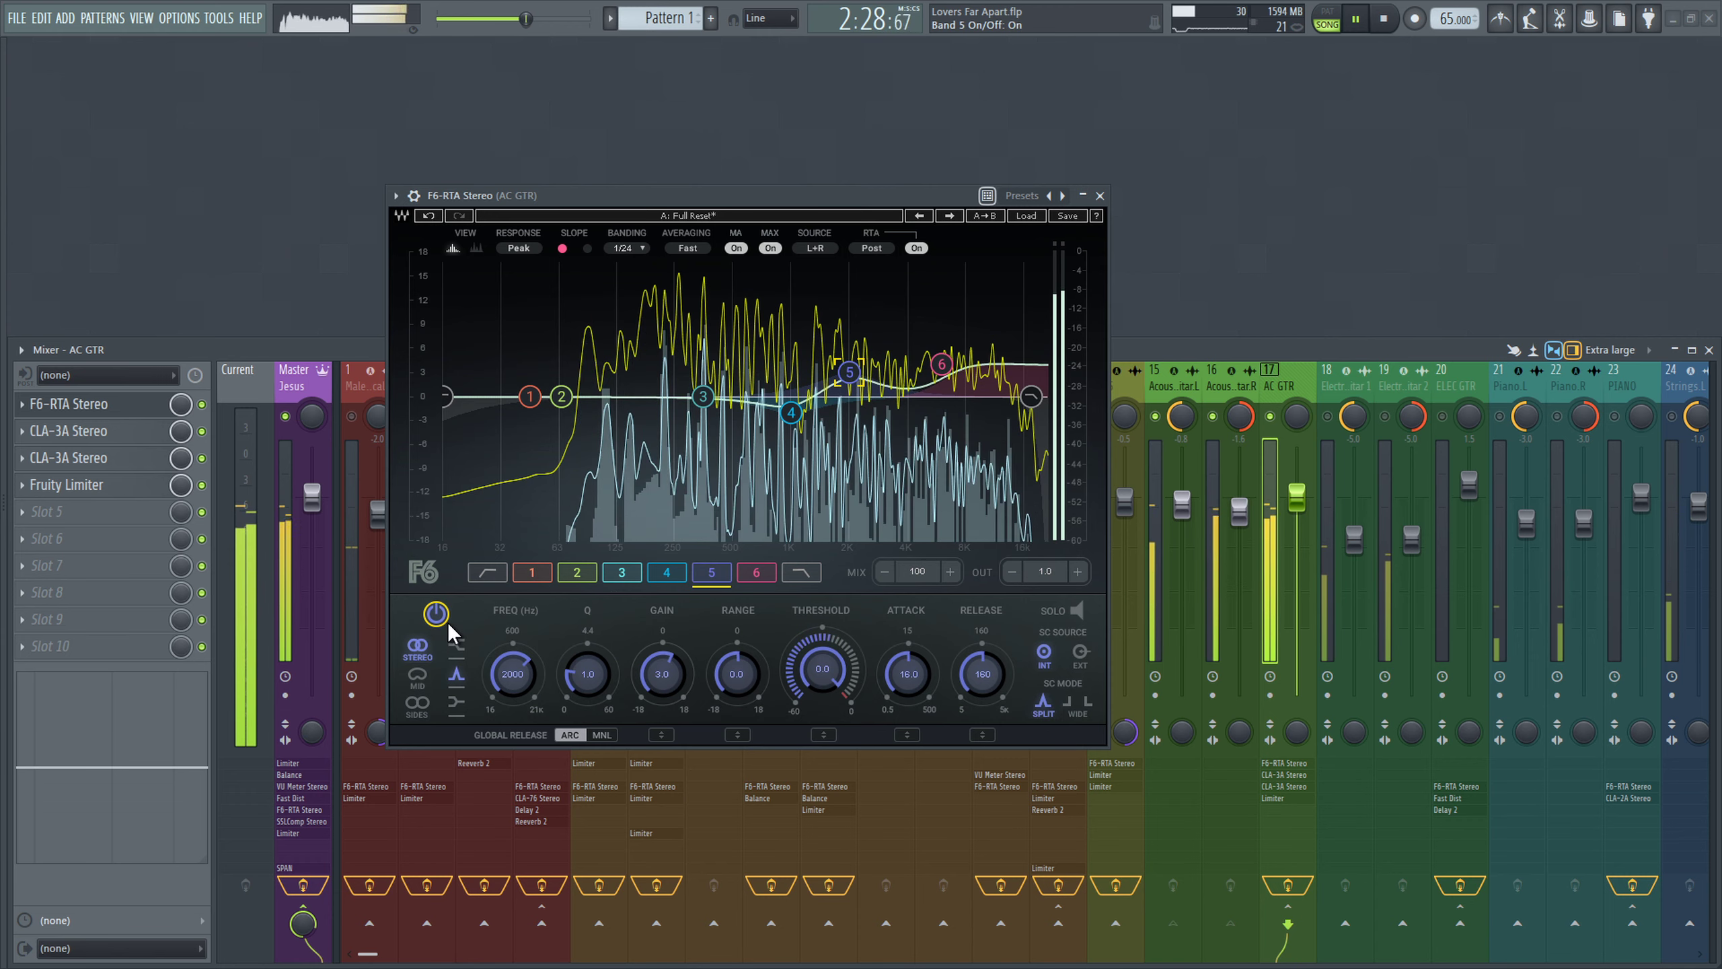
{"action": "left_click", "coordinate": [436, 615]}
{"action": "key", "text": "space"}
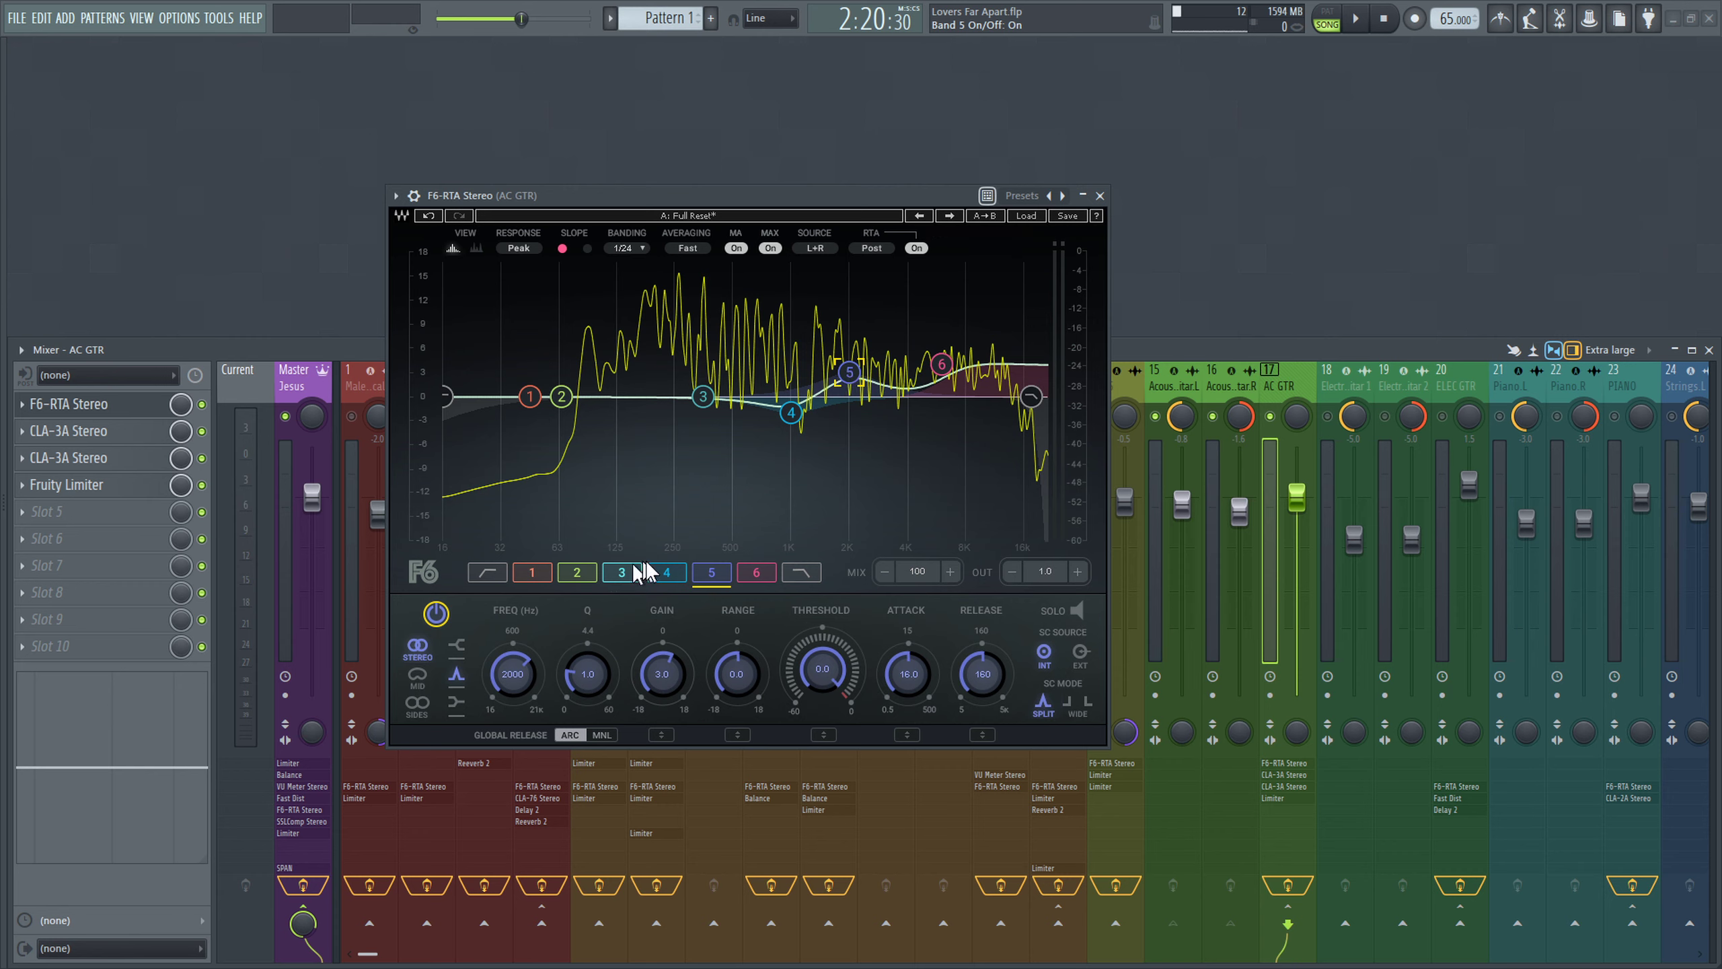
- Solo band 4 of the AC GTR equalizer and play the song to hear its frequency range
{"action": "left_click", "coordinate": [666, 572]}
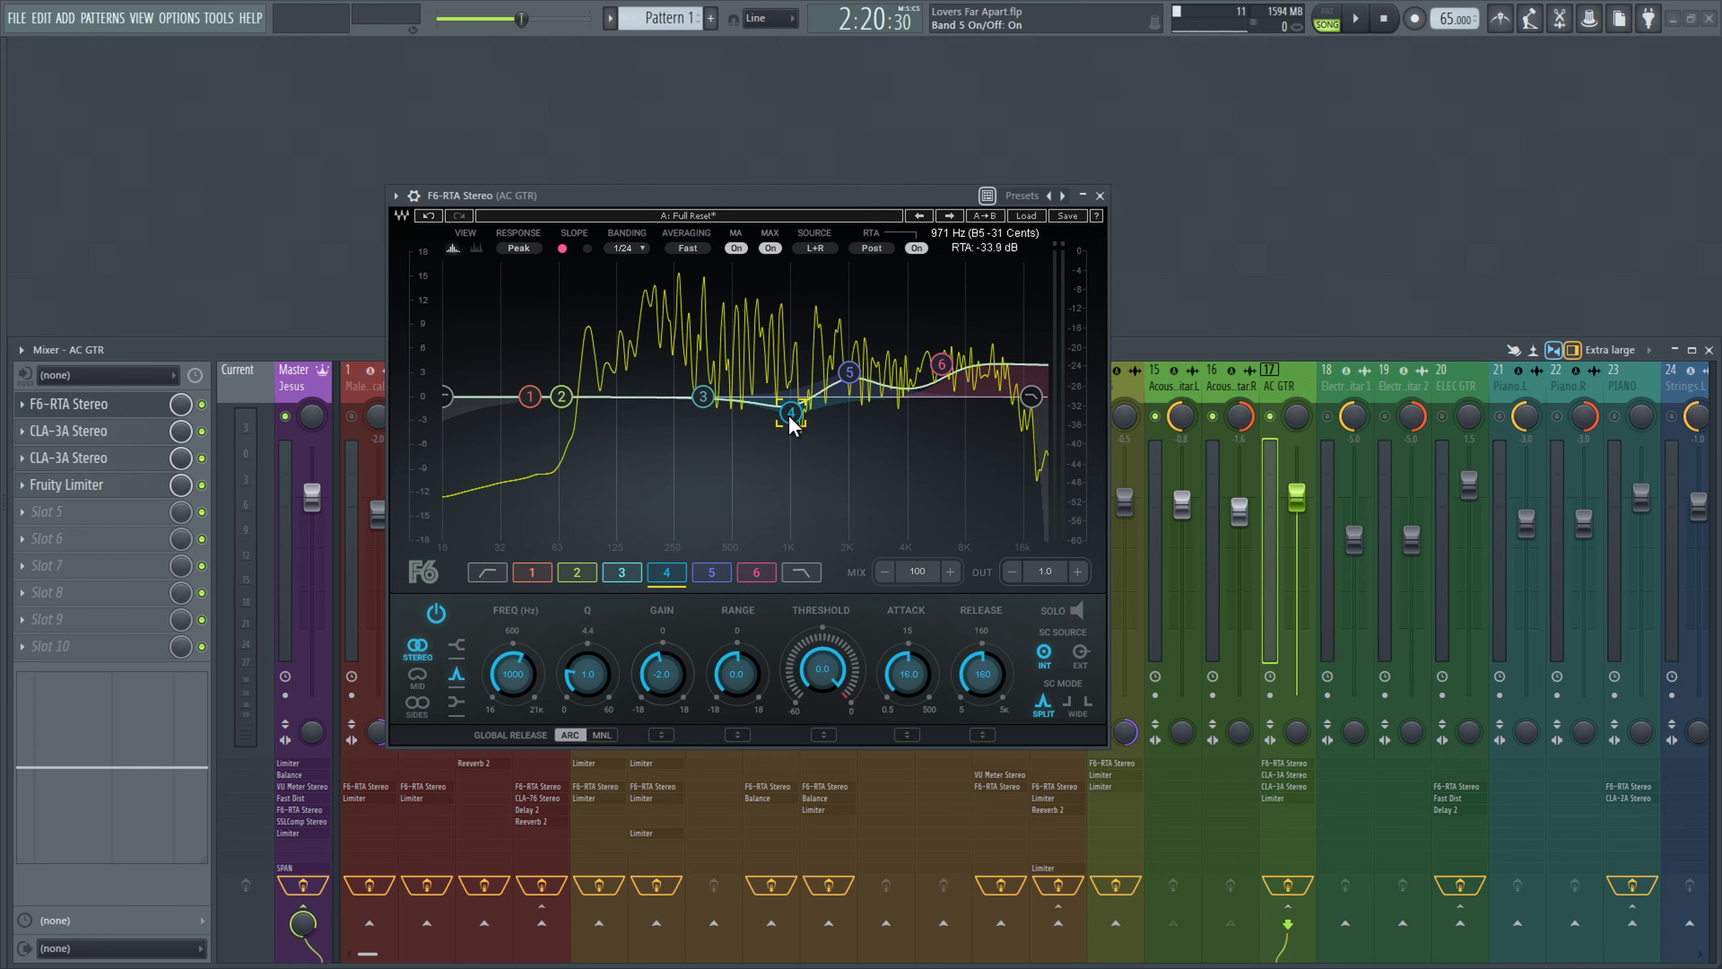
{"action": "left_click", "coordinate": [1055, 610]}
{"action": "key", "text": "space"}
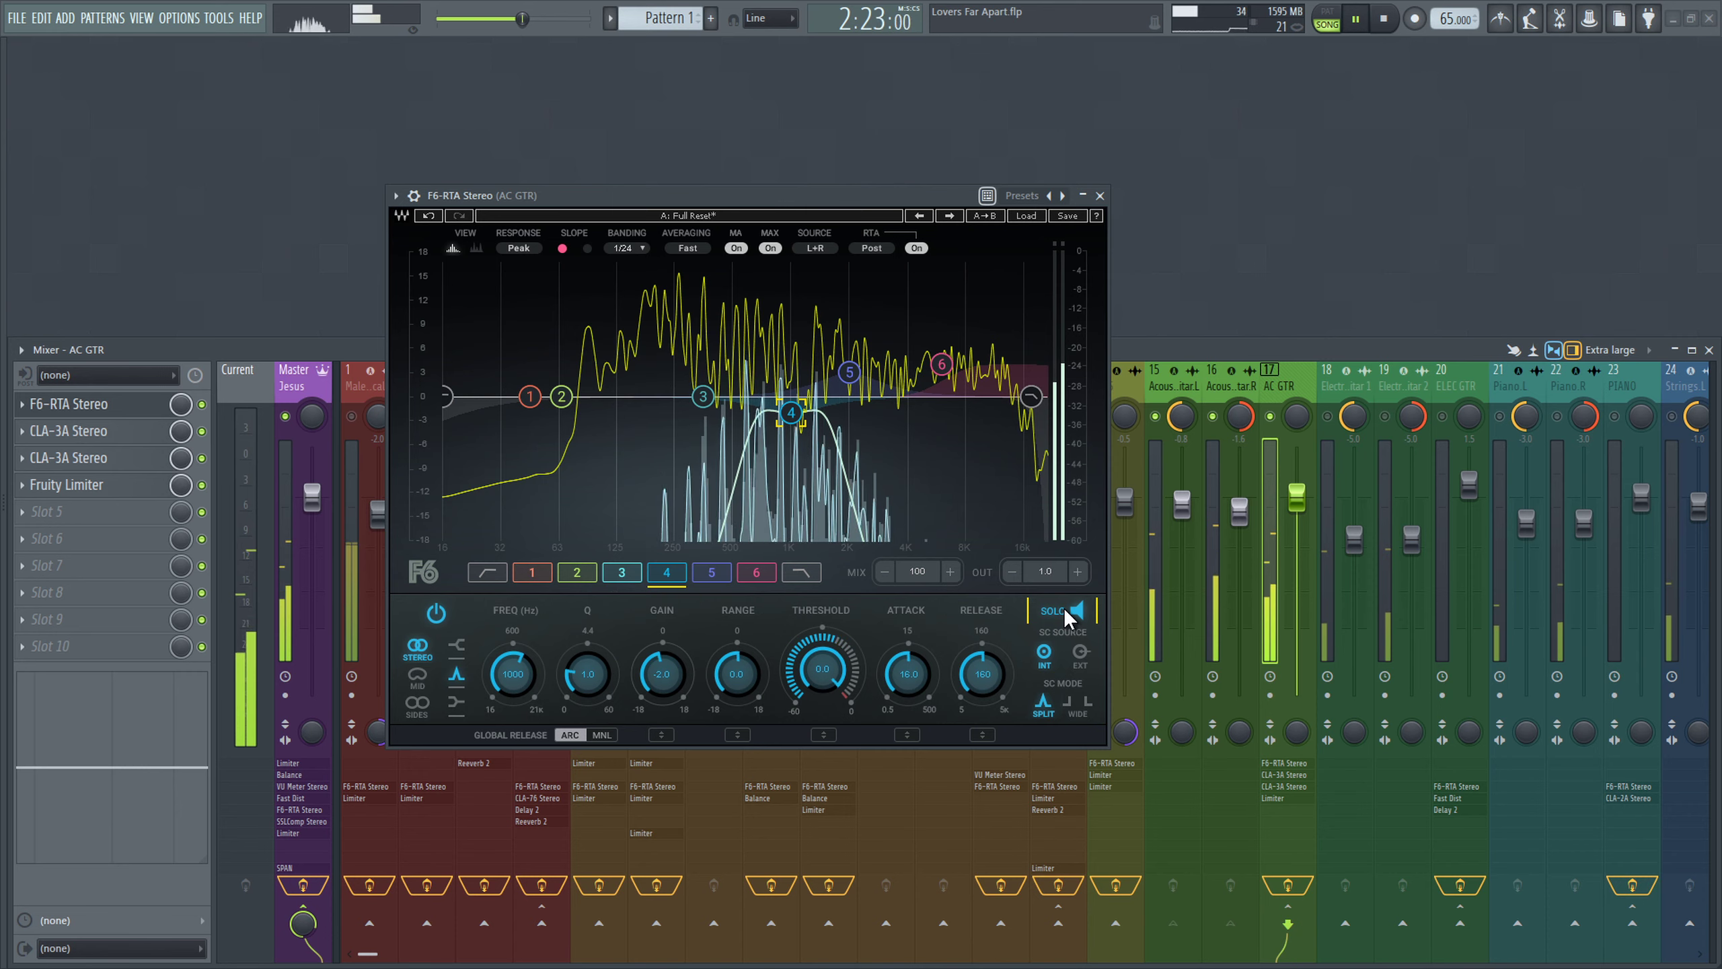
{"action": "key", "text": "space"}
- Listen to band 5 of the AC GTR equalizer soloed for contrast, reselect band 4, and close the plugin
{"action": "left_click", "coordinate": [713, 575]}
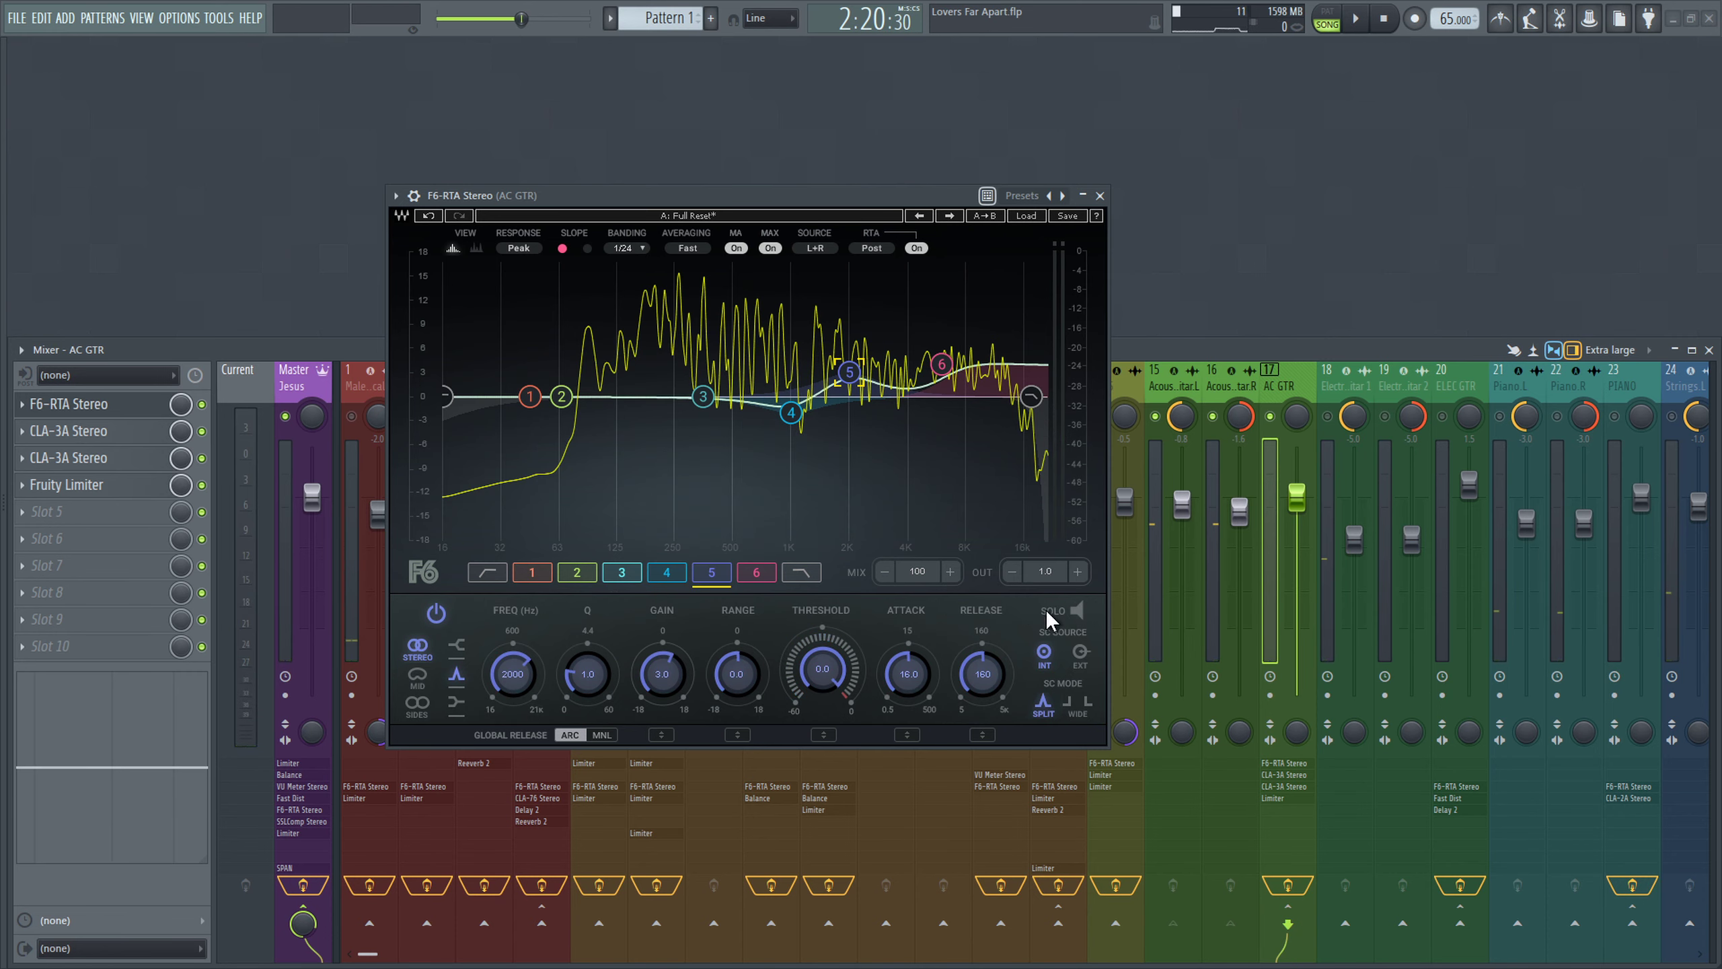
{"action": "left_click", "coordinate": [1045, 609]}
{"action": "key", "text": "space"}
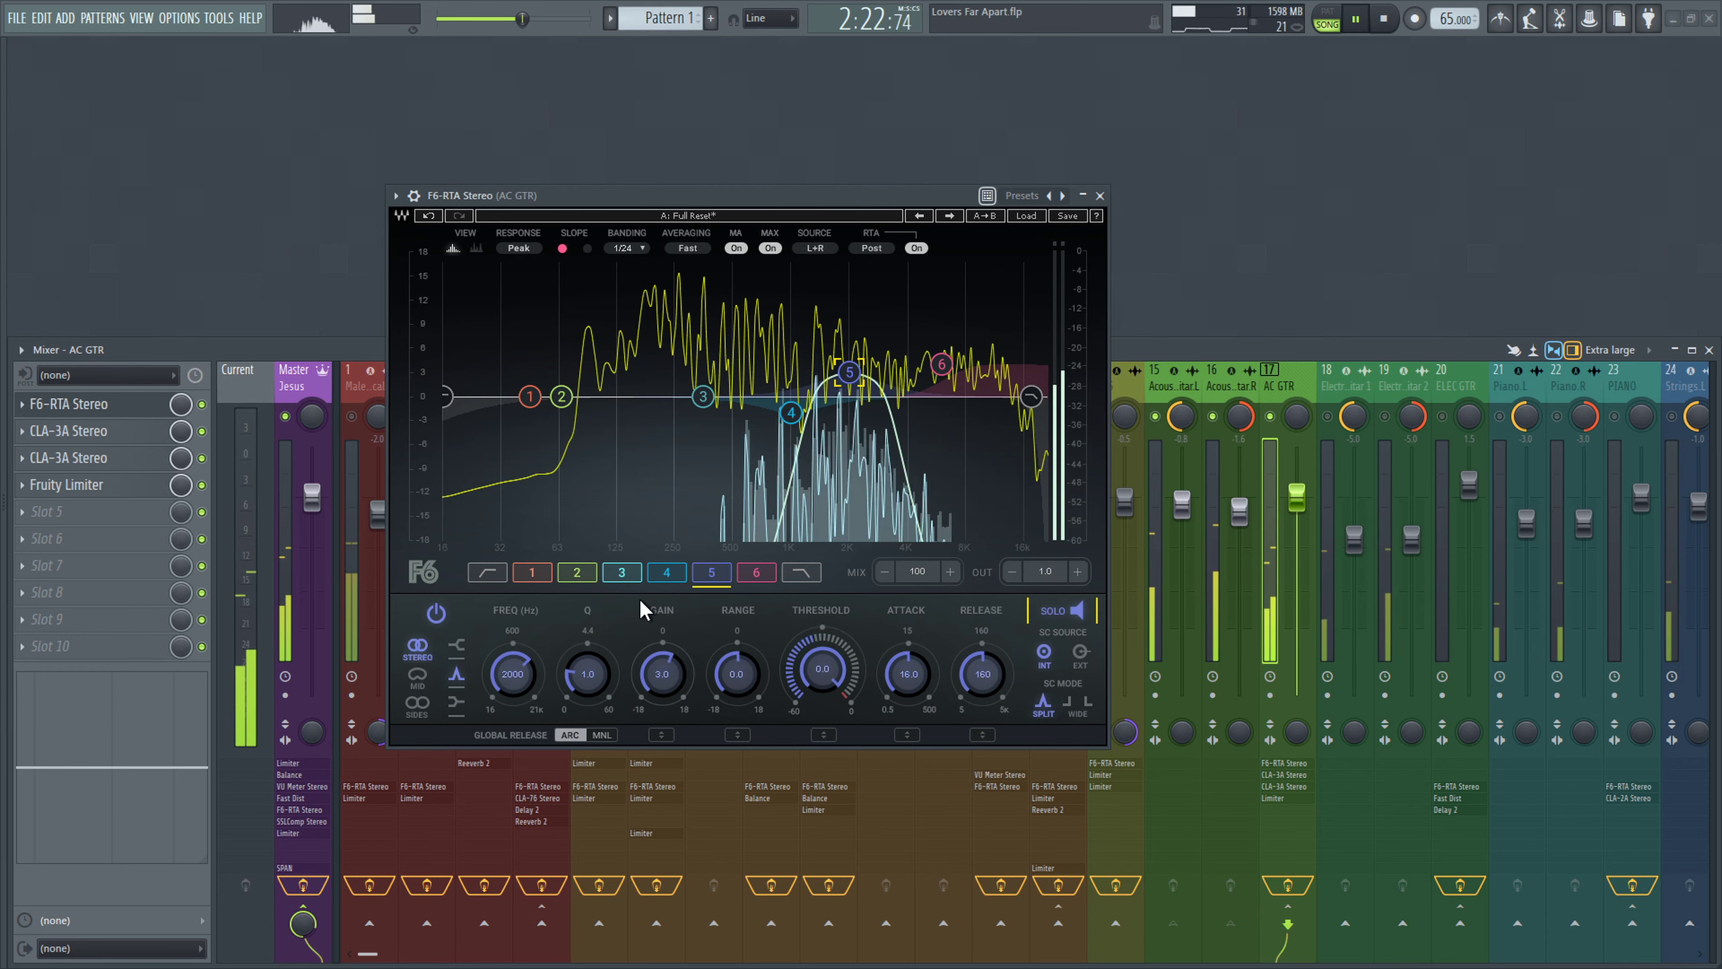
{"action": "key", "text": "space"}
{"action": "left_click", "coordinate": [791, 412]}
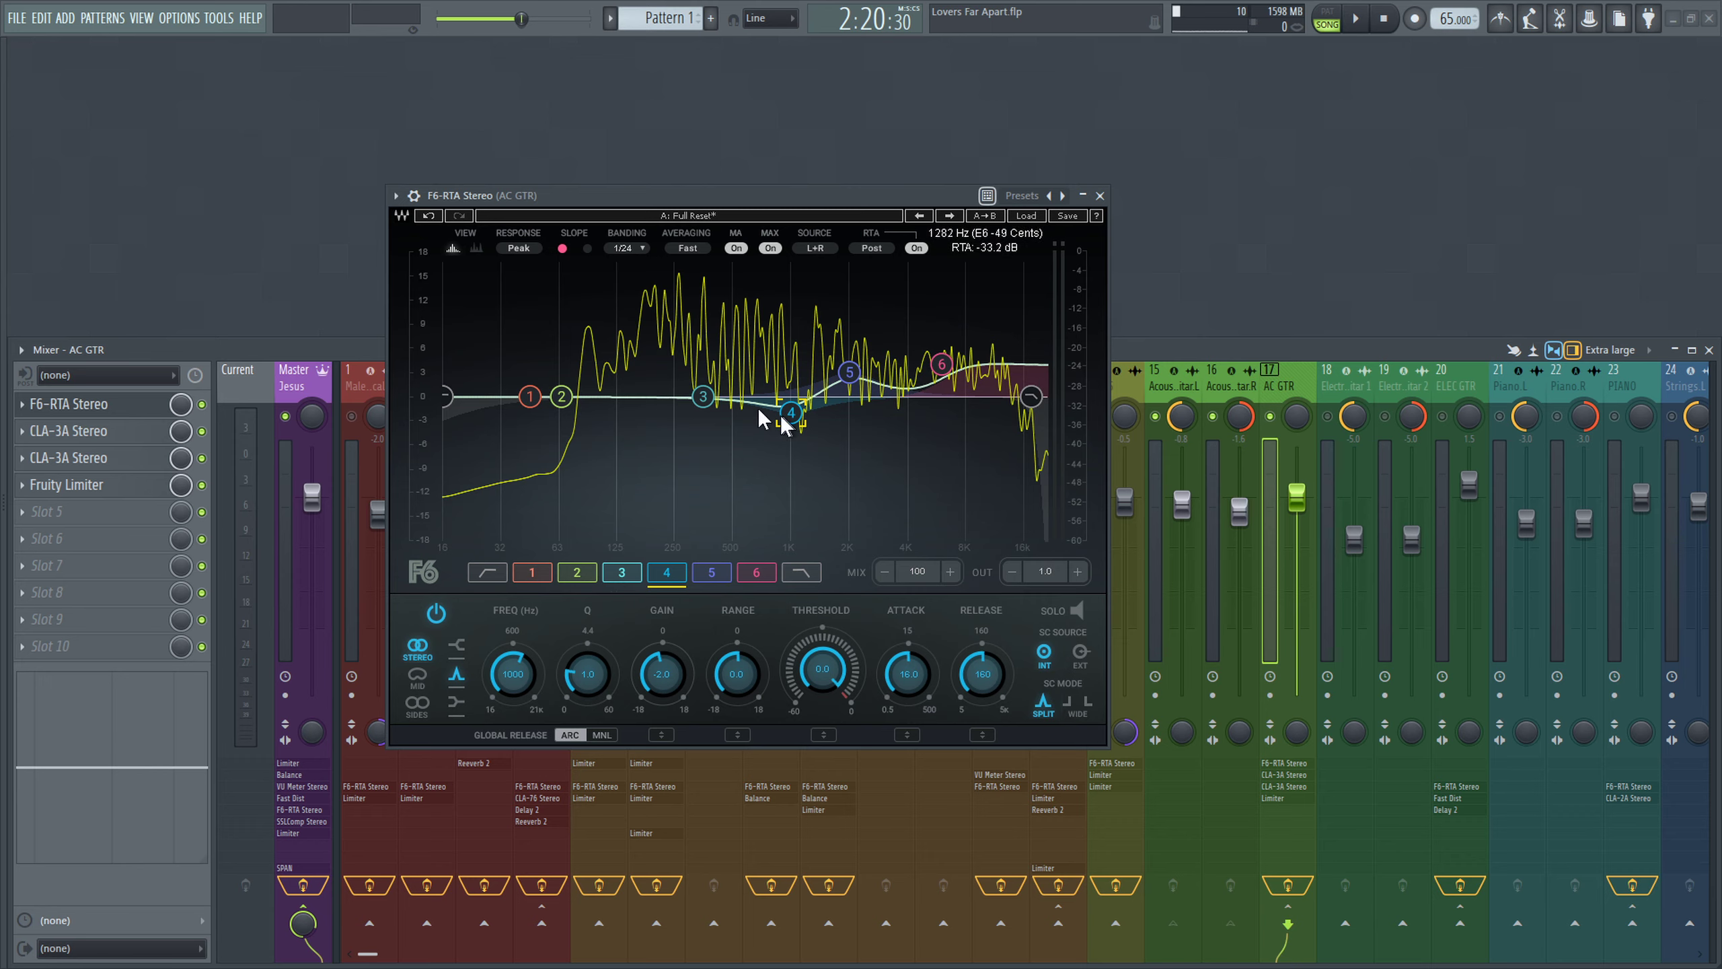
{"action": "left_click", "coordinate": [1100, 195]}
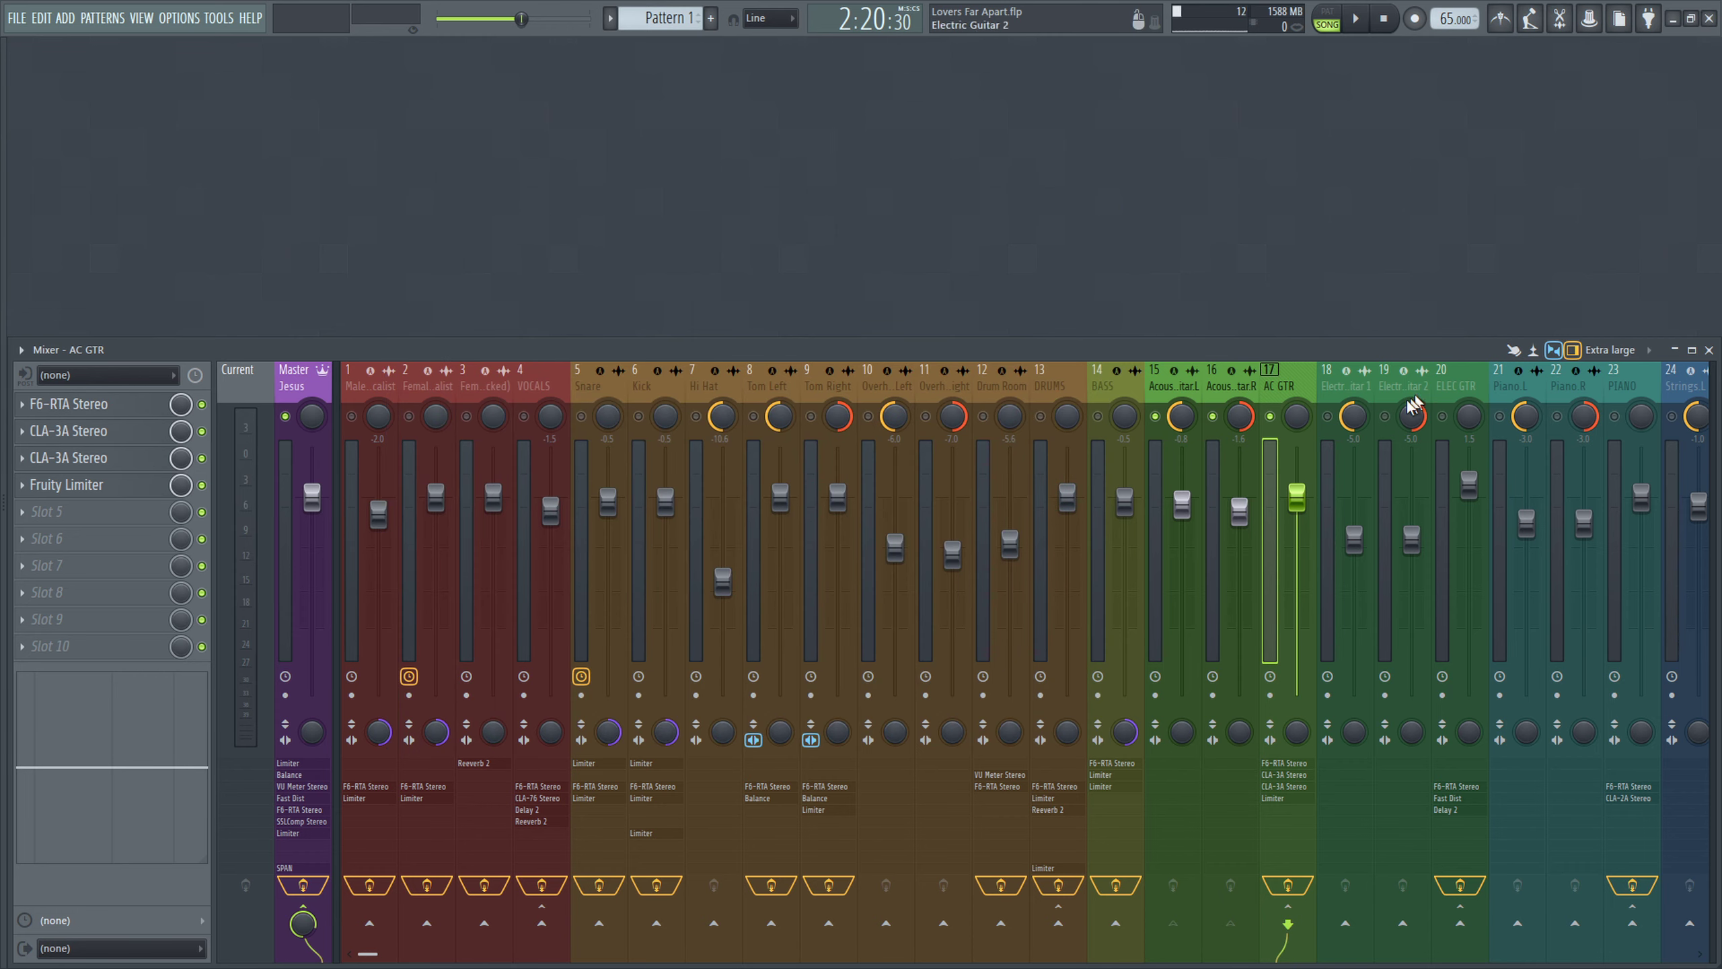
- Examine the ELEC GTR bus's F6-RTA Stereo equalizer curve and close it
{"action": "left_click", "coordinate": [1471, 386]}
{"action": "left_click", "coordinate": [100, 460]}
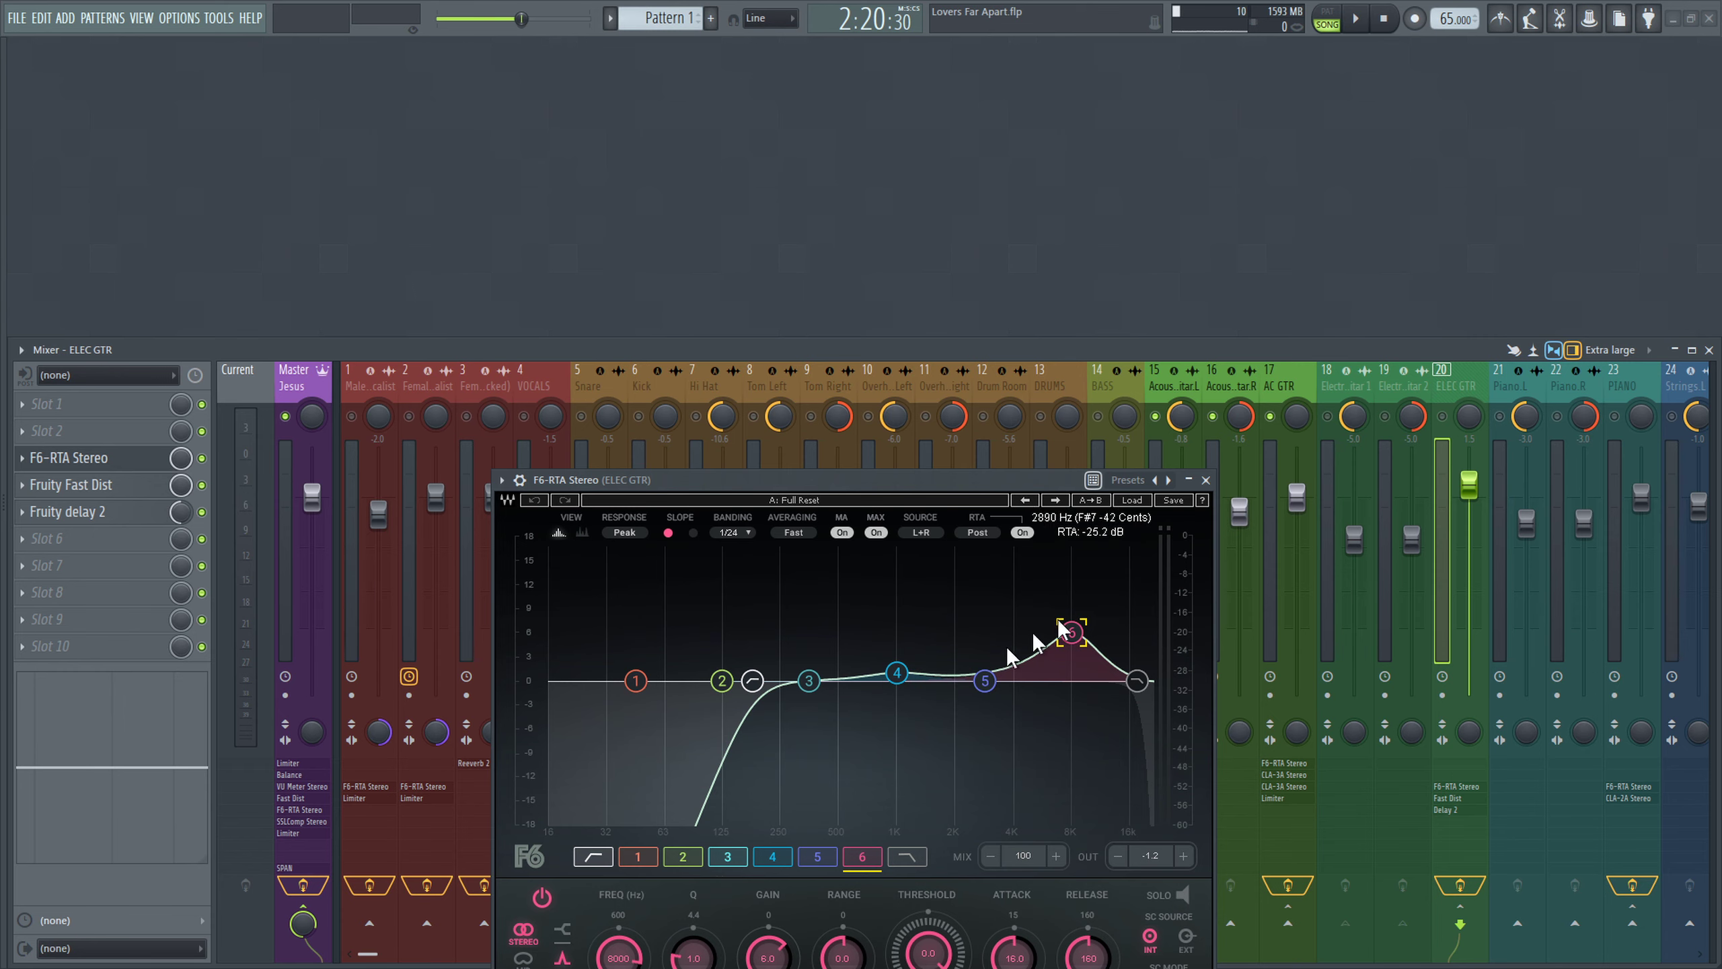
{"action": "left_click", "coordinate": [1206, 479]}
- Go through the two acoustic guitar tracks to the AC GTR bus, check band 4 in its equalizer, and close it
{"action": "left_click", "coordinate": [1189, 390]}
{"action": "left_click", "coordinate": [1211, 385]}
{"action": "left_click", "coordinate": [1281, 384]}
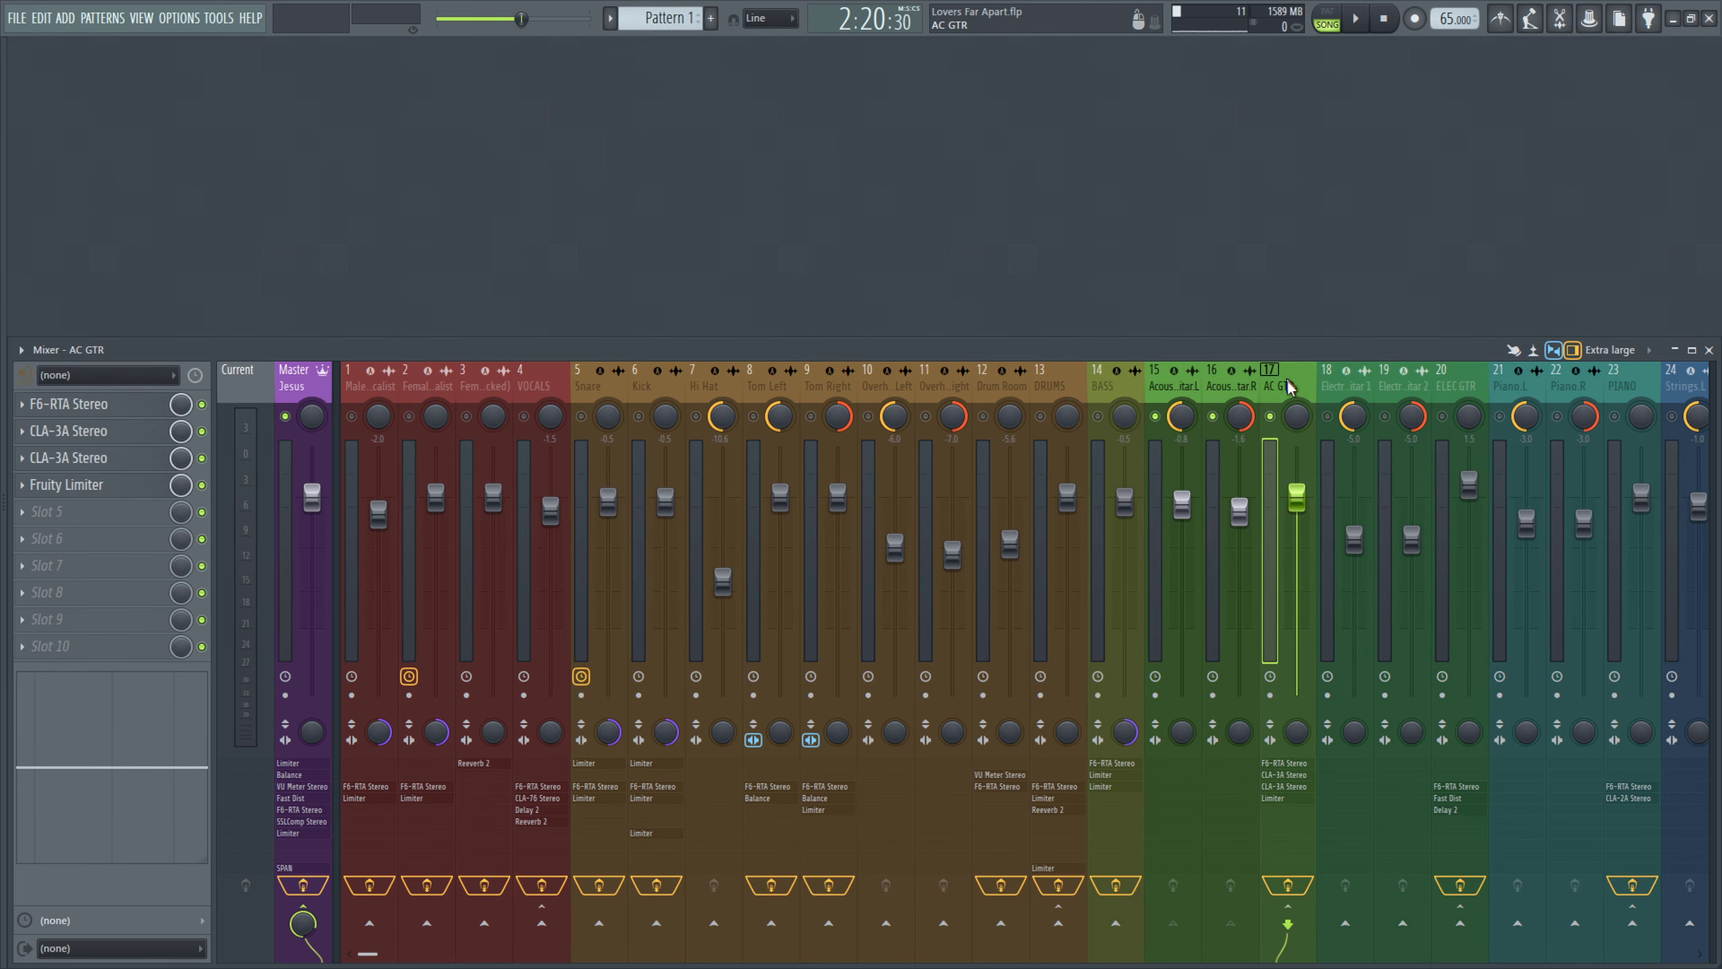
{"action": "left_click", "coordinate": [68, 404]}
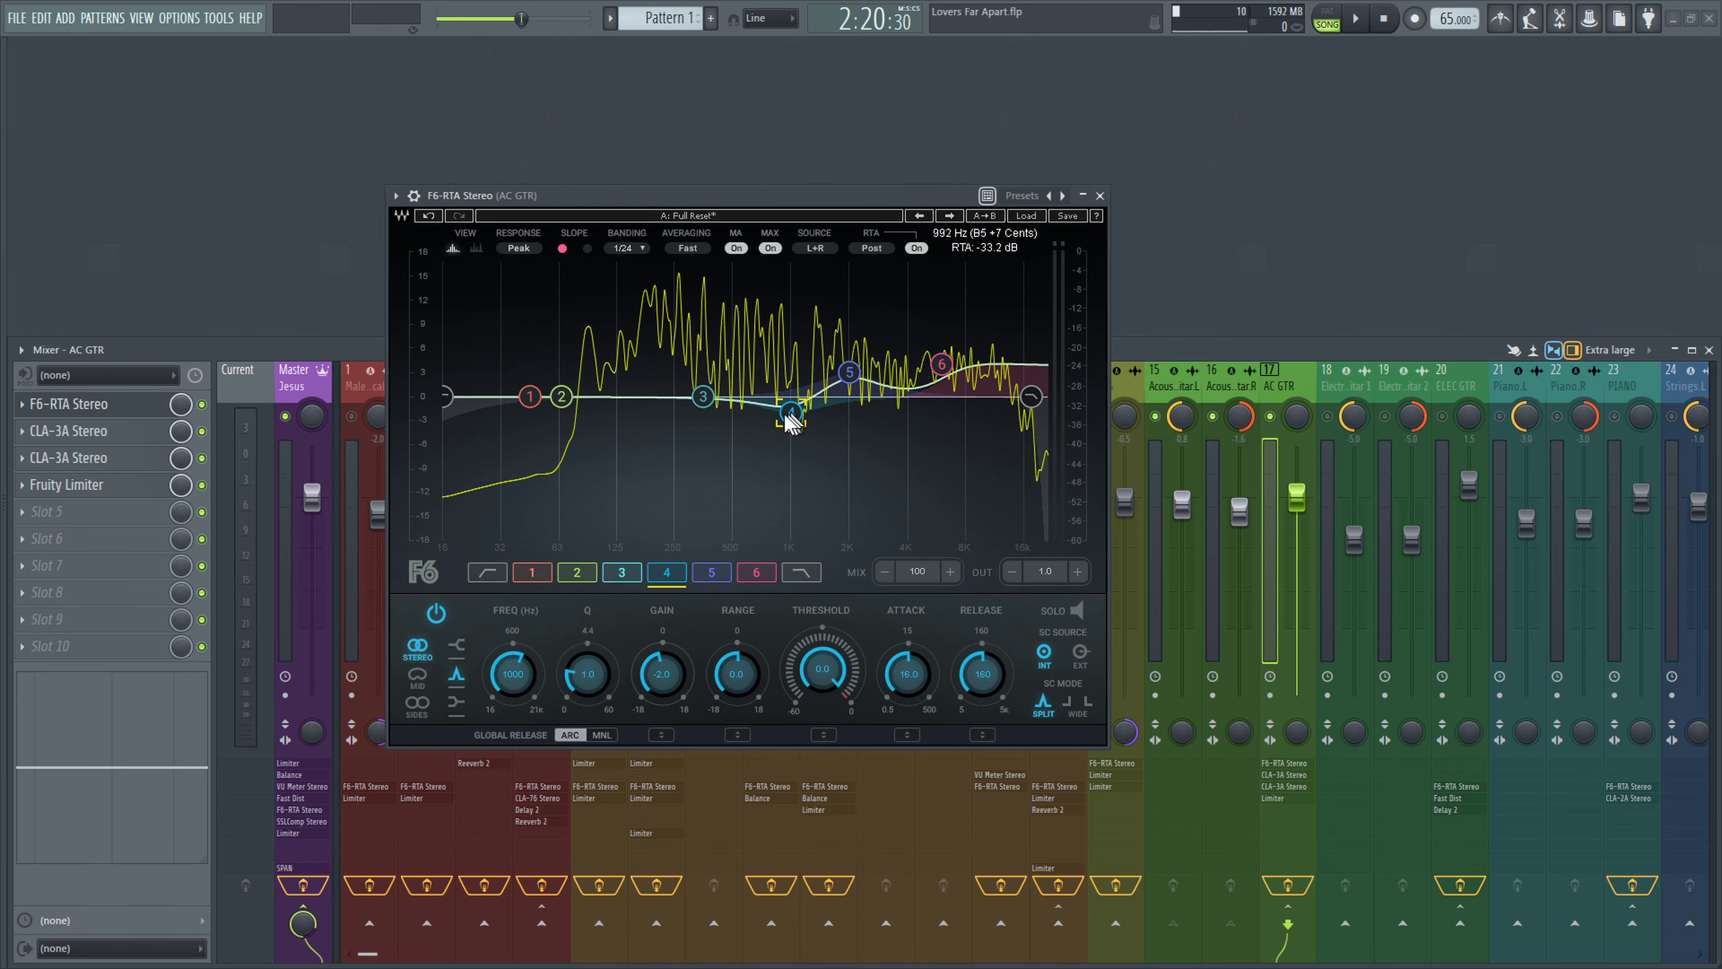
{"action": "left_click", "coordinate": [1100, 195]}
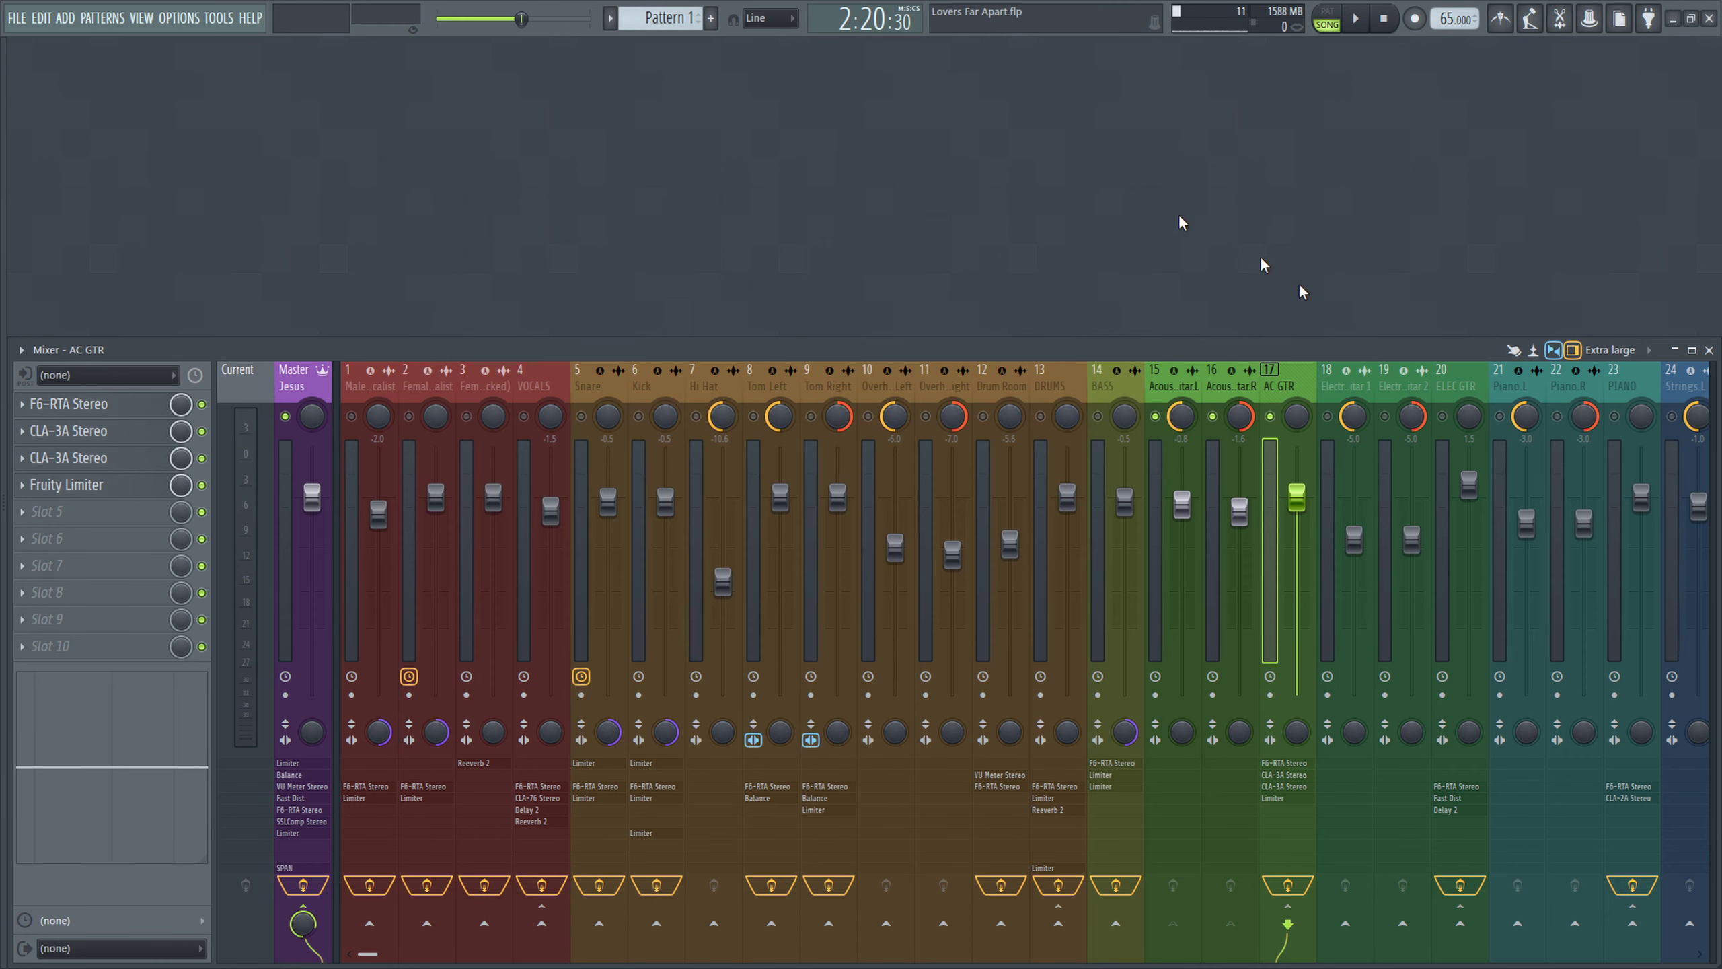
- Review the effect slots of the two electric guitar tracks and the ELEC GTR bus
{"action": "left_click", "coordinate": [1447, 386]}
{"action": "left_click", "coordinate": [1356, 385]}
{"action": "left_click", "coordinate": [1404, 386]}
{"action": "left_click", "coordinate": [1451, 387]}
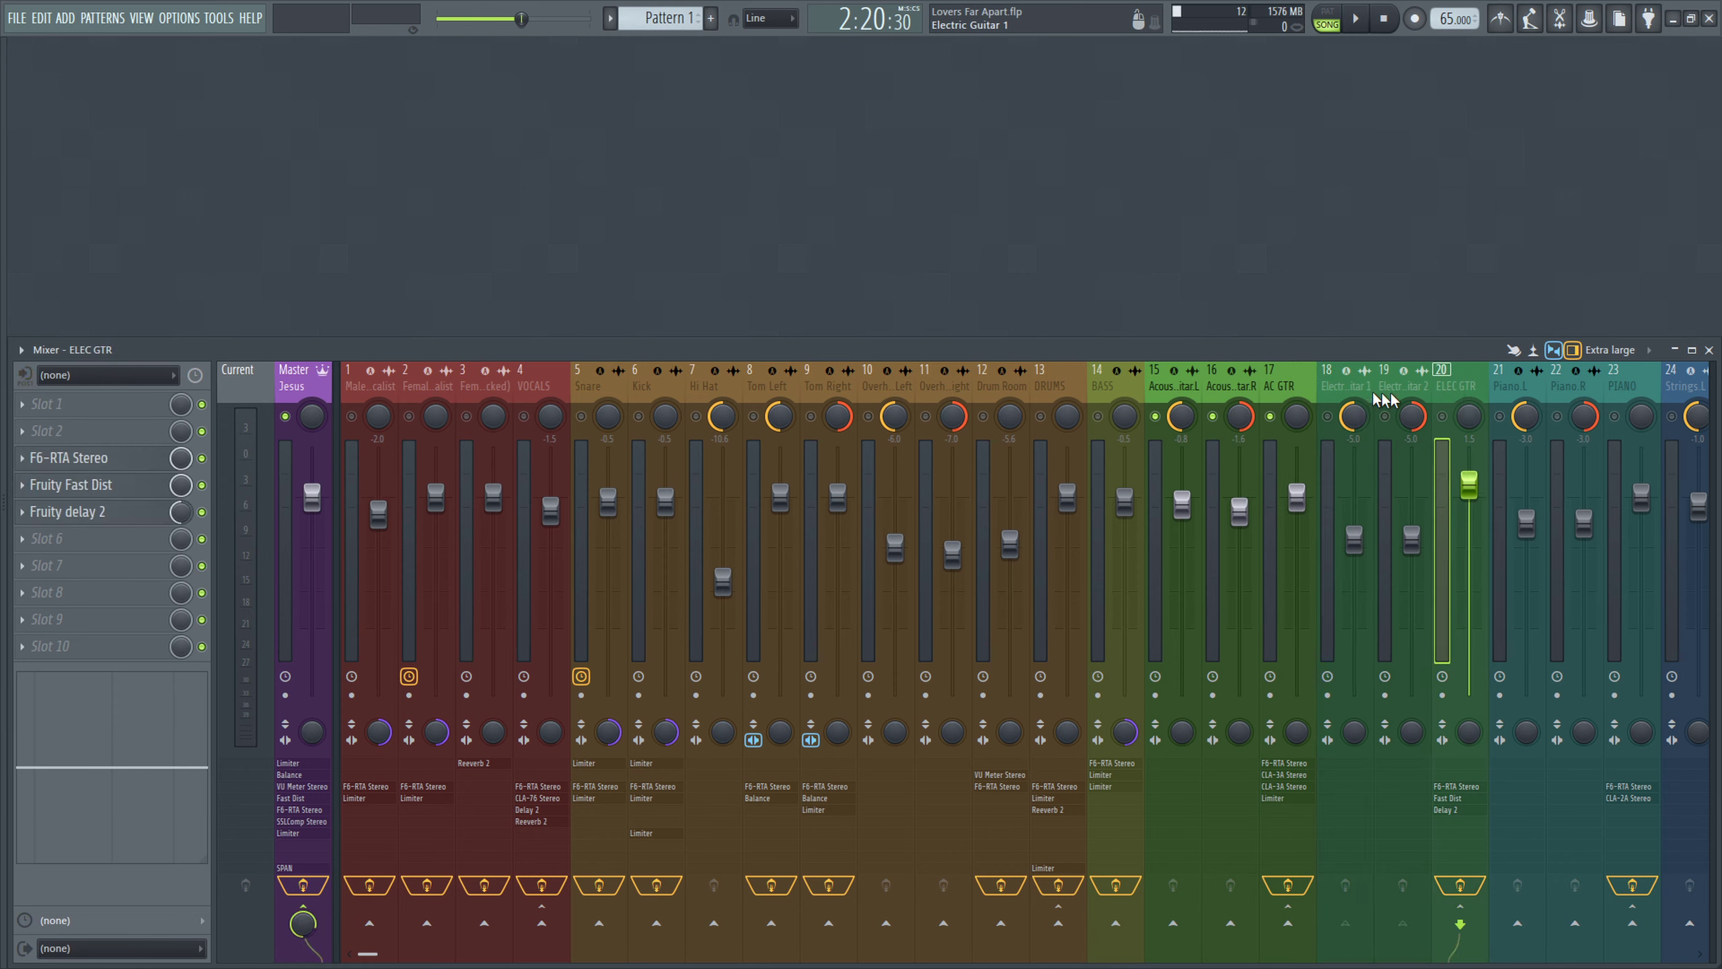
- Return to the AC GTR bus, review band 4 in its F6-RTA Stereo equalizer once more, and close the plugin
{"action": "left_click", "coordinate": [1290, 388]}
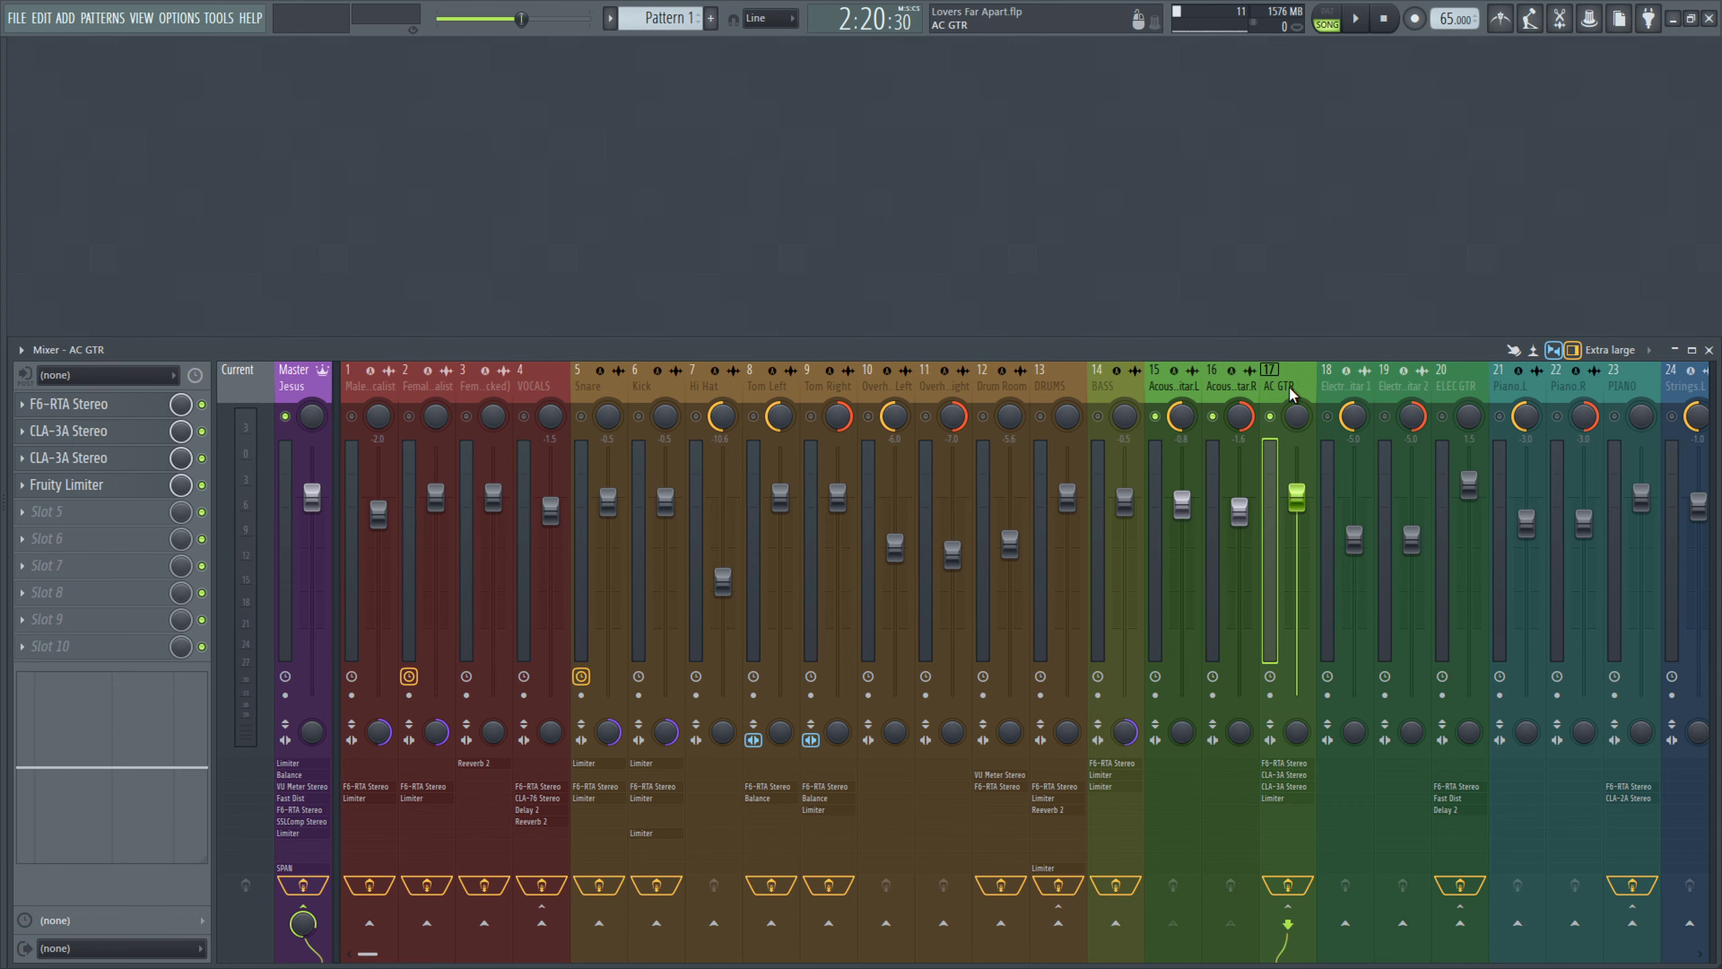
{"action": "left_click", "coordinate": [75, 404]}
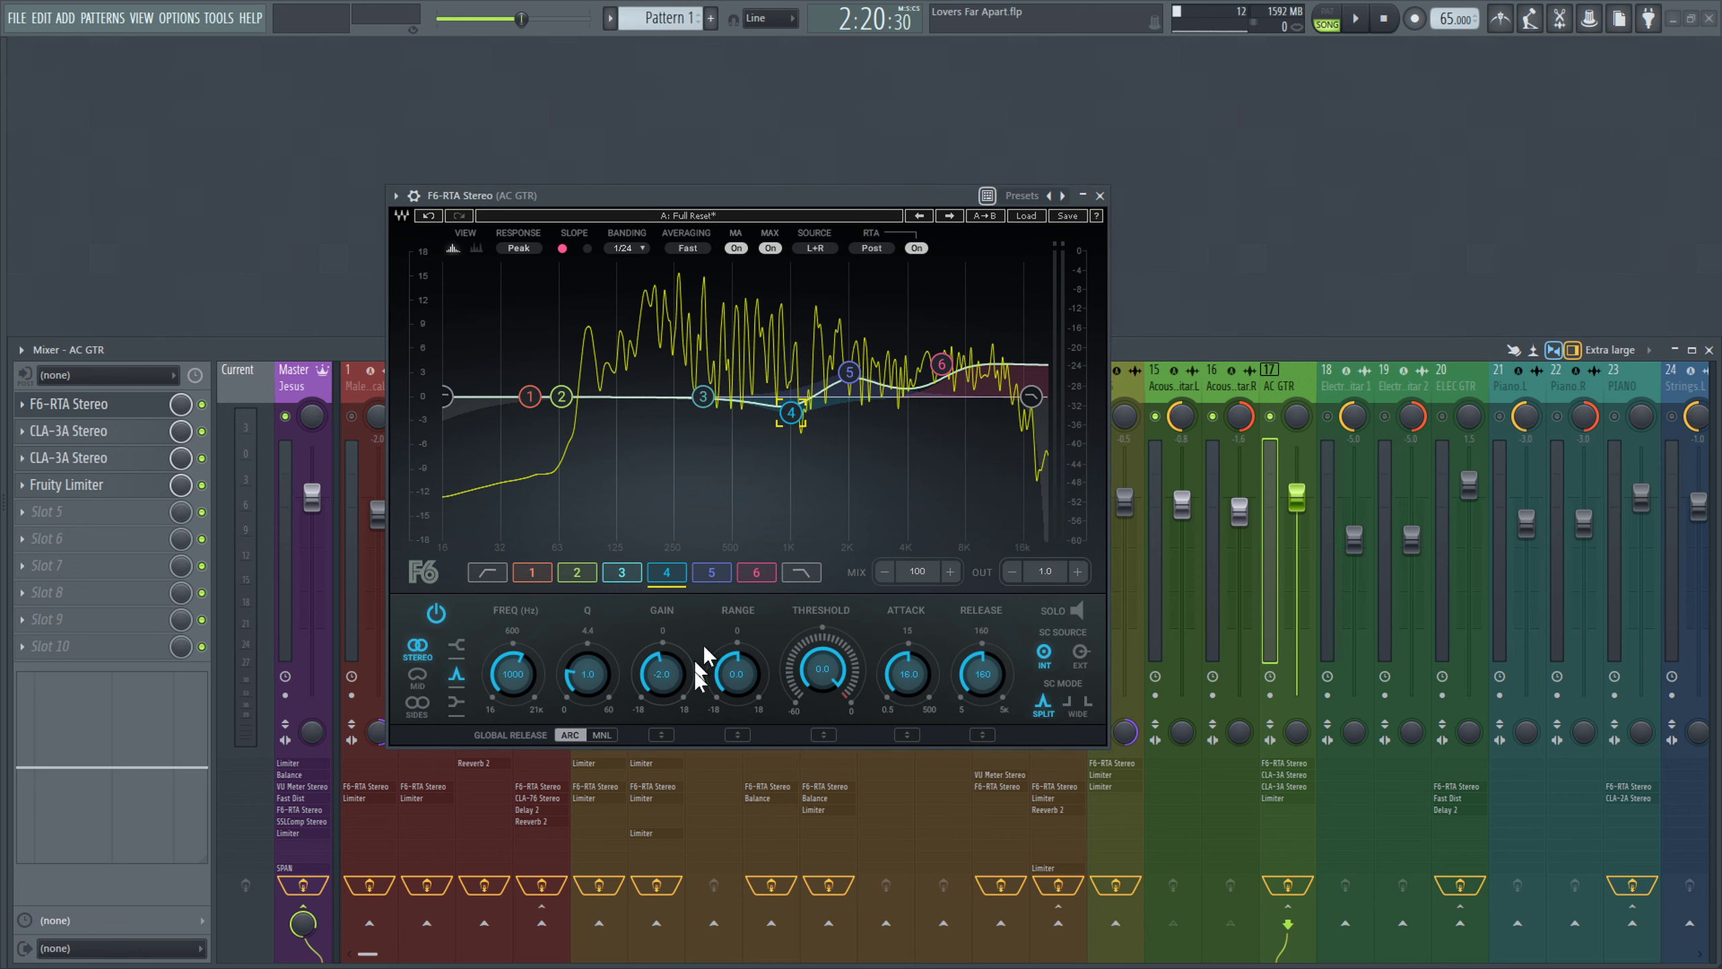
{"action": "left_click_drag", "start_coordinate": [701, 193], "coordinate": [808, 206]}
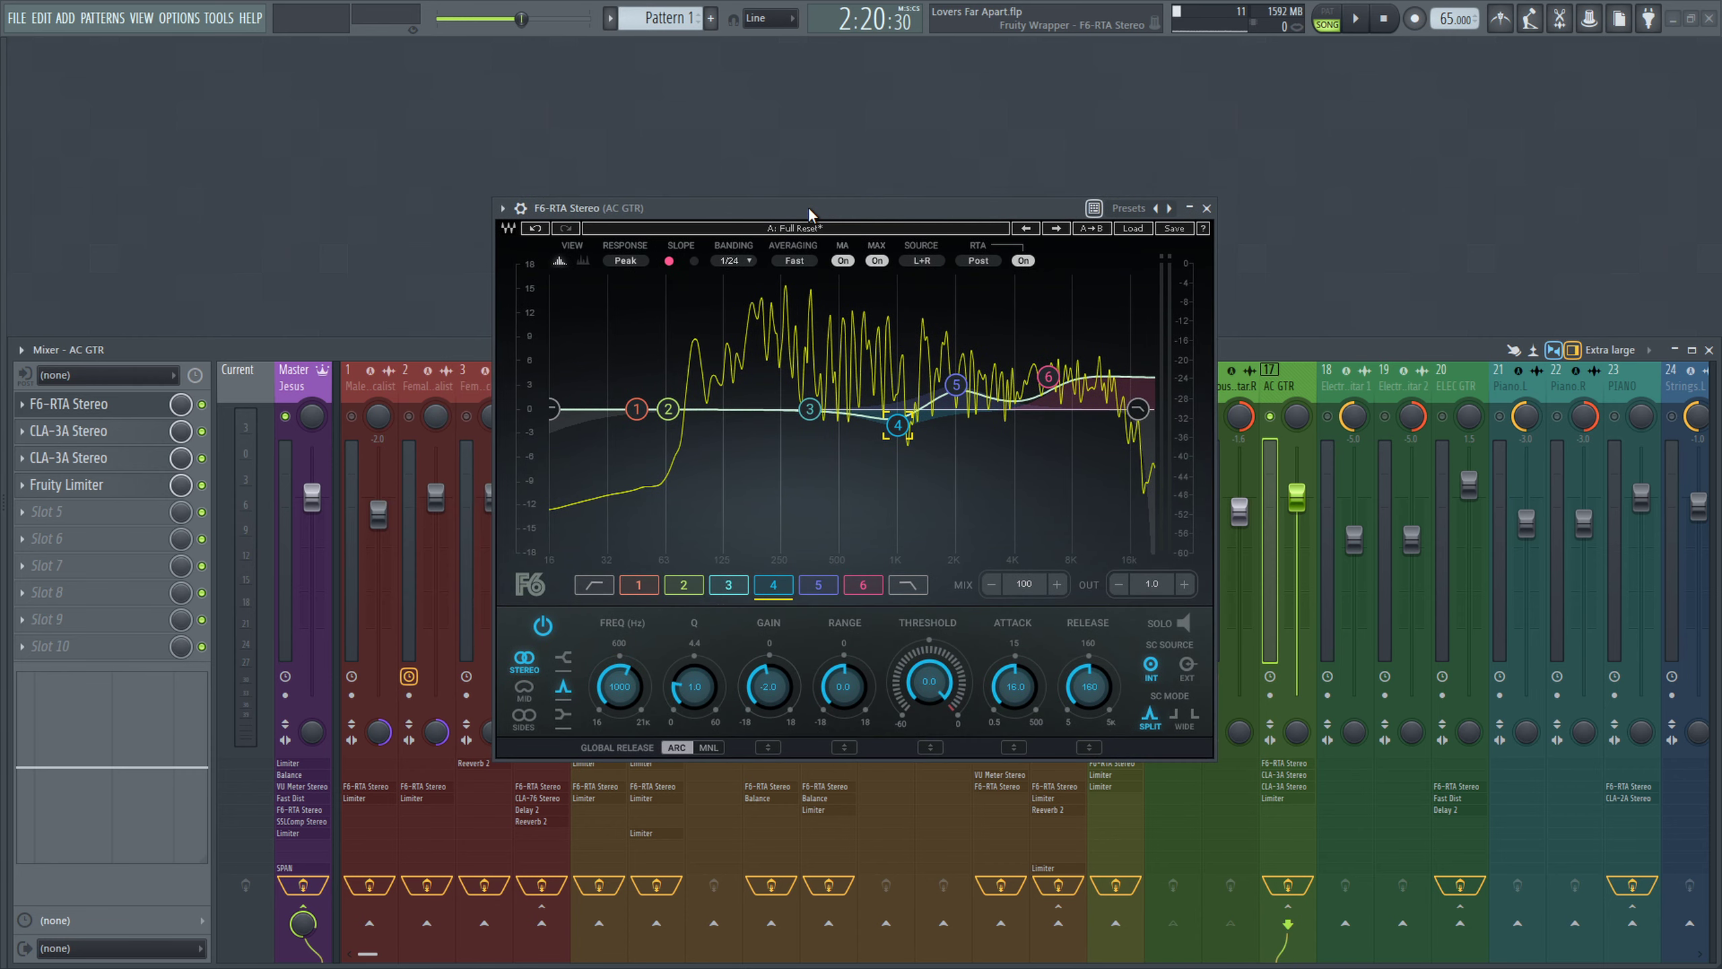
{"action": "left_click", "coordinate": [1206, 208]}
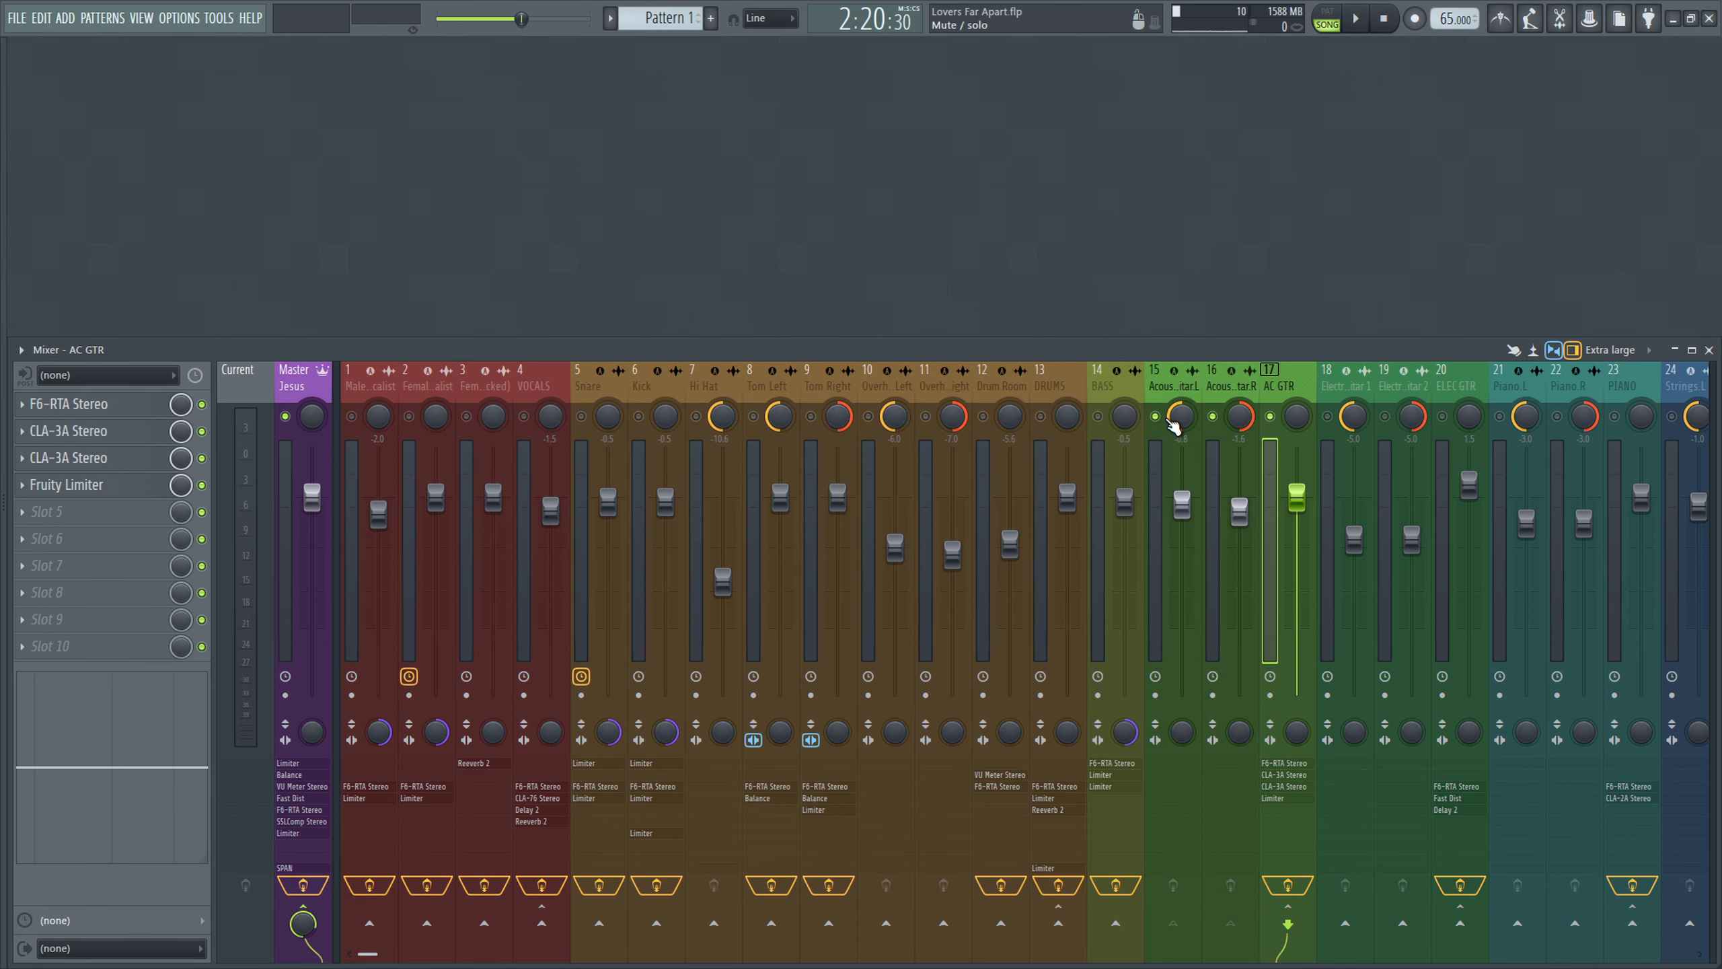
- Compare the acoustic guitars' playback with the AC GTR bus's F6-RTA Stereo equalizer bypassed and enabled, and close its window
{"action": "left_click", "coordinate": [202, 404]}
{"action": "key", "text": "space"}
{"action": "left_click", "coordinate": [142, 406]}
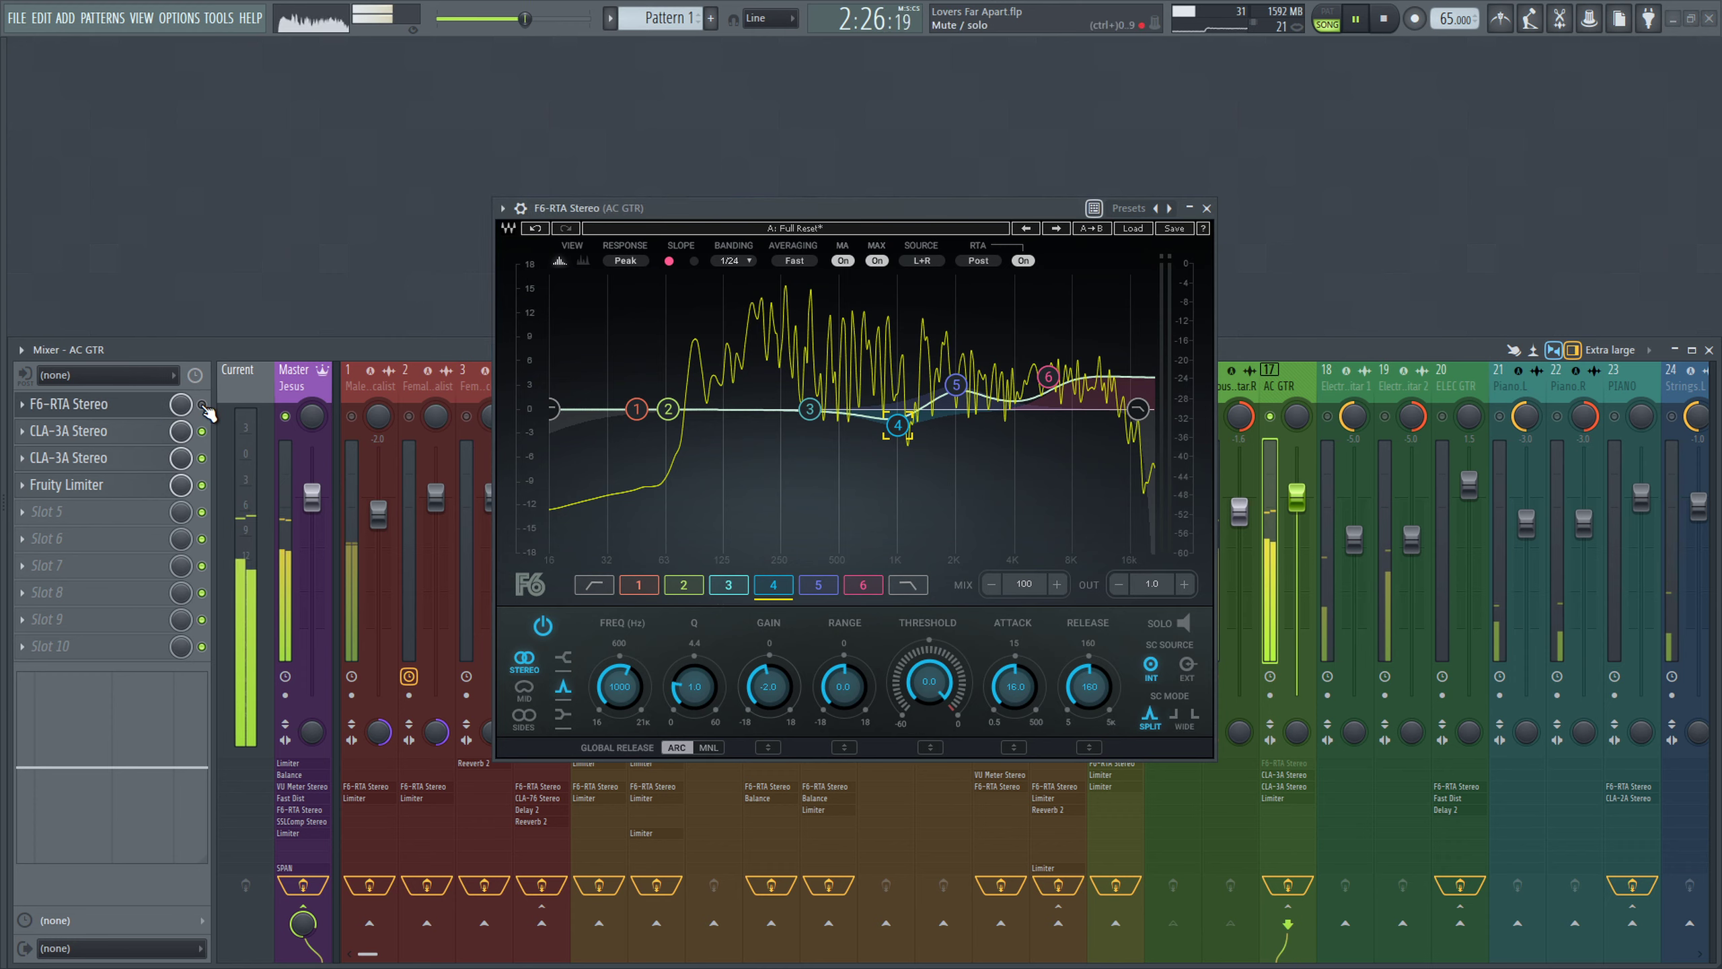
{"action": "key", "text": "space"}
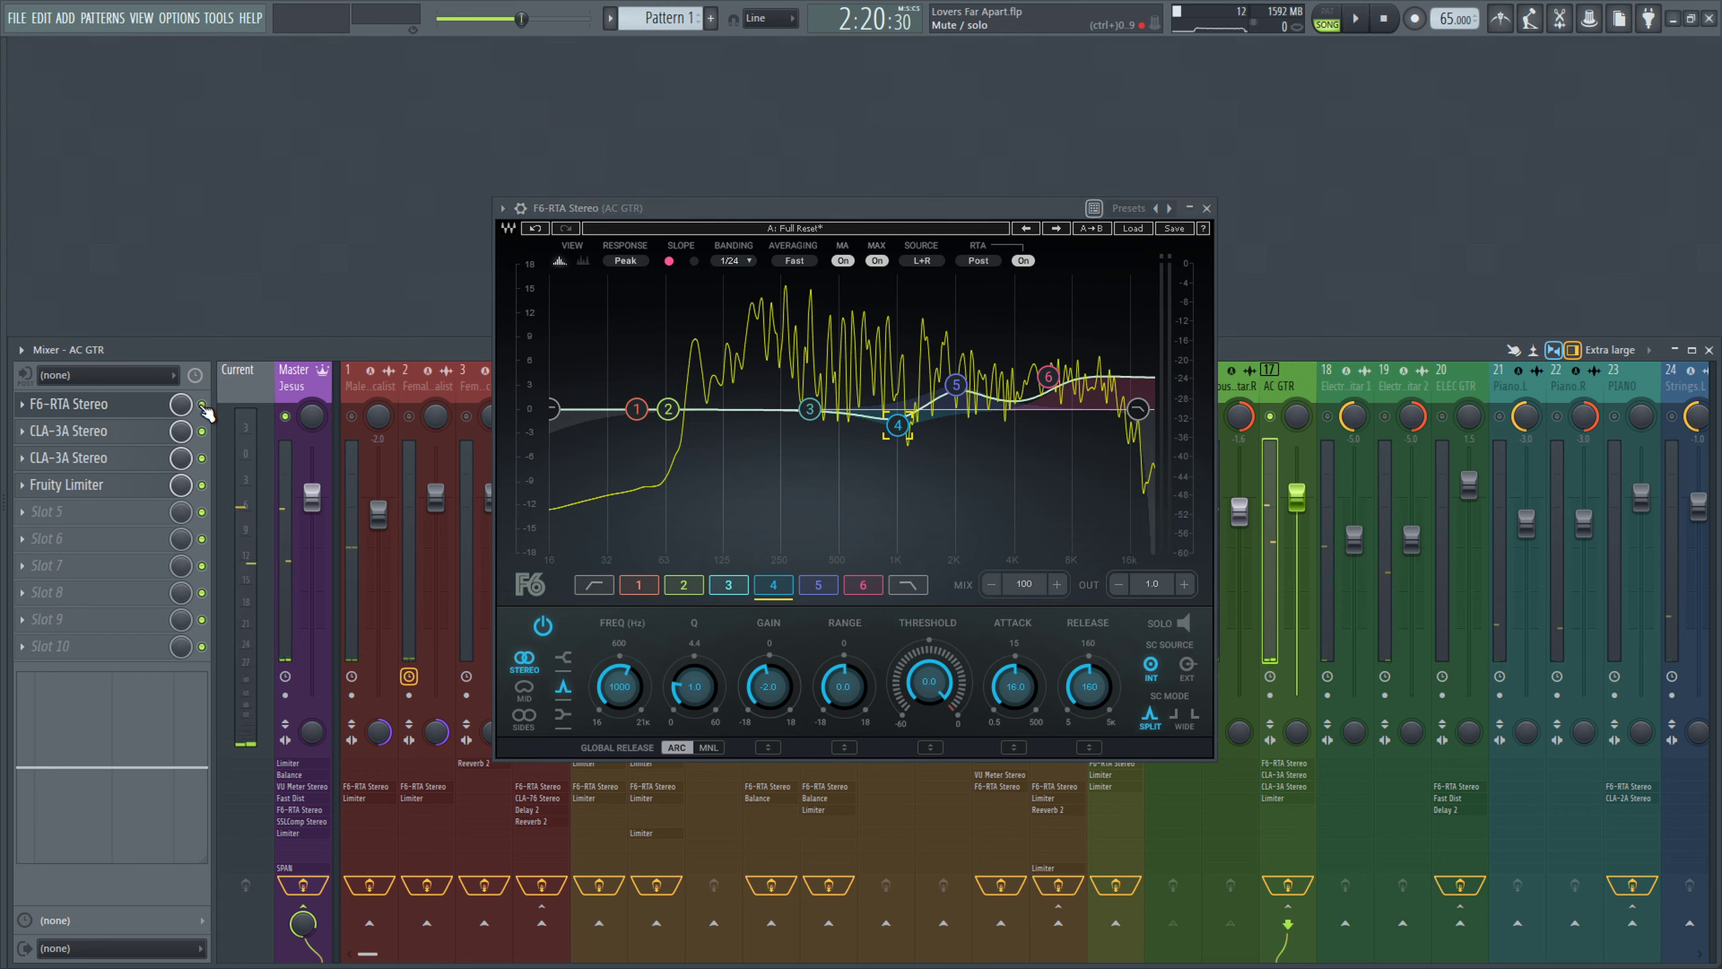
{"action": "key", "text": "space"}
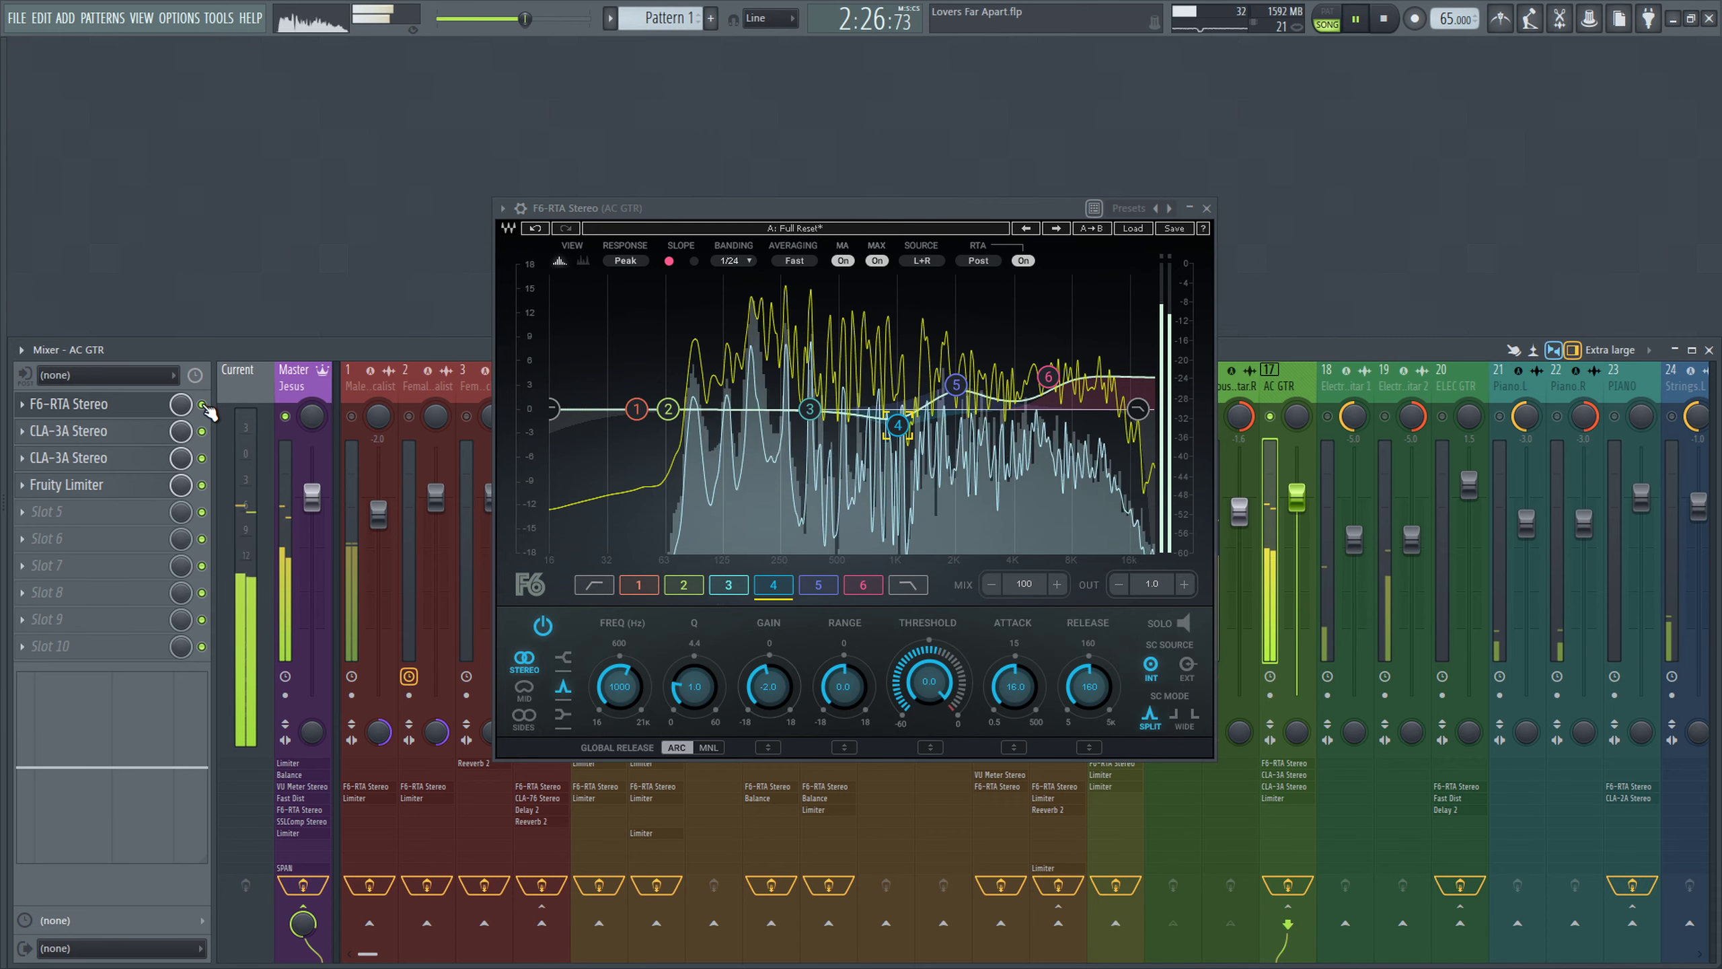
{"action": "key", "text": "space"}
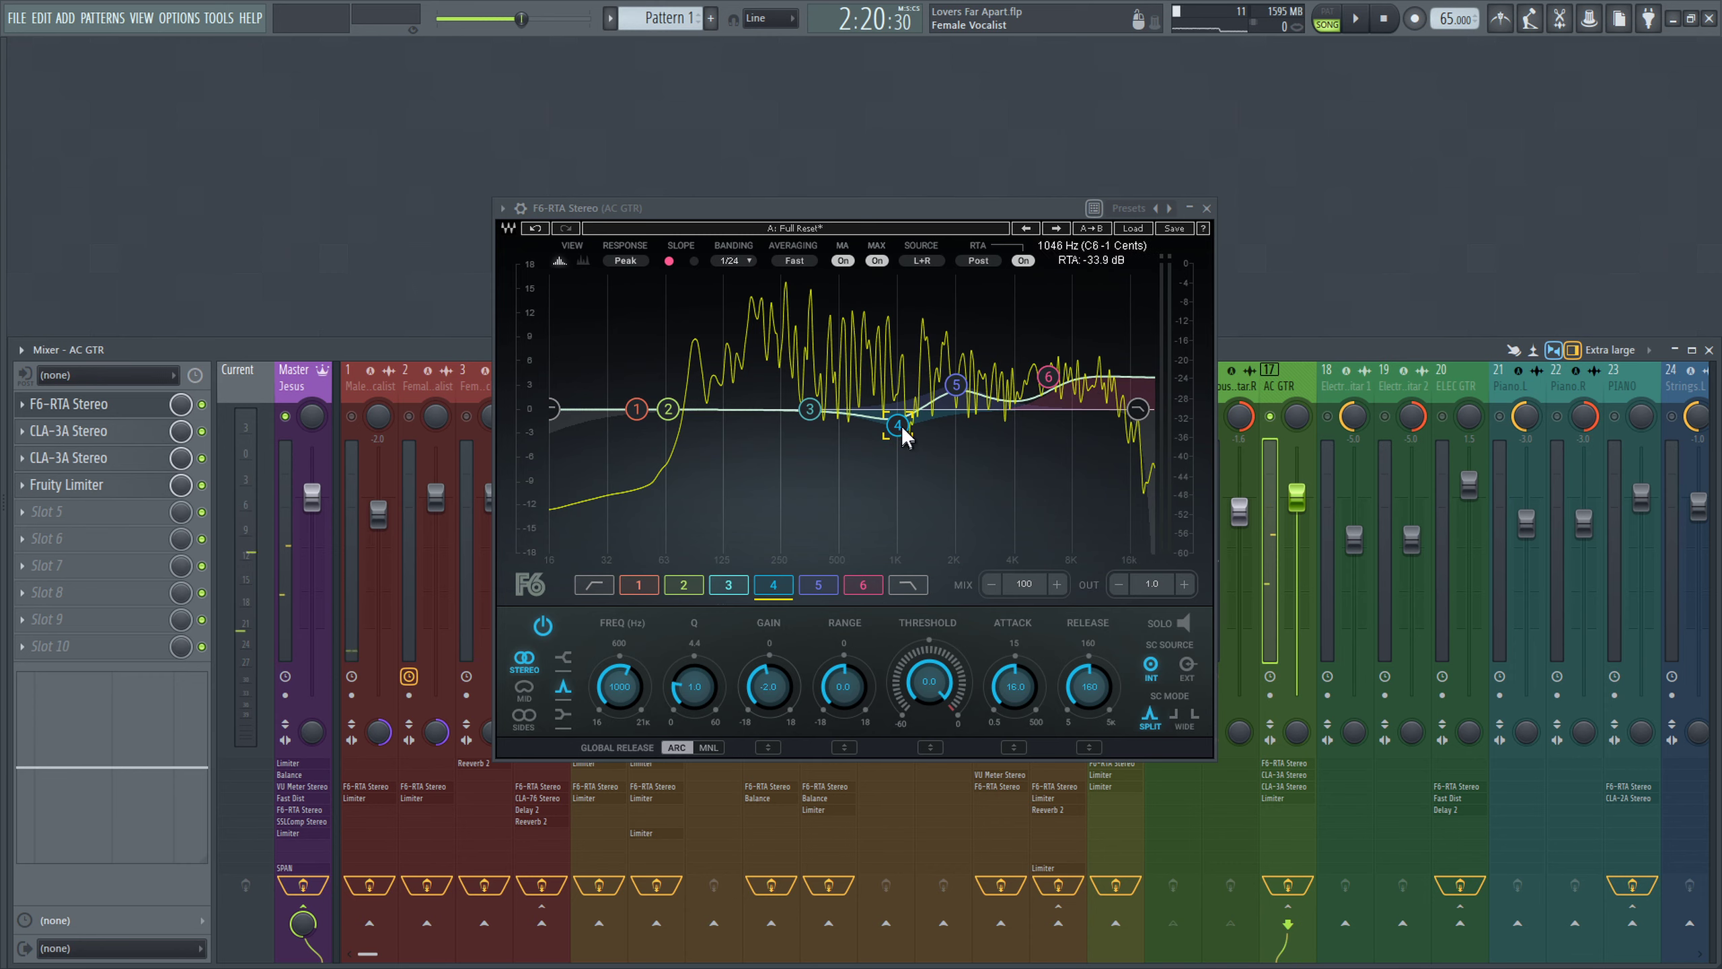
{"action": "left_click", "coordinate": [1206, 208]}
- Arrange the AC GTR bus's two CLA-3A compressors one above the other and watch their gain reduction meters during playback
{"action": "left_click", "coordinate": [128, 431]}
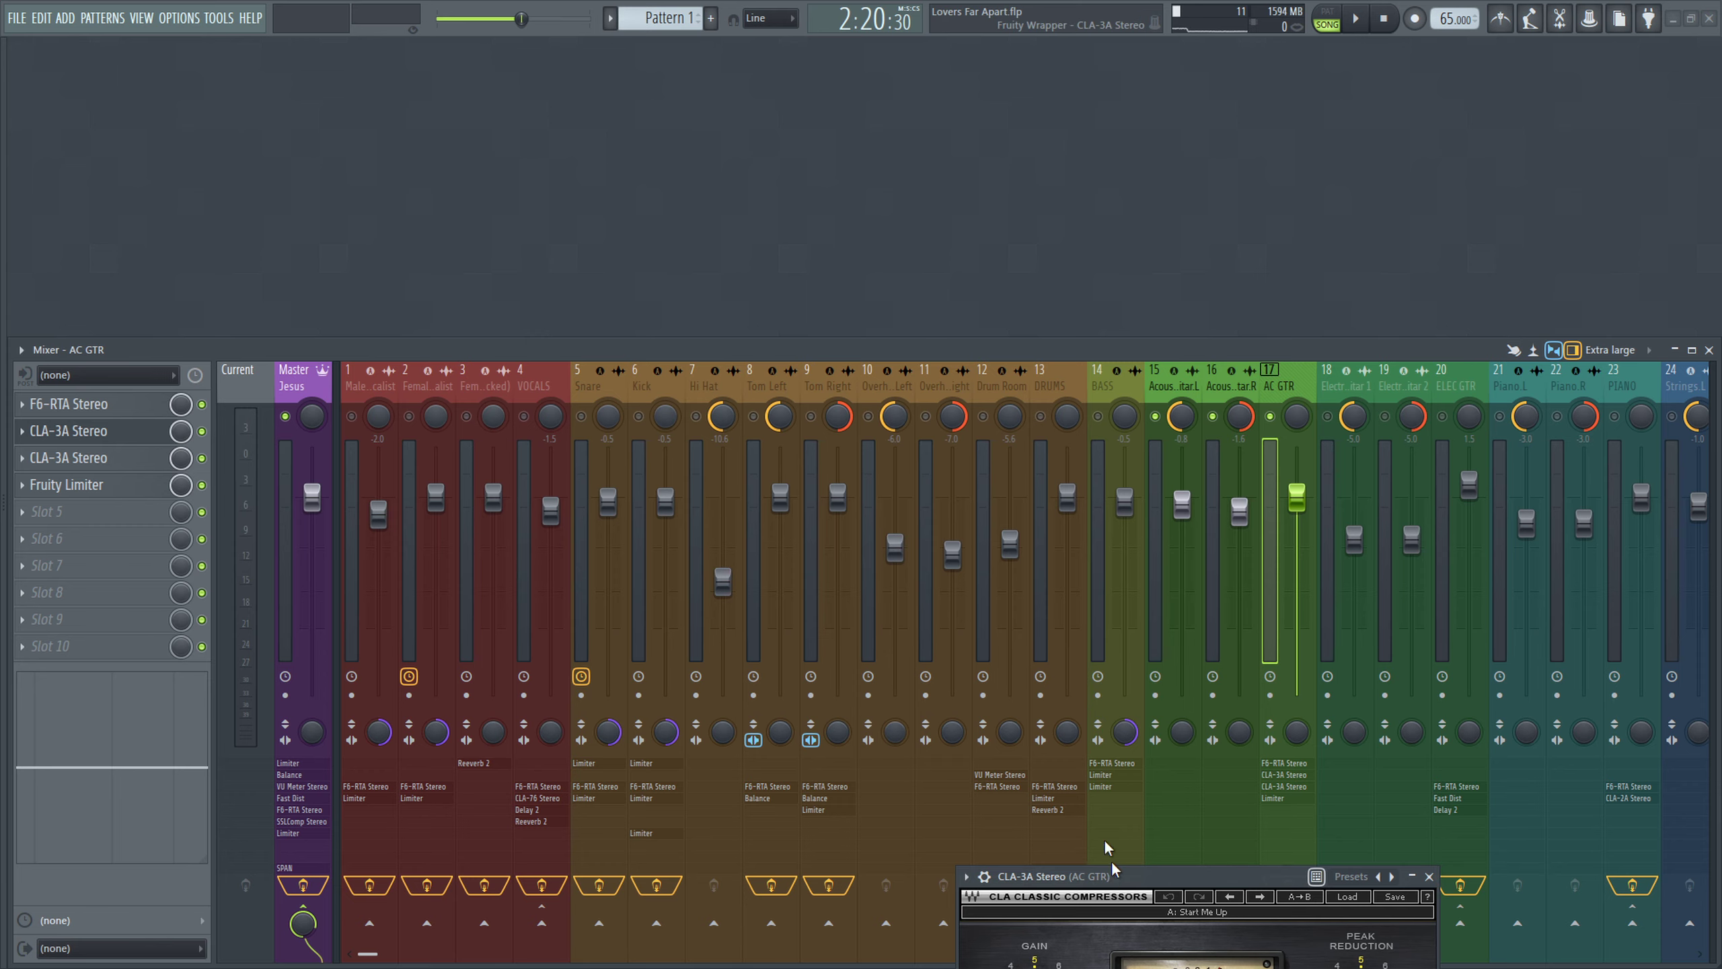
{"action": "left_click_drag", "start_coordinate": [1117, 876], "coordinate": [742, 298]}
{"action": "left_click", "coordinate": [69, 458]}
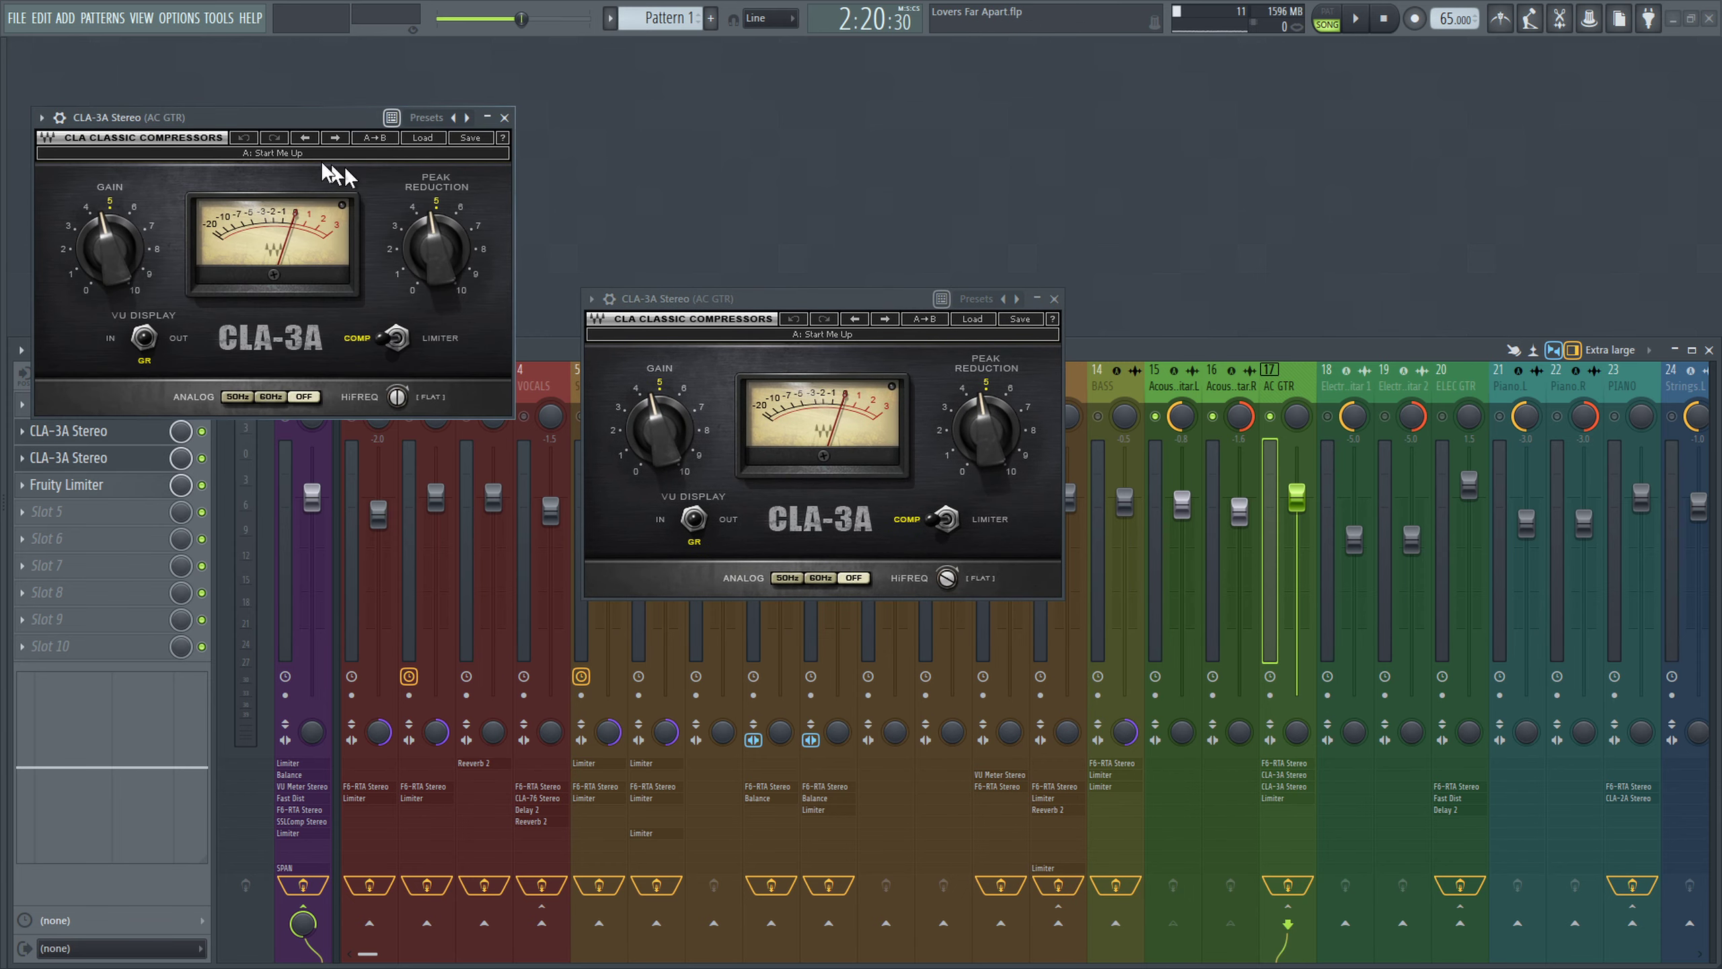
{"action": "left_click_drag", "start_coordinate": [274, 116], "coordinate": [824, 612]}
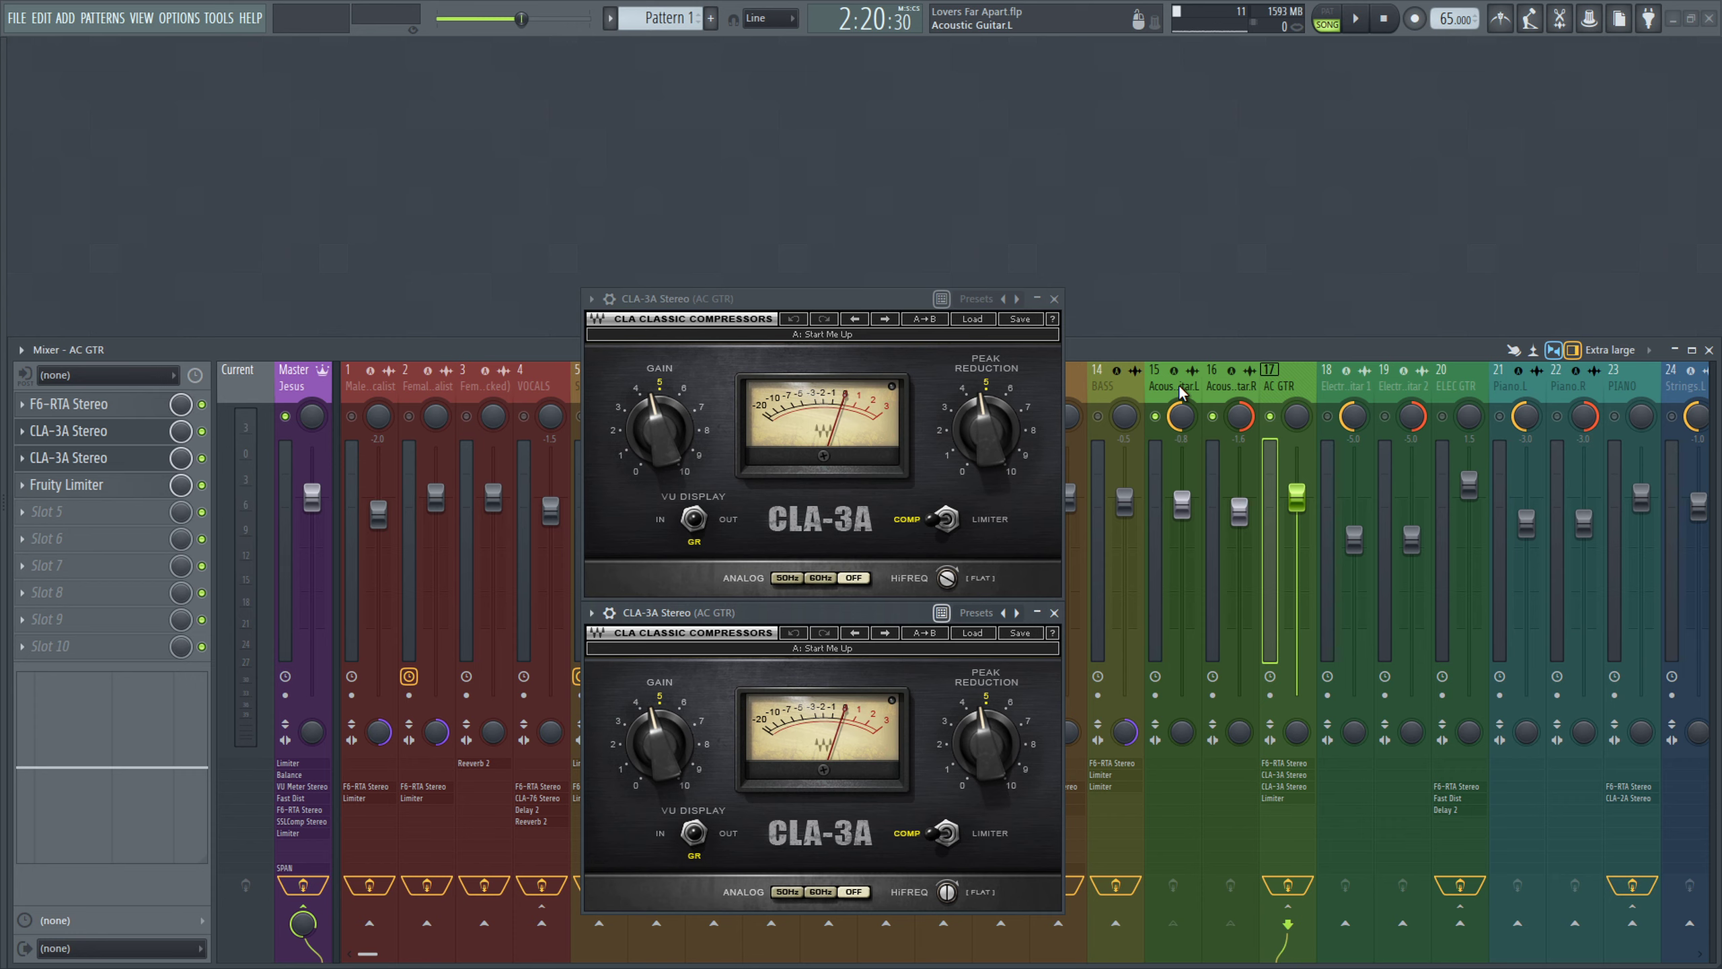
{"action": "key", "text": "space"}
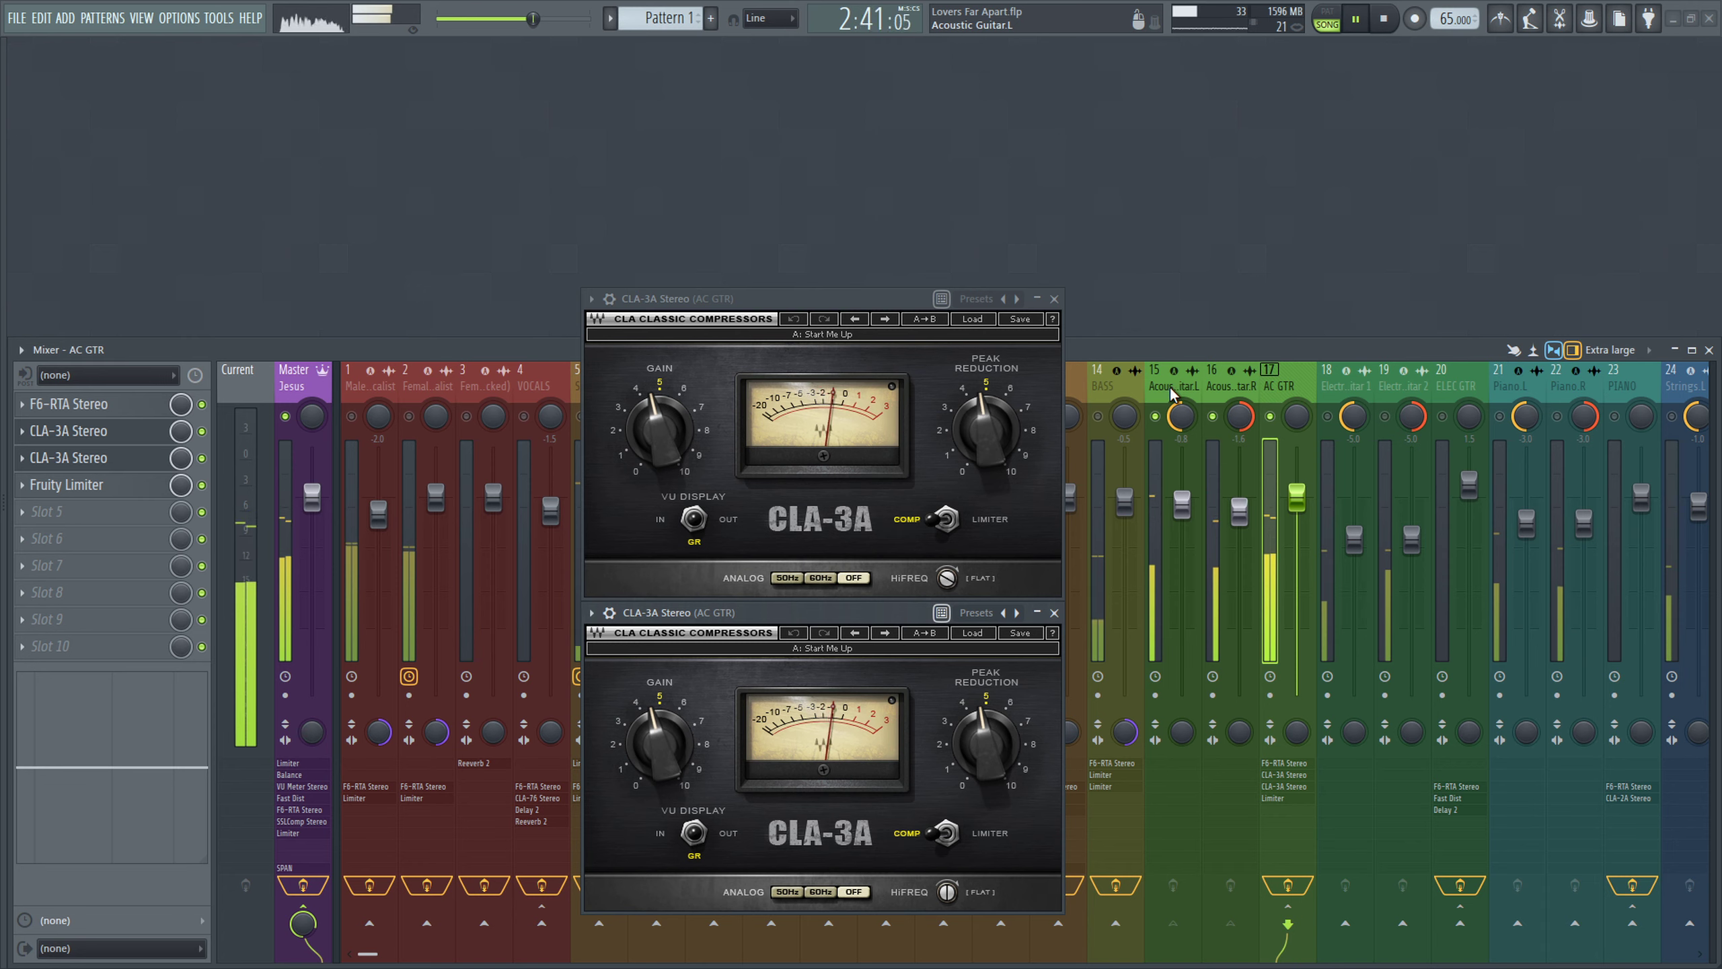
{"action": "key", "text": "space"}
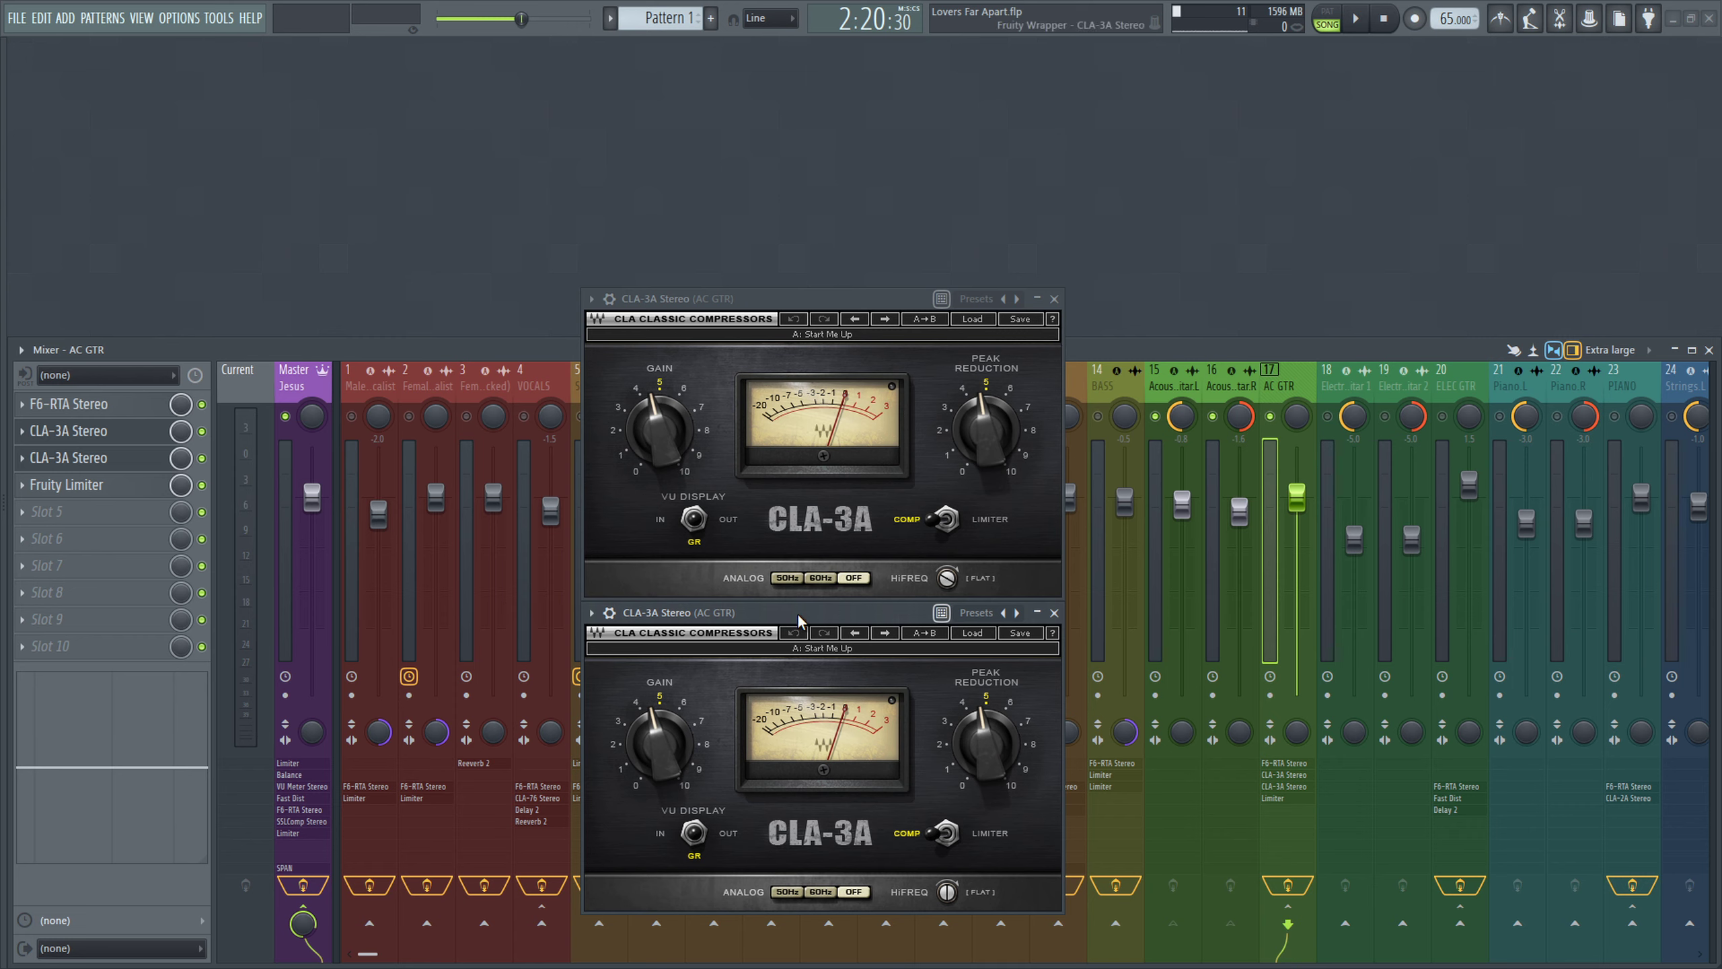
- Read the introduction and modeling sections of the CLA-3A user guide, opened from the compressor
{"action": "left_click", "coordinate": [1048, 318]}
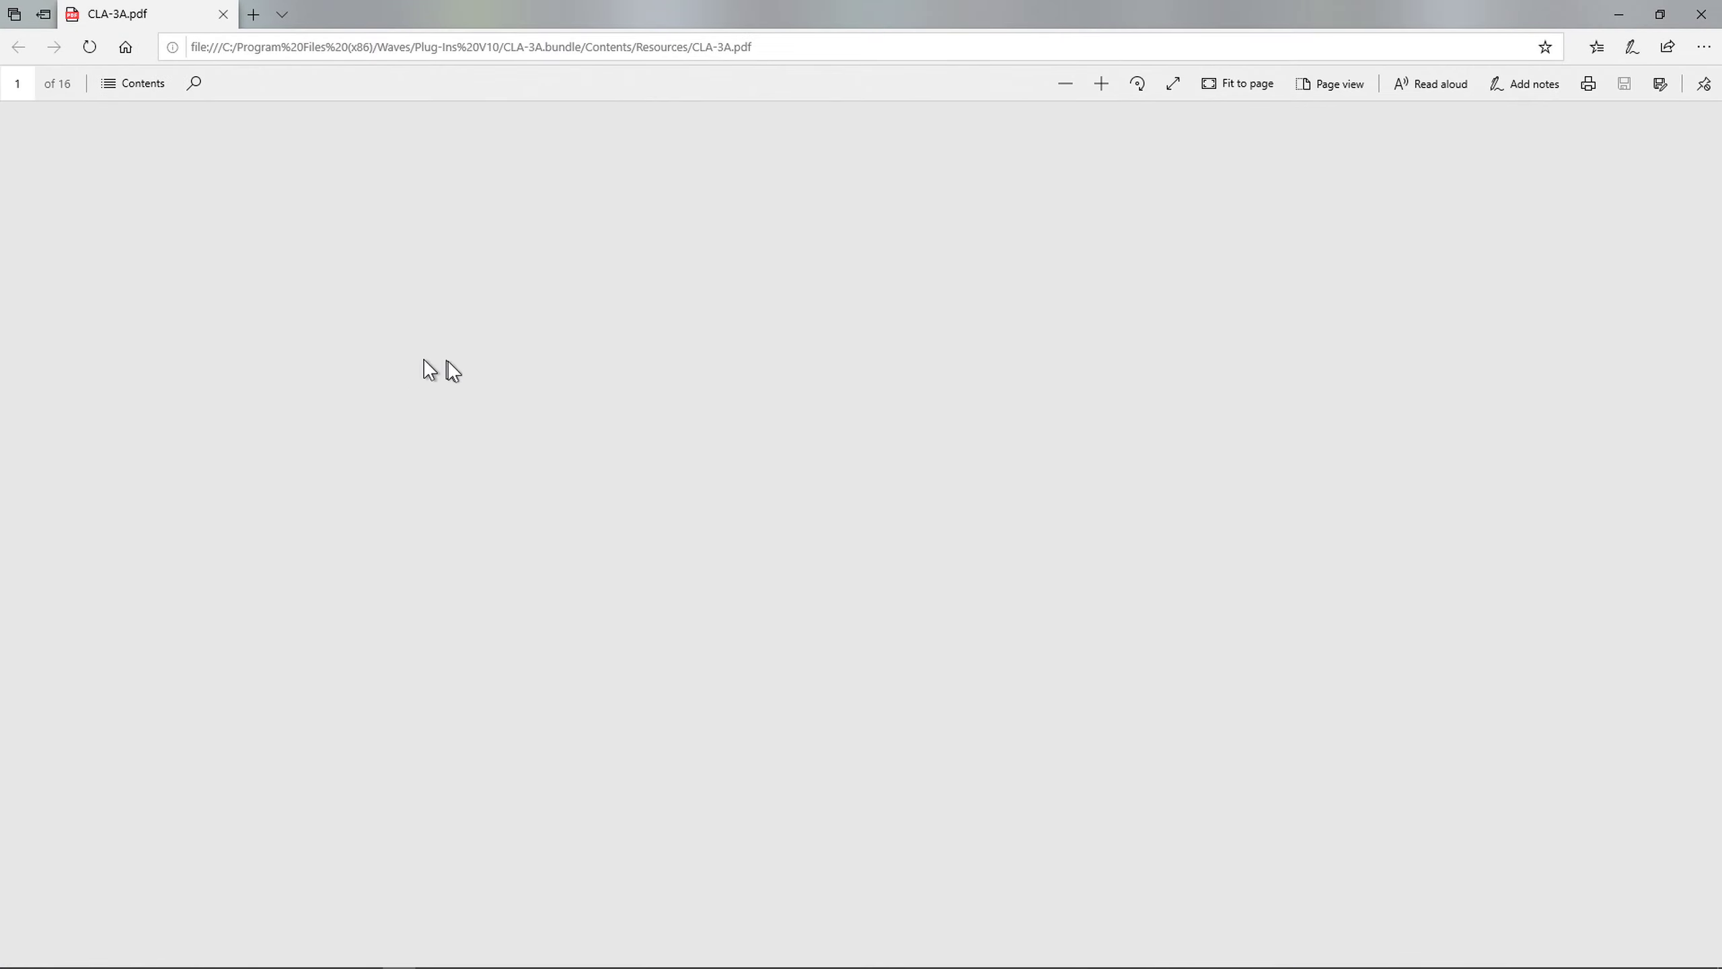
{"action": "scroll", "coordinate": [530, 373], "scroll_direction": "down", "scroll_amount": 15}
{"action": "scroll", "coordinate": [536, 373], "scroll_direction": "down", "scroll_amount": 10}
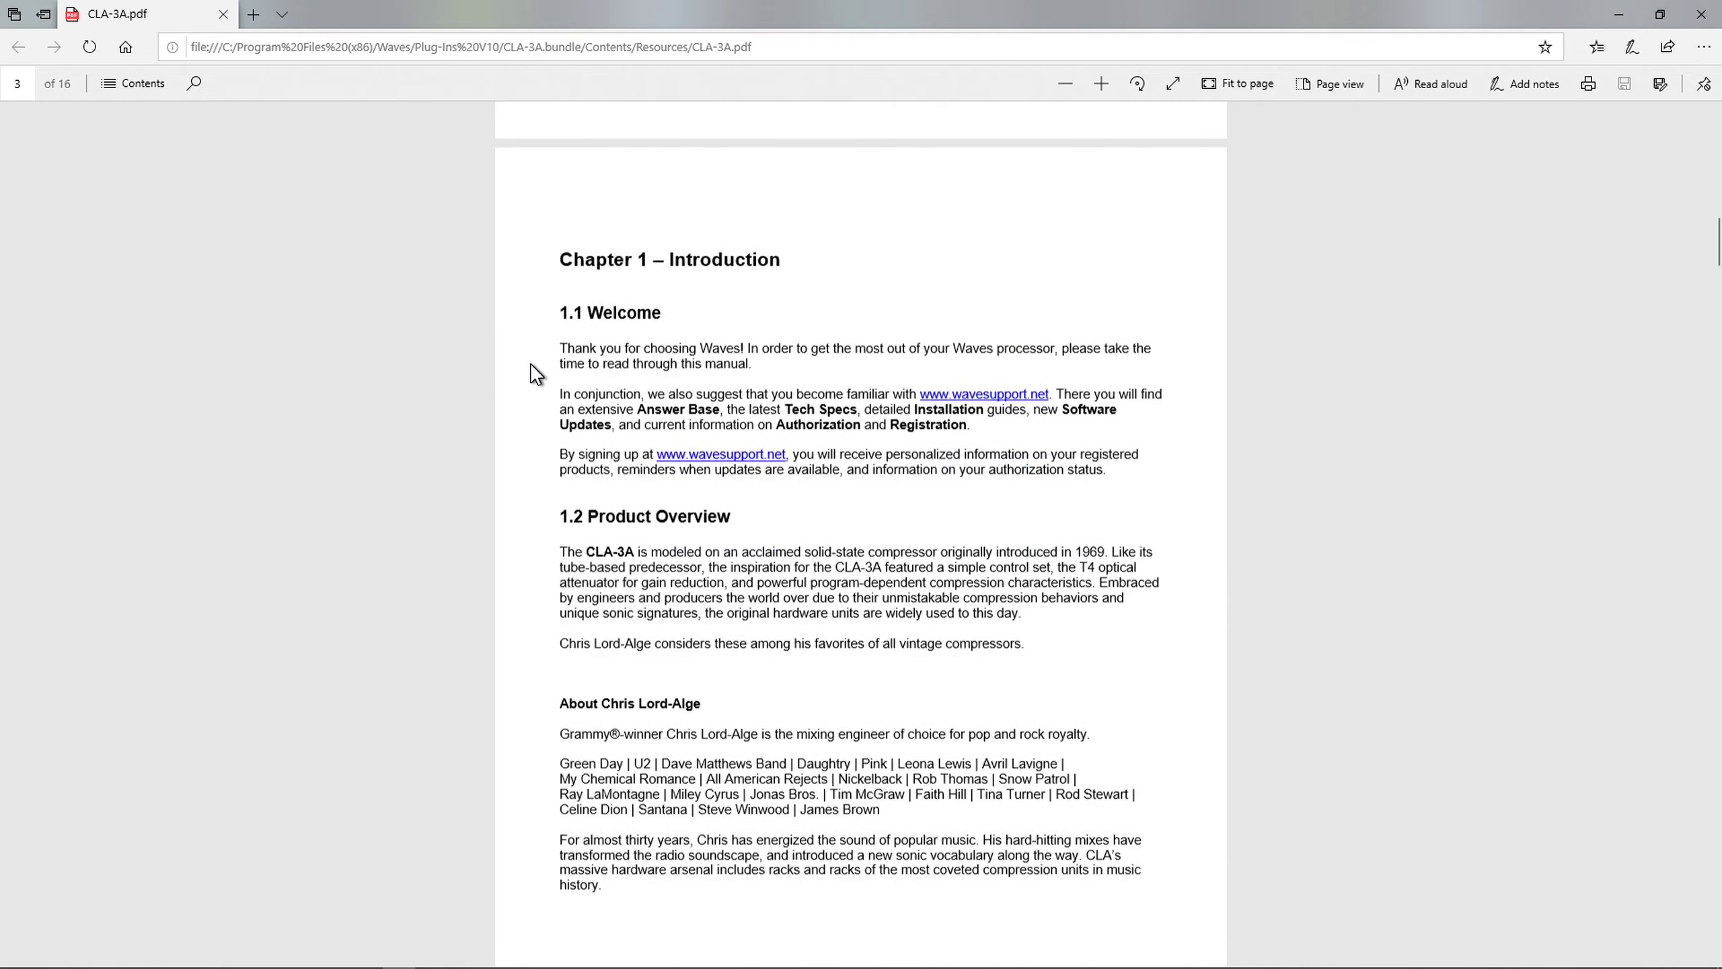
{"action": "scroll", "coordinate": [535, 373], "scroll_direction": "down", "scroll_amount": 6}
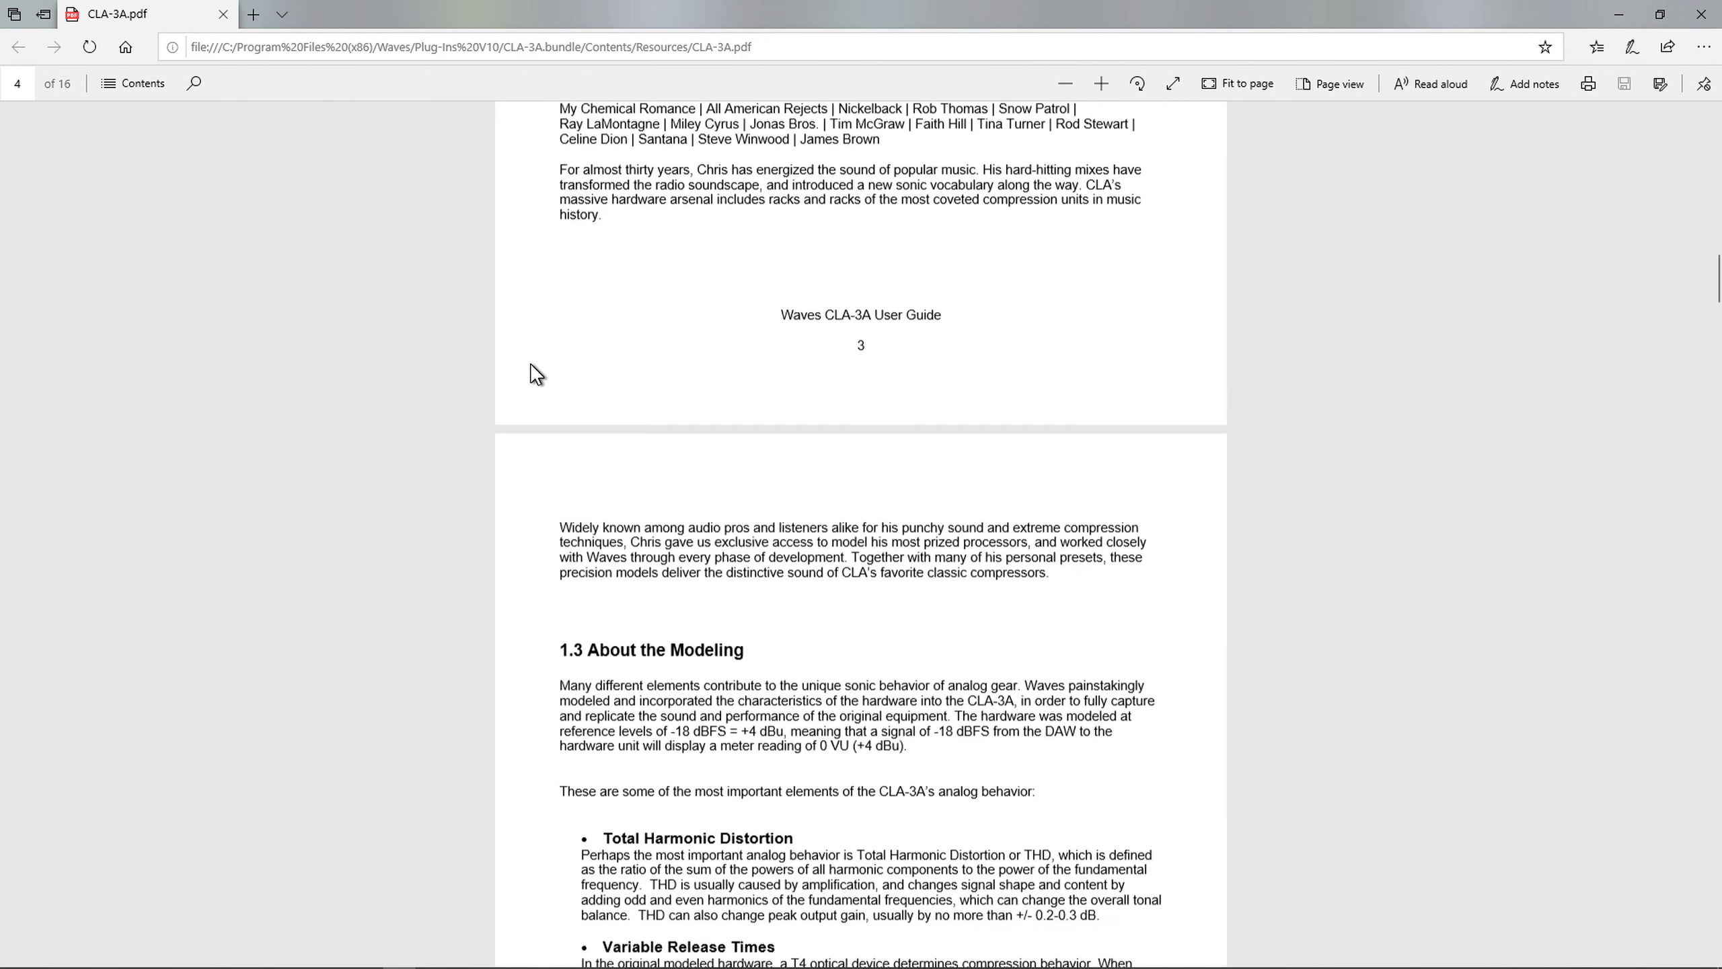
{"action": "scroll", "coordinate": [535, 373], "scroll_direction": "down", "scroll_amount": 6}
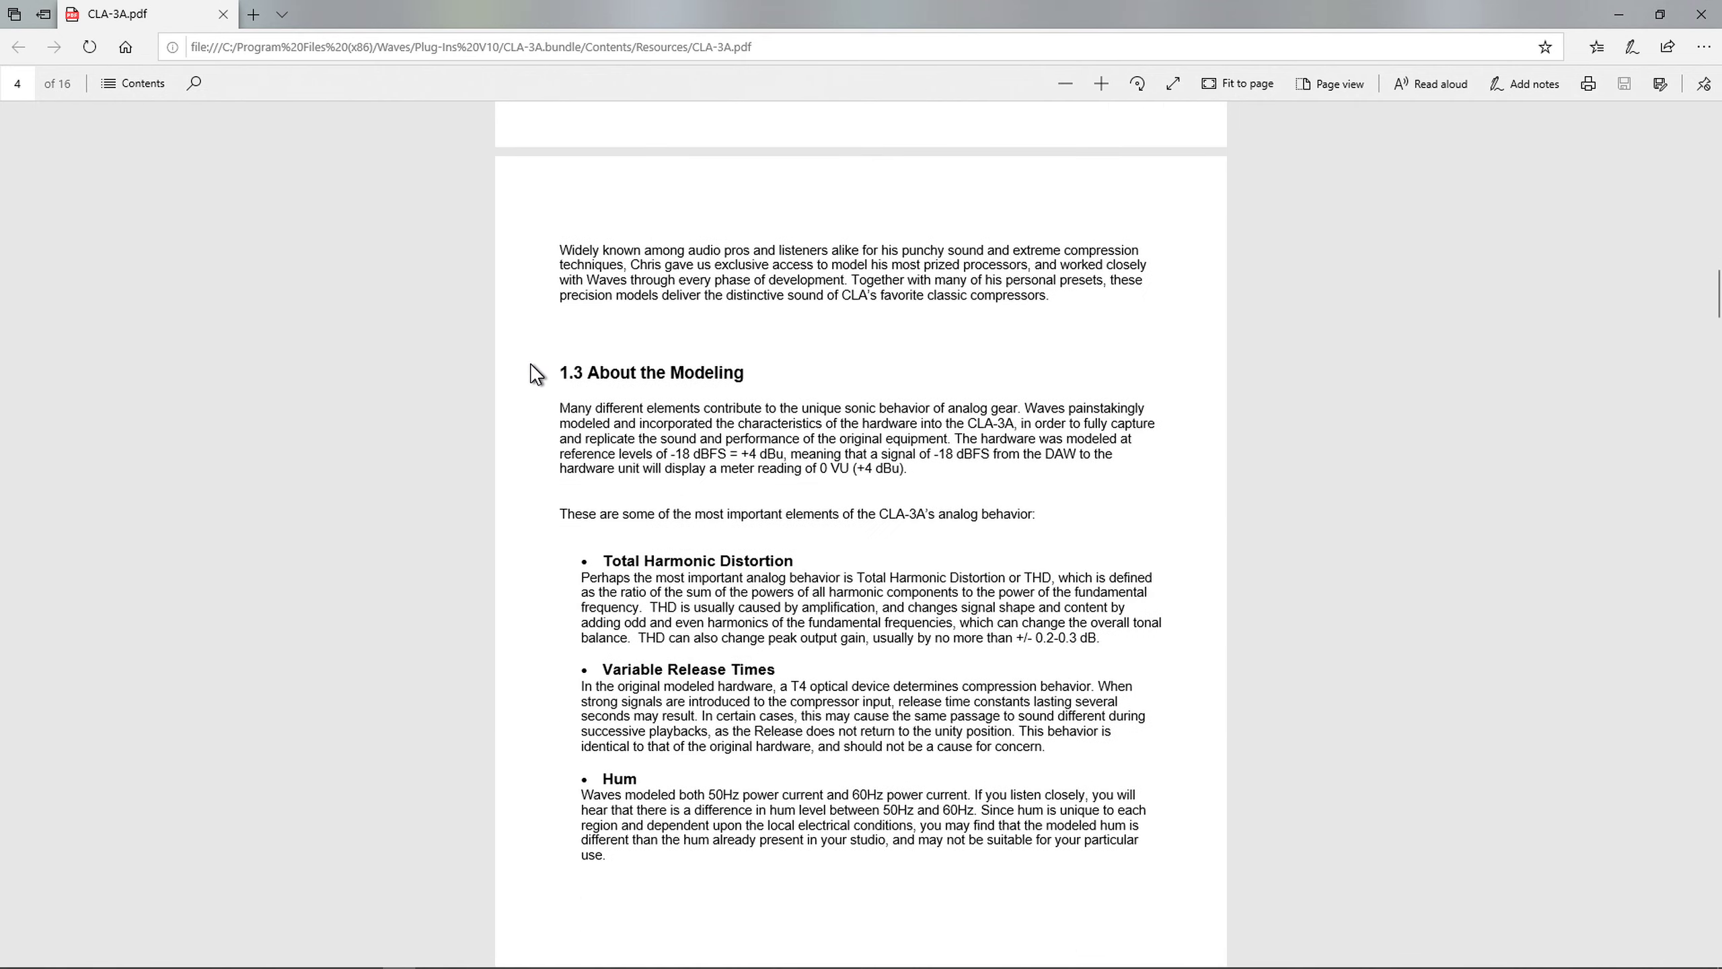
{"action": "scroll", "coordinate": [535, 373], "scroll_direction": "up", "scroll_amount": 3}
{"action": "scroll", "coordinate": [535, 373], "scroll_direction": "down", "scroll_amount": 12}
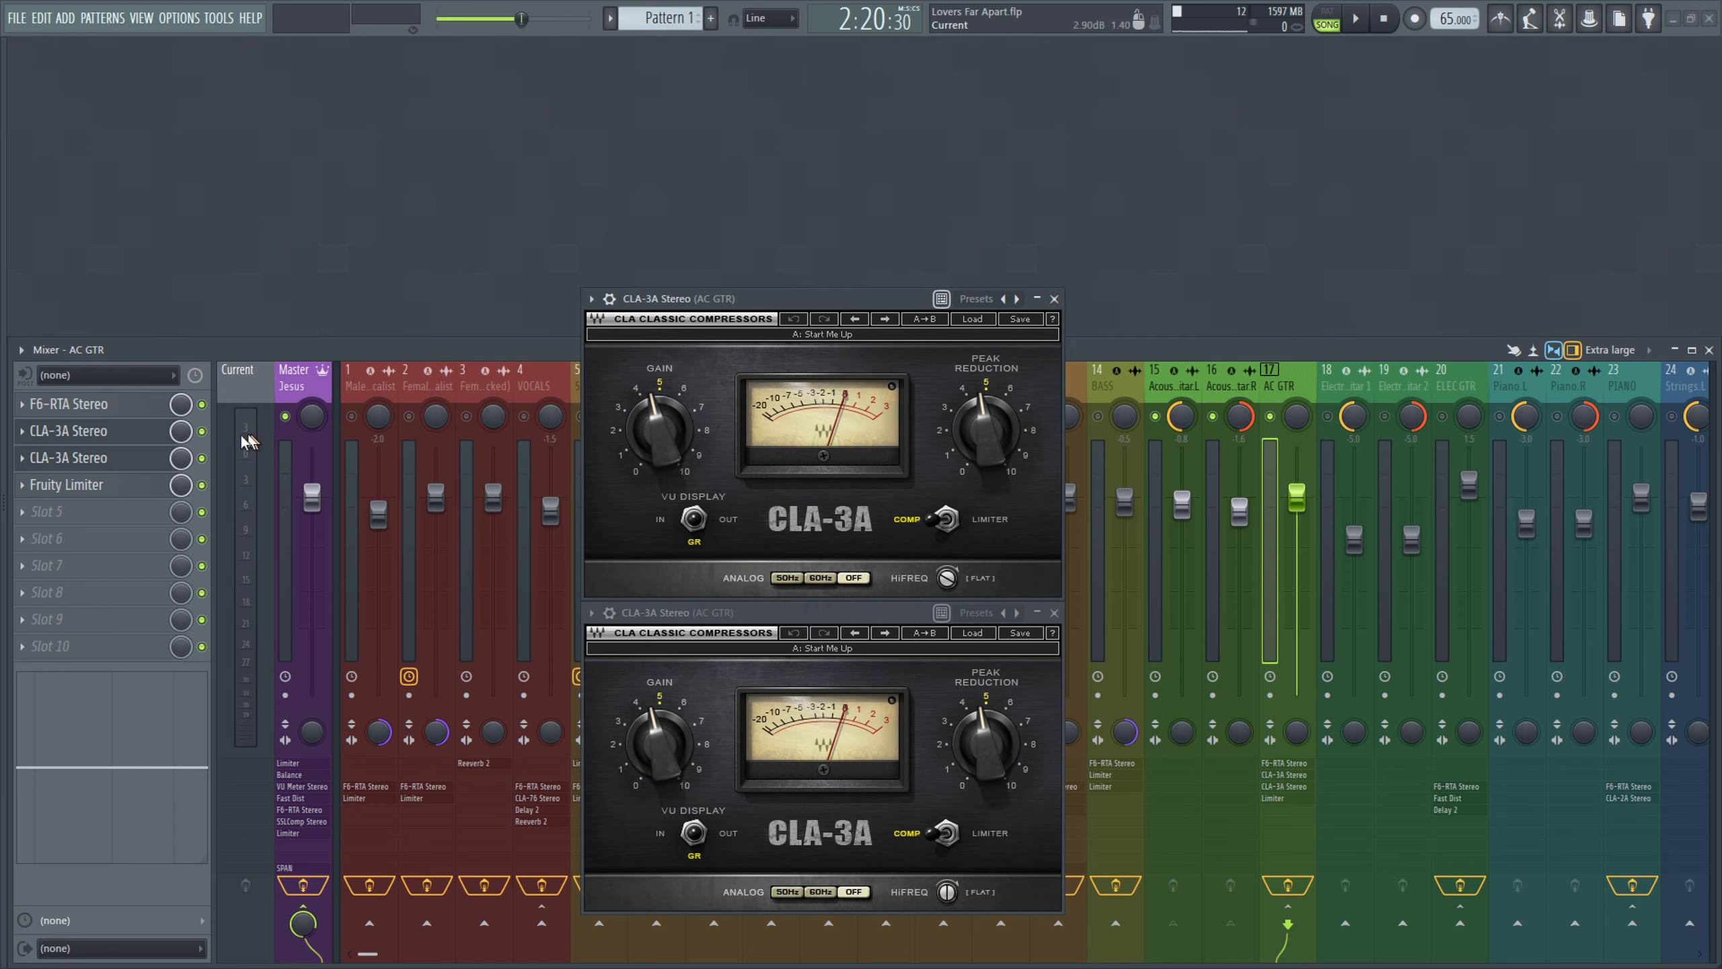
- Compare the acoustic guitars' playback with both CLA-3A compressors bypassed and with both enabled
{"action": "left_click", "coordinate": [201, 430]}
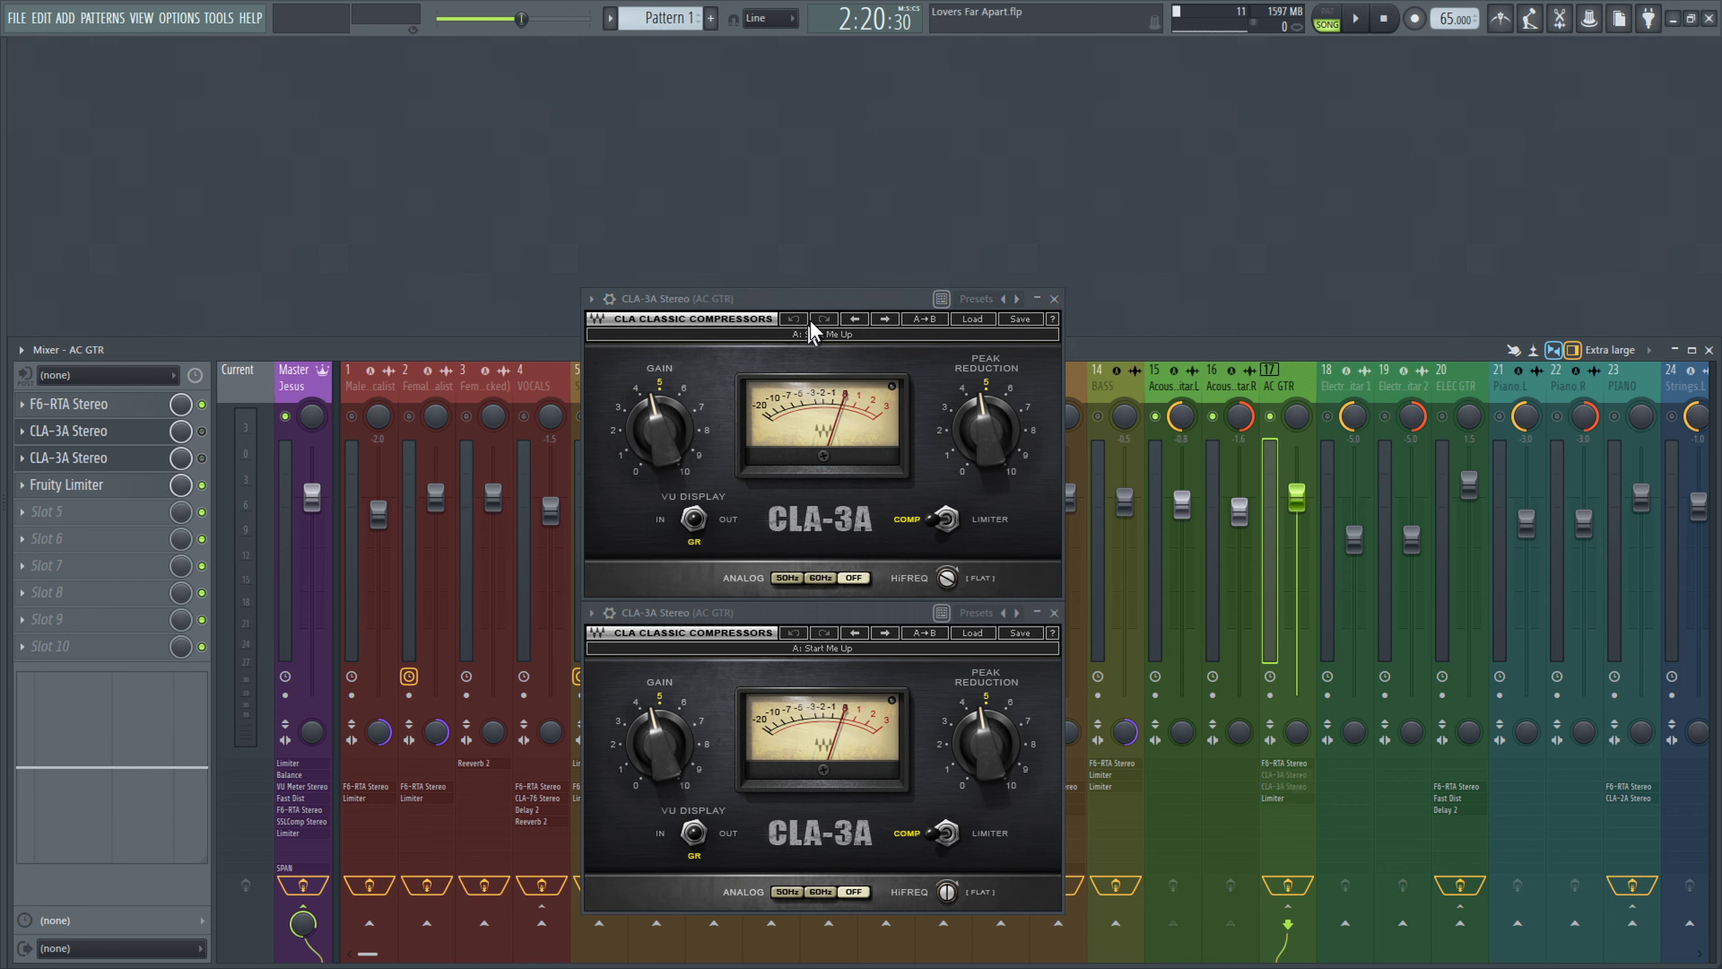
{"action": "key", "text": "space"}
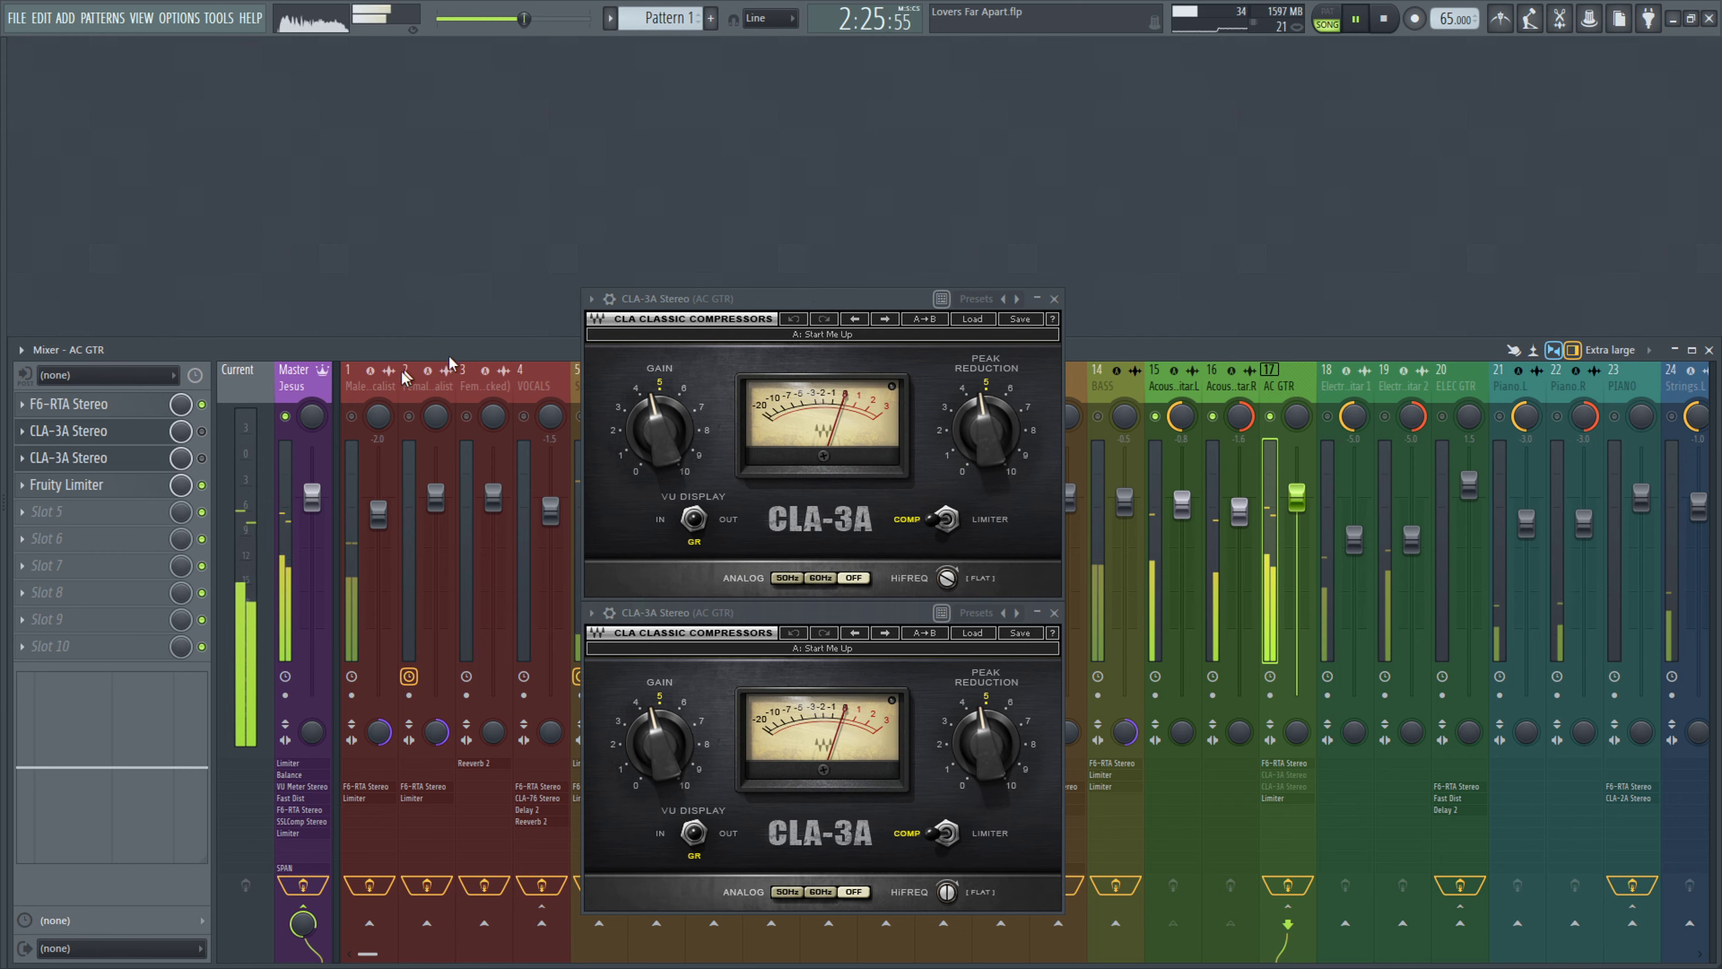
{"action": "left_click", "coordinate": [201, 431]}
{"action": "key", "text": "space"}
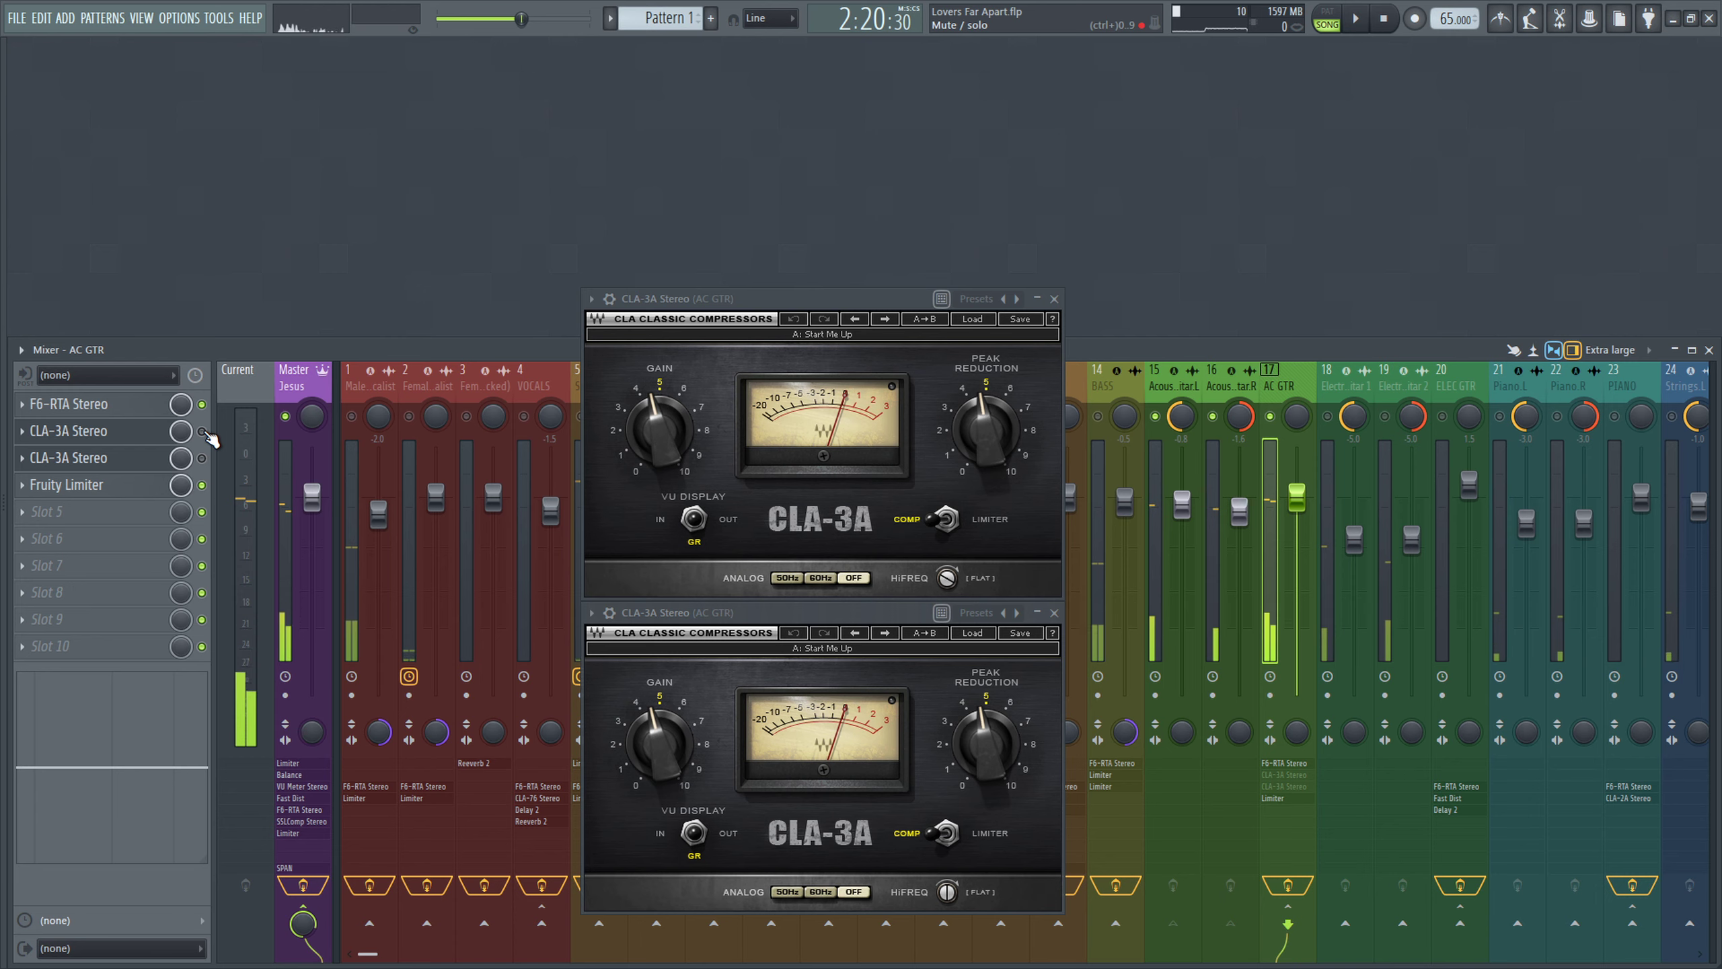
{"action": "left_click", "coordinate": [201, 458]}
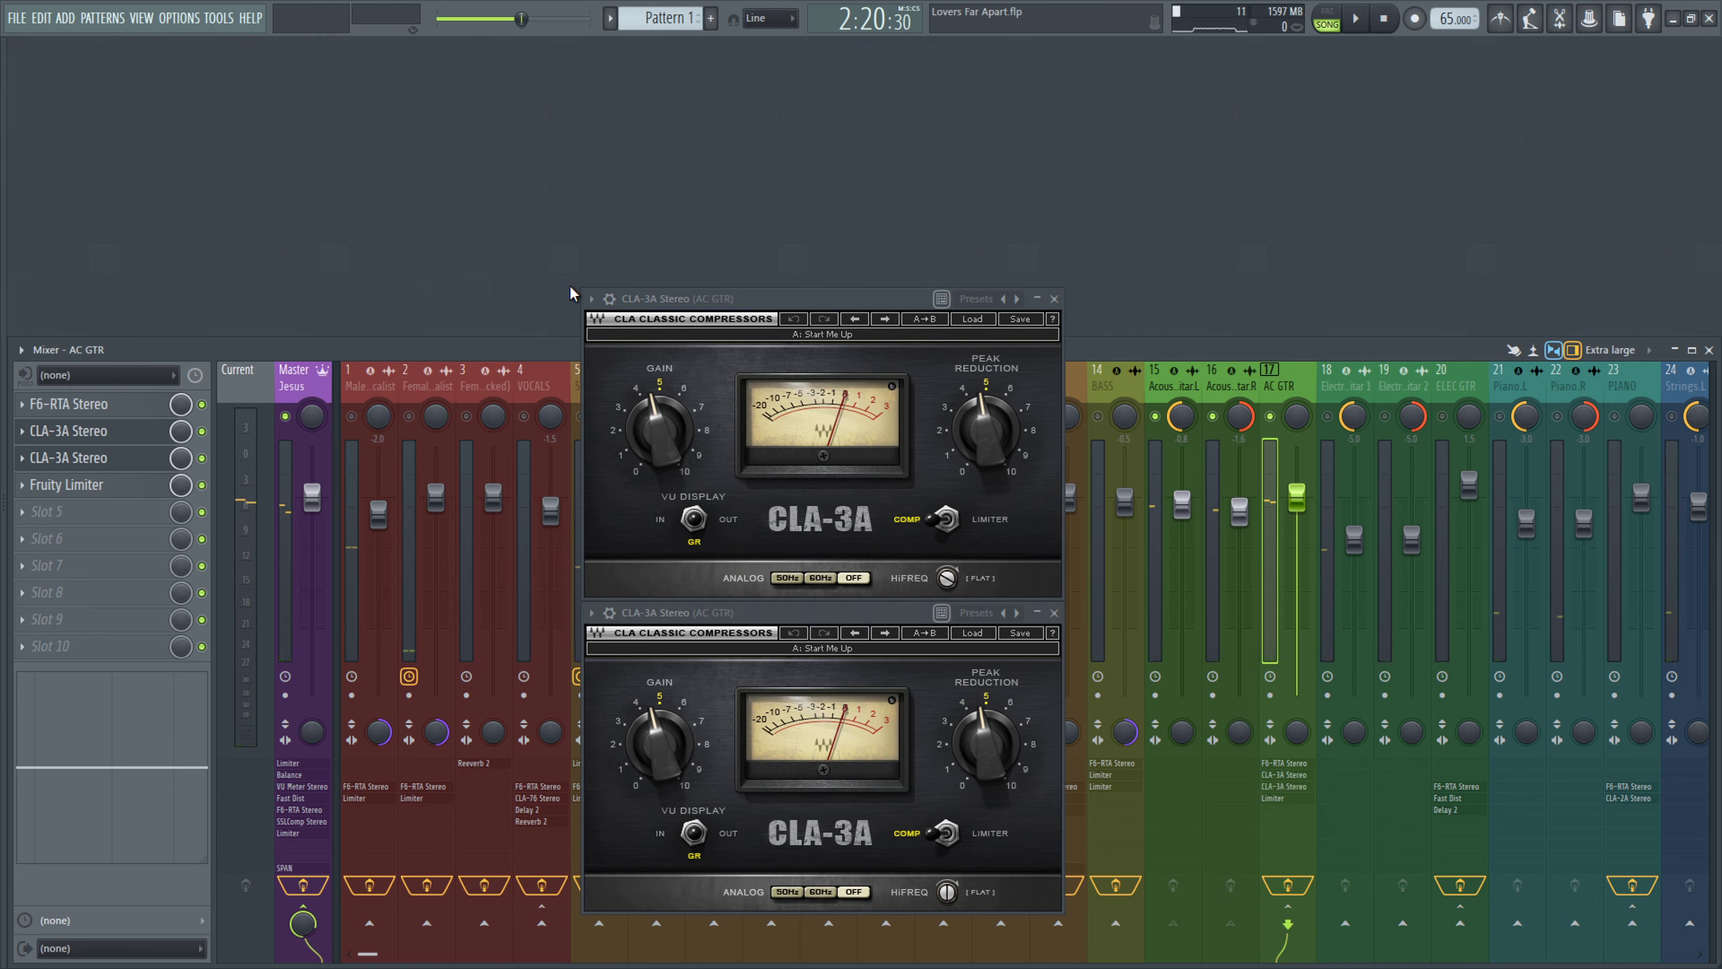
{"action": "key", "text": "space"}
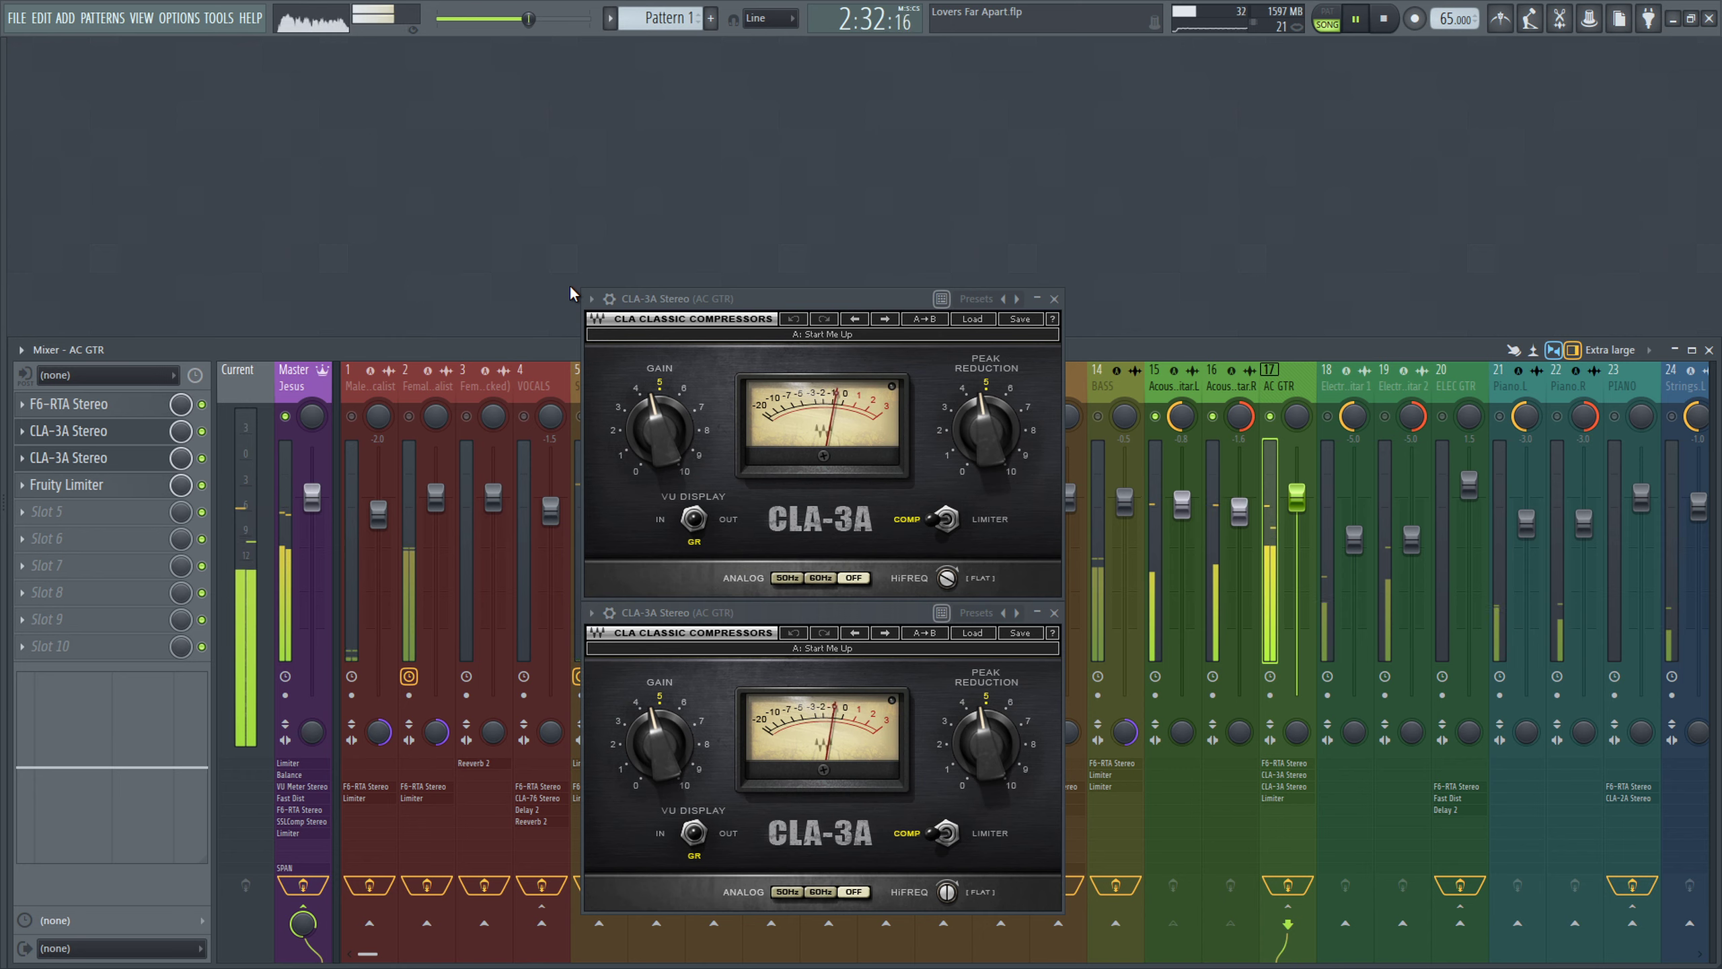
{"action": "key", "text": "space"}
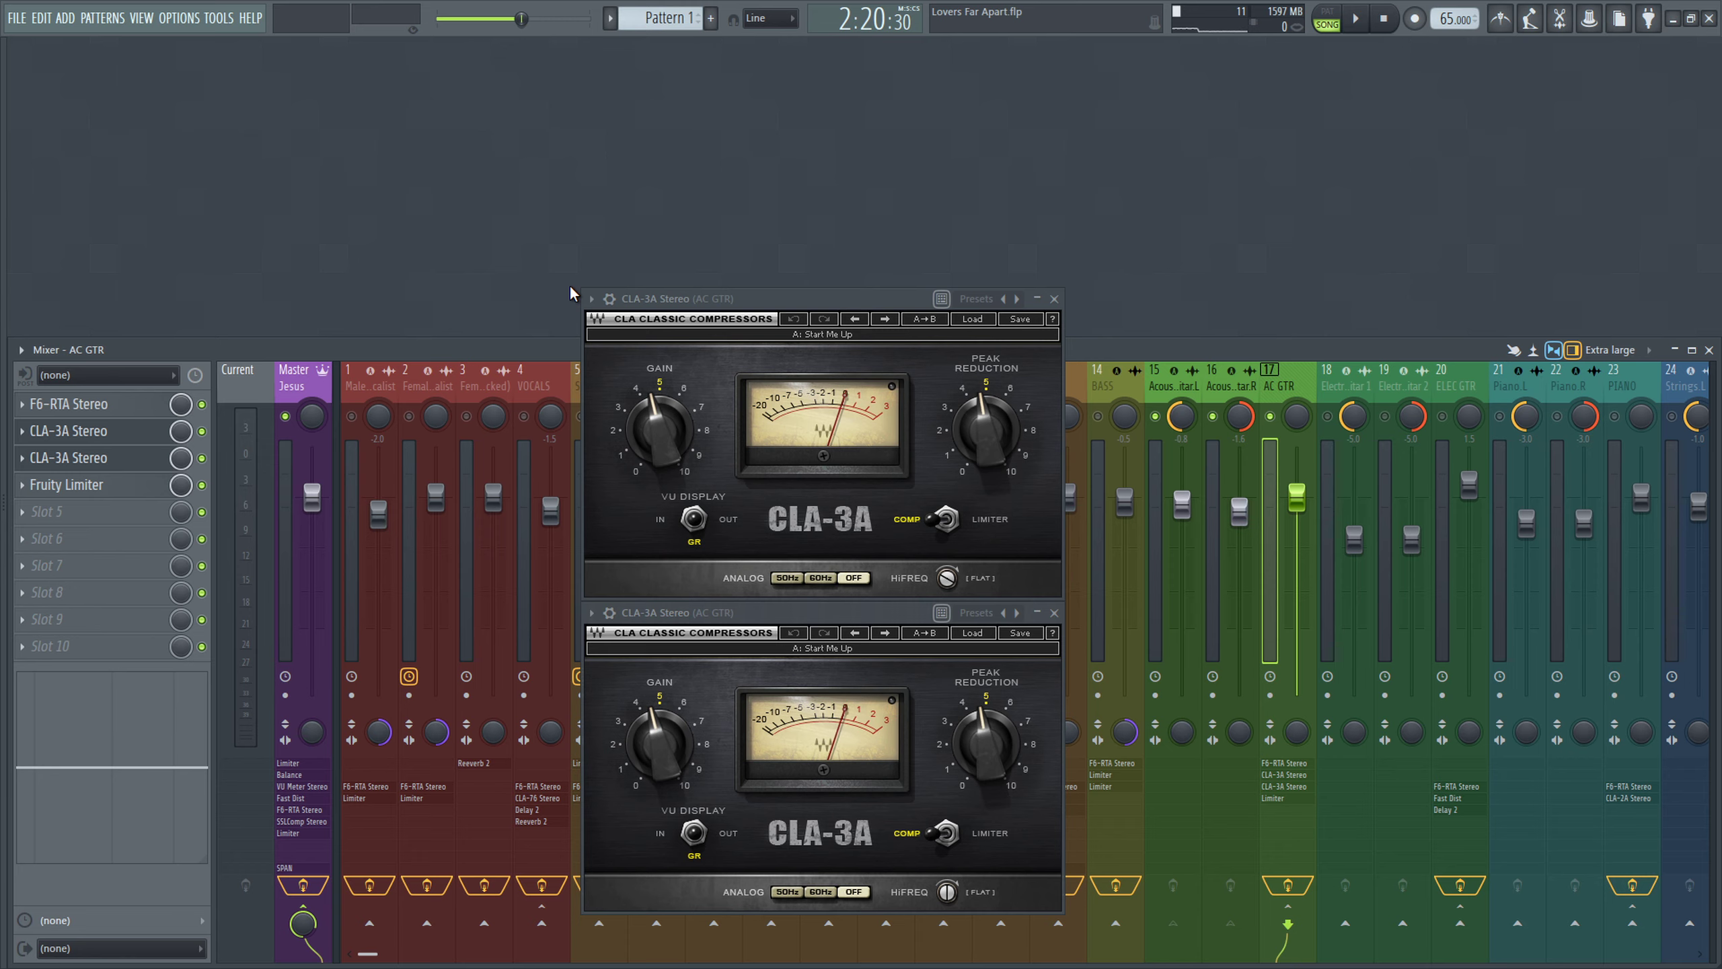
- Review both CLA-3A compressors, then check the AC GTR bus's F6-RTA Stereo equalizer and close it
{"action": "left_click", "coordinate": [771, 611]}
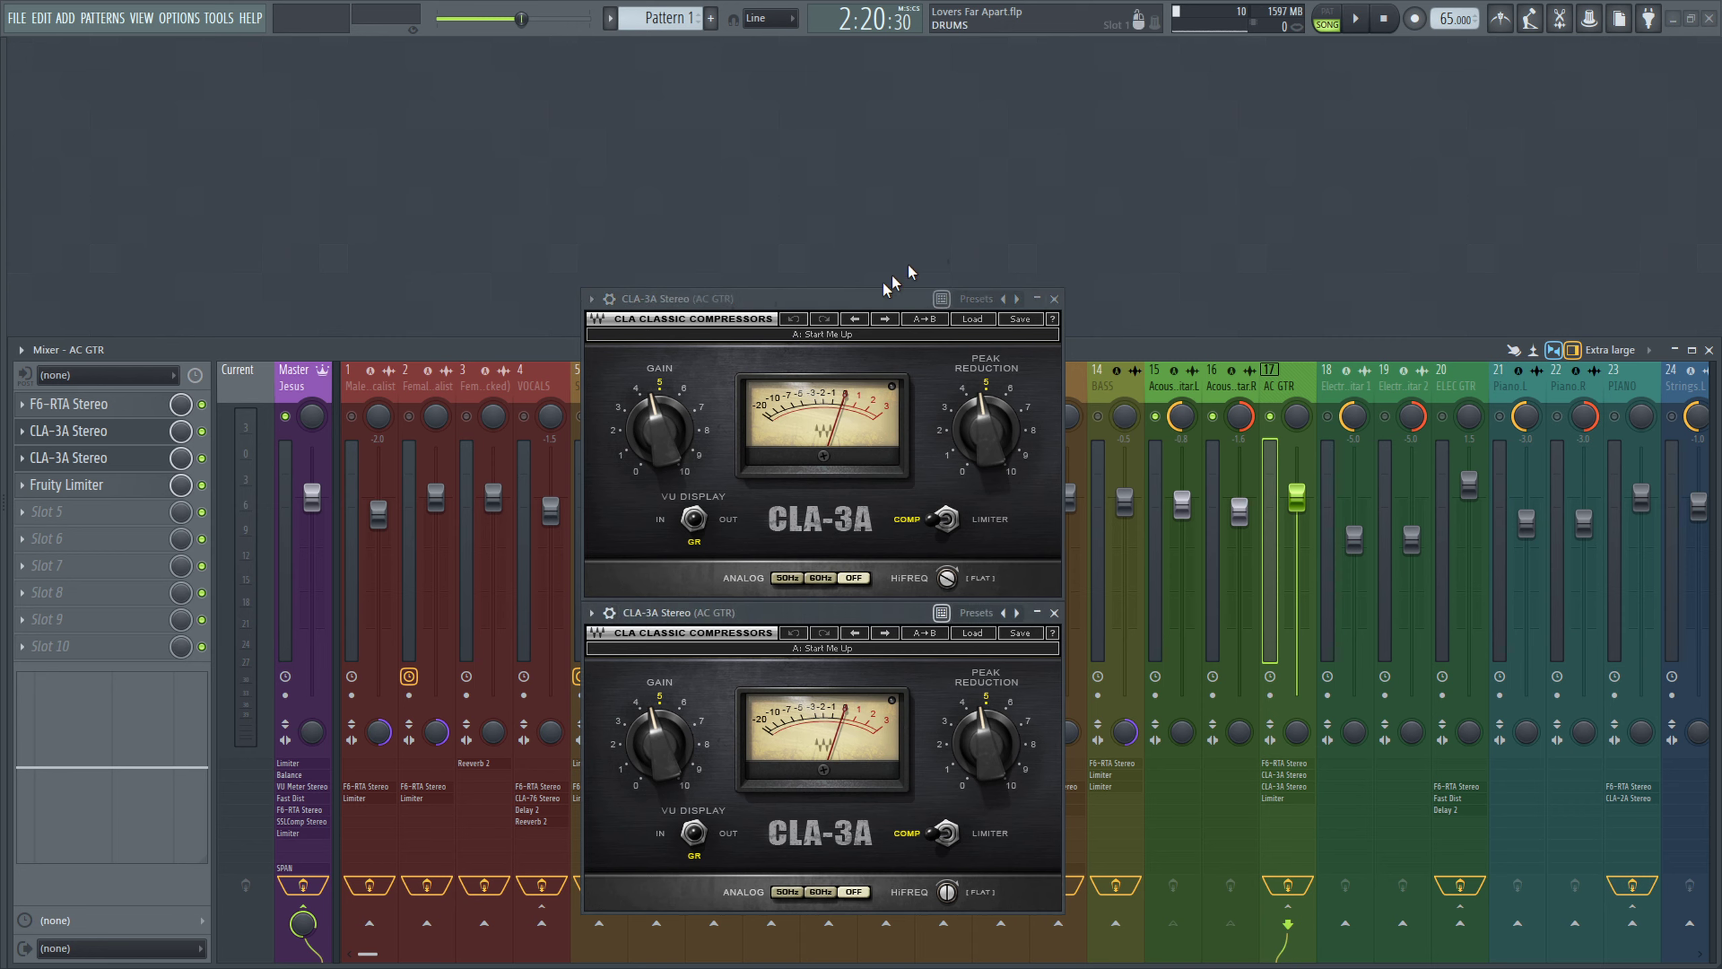
{"action": "left_click", "coordinate": [857, 303]}
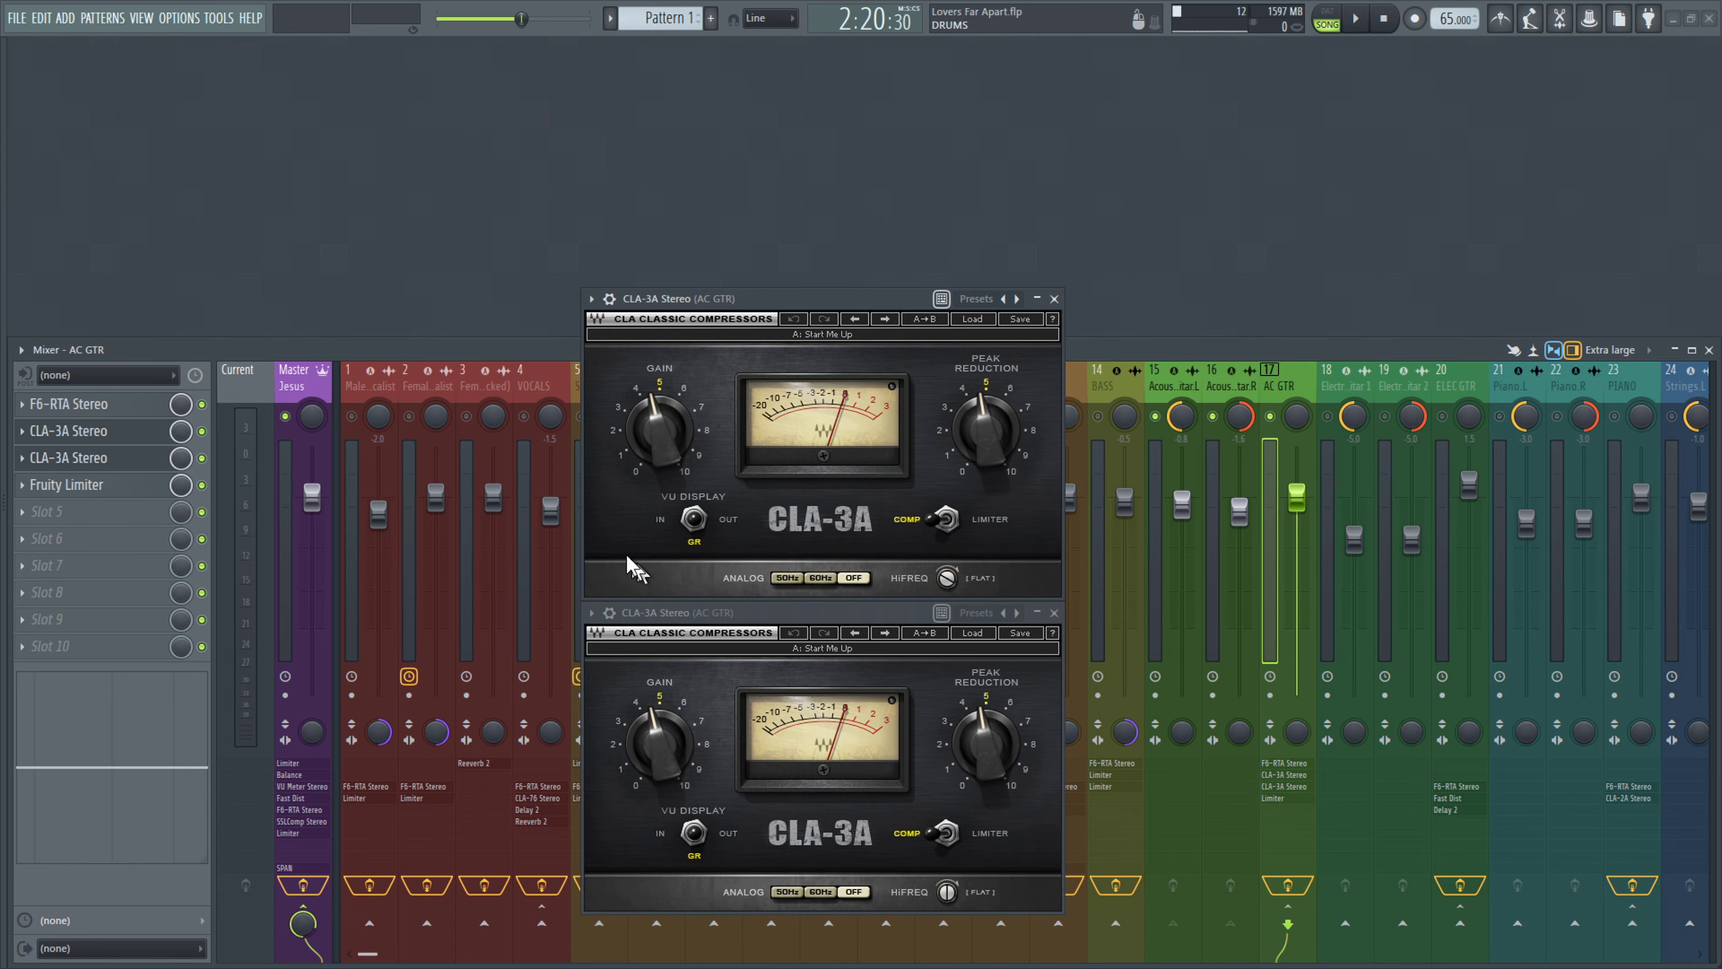
{"action": "left_click", "coordinate": [100, 406]}
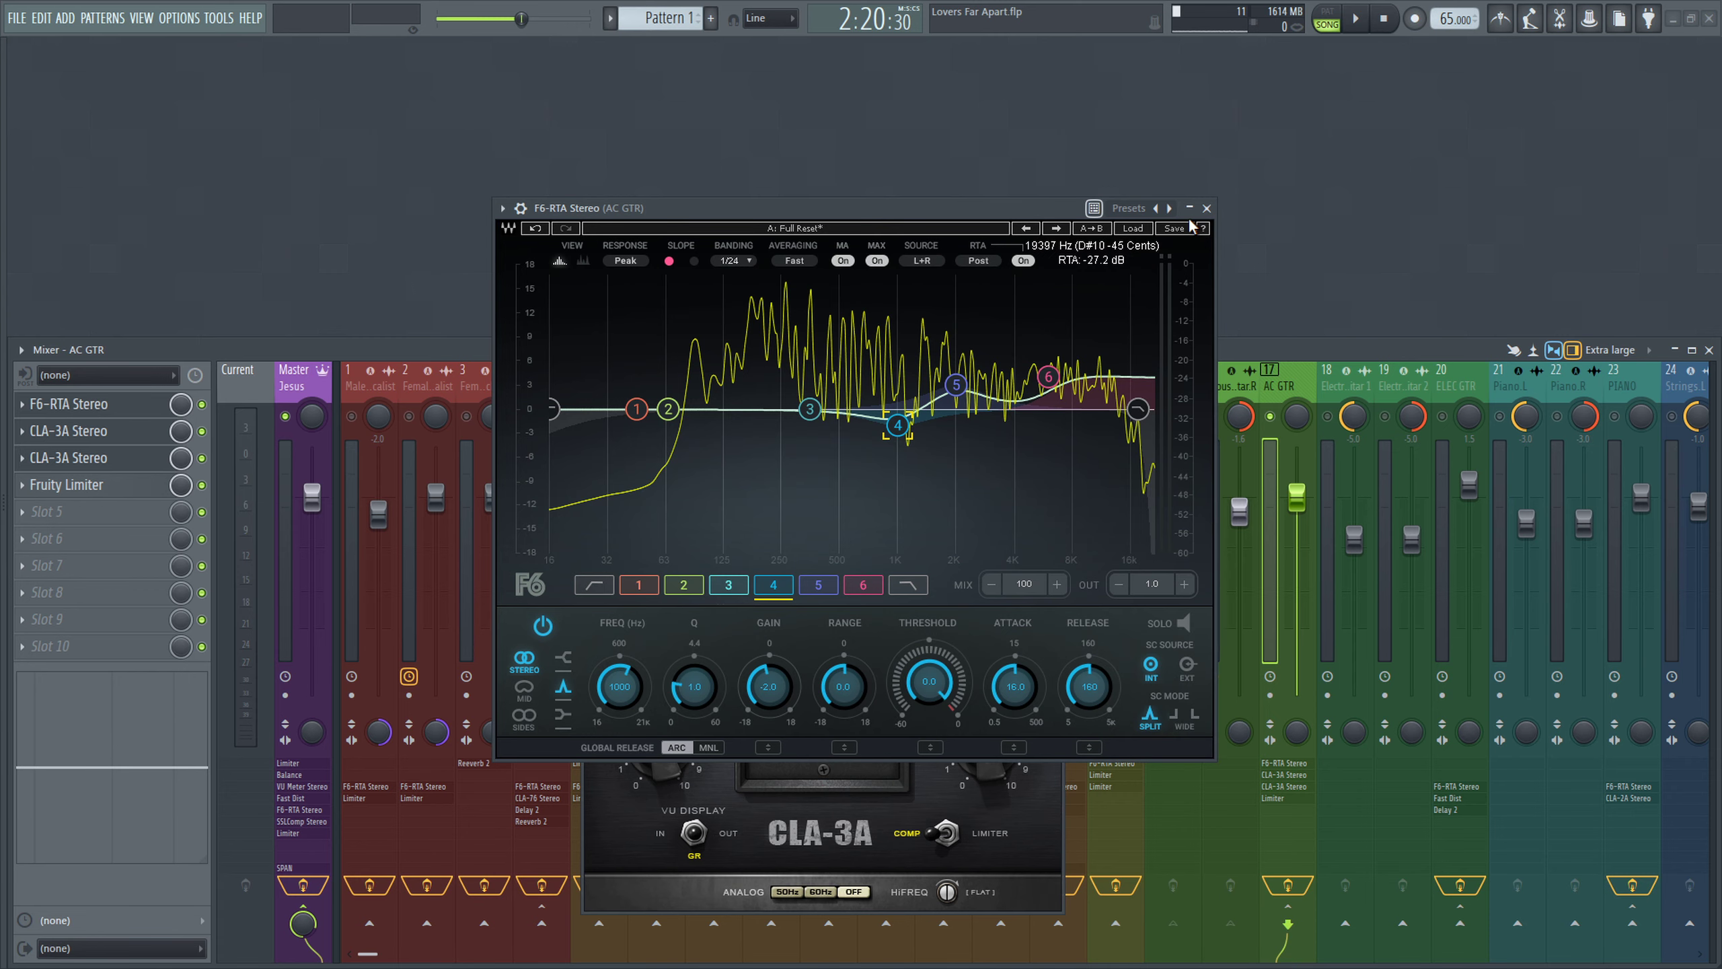
{"action": "left_click", "coordinate": [1206, 208]}
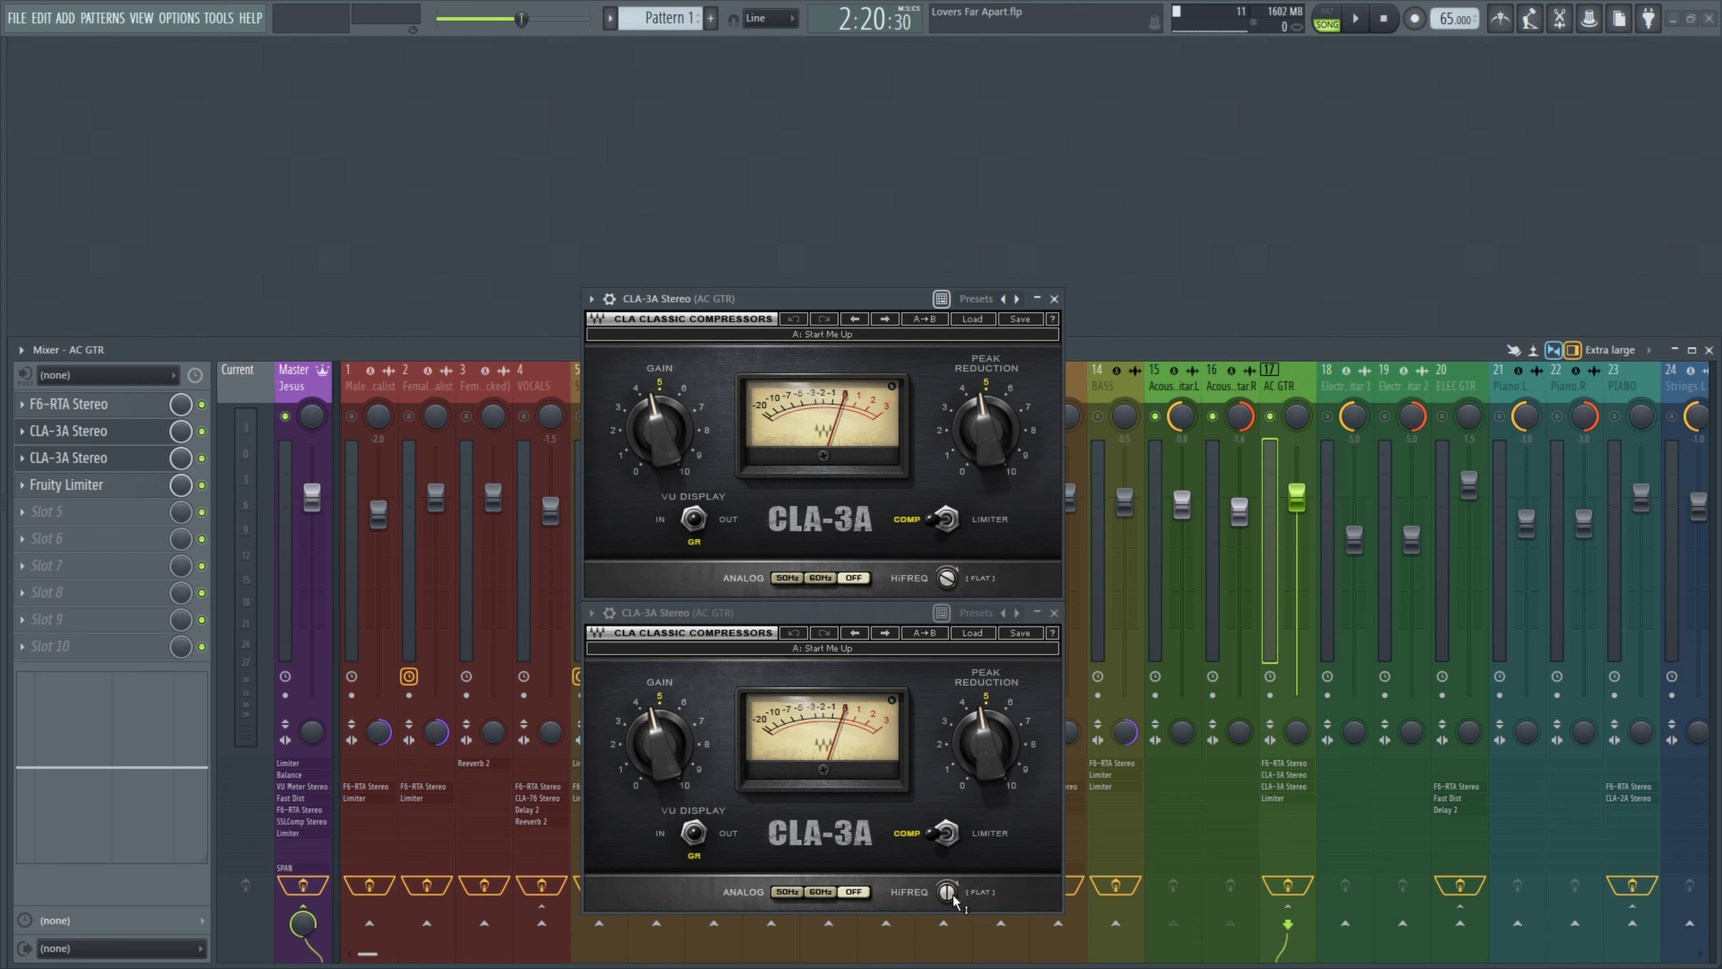
- Examine the HiFreq controls of both CLA-3A compressors, then check the AC GTR bus's Fruity Limiter and close it
{"action": "mouse_move", "coordinate": [953, 895]}
{"action": "mouse_move", "coordinate": [947, 580]}
{"action": "left_click", "coordinate": [813, 294]}
{"action": "left_click", "coordinate": [98, 487]}
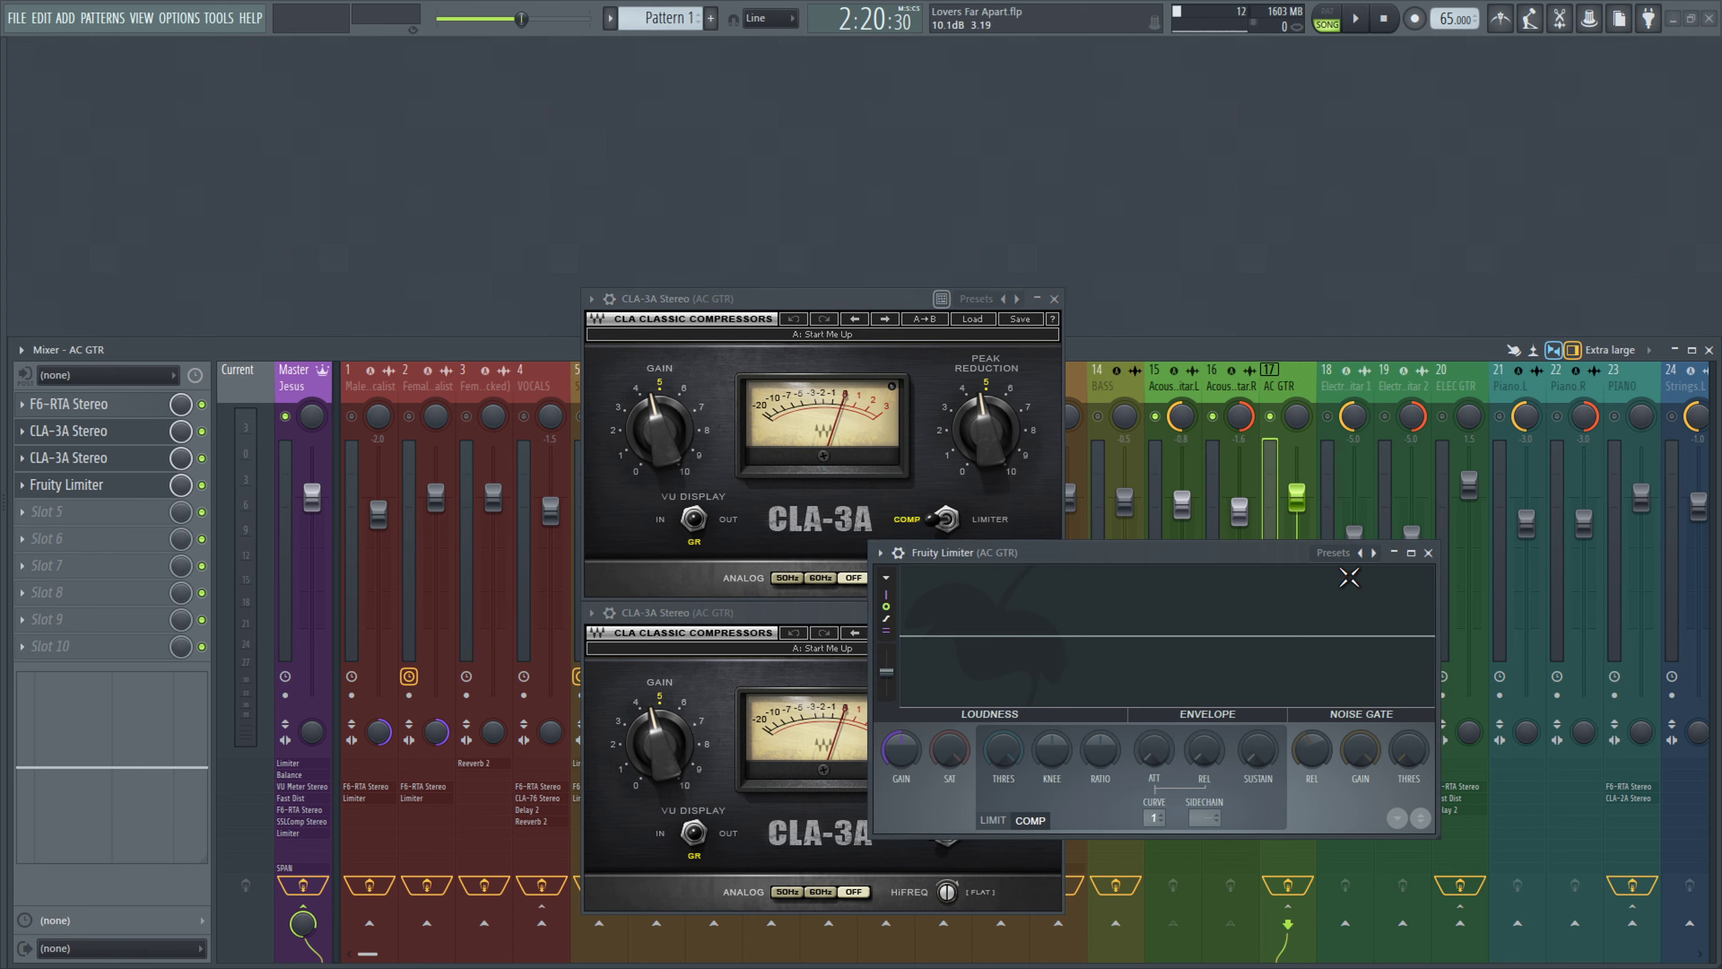
{"action": "left_click", "coordinate": [1428, 552]}
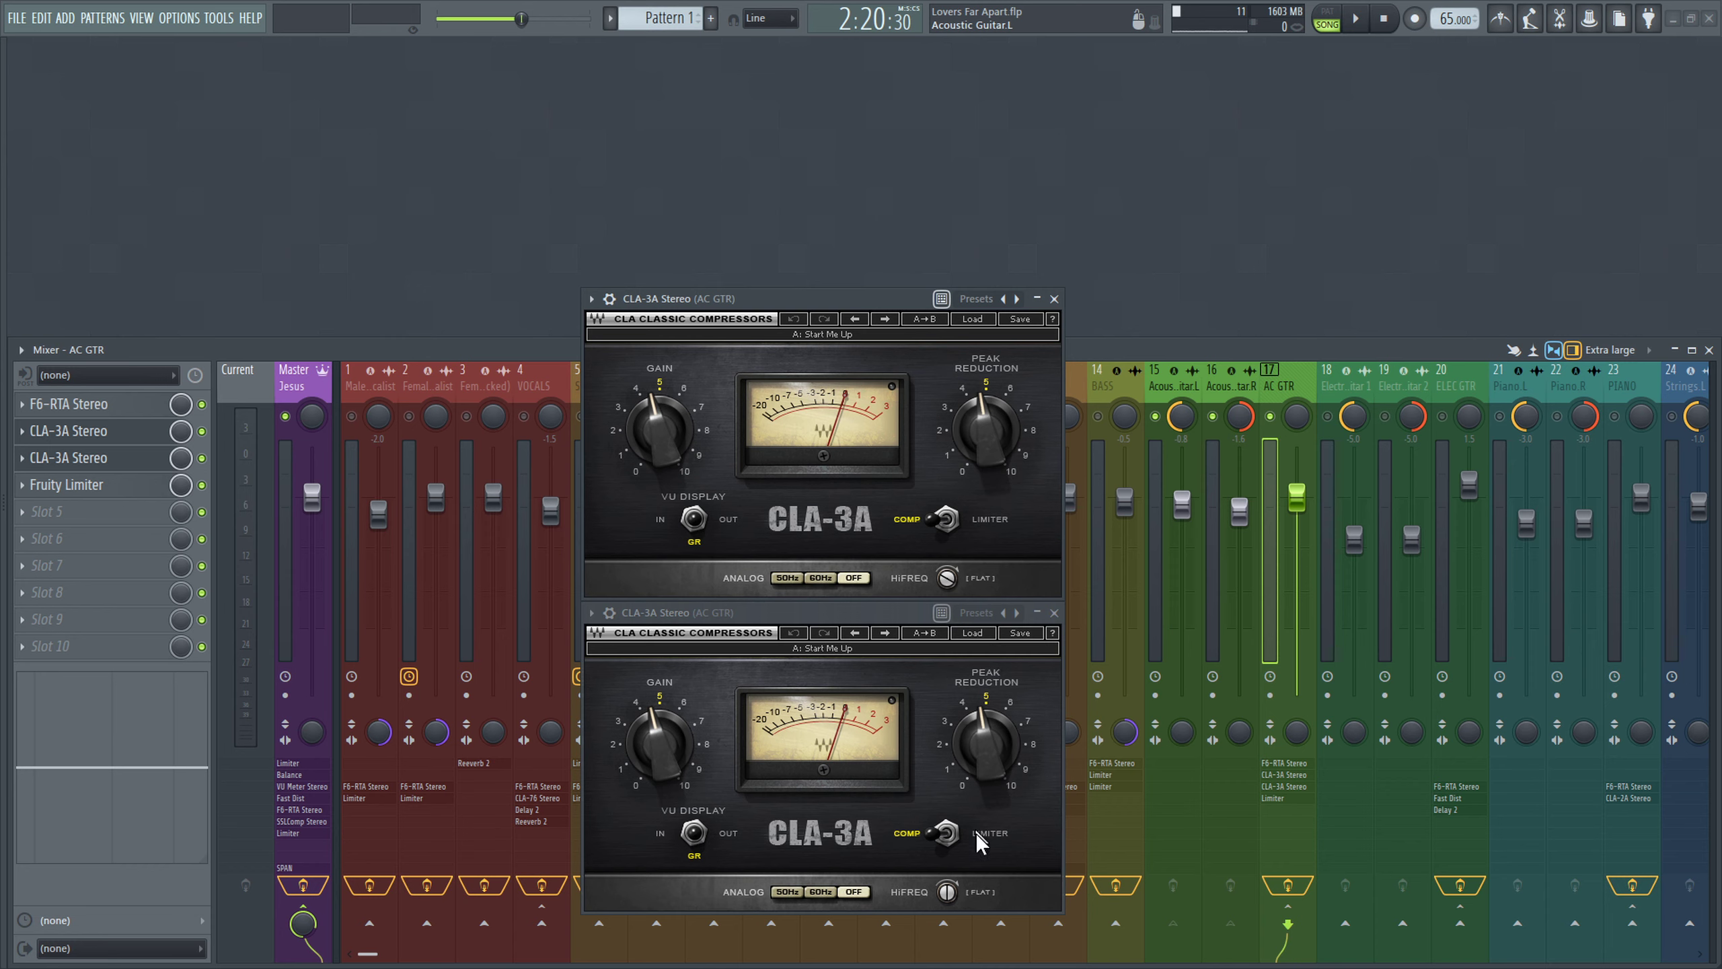
- Close both CLA-3A windows and take the acoustic guitars out of solo so that all mixer tracks are active
{"action": "left_click", "coordinate": [1054, 298]}
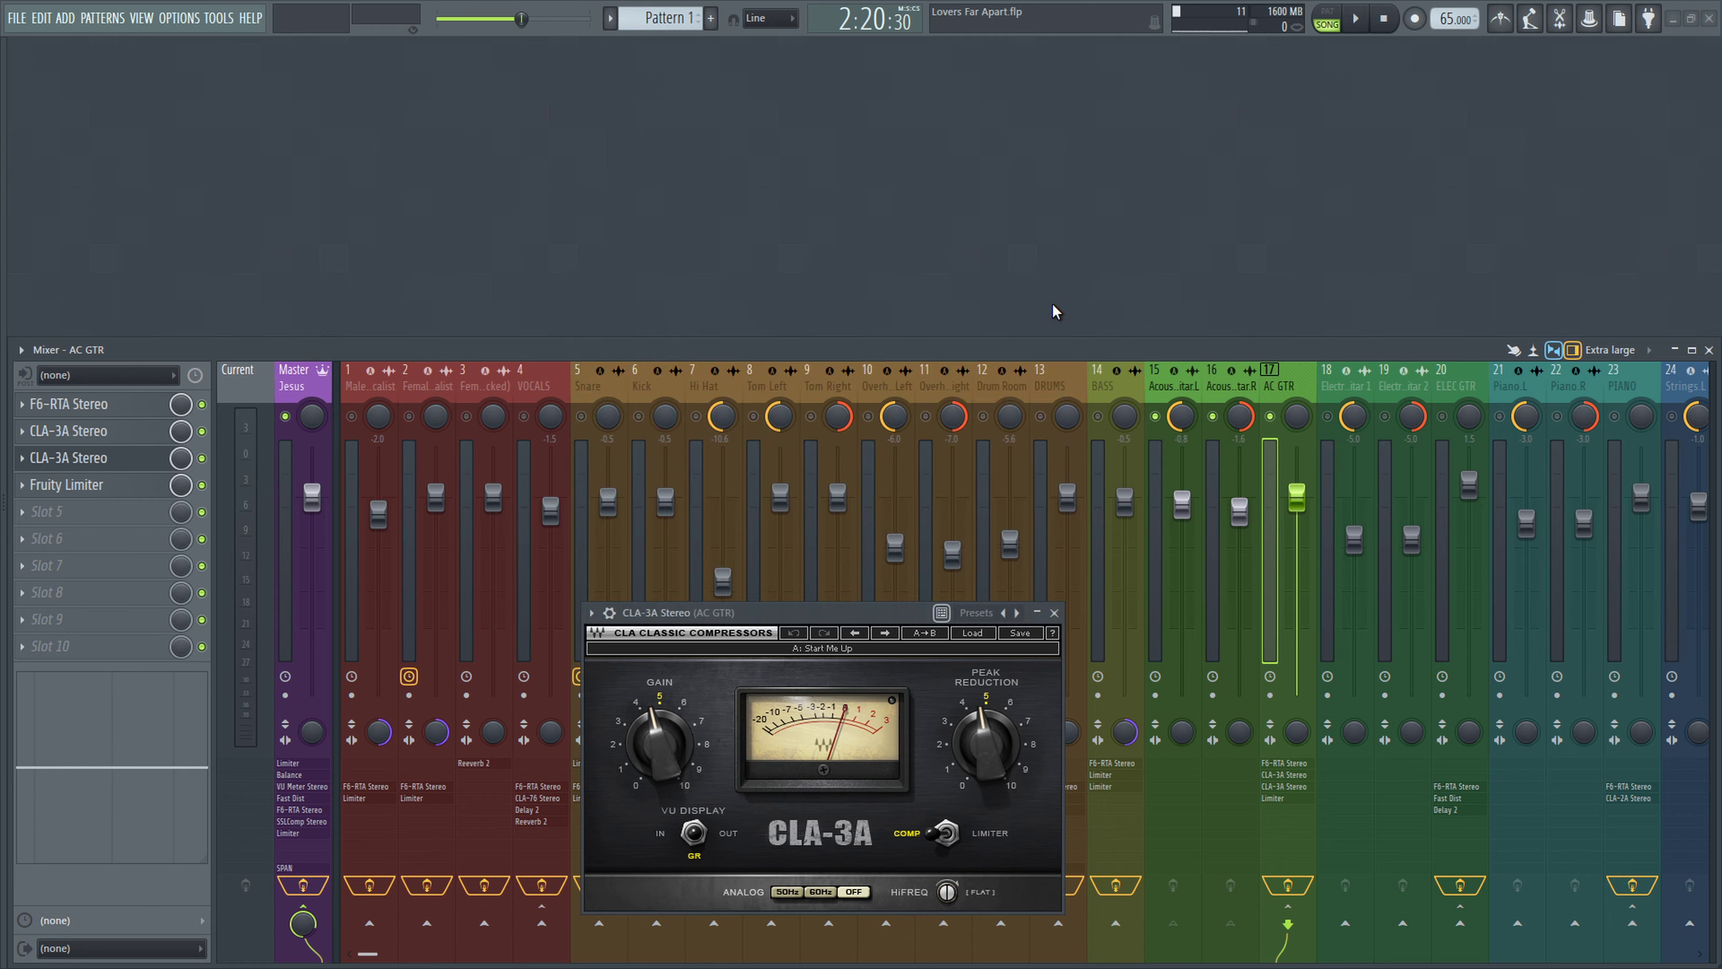
{"action": "left_click", "coordinate": [1054, 613]}
{"action": "right_click", "coordinate": [1157, 414]}
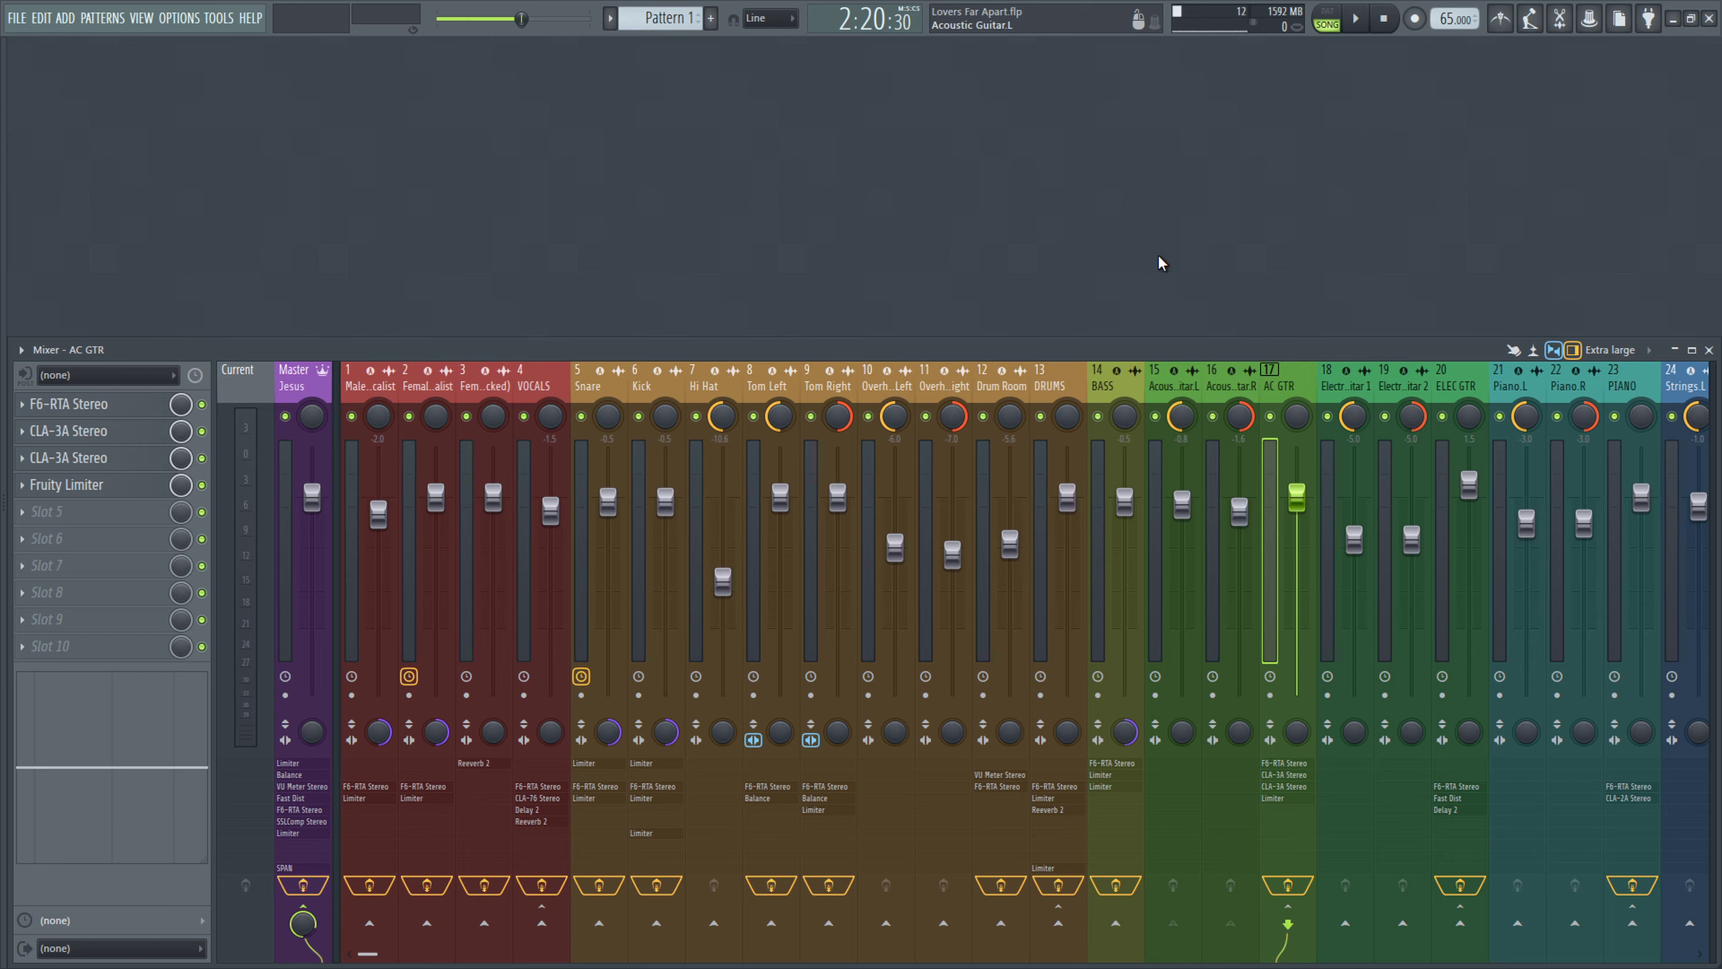
{"action": "key", "text": "F5"}
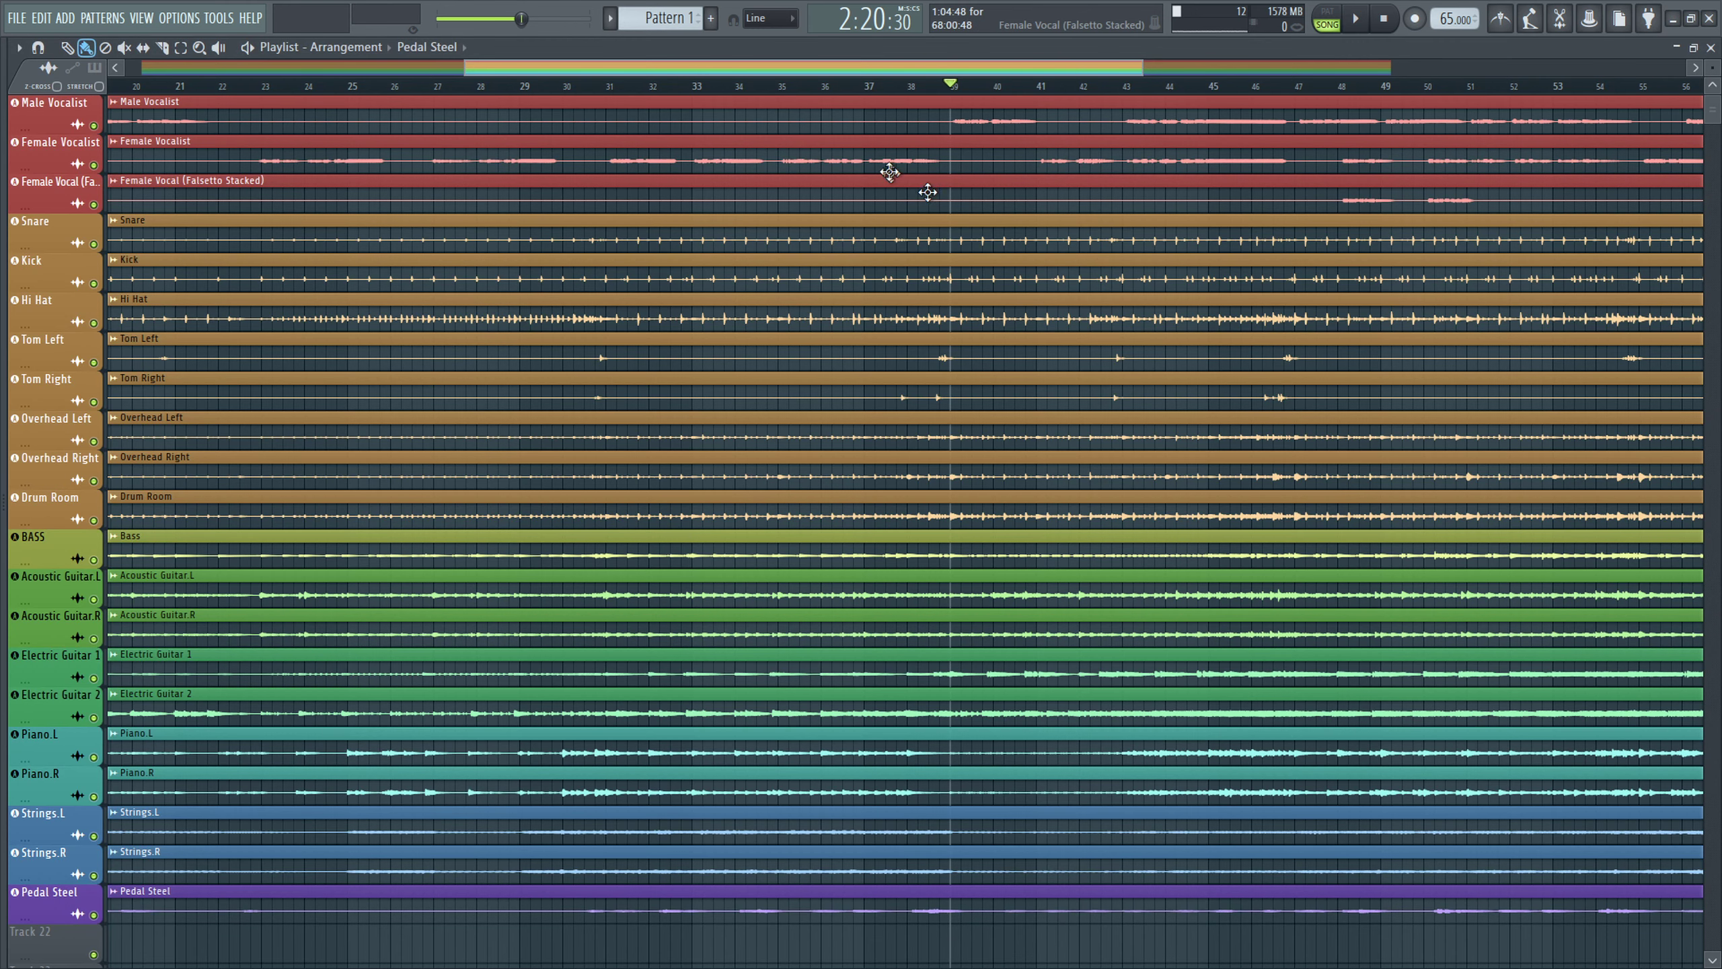
{"action": "key", "text": "F5"}
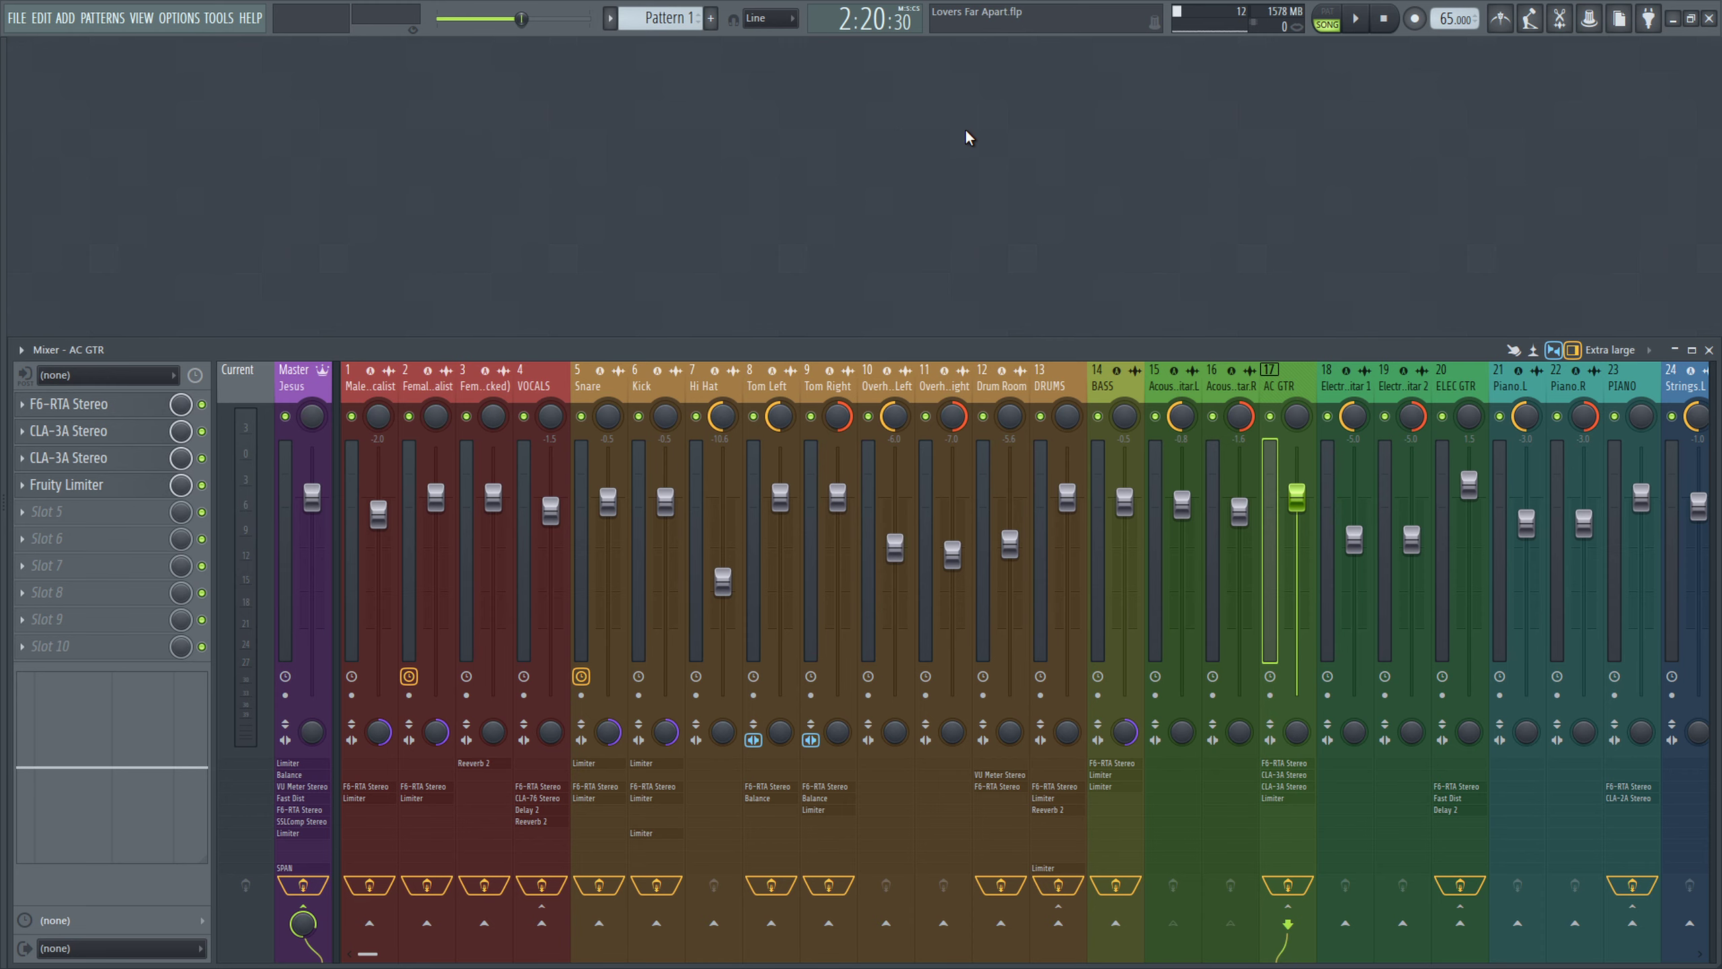
{"action": "key", "text": "alt+Tab"}
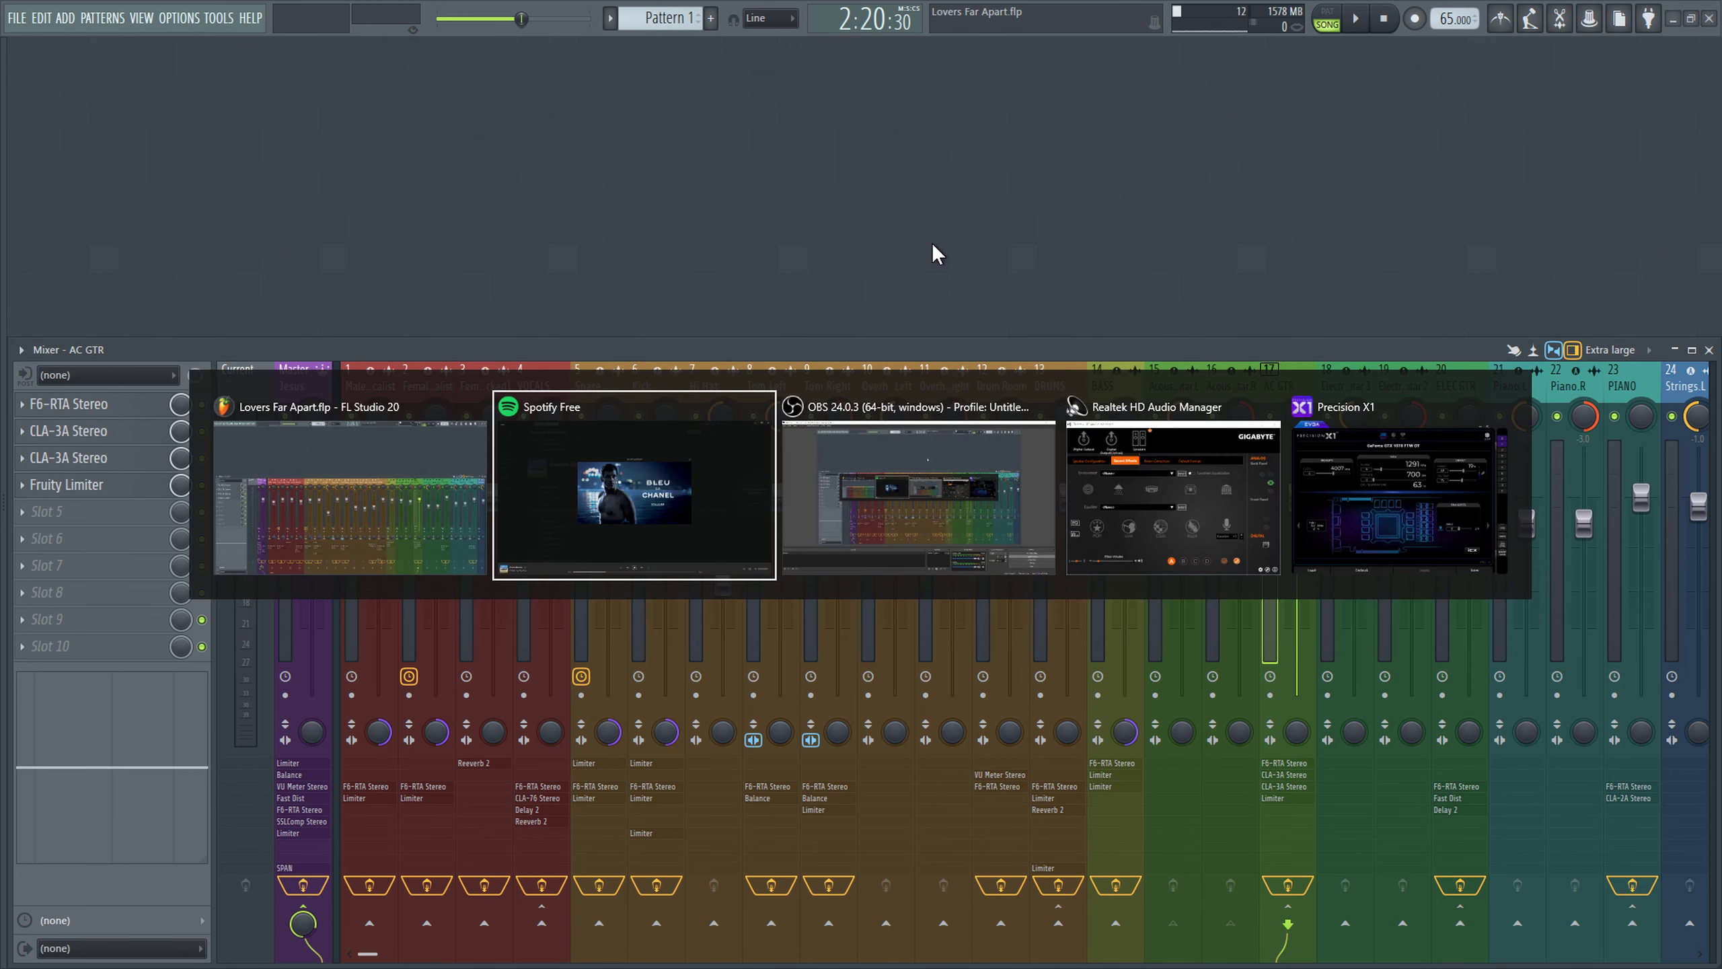
{"action": "left_click", "coordinate": [337, 451]}
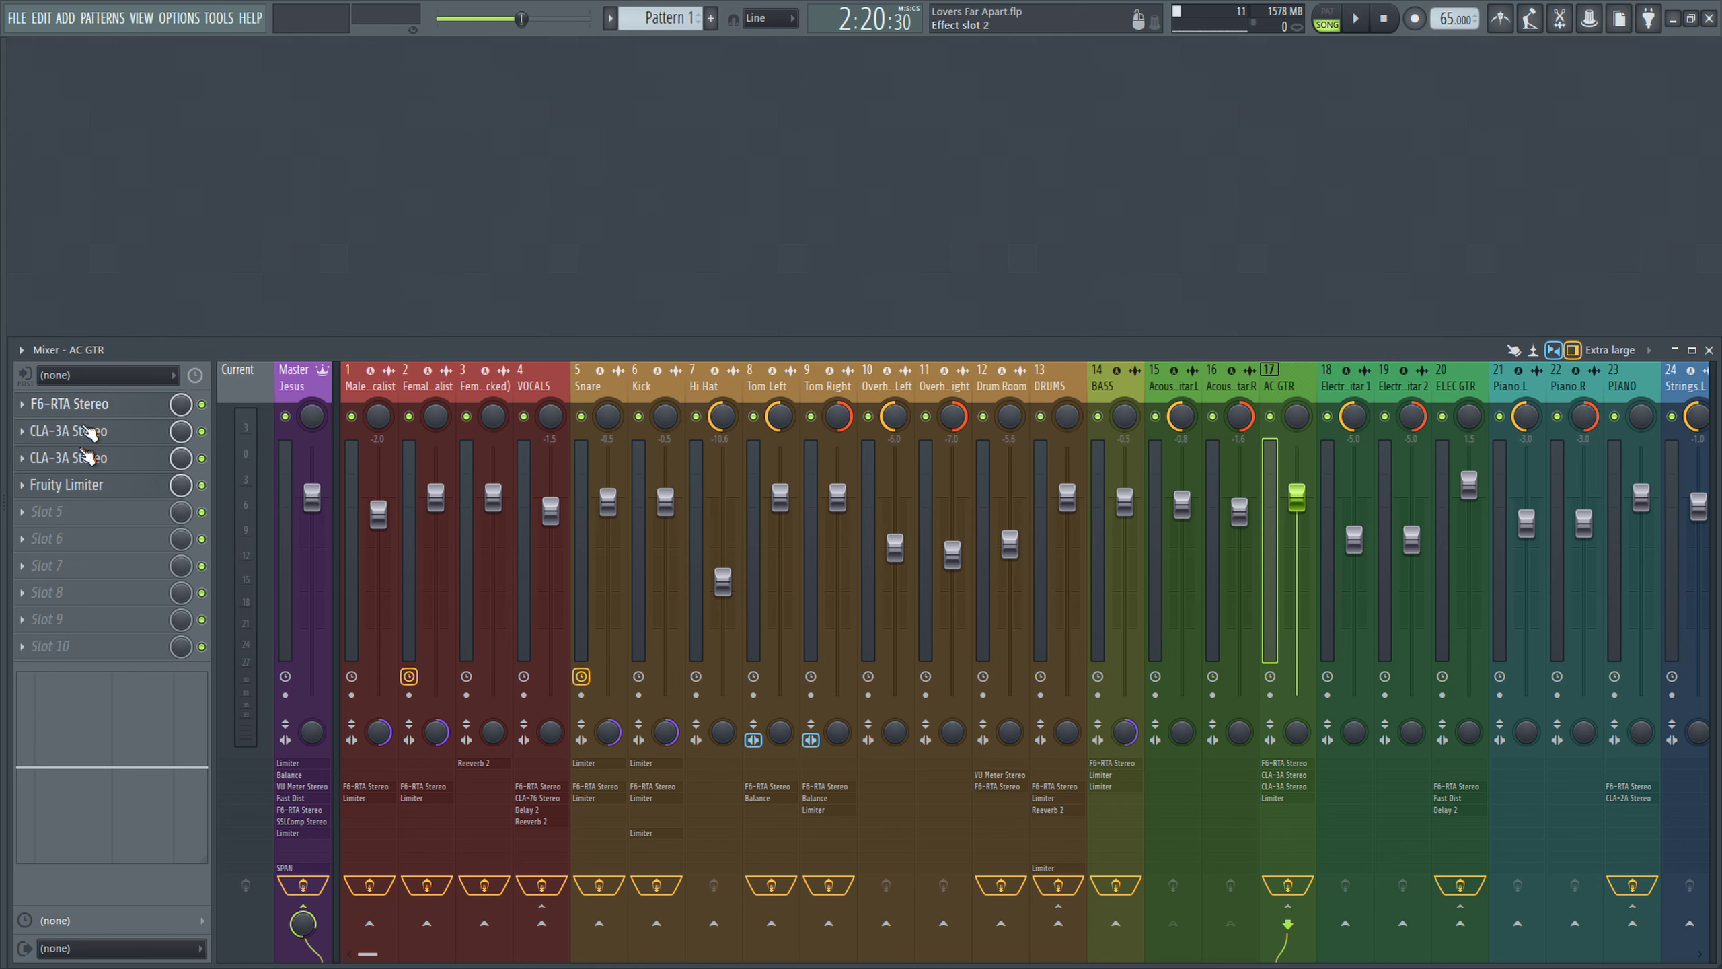
- Play the full mix with the AC GTR effects enabled, then bypass the bus's whole effect chain and play it again
{"action": "key", "text": "space"}
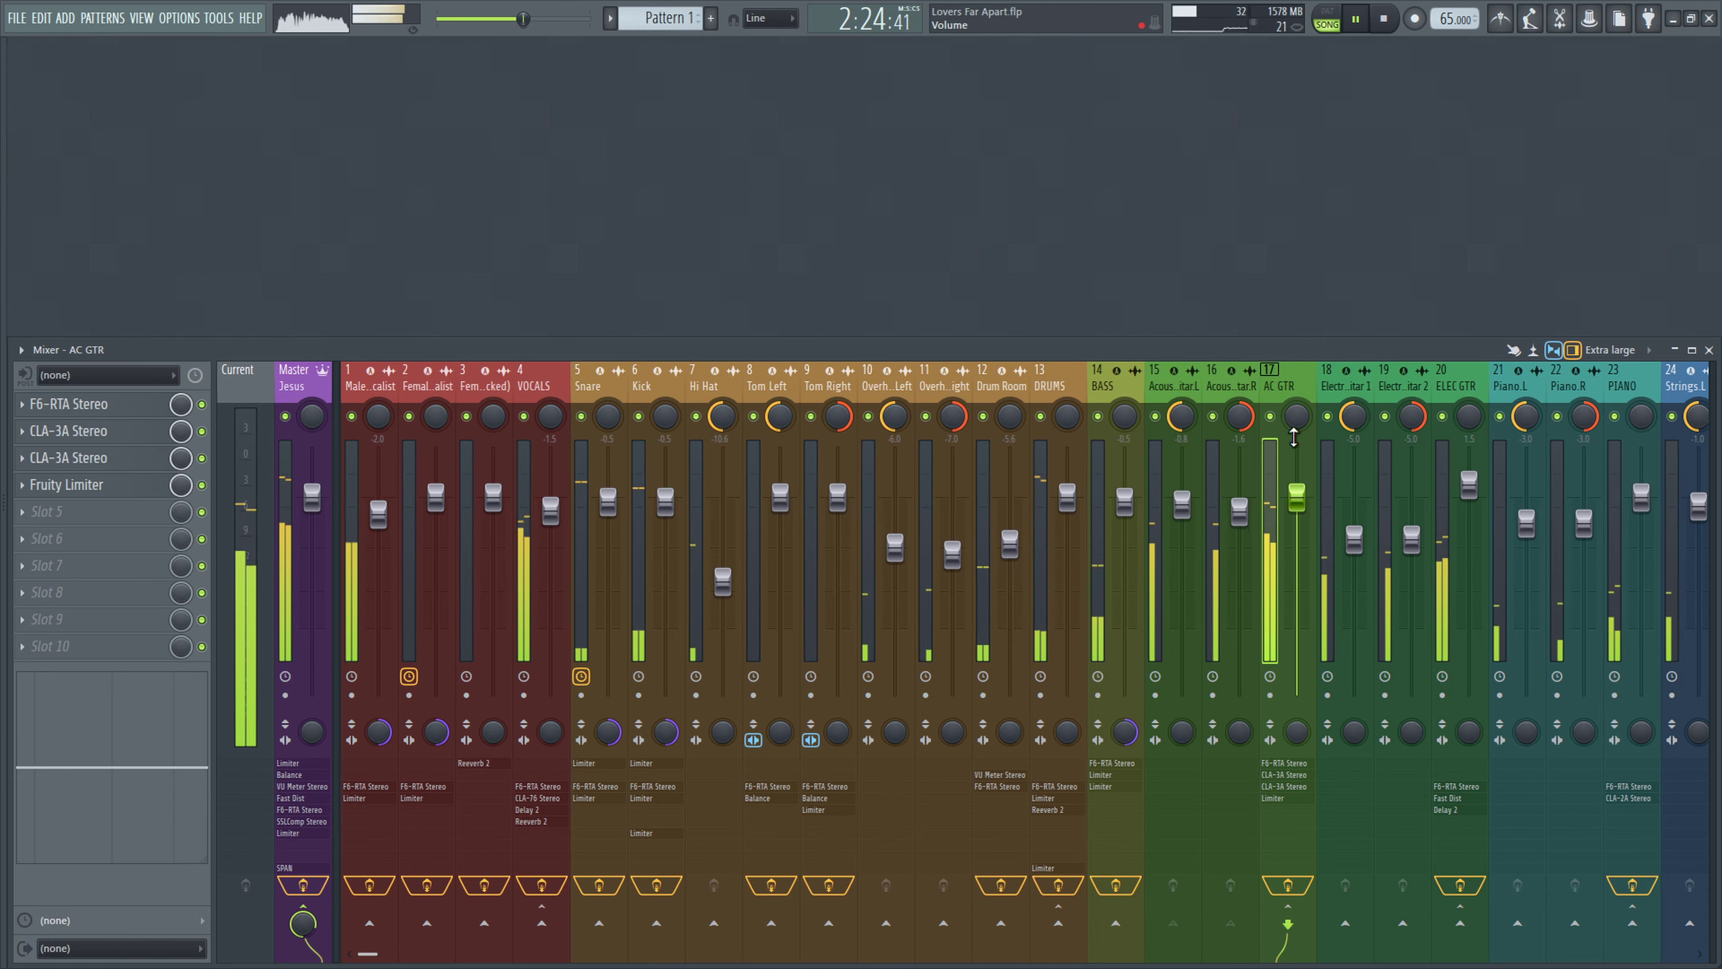
{"action": "key", "text": "space"}
{"action": "left_click", "coordinate": [1288, 885]}
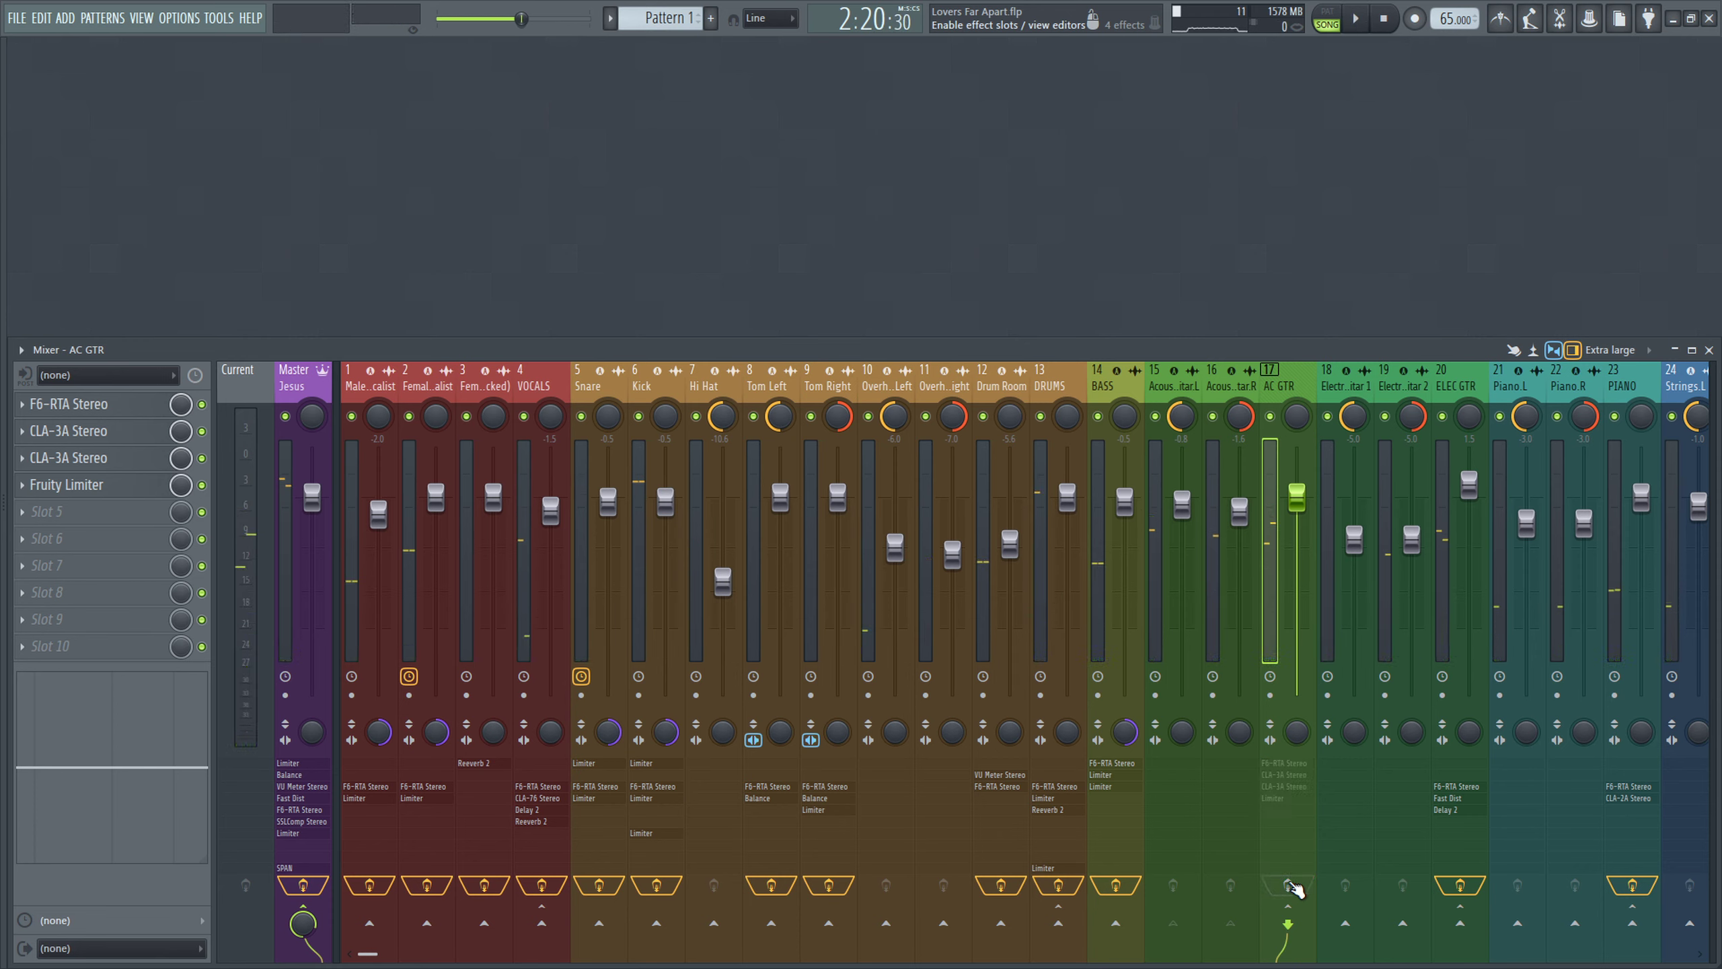
{"action": "key", "text": "space"}
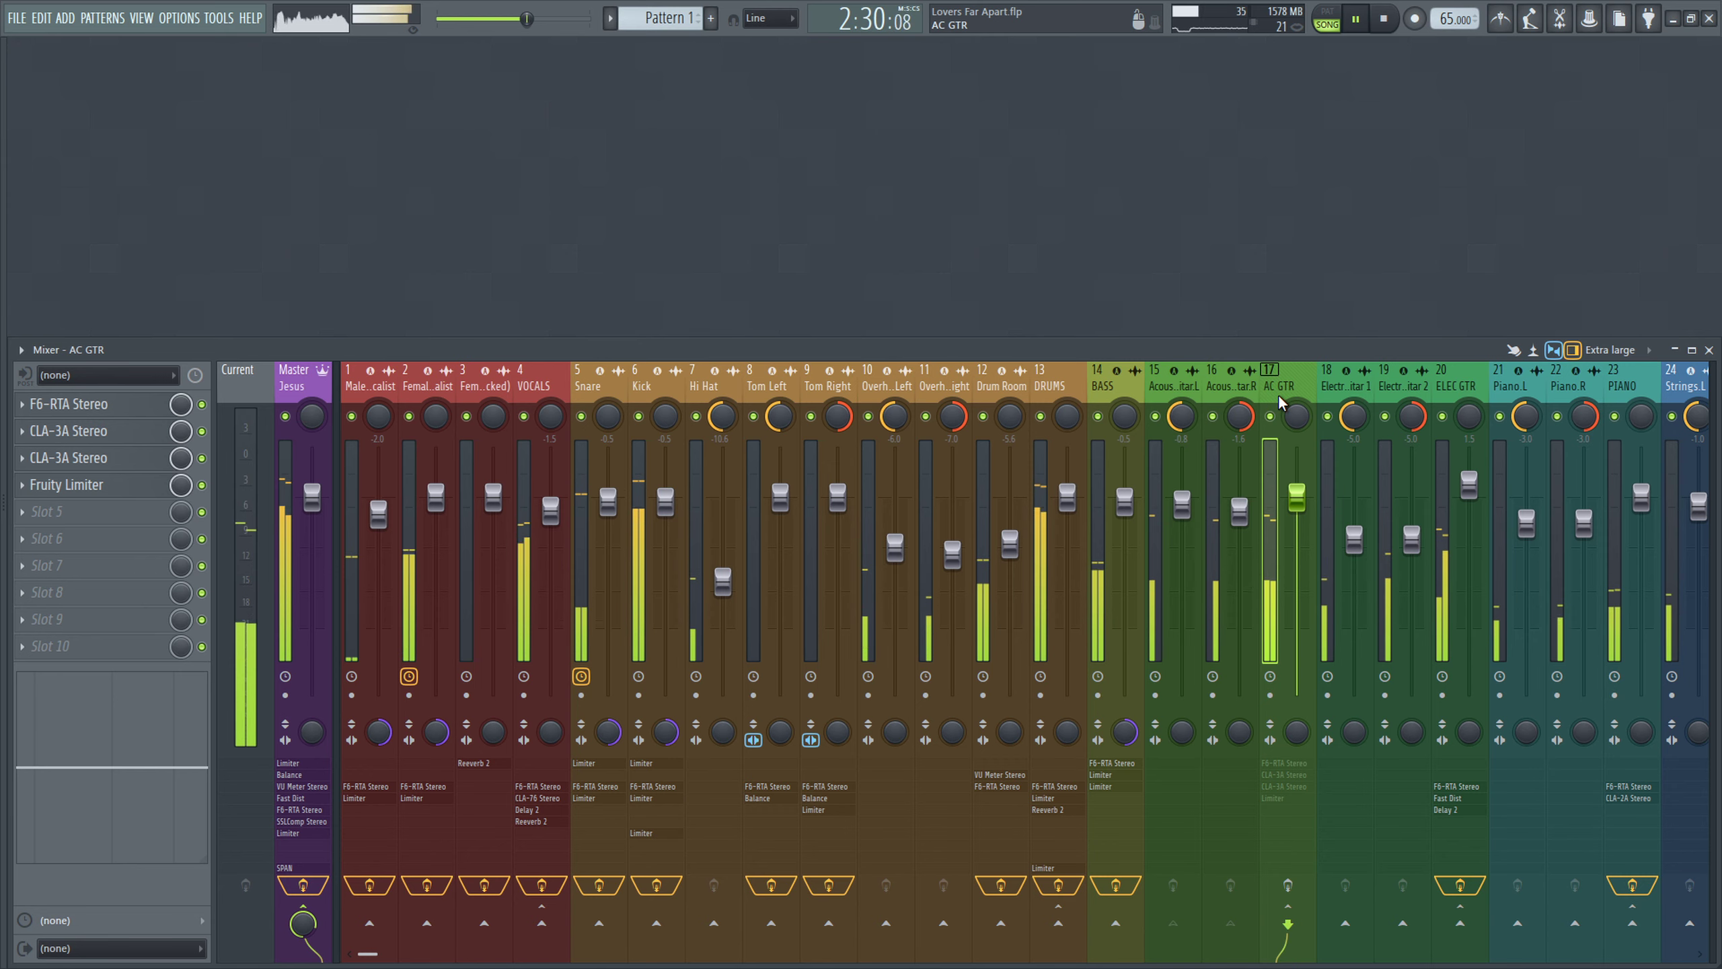
- Stop playback and check the F6-RTA Stereo equalizer on the AC GTR bus, closing it after review
{"action": "key", "text": "space"}
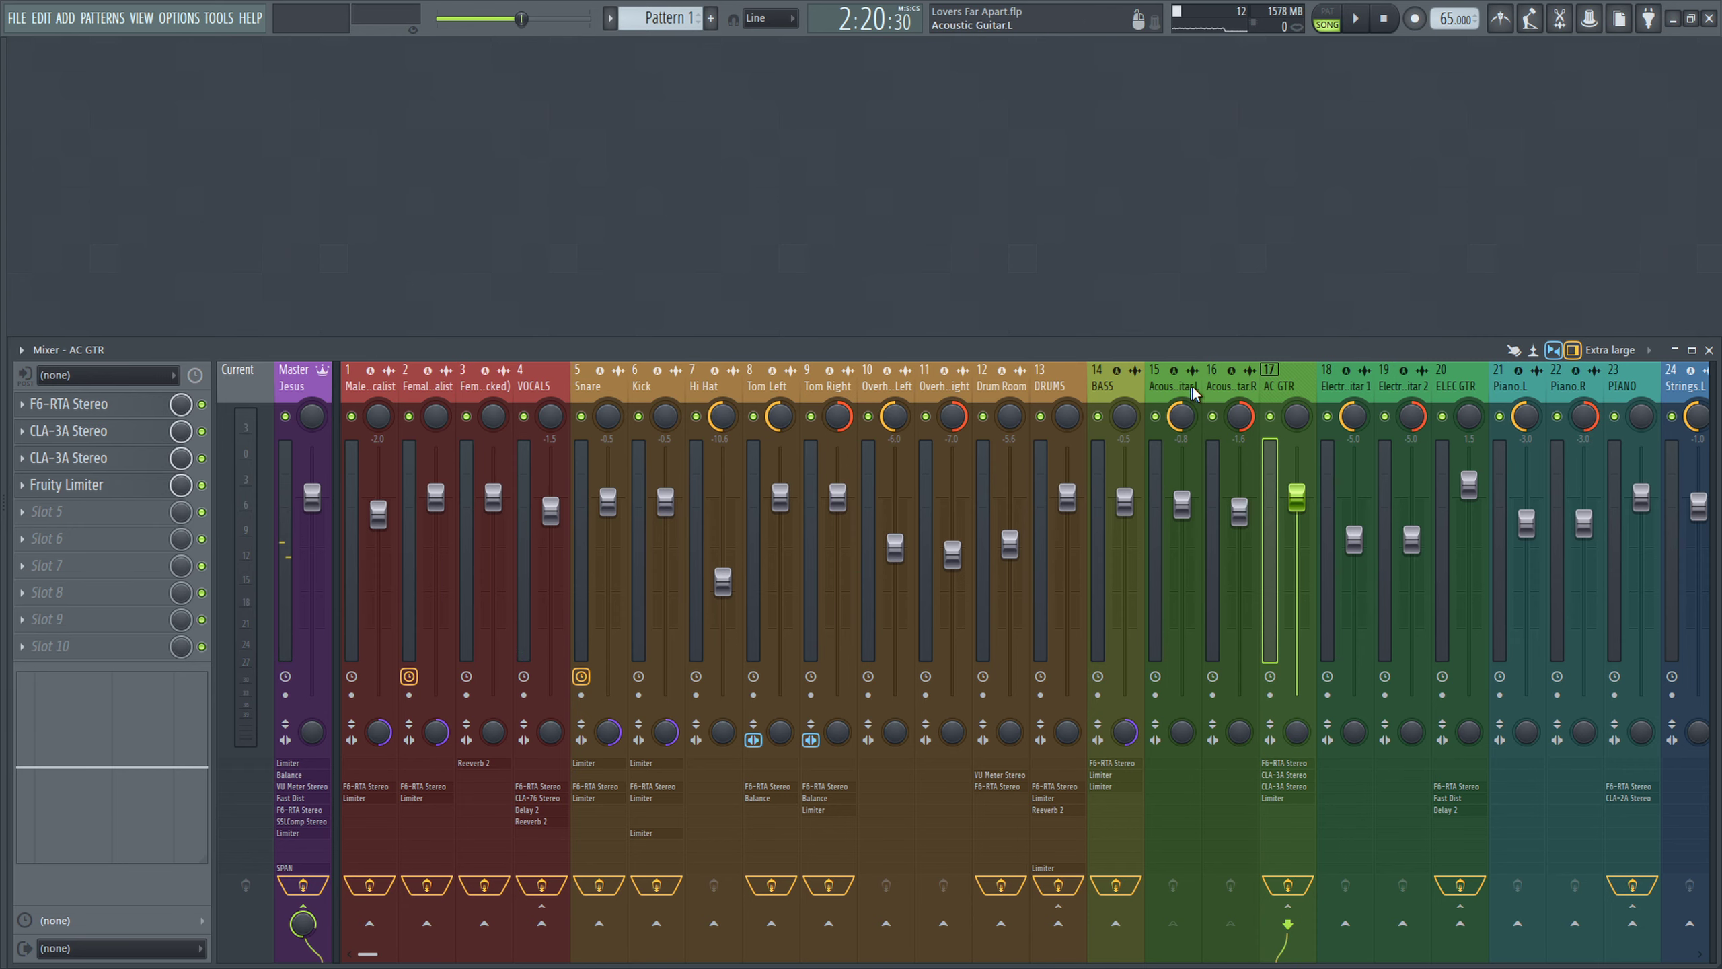
{"action": "scroll", "coordinate": [1296, 391], "scroll_direction": "right", "scroll_amount": 5}
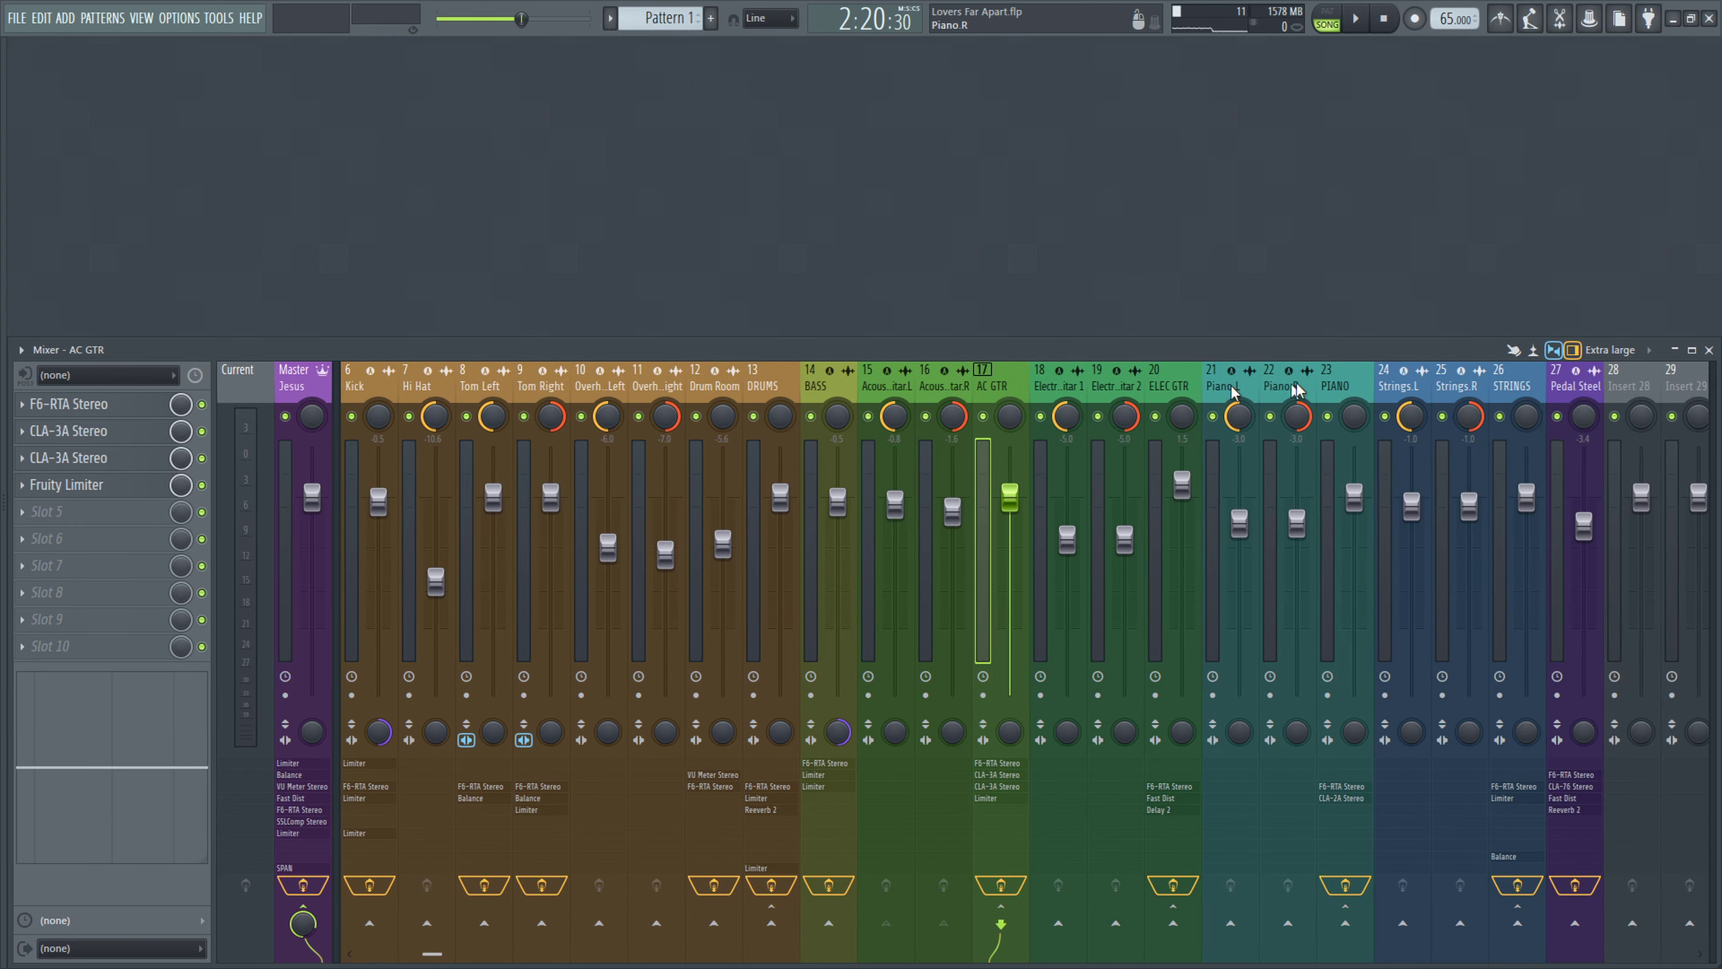
{"action": "scroll", "coordinate": [1296, 391], "scroll_direction": "left", "scroll_amount": 5}
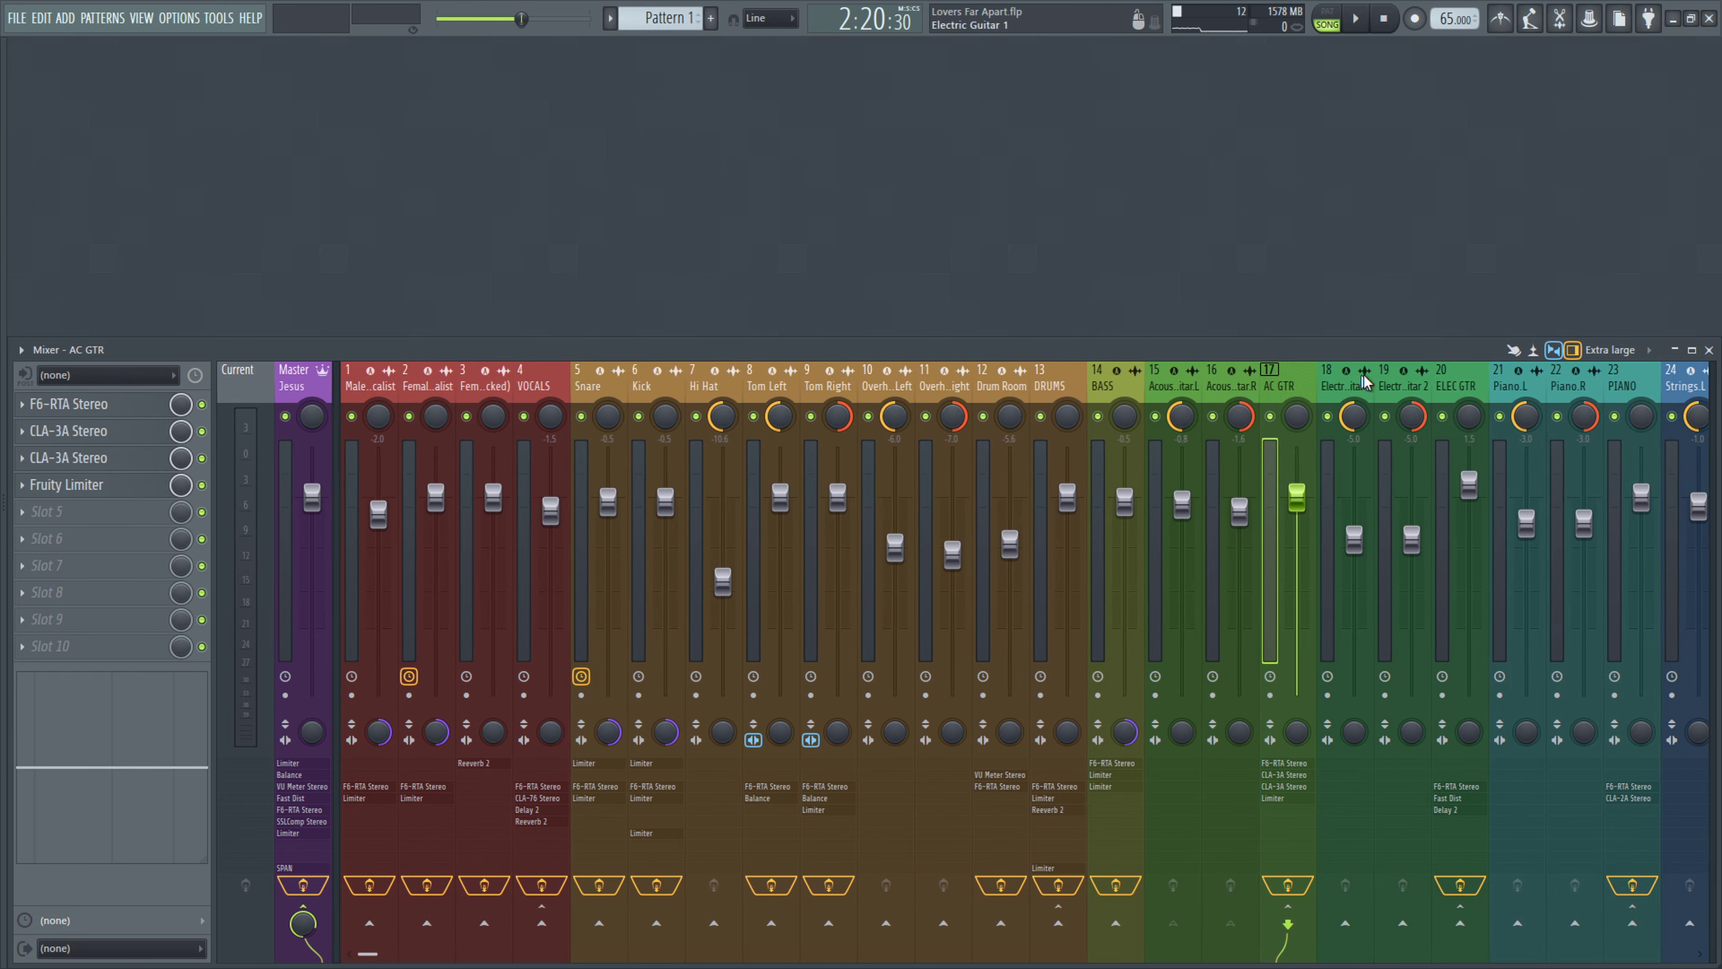
{"action": "left_click", "coordinate": [1174, 387]}
{"action": "left_click", "coordinate": [1230, 386]}
{"action": "left_click", "coordinate": [1283, 387]}
{"action": "left_click", "coordinate": [68, 408]}
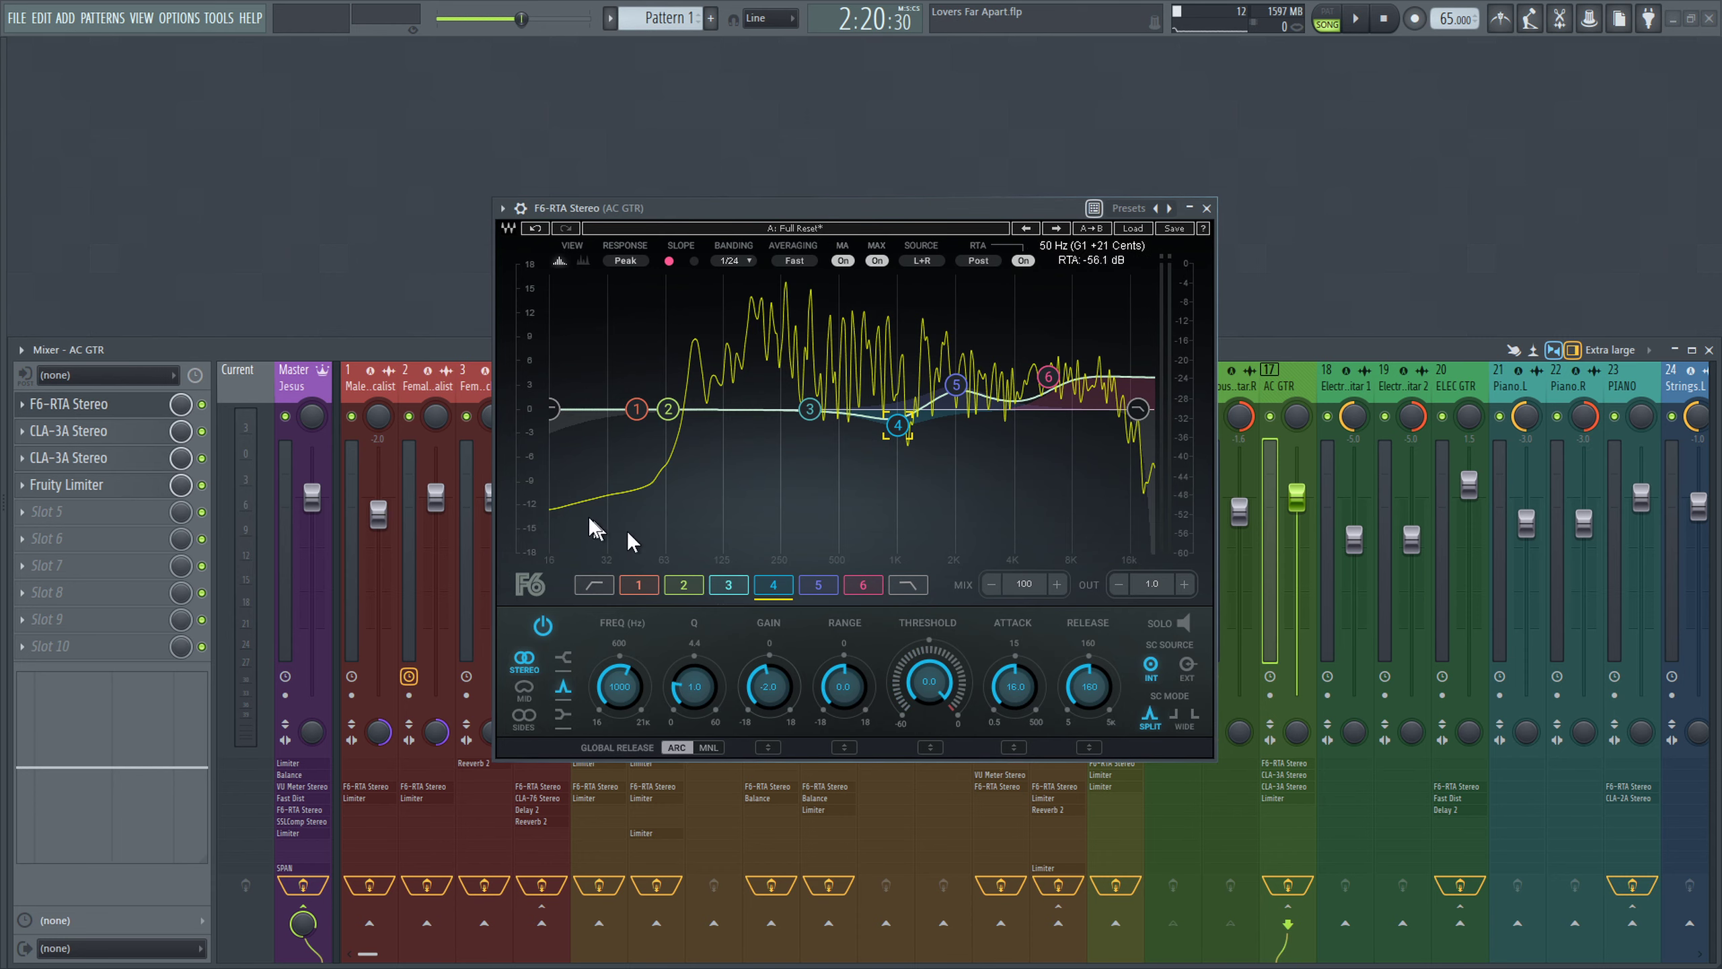
{"action": "left_click", "coordinate": [1207, 209]}
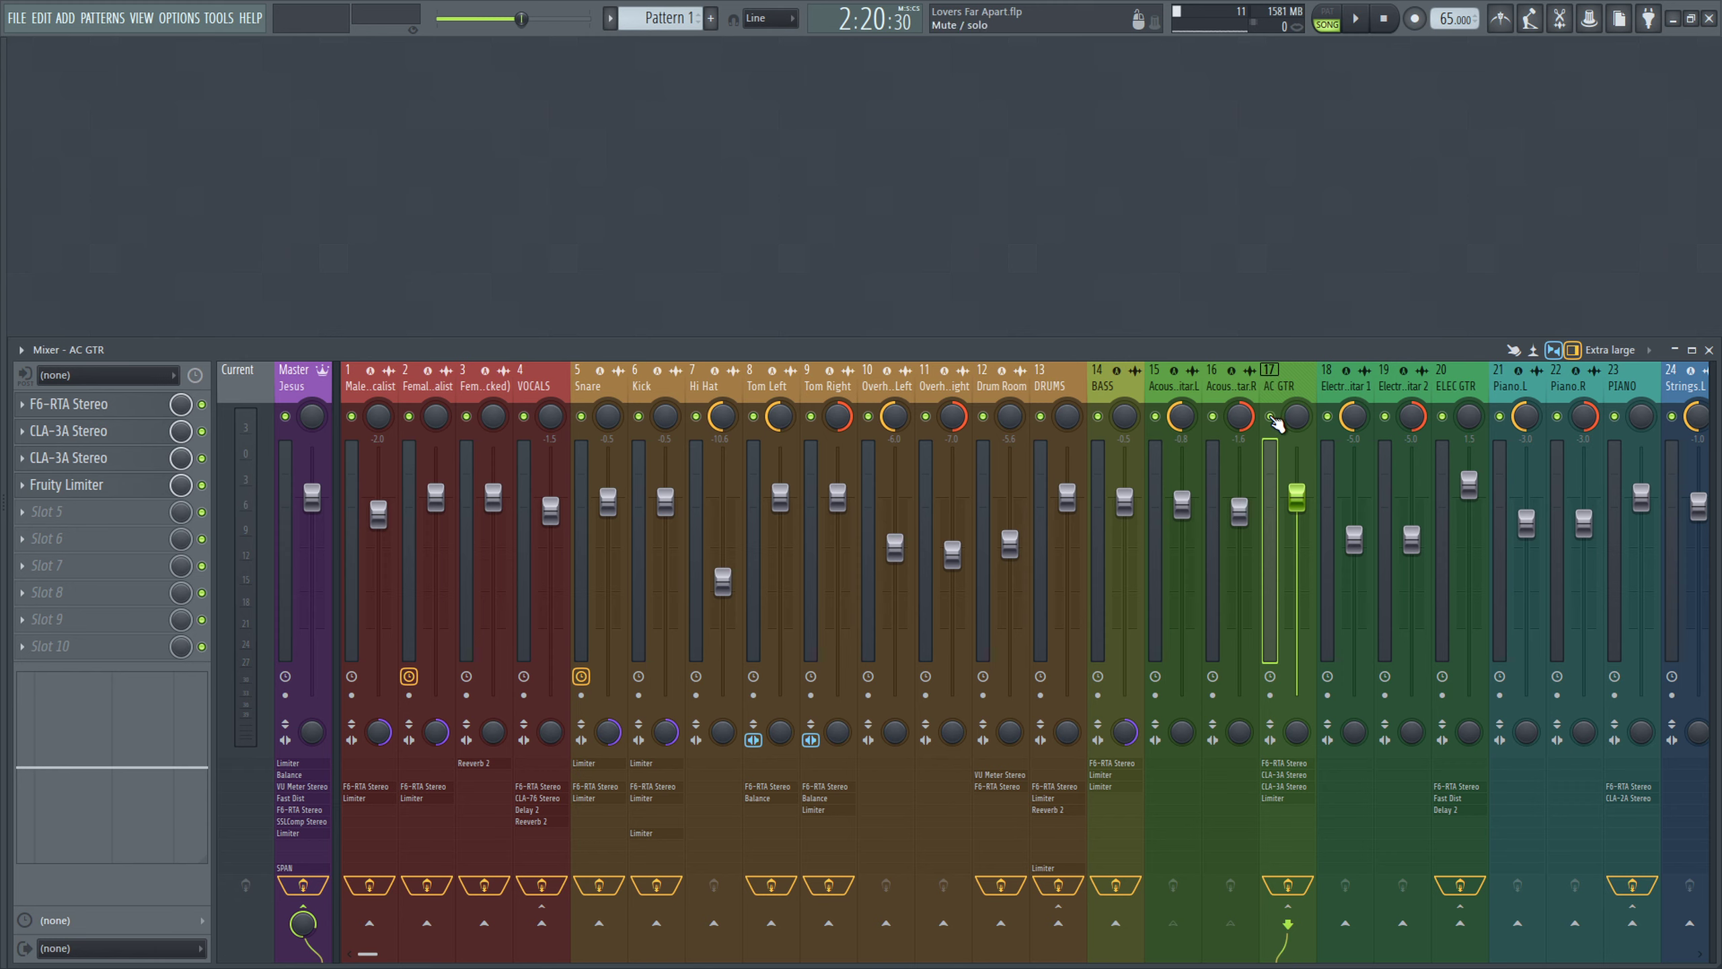
- Play the full mix with the AC GTR bus active, then mute the bus and play the same passage again
{"action": "key", "text": "space"}
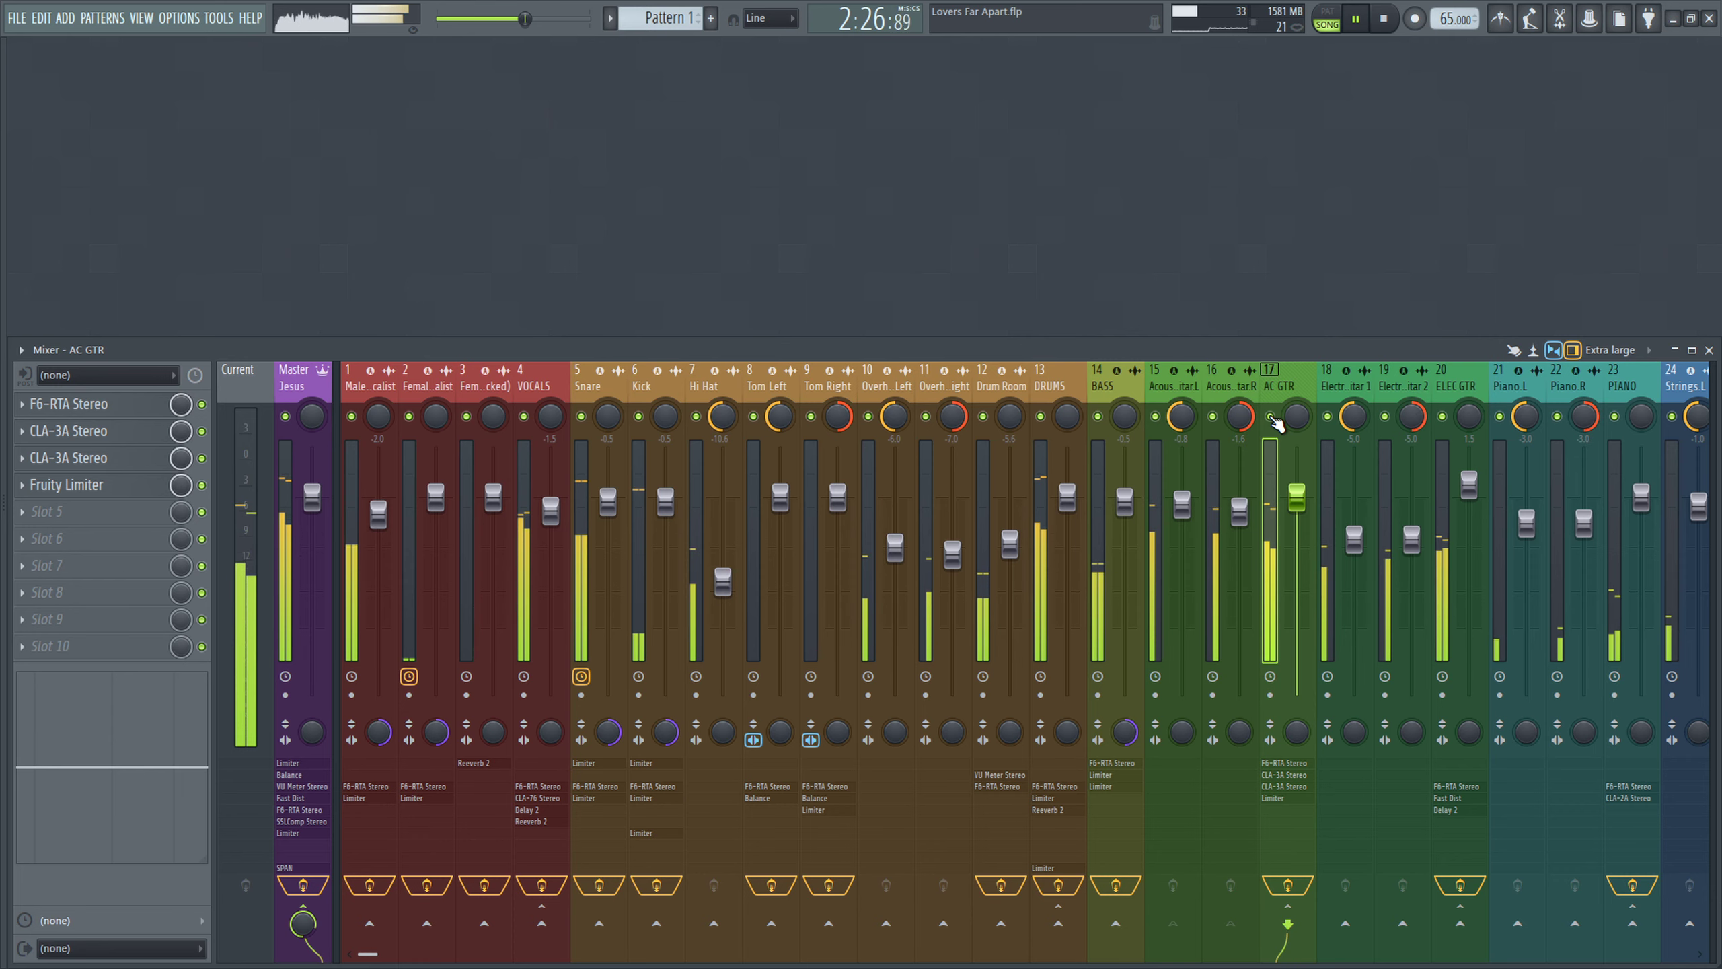
{"action": "key", "text": "space"}
{"action": "left_click", "coordinate": [1270, 416]}
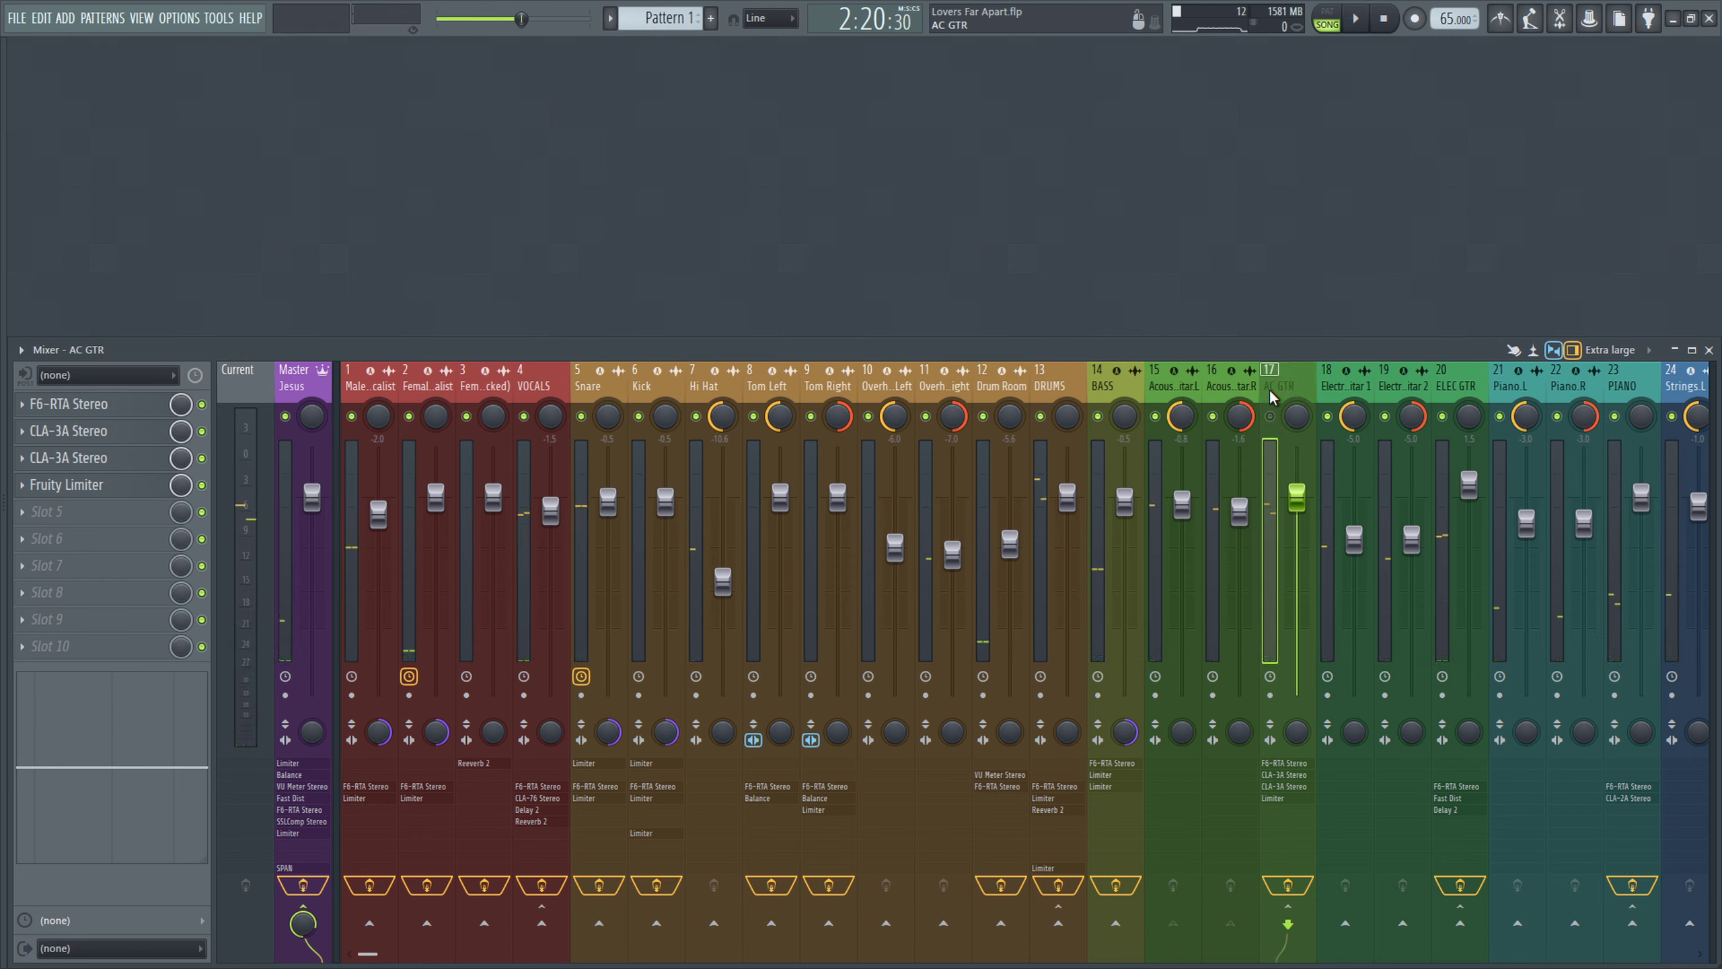
{"action": "key", "text": "space"}
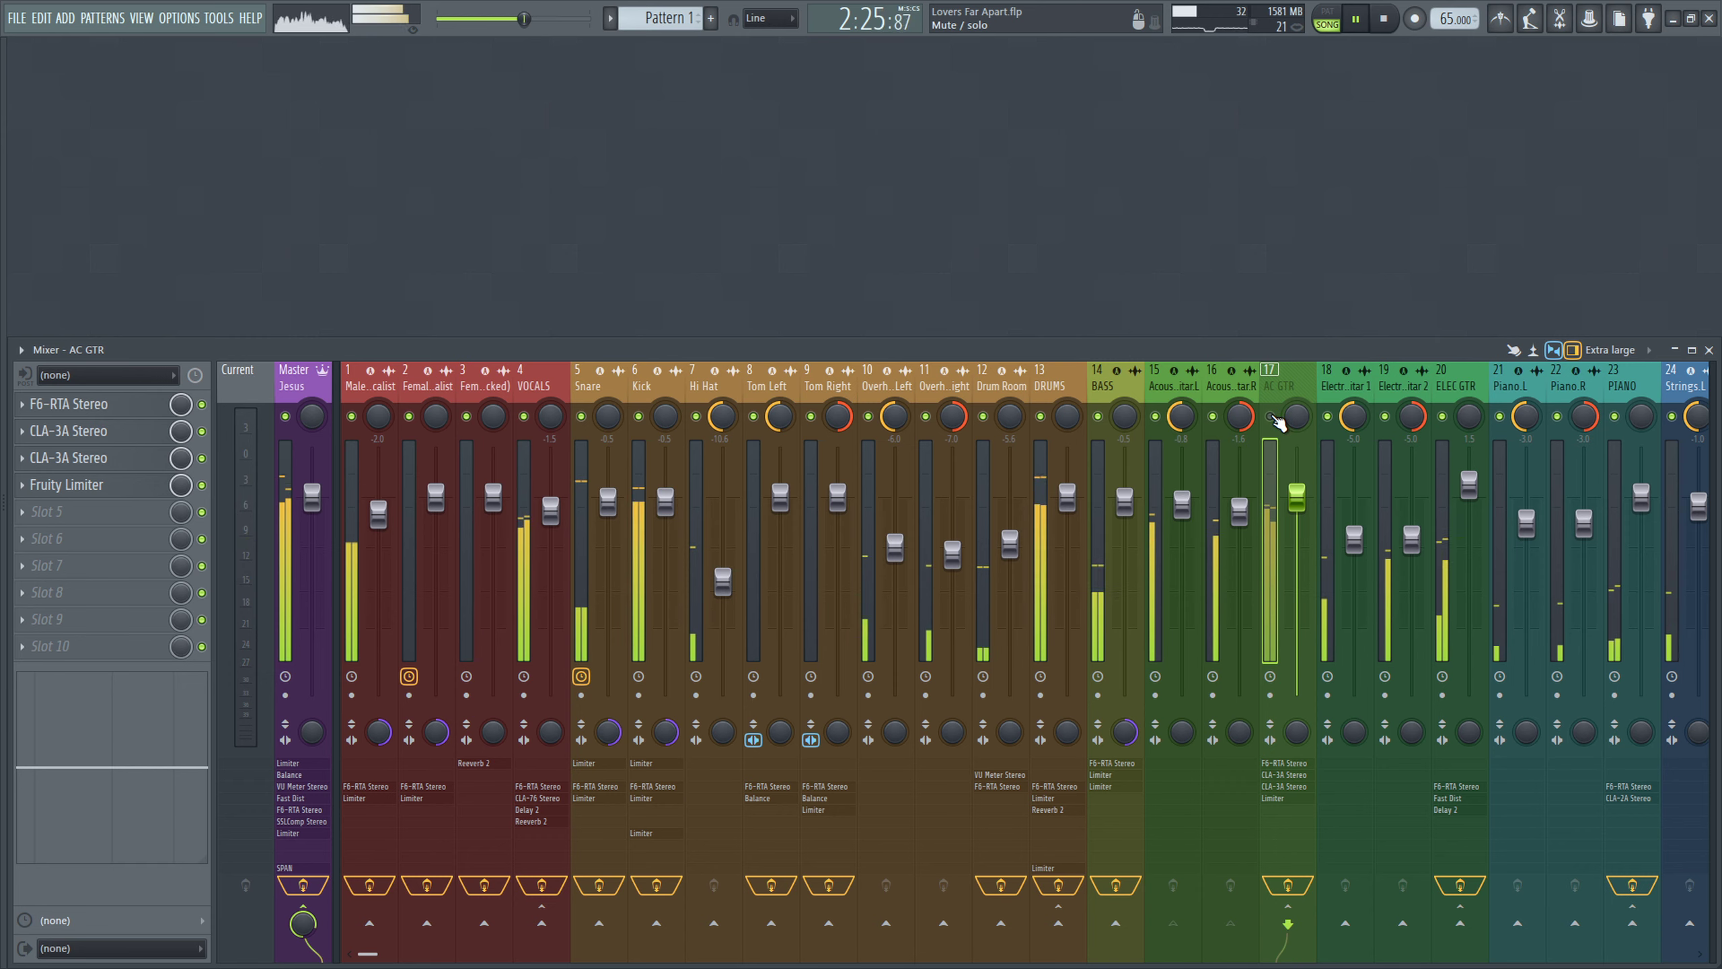
{"action": "key", "text": "space"}
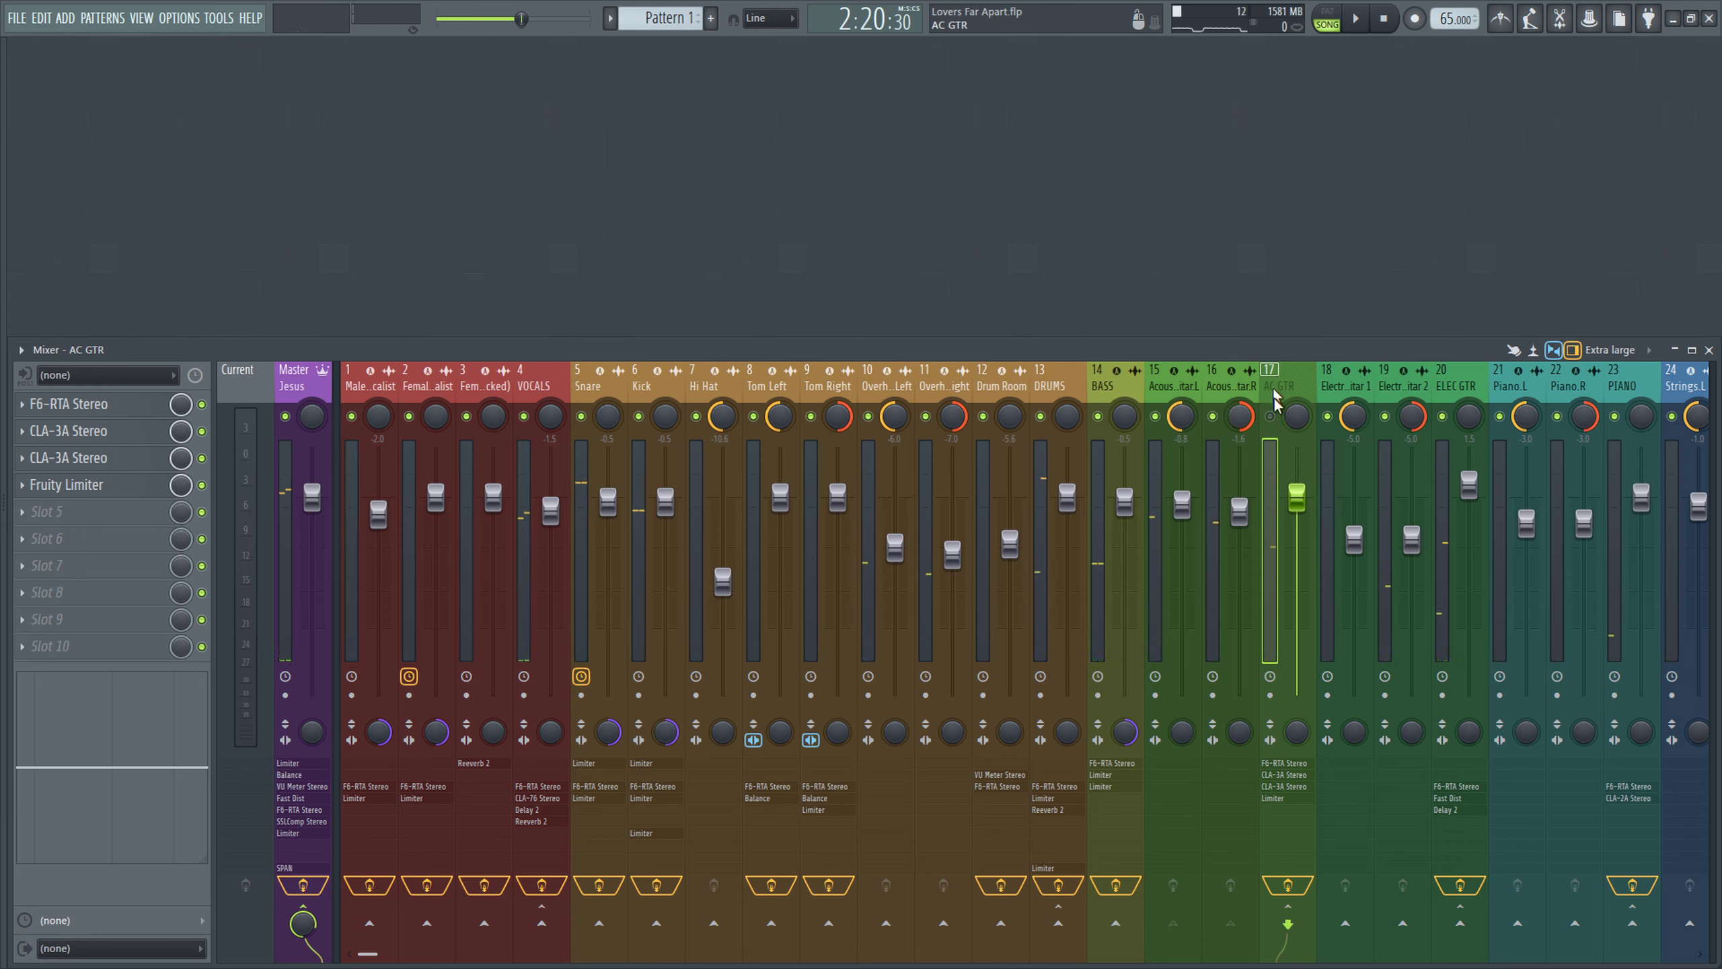
- Unmute the AC GTR bus, replay the passage with the acoustic guitars included, and stop playback
{"action": "left_click", "coordinate": [1270, 416]}
{"action": "key", "text": "space"}
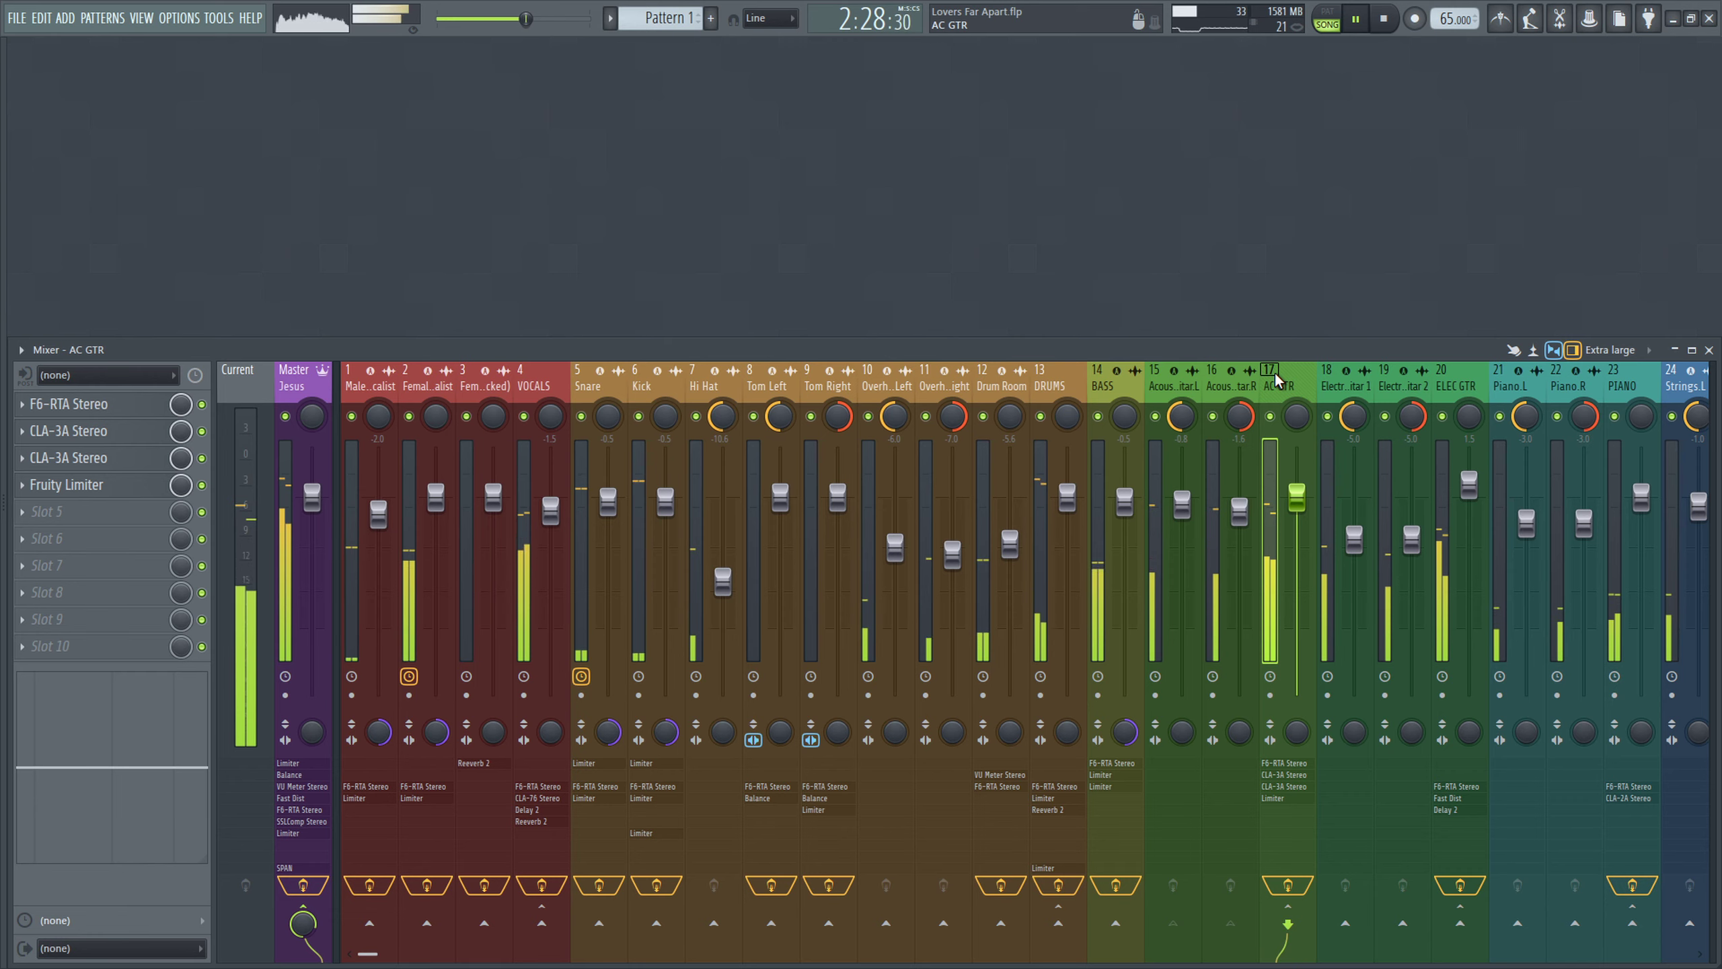
{"action": "key", "text": "space"}
- Switch to Spotify and play a passage of Santa Monica by Theory of a Deadman as a reference
{"action": "key", "text": "alt+Tab"}
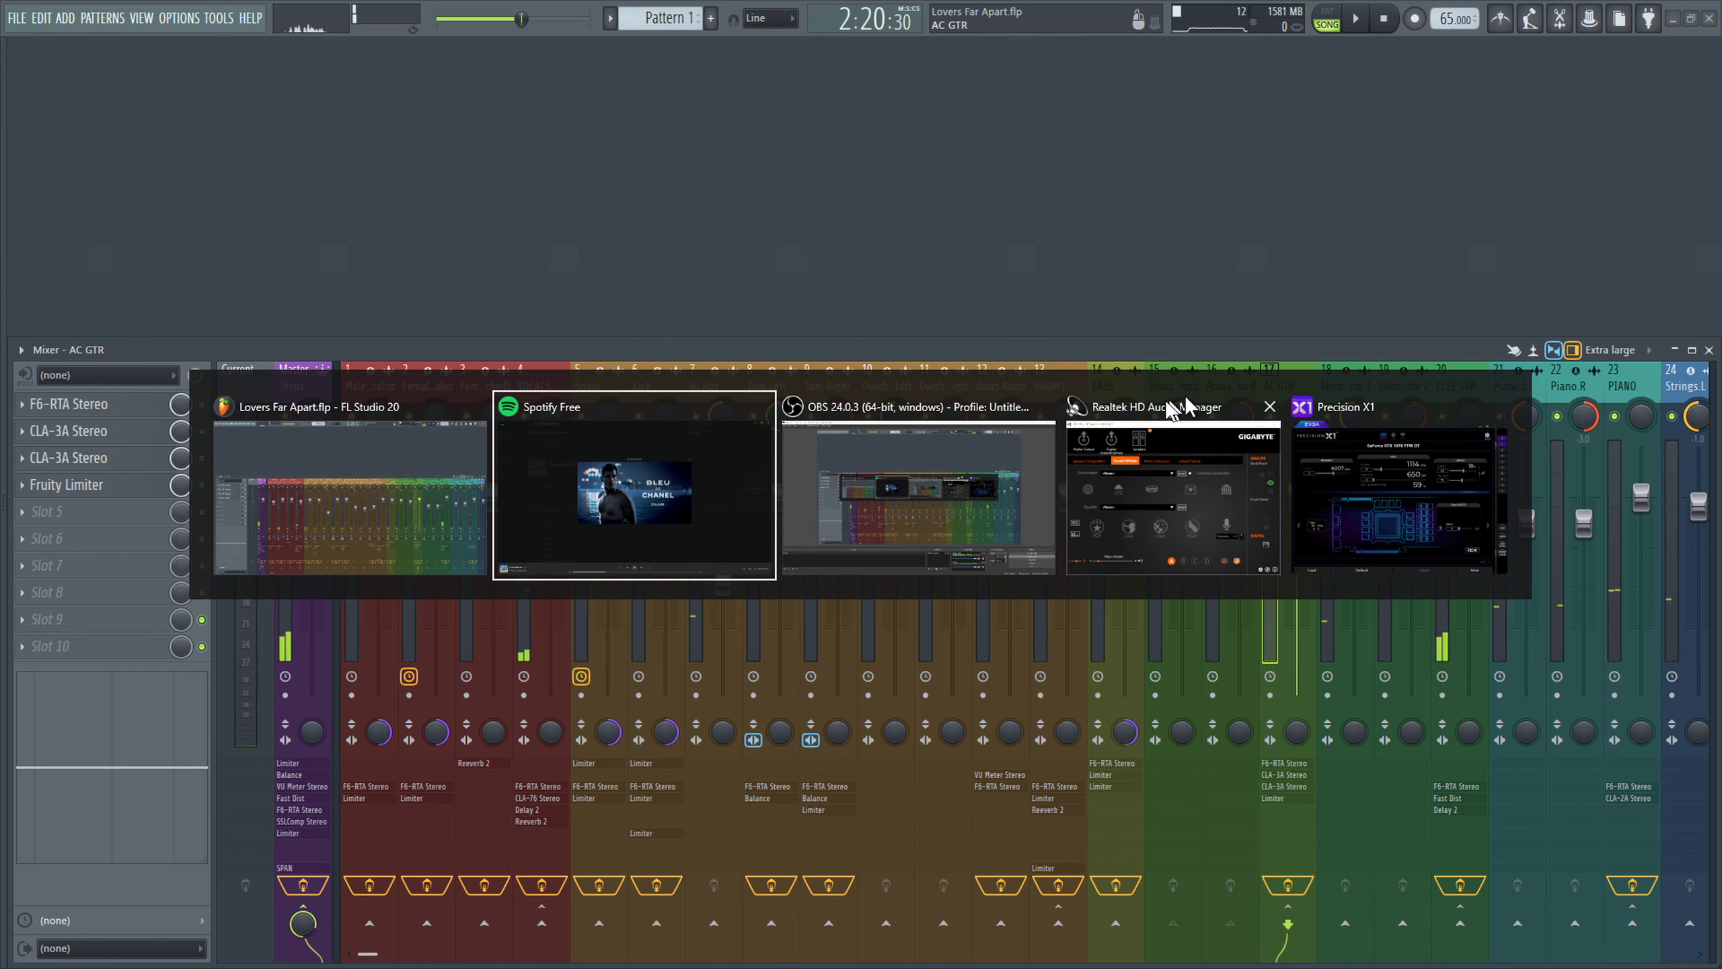
{"action": "left_click", "coordinate": [636, 918]}
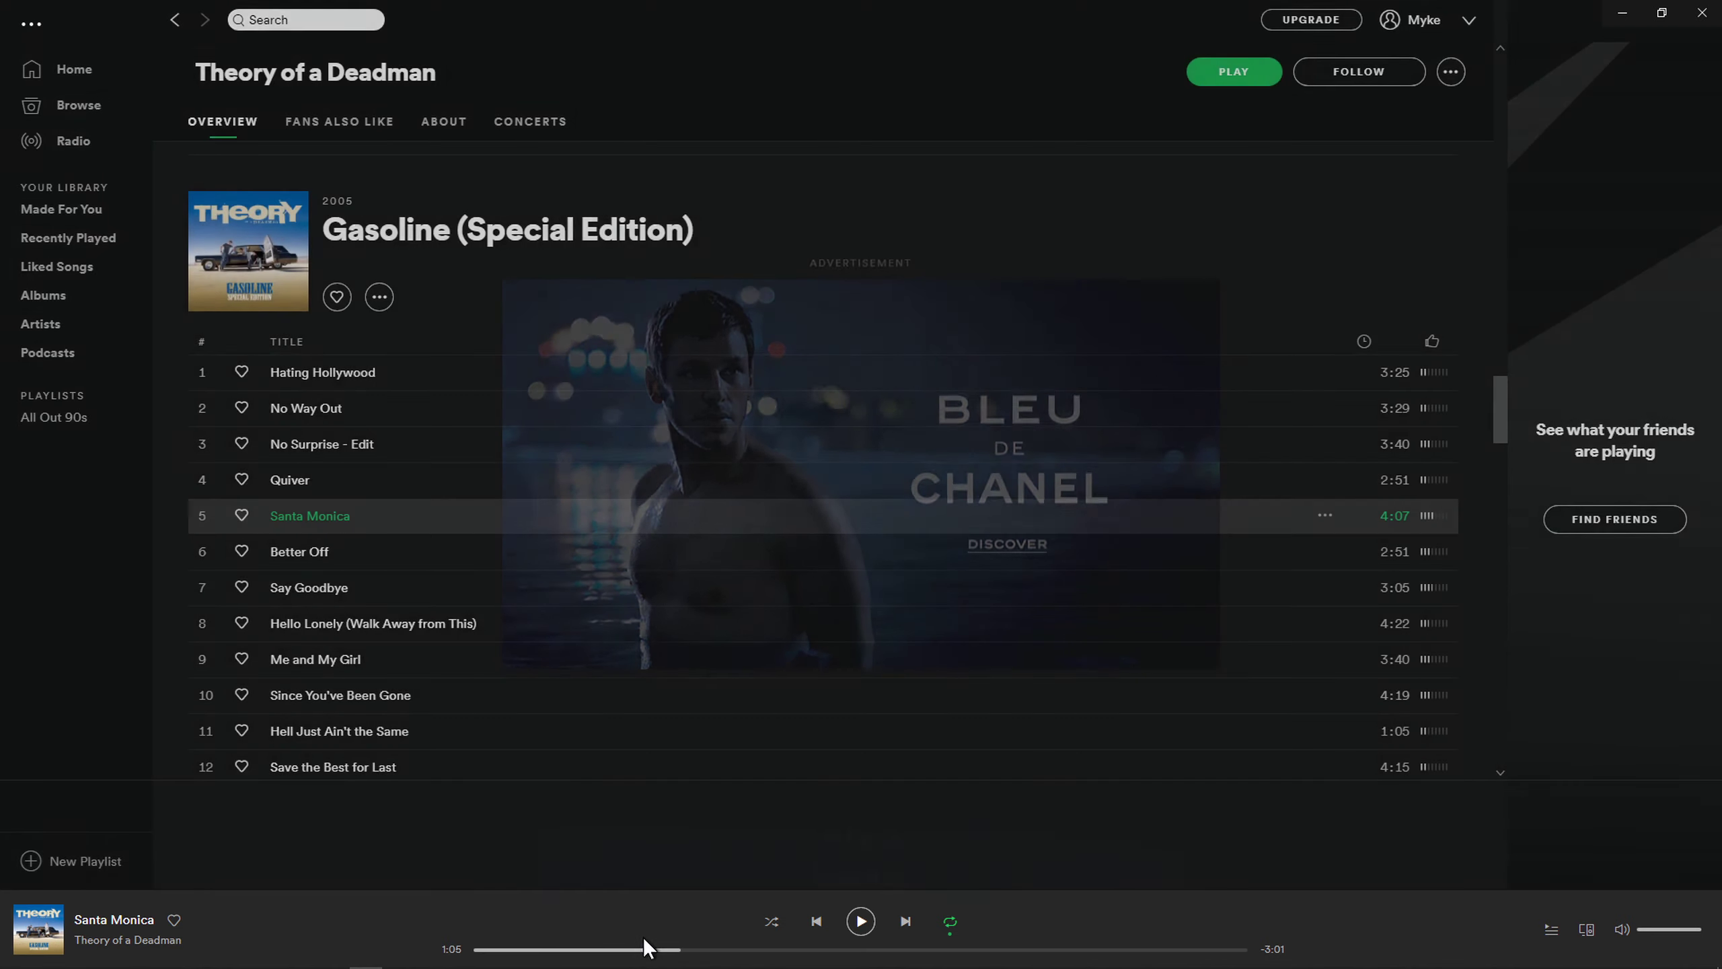
{"action": "left_click", "coordinate": [649, 949]}
{"action": "key", "text": "space"}
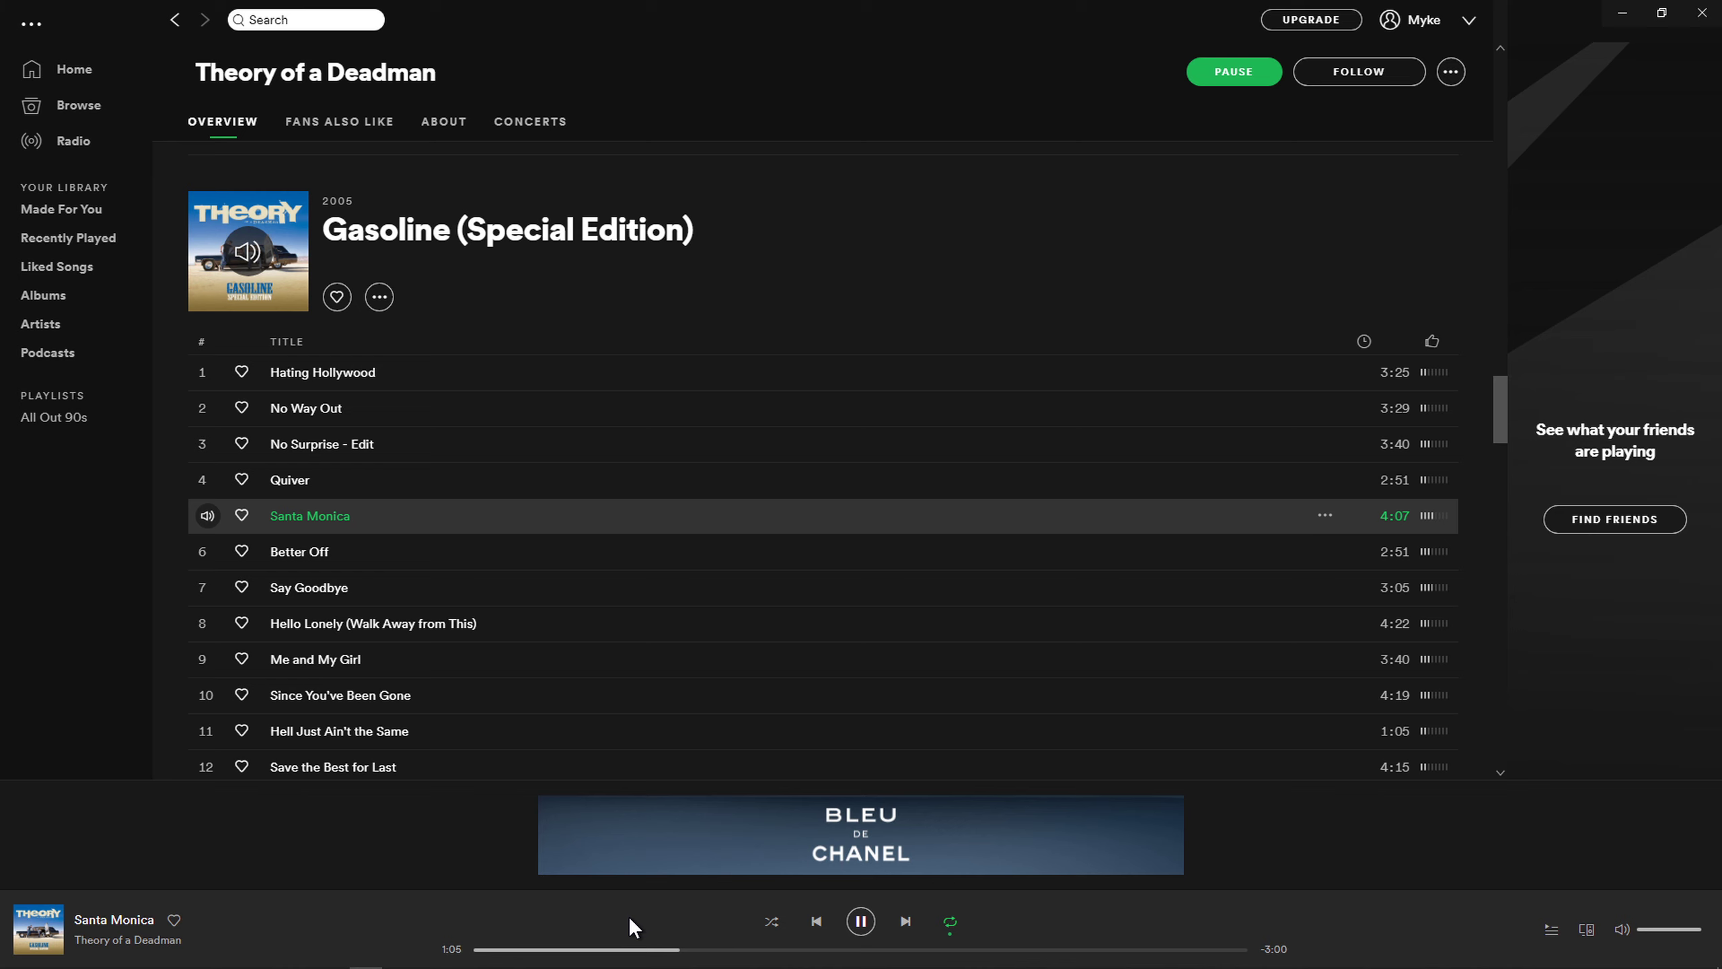
- Play the full mix in FL Studio for comparison with the reference song, then stop playback
{"action": "key", "text": "space"}
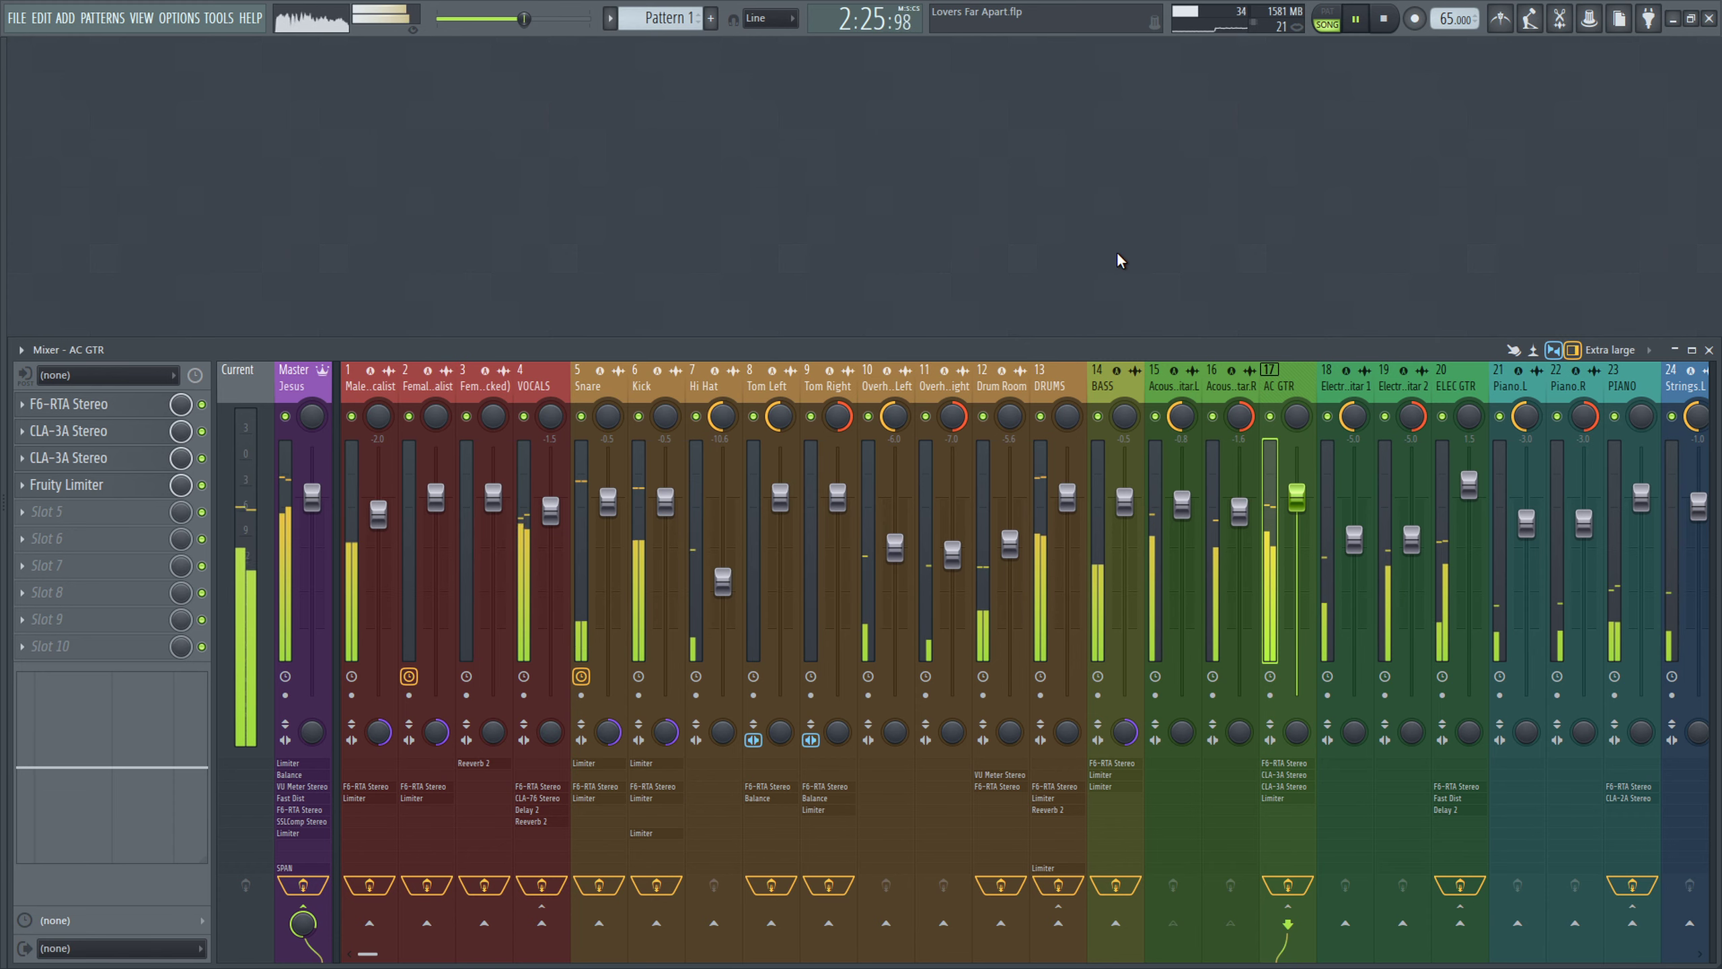
{"action": "key", "text": "space"}
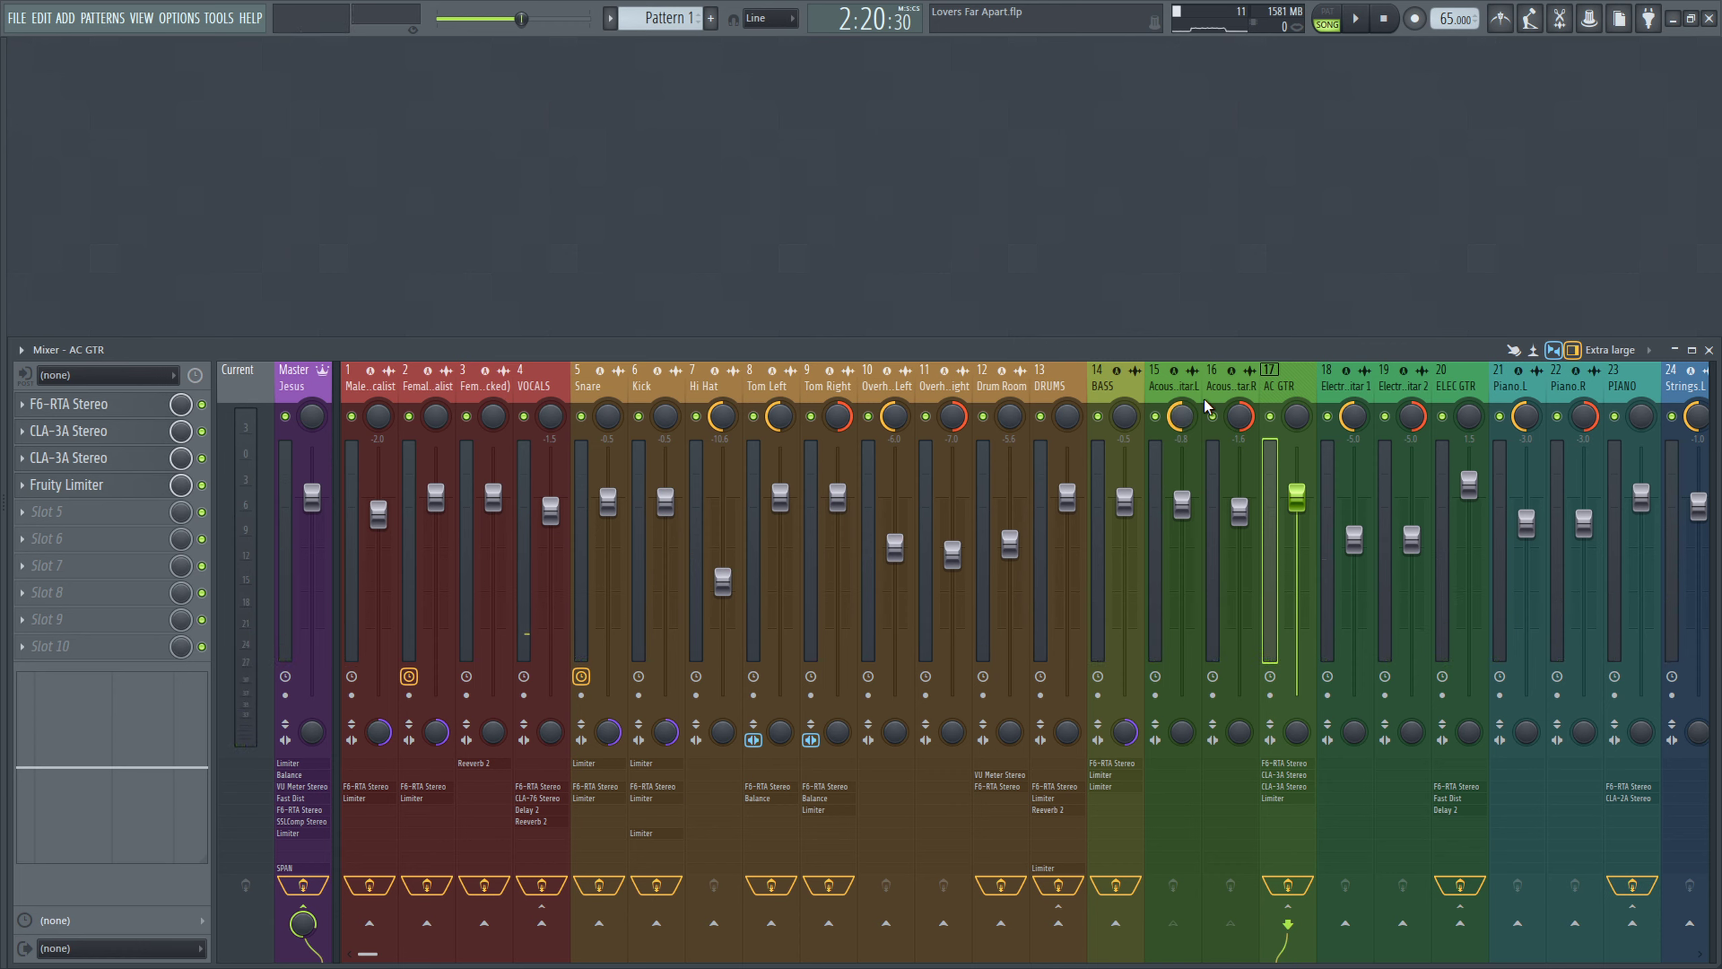
{"action": "left_click", "coordinate": [1224, 386]}
{"action": "left_click", "coordinate": [1290, 373]}
- Look over the mixer's instrument tracks while switching between FL Studio and the reference song in Spotify
{"action": "key", "text": "alt+Tab"}
{"action": "scroll", "coordinate": [1181, 367], "scroll_direction": "down", "scroll_amount": 5}
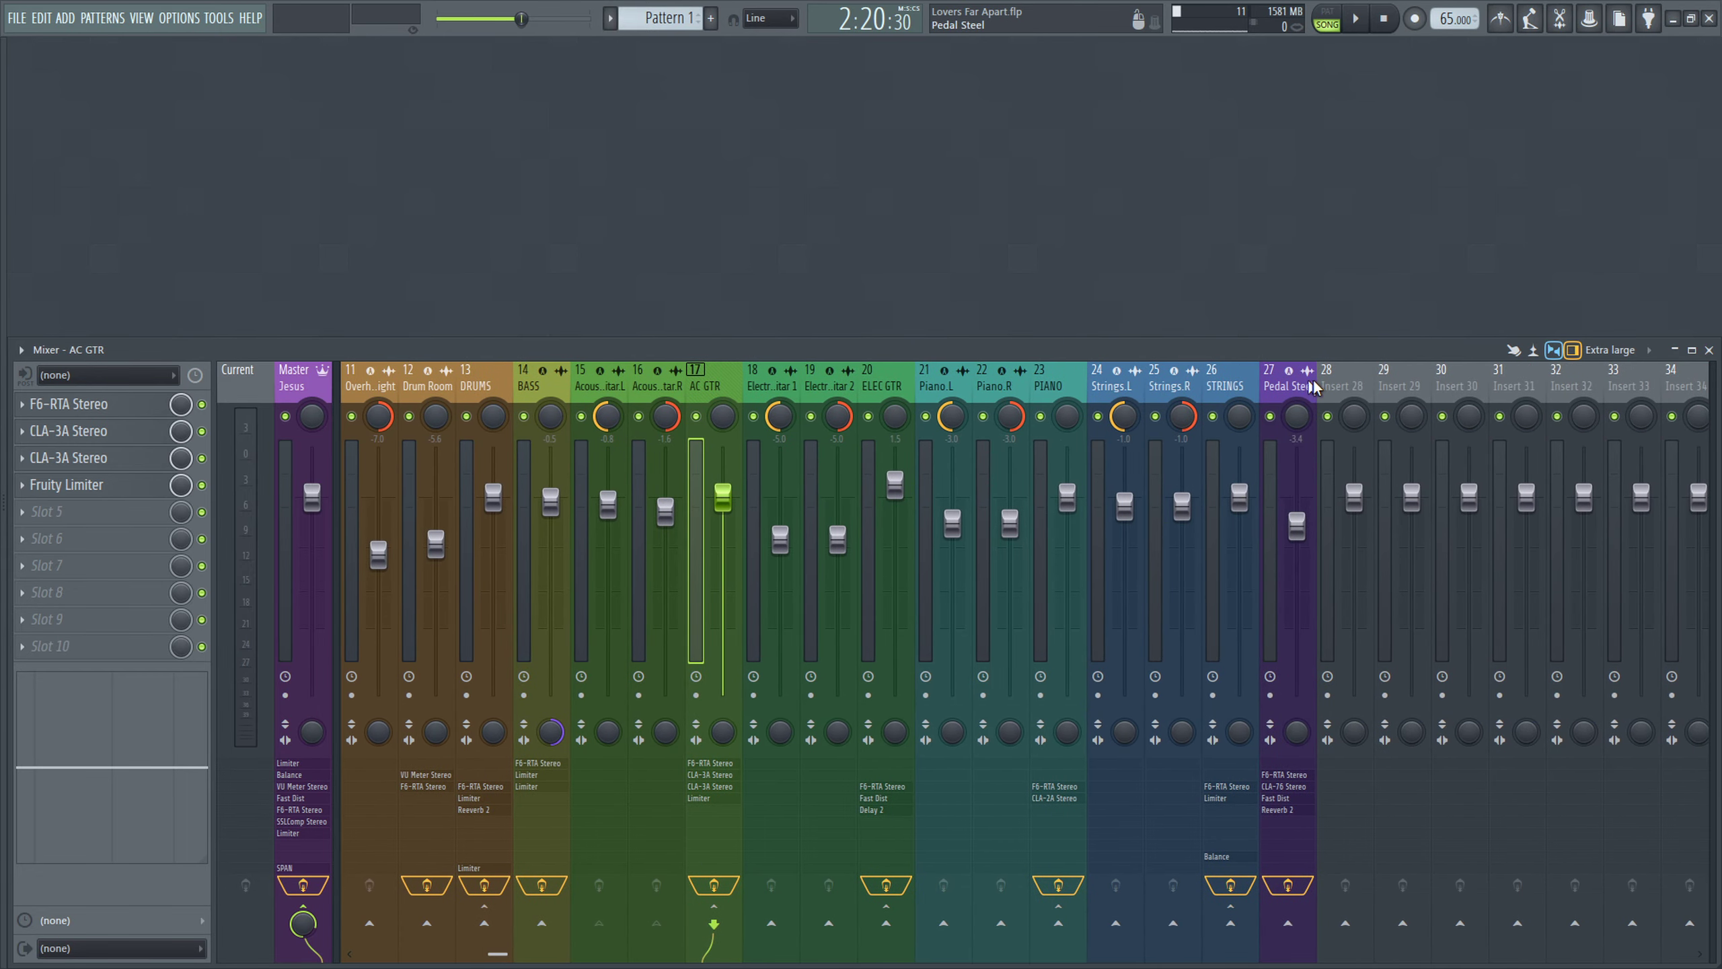
{"action": "scroll", "coordinate": [746, 390], "scroll_direction": "up", "scroll_amount": 5}
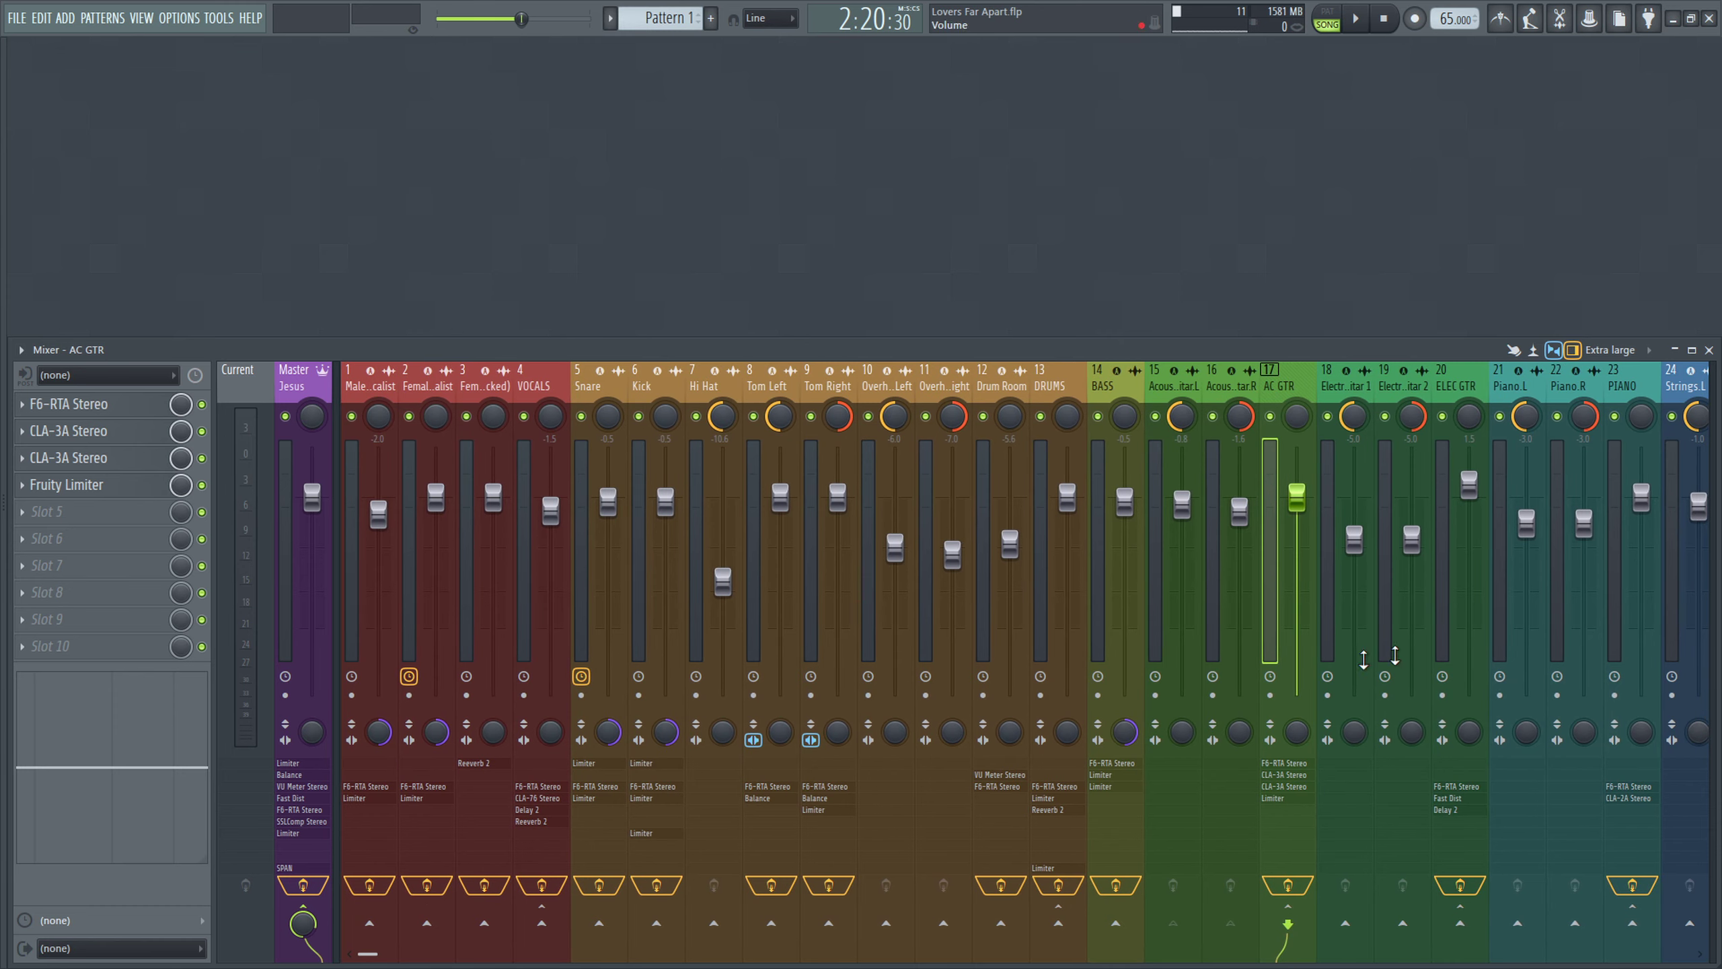
{"action": "scroll", "coordinate": [1290, 376], "scroll_direction": "down", "scroll_amount": 2}
{"action": "scroll", "coordinate": [1288, 380], "scroll_direction": "down", "scroll_amount": 1}
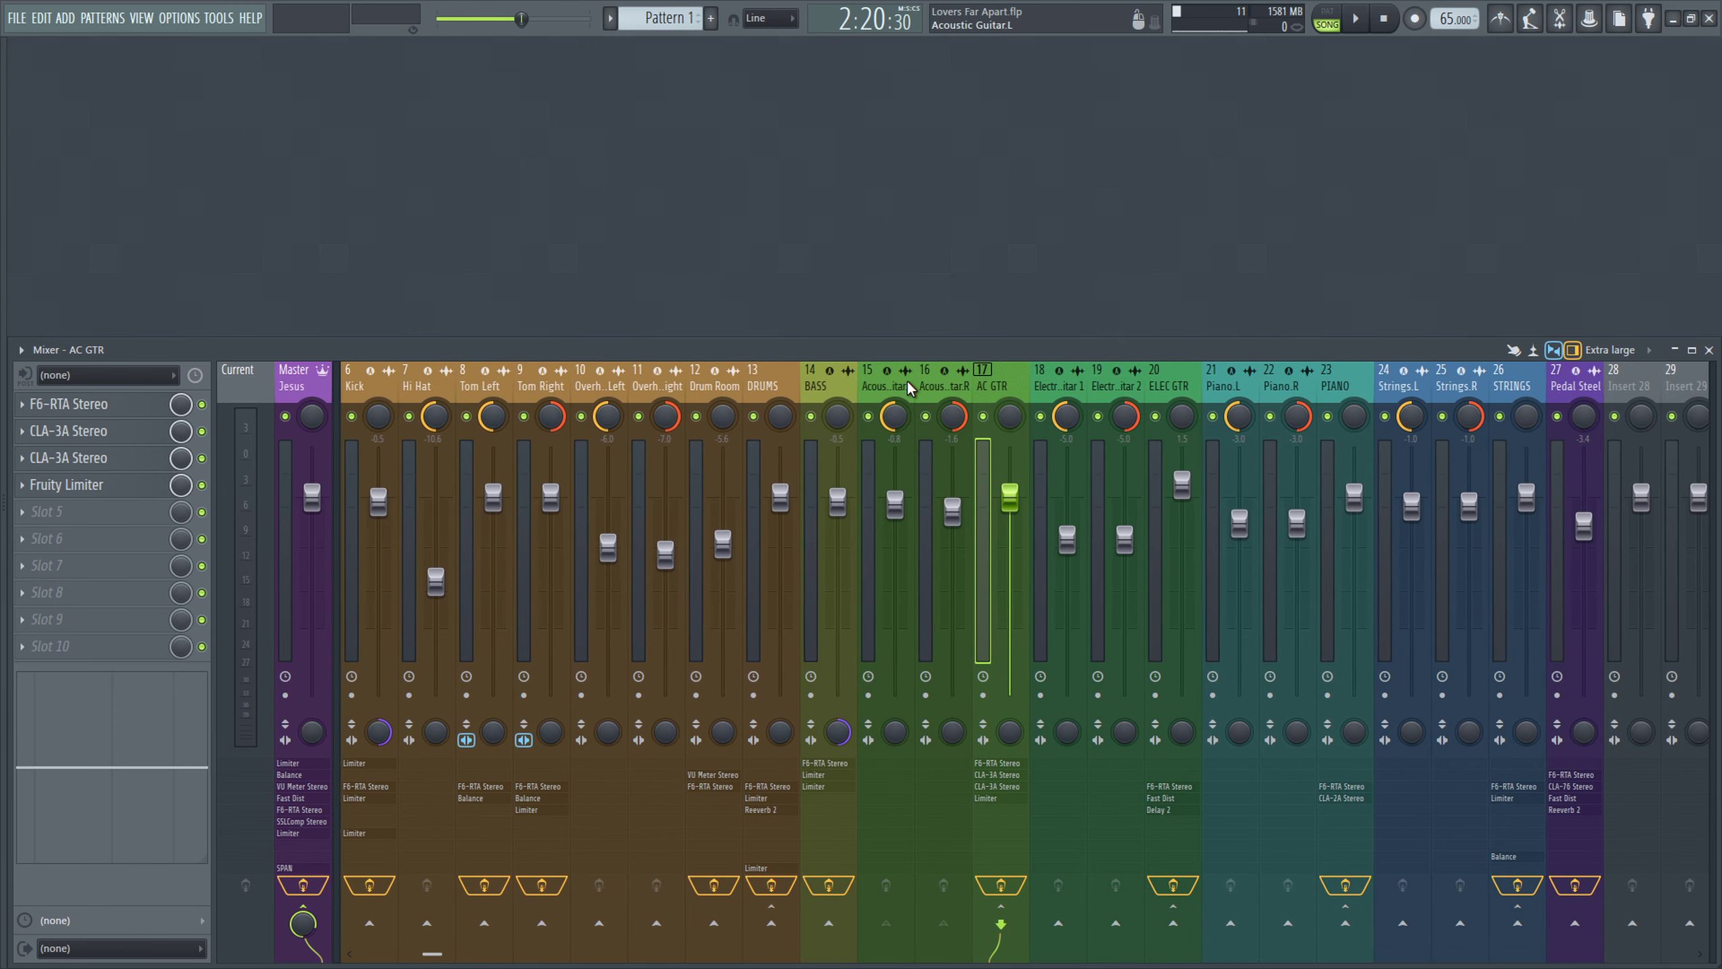
{"action": "key", "text": "alt+Tab"}
{"action": "left_click", "coordinate": [347, 475]}
{"action": "key", "text": "alt+Tab"}
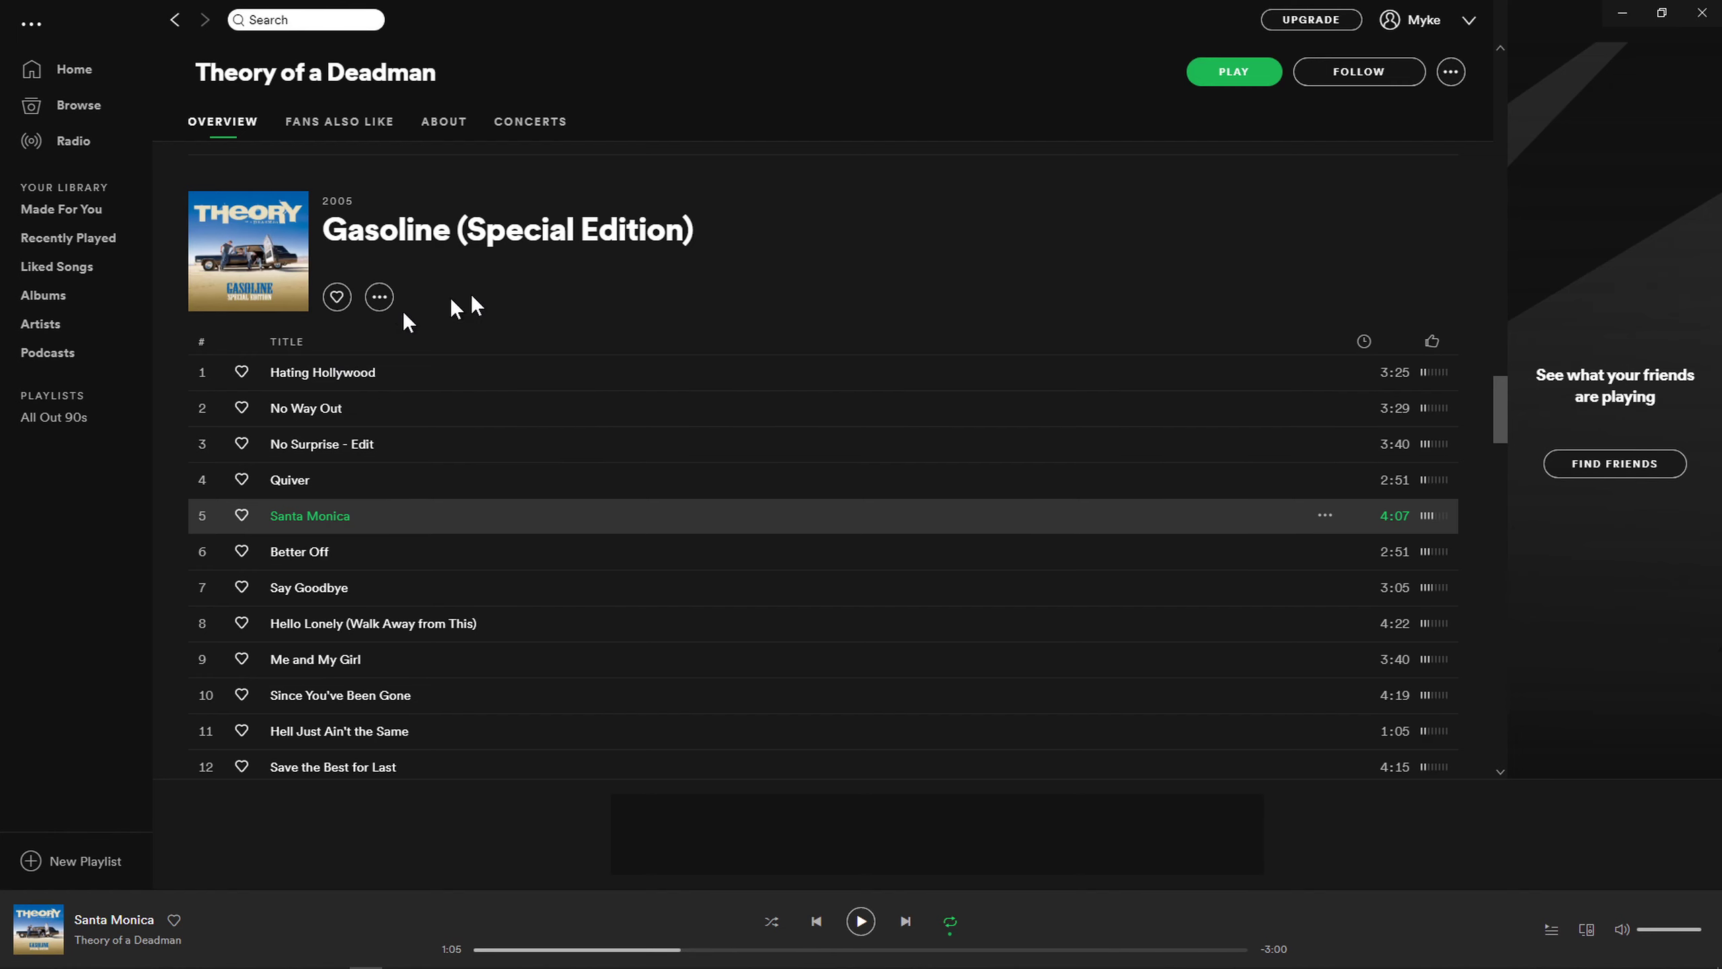
- Return to FL Studio and solo the Acoustic Guitar.L and Acoustic Guitar.R mixer tracks
{"action": "key", "text": "alt+Tab"}
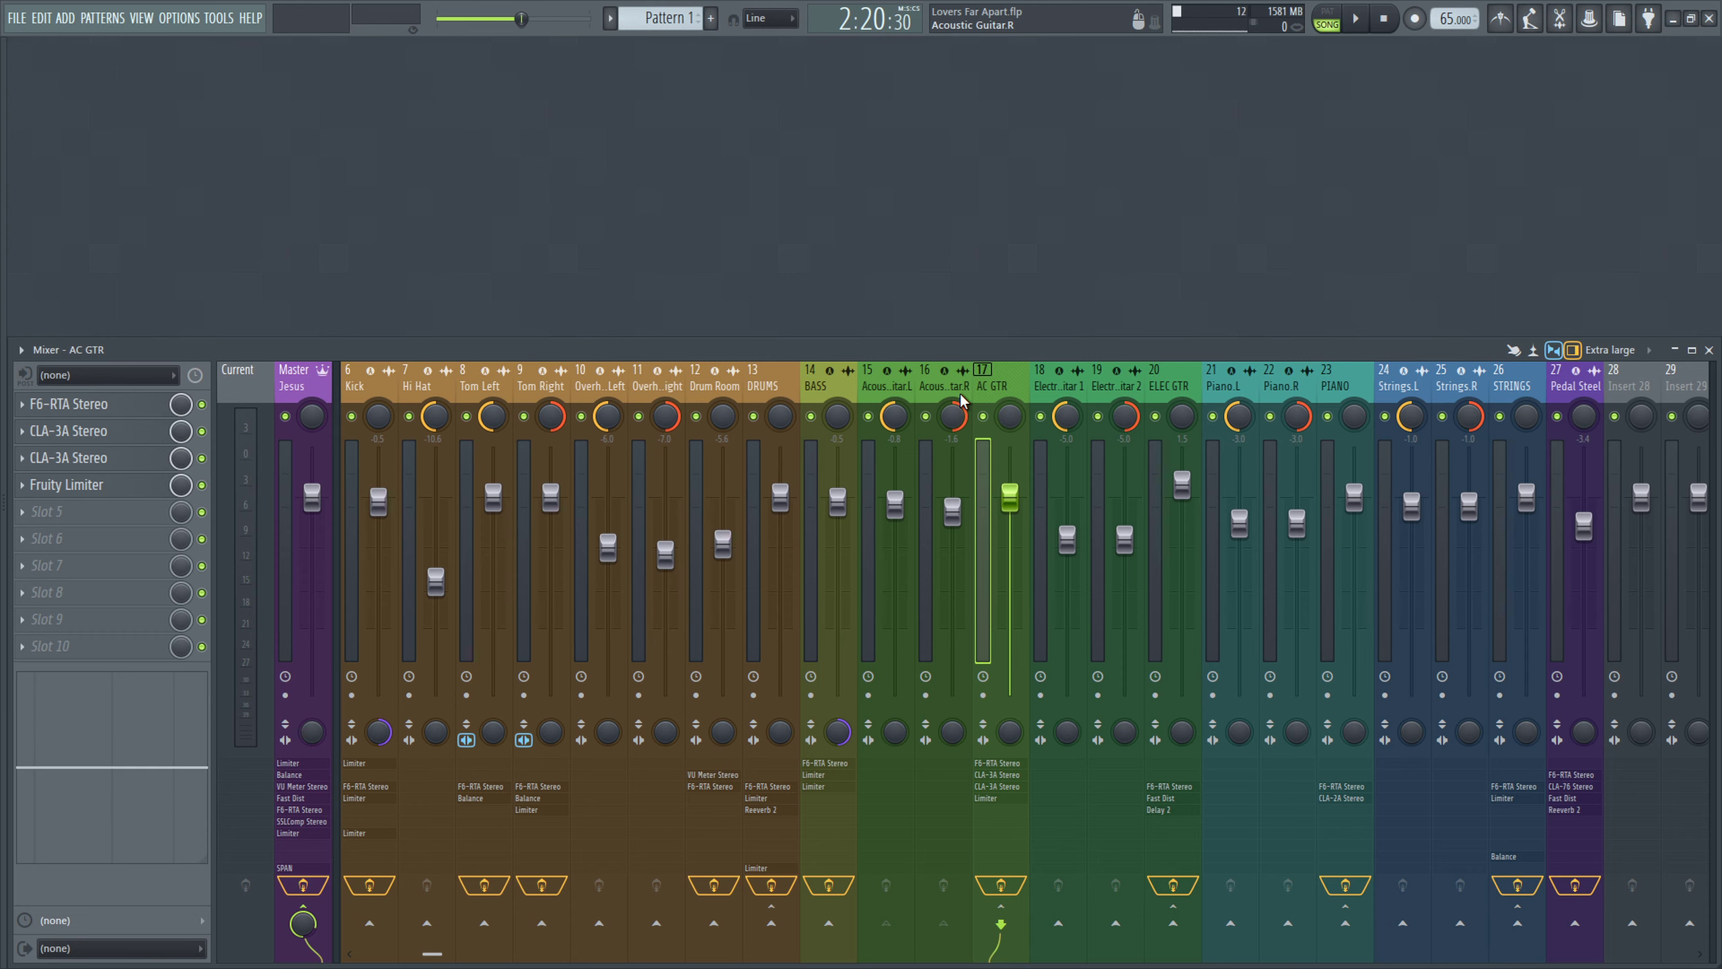
{"action": "right_click", "coordinate": [925, 417]}
{"action": "left_click", "coordinate": [868, 417]}
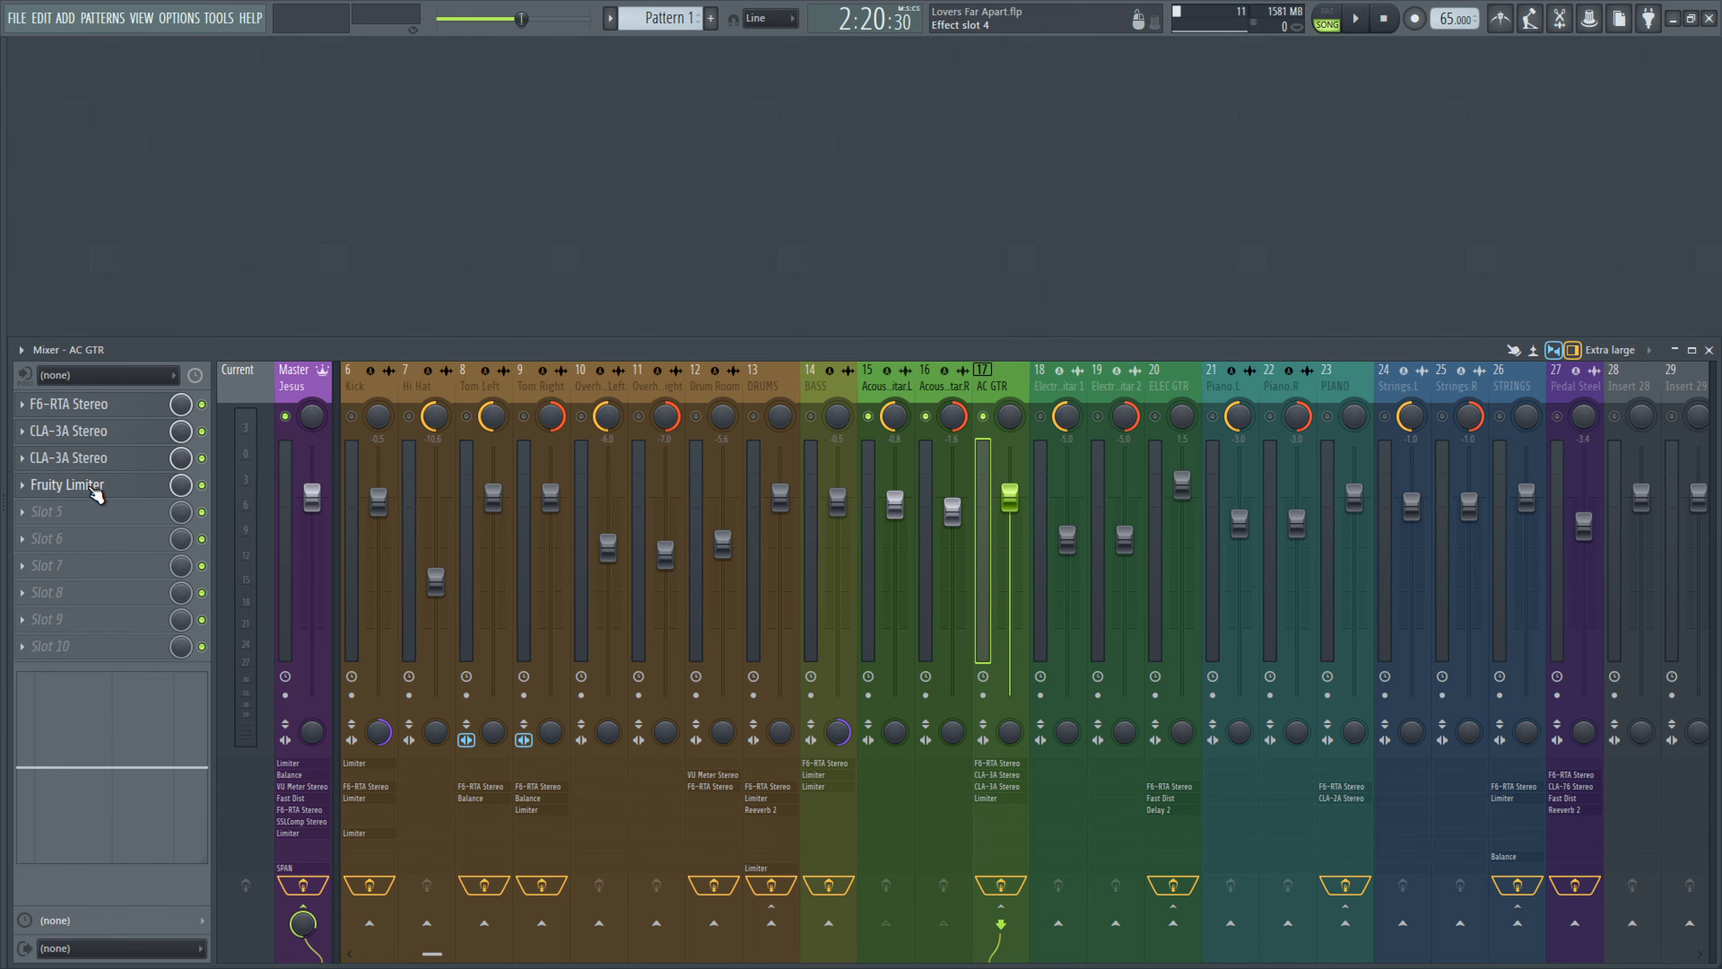
- Show the playlist and enlarge the Acoustic Guitar.L and Acoustic Guitar.R tracks to inspect their waveforms
{"action": "key", "text": "F5"}
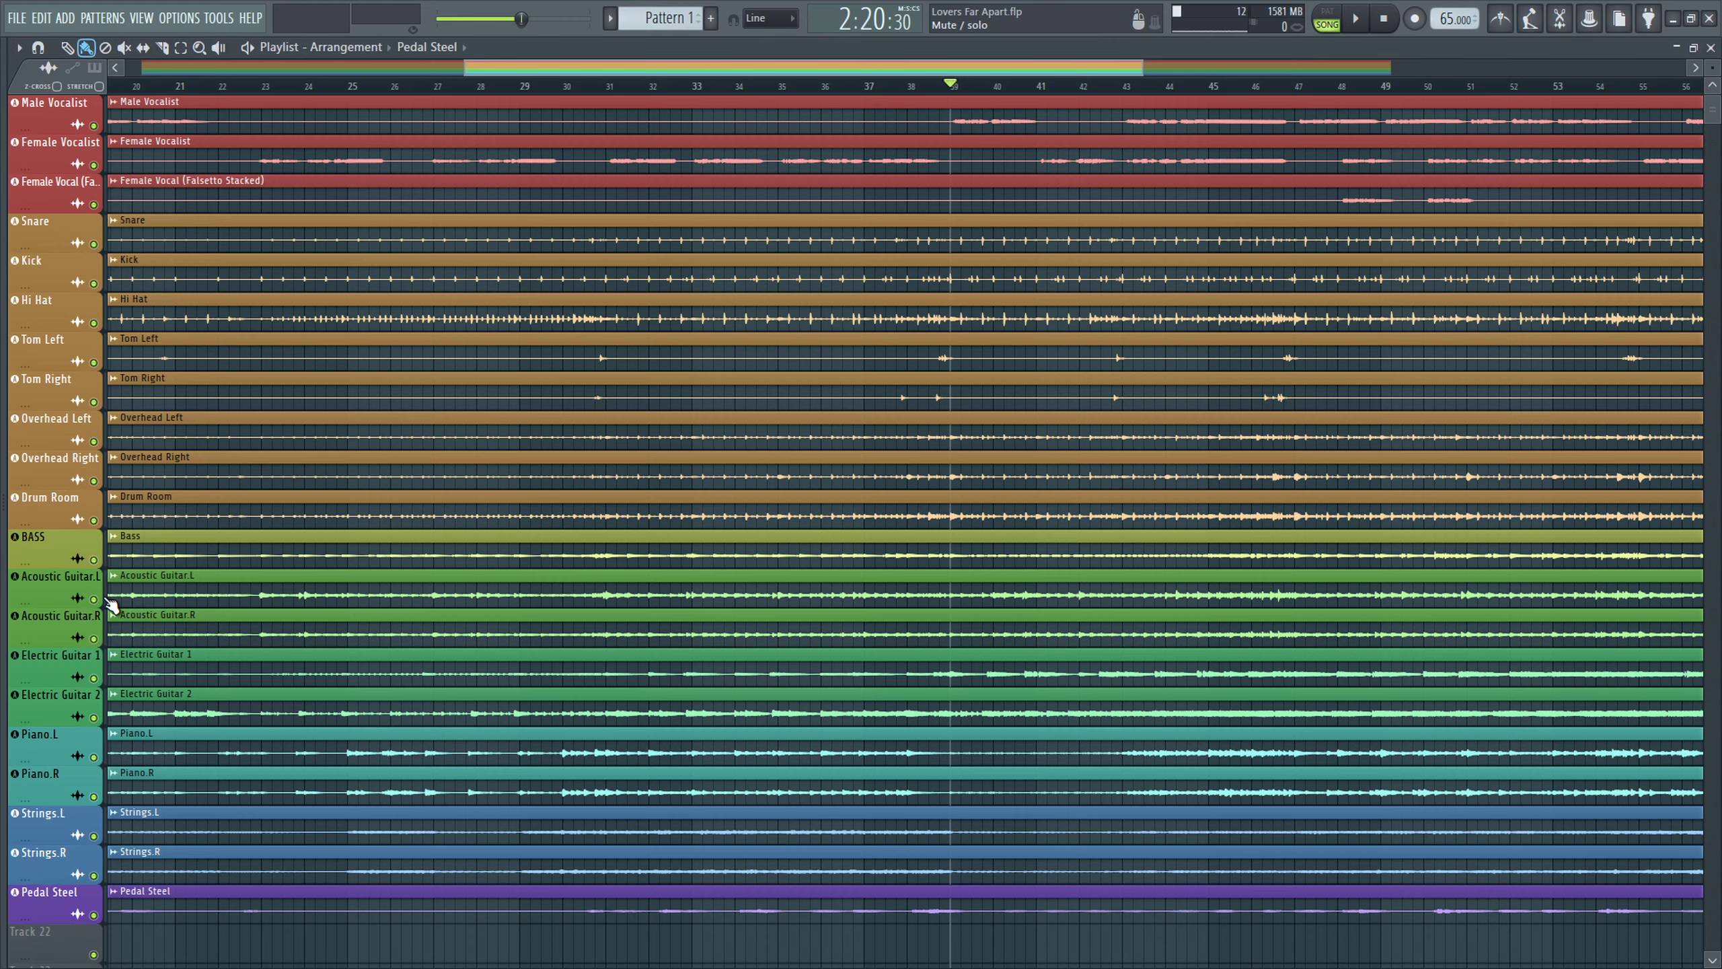
{"action": "left_click_drag", "start_coordinate": [54, 610], "coordinate": [55, 967]}
{"action": "scroll", "coordinate": [761, 349], "scroll_direction": "down", "scroll_amount": 3}
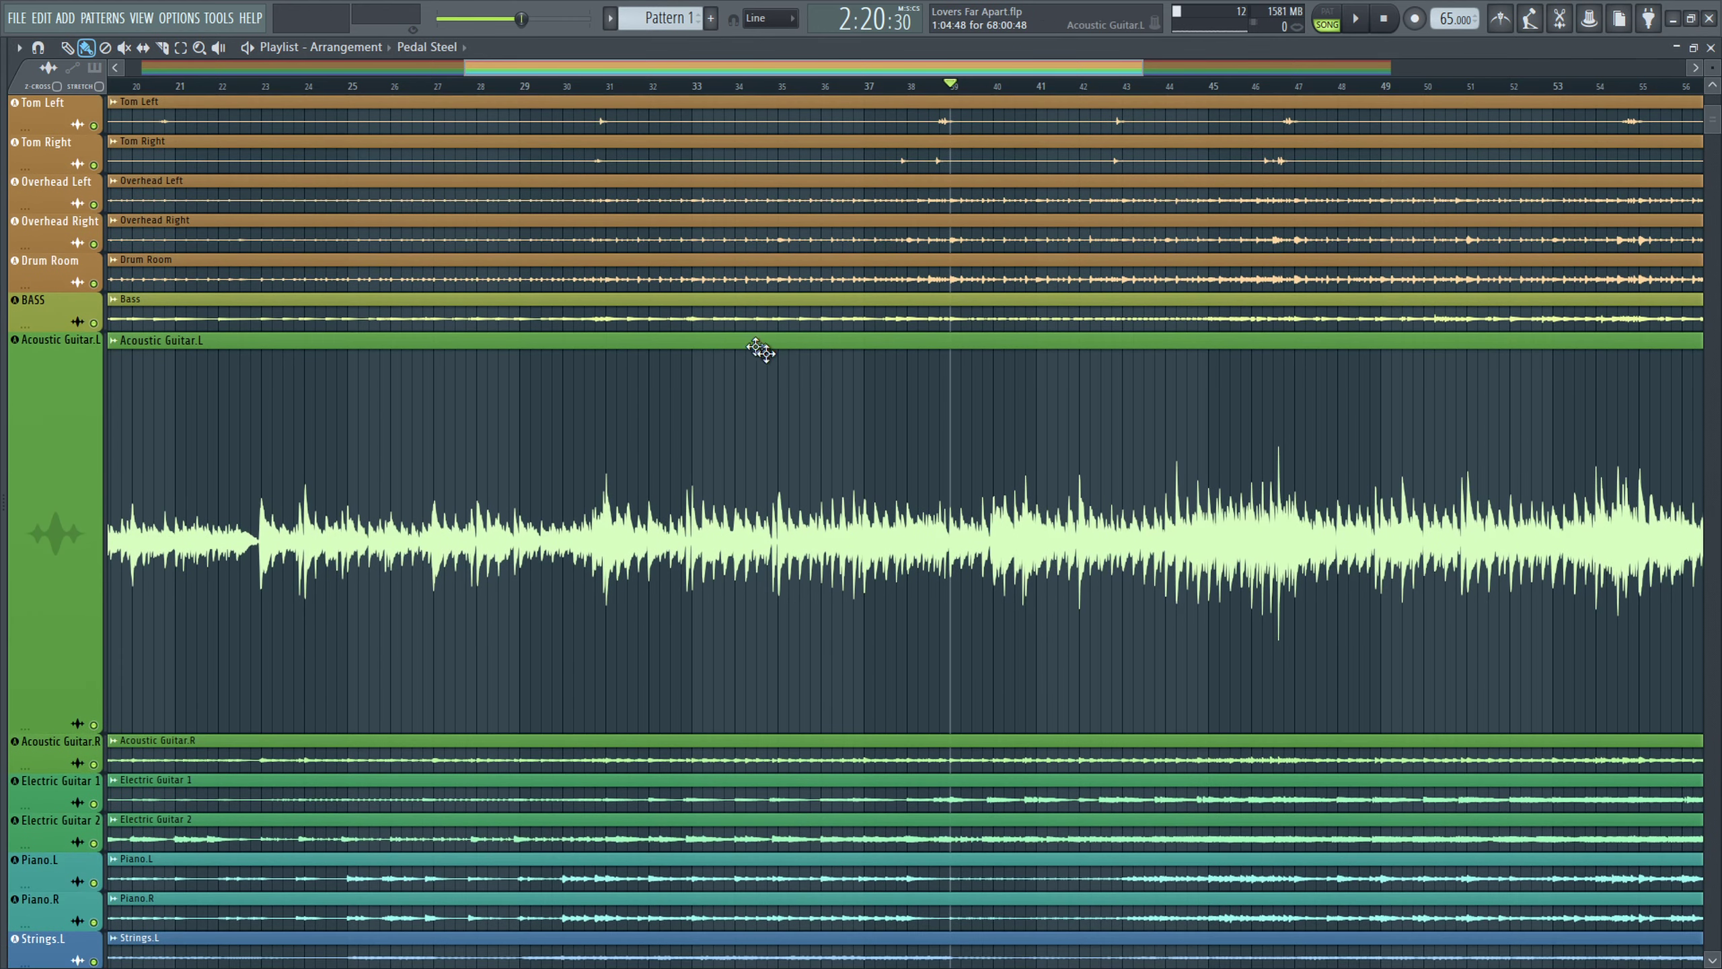
{"action": "scroll", "coordinate": [316, 560], "scroll_direction": "down", "scroll_amount": 3}
{"action": "left_click_drag", "start_coordinate": [41, 573], "coordinate": [42, 966]}
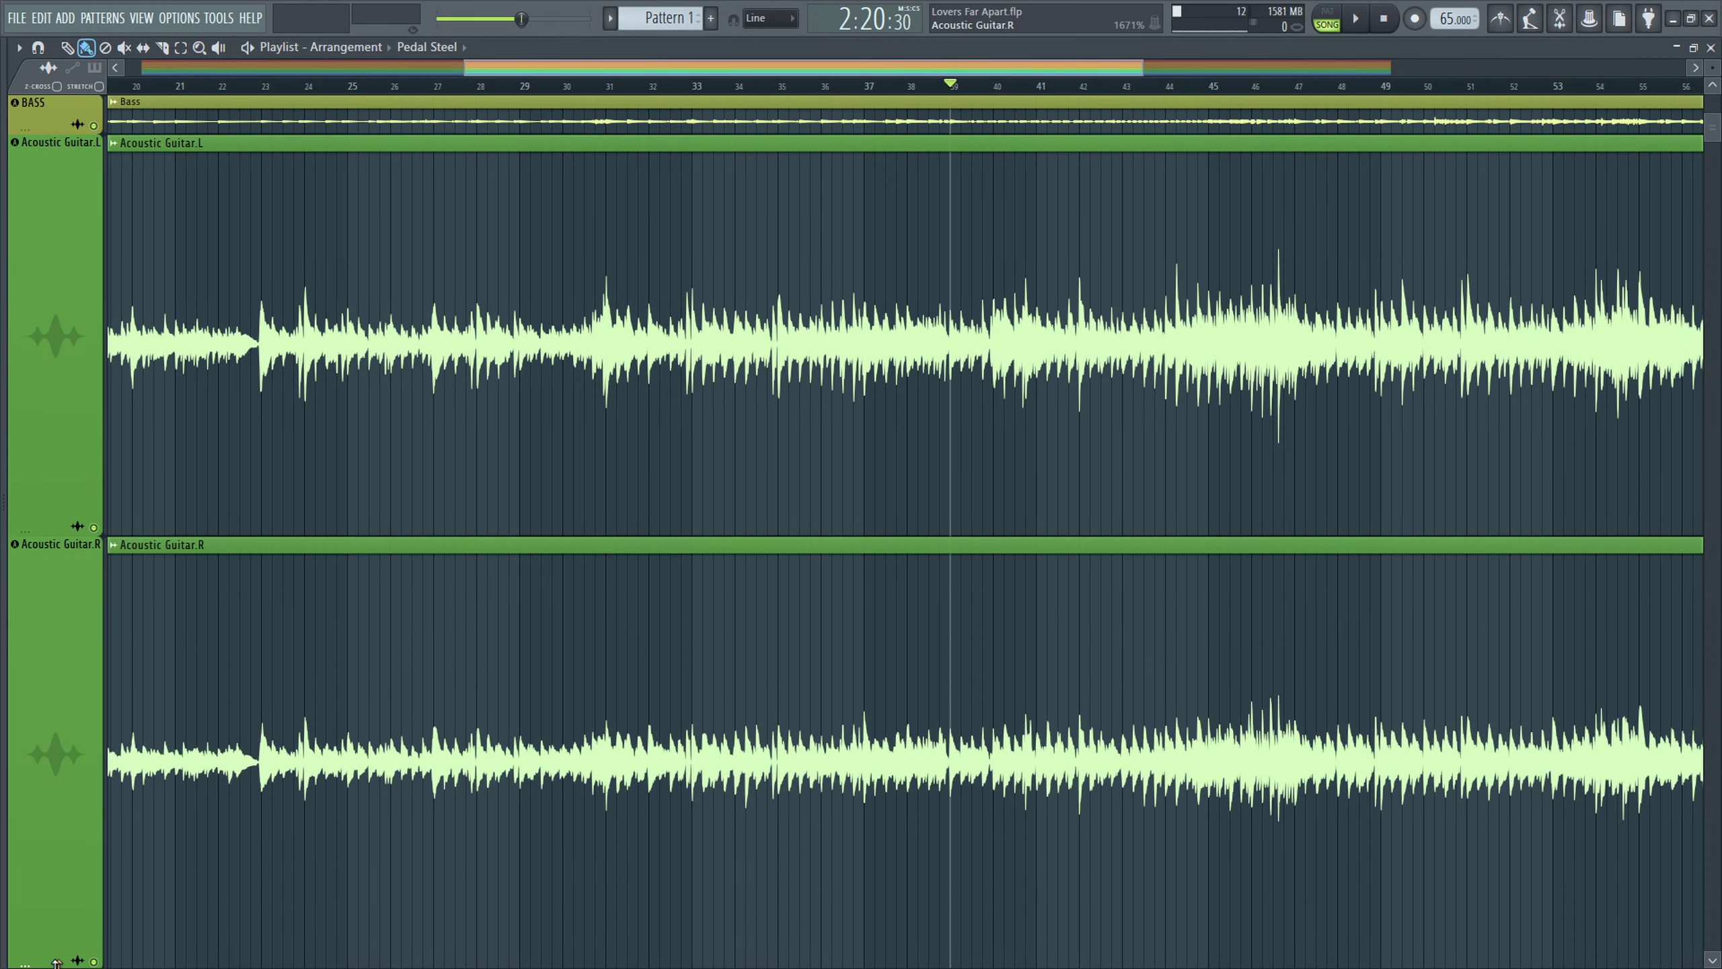
- Move the playback position to 2:48:00, at the loud peaks in the acoustic guitar waveforms
{"action": "scroll", "coordinate": [969, 315], "scroll_direction": "down", "scroll_amount": 3}
{"action": "scroll", "coordinate": [954, 327], "scroll_direction": "up", "scroll_amount": 1}
{"action": "scroll", "coordinate": [954, 327], "scroll_direction": "up", "scroll_amount": 1}
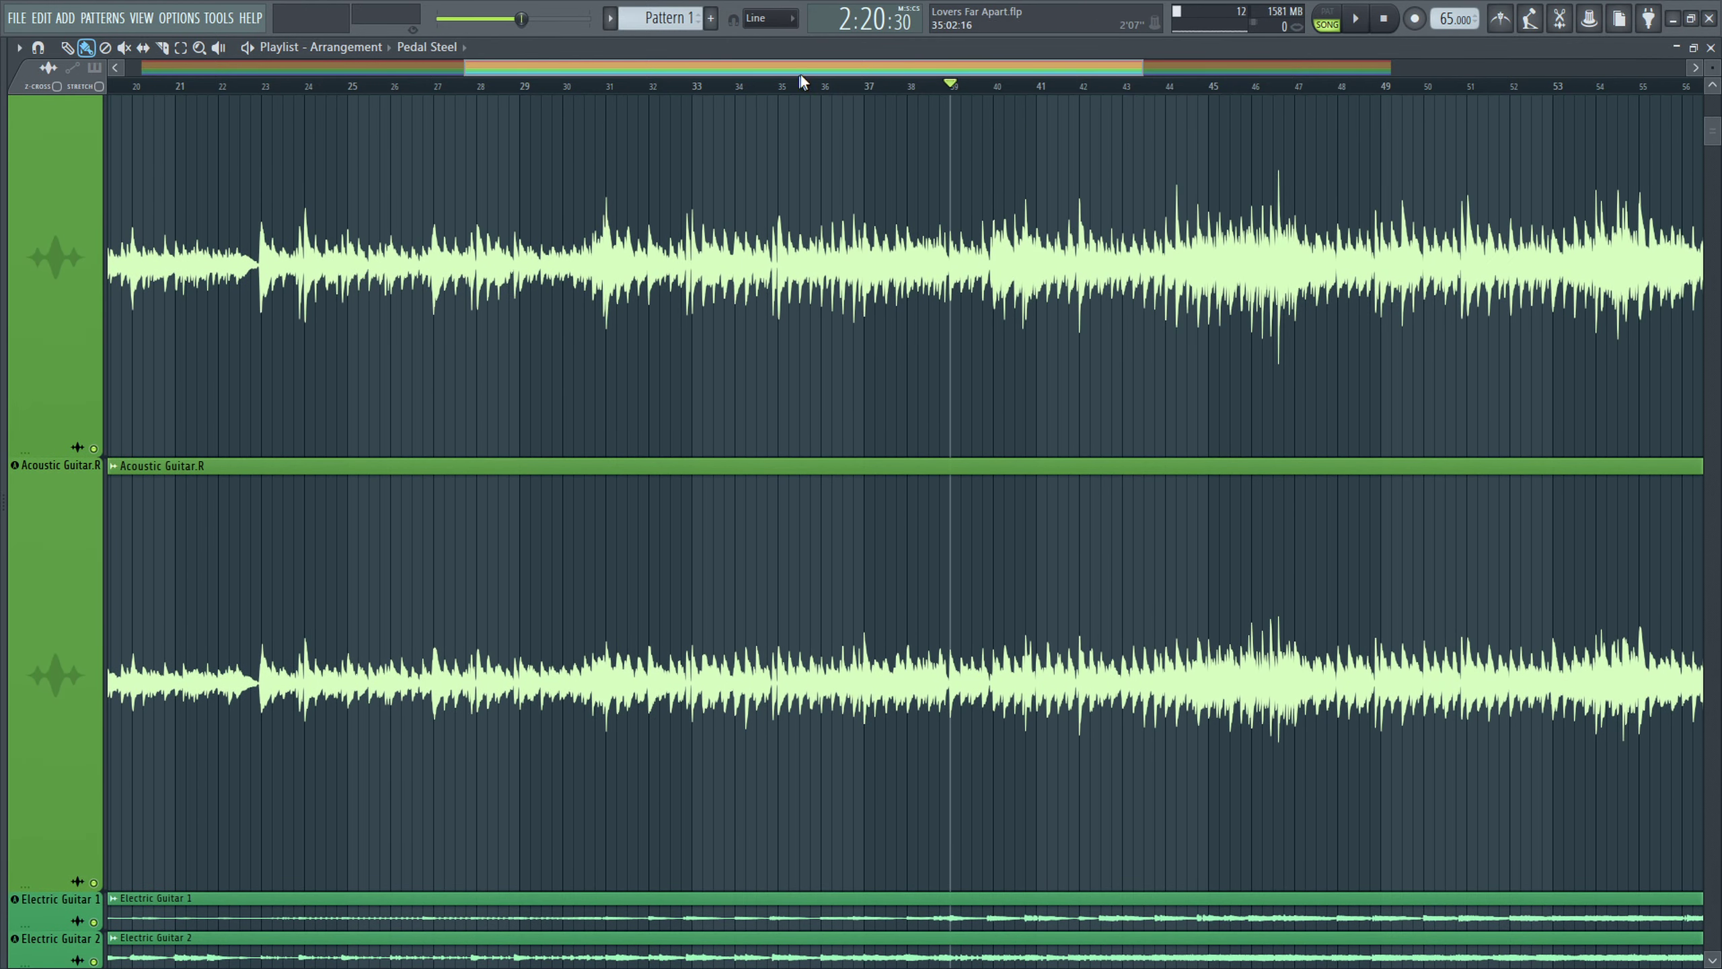
{"action": "left_click_drag", "start_coordinate": [841, 68], "coordinate": [1080, 100]}
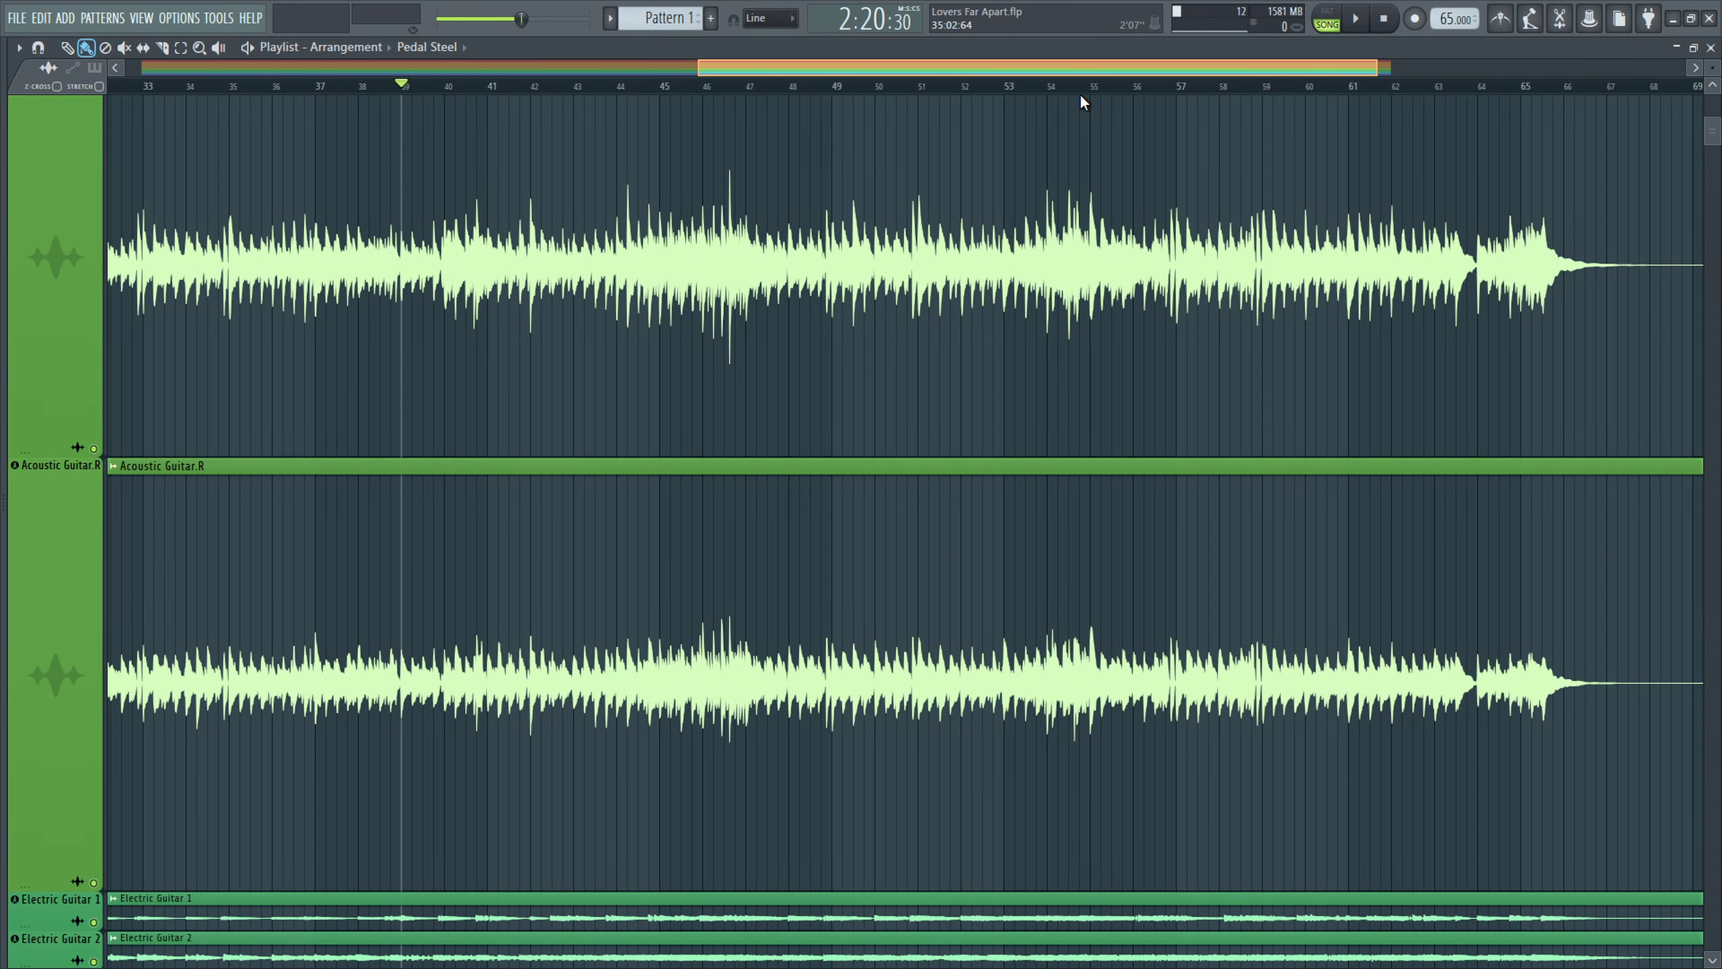
{"action": "left_click", "coordinate": [730, 83]}
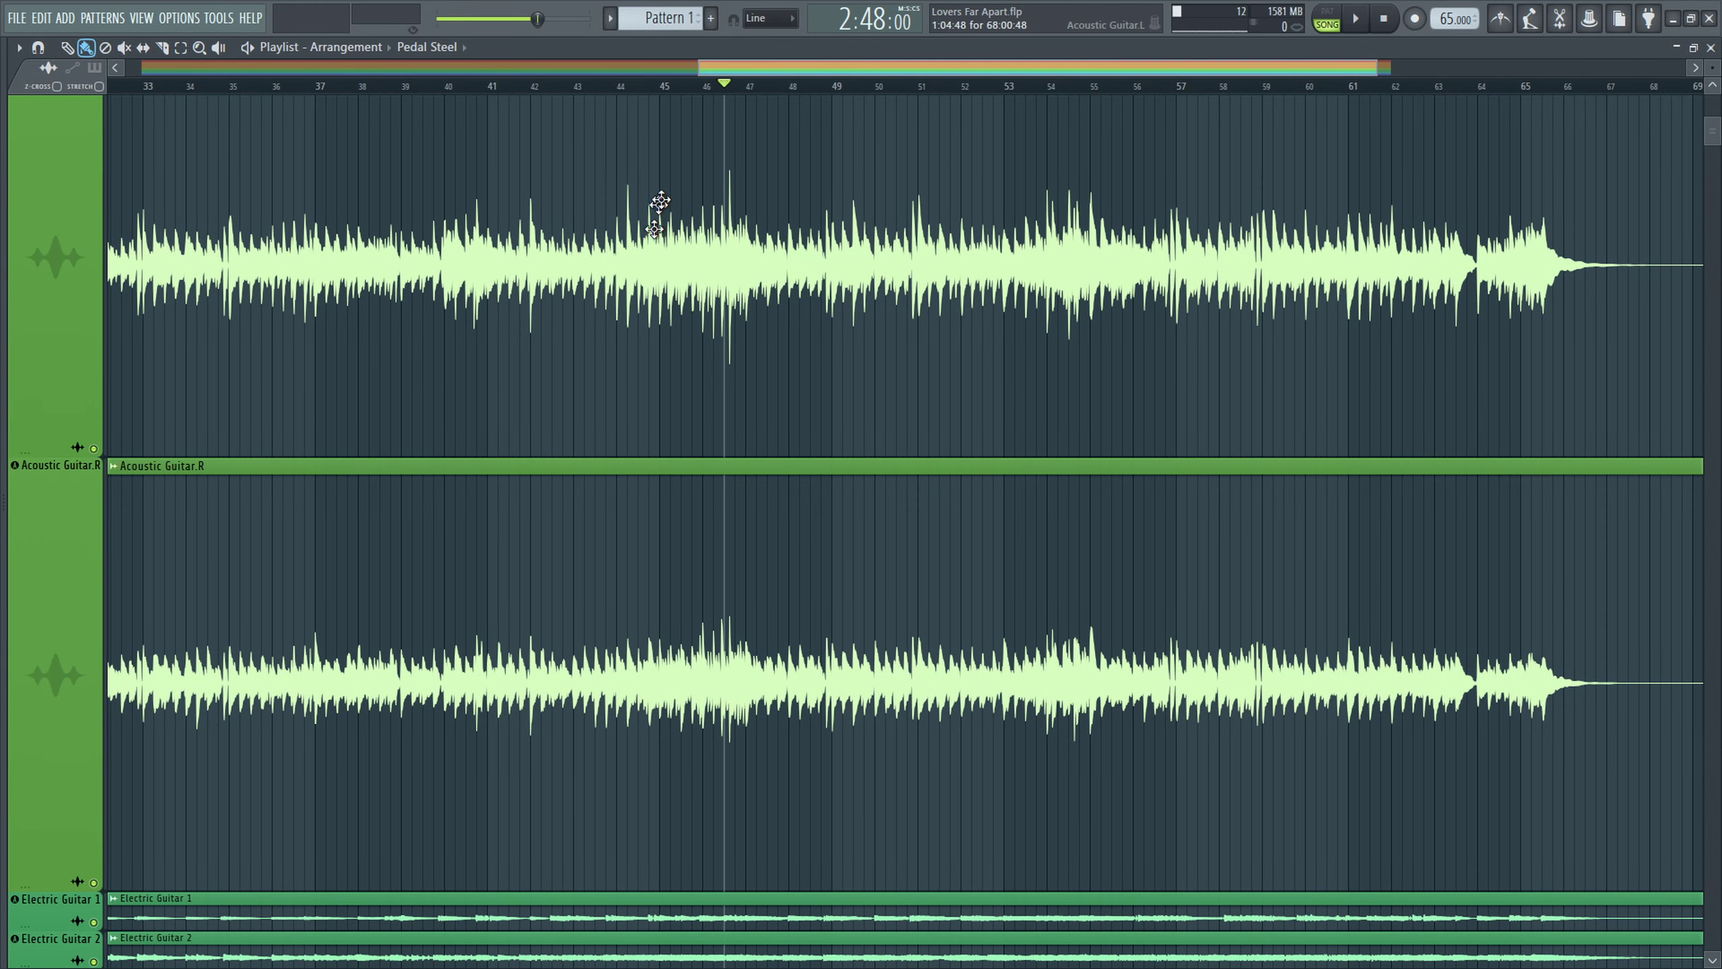
- Reset both acoustic guitar playlist tracks to 100% size and return to the mixer
{"action": "right_click", "coordinate": [57, 267]}
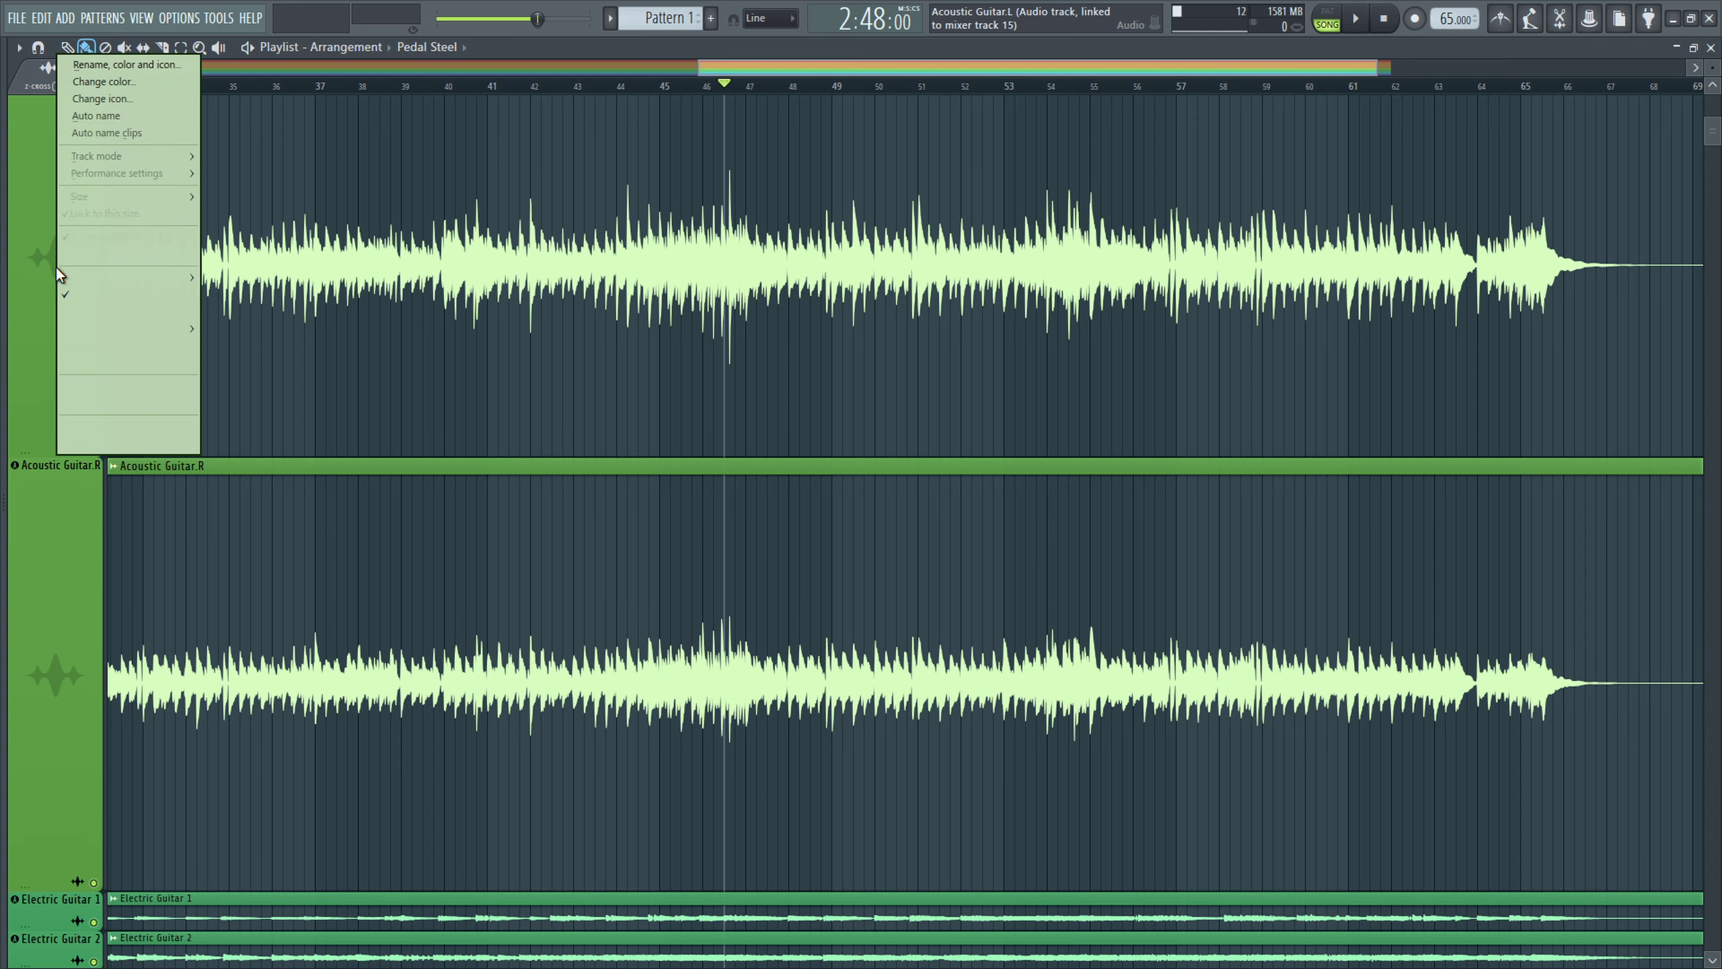
{"action": "mouse_move", "coordinate": [129, 197]}
{"action": "left_click", "coordinate": [230, 231]}
{"action": "right_click", "coordinate": [82, 312]}
{"action": "mouse_move", "coordinate": [149, 238]}
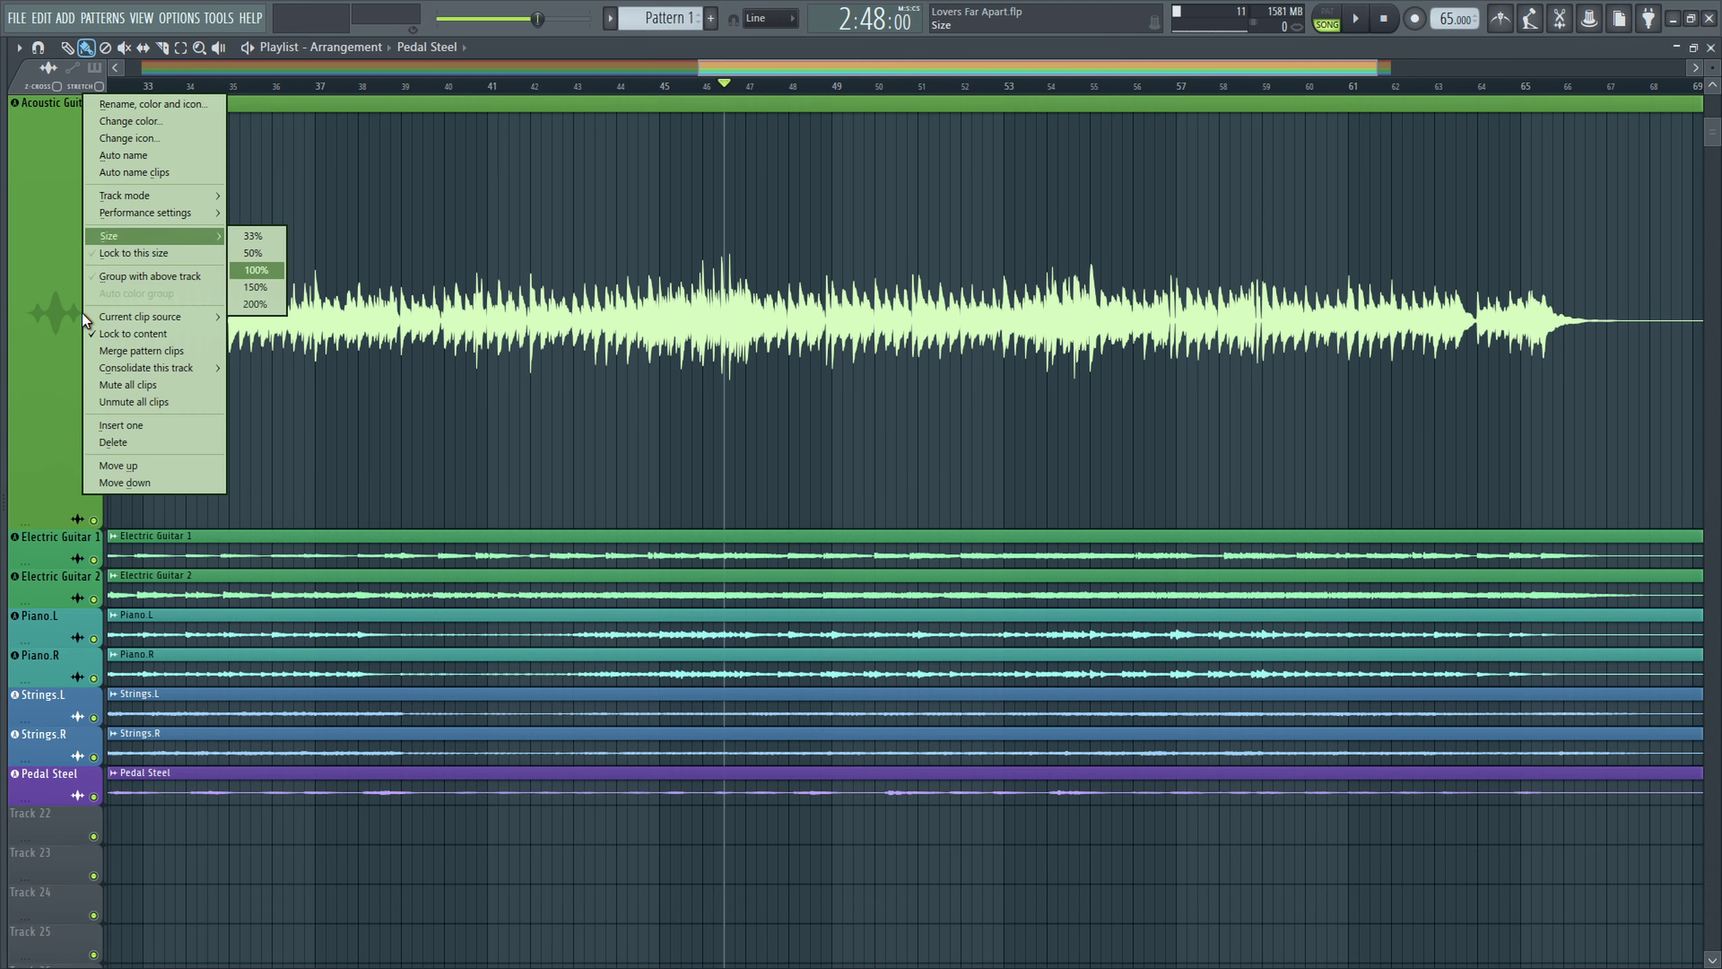
{"action": "left_click", "coordinate": [257, 272]}
{"action": "key", "text": "F9"}
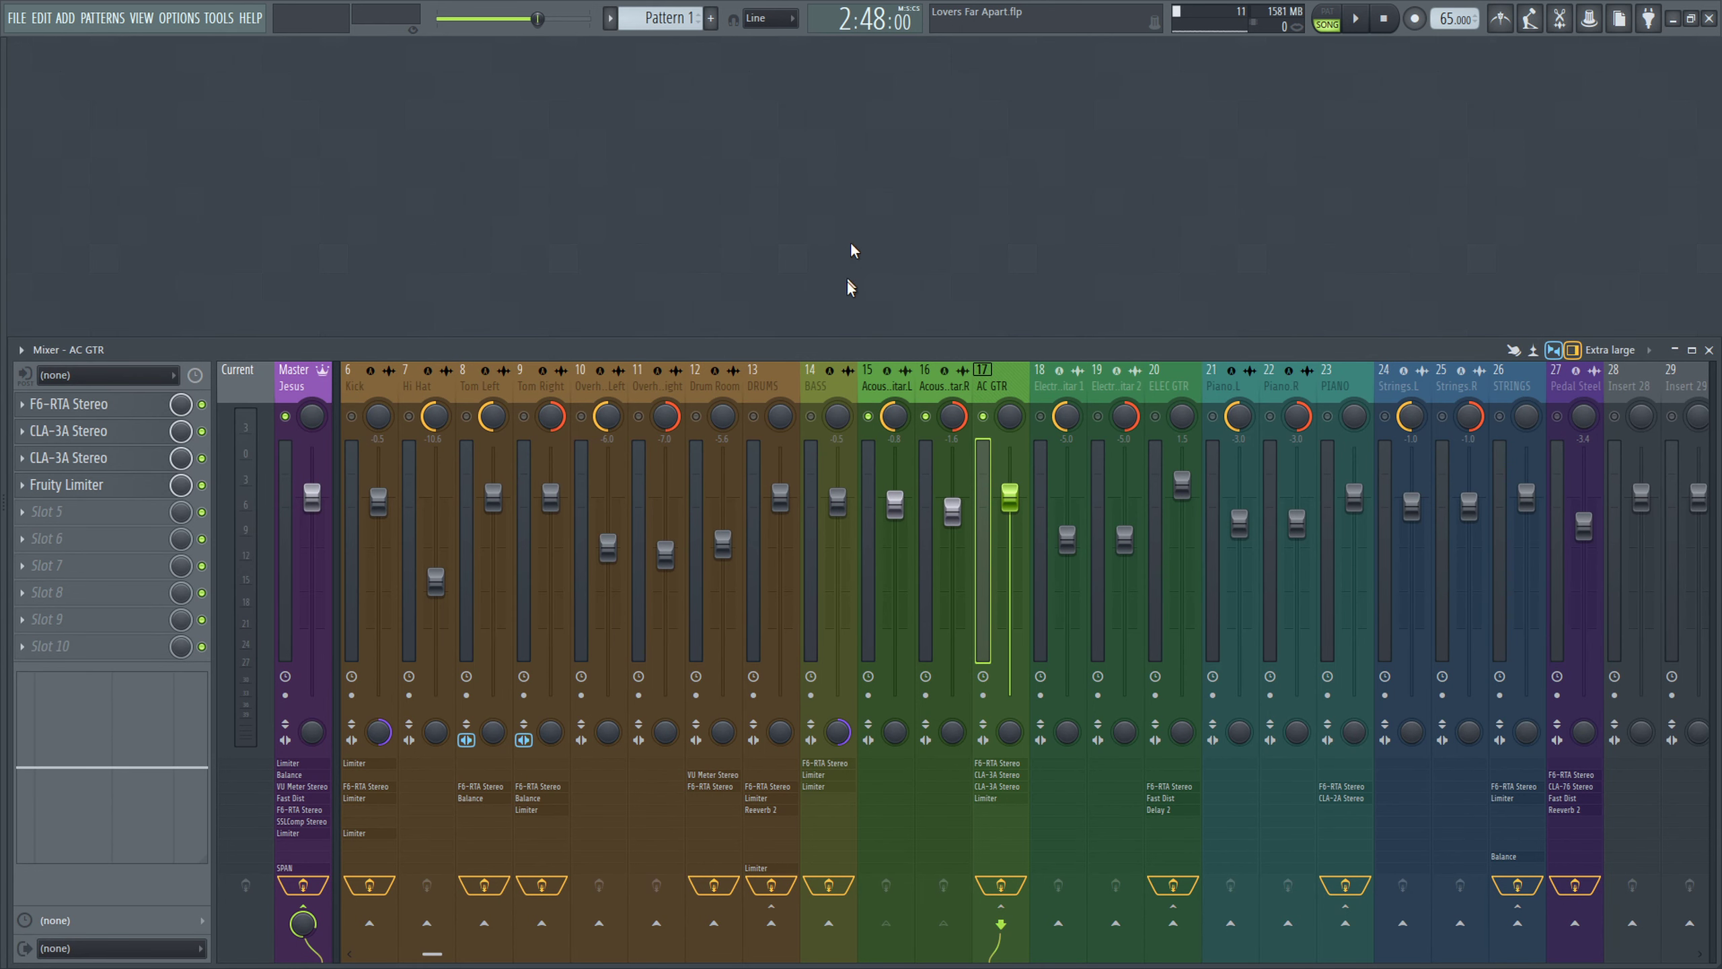
- Compare the effect slots of the Acoustic Guitar.L, Acoustic Guitar.R and AC GTR mixer tracks
{"action": "left_click", "coordinate": [879, 378]}
{"action": "left_click", "coordinate": [993, 377]}
{"action": "left_click", "coordinate": [103, 461]}
{"action": "left_click", "coordinate": [105, 461]}
{"action": "left_click", "coordinate": [898, 388]}
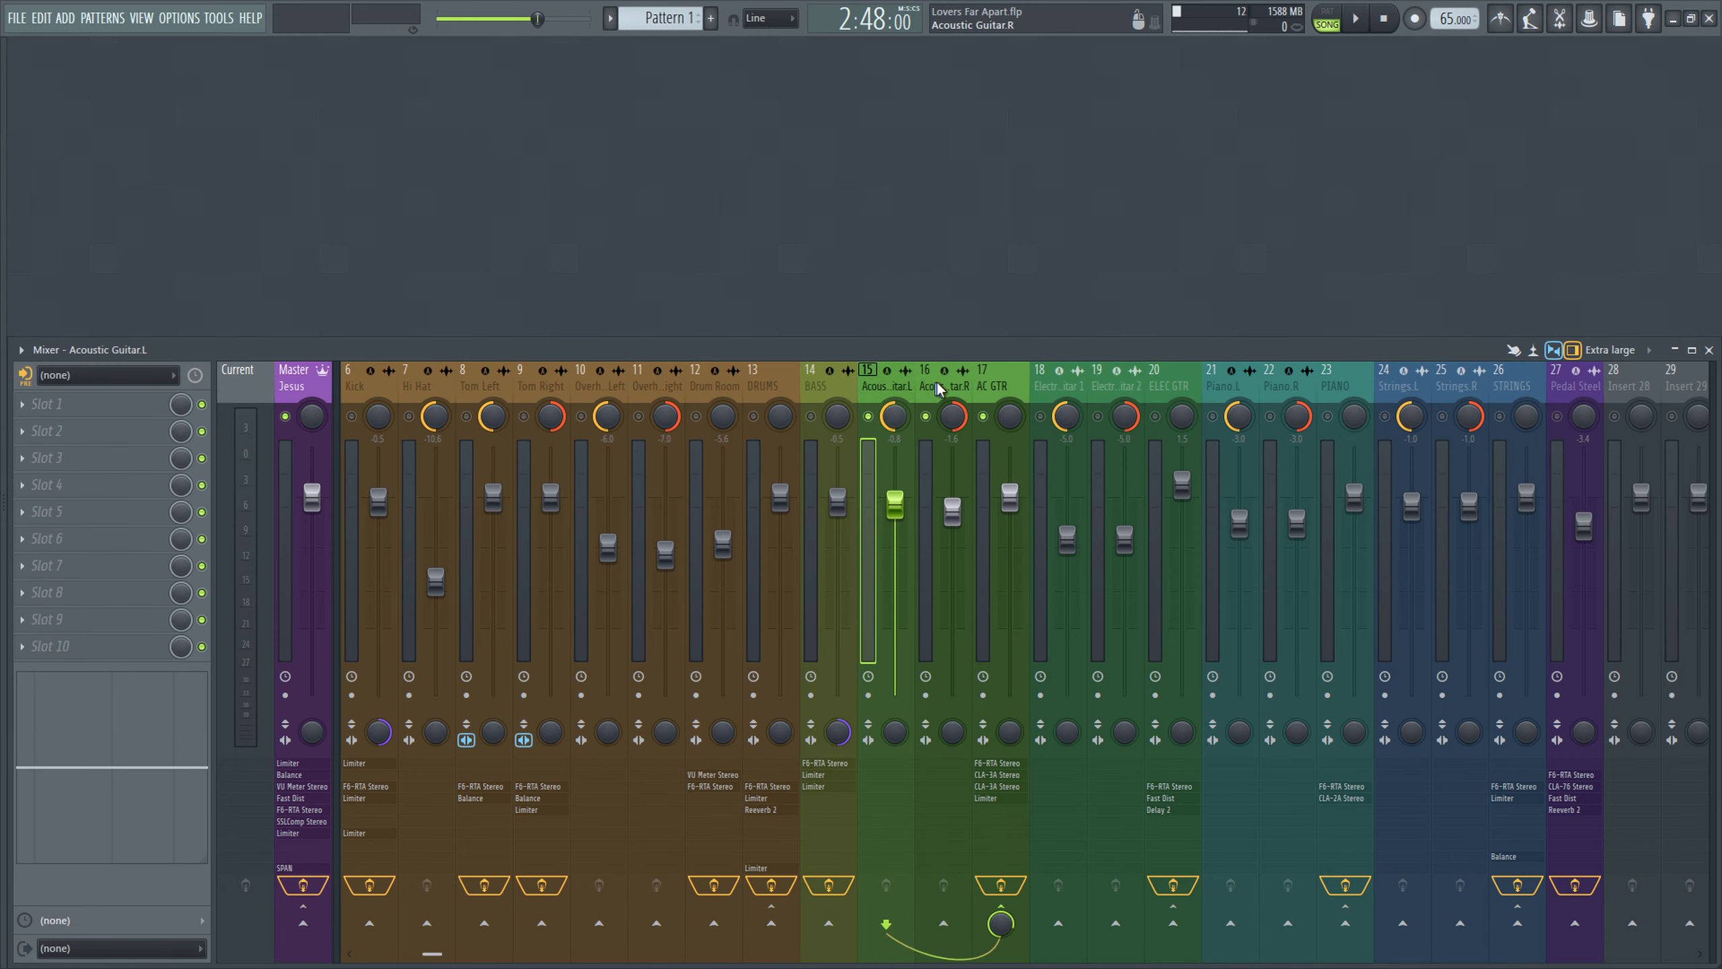
{"action": "left_click", "coordinate": [939, 388]}
{"action": "left_click", "coordinate": [895, 390]}
{"action": "left_click", "coordinate": [981, 392]}
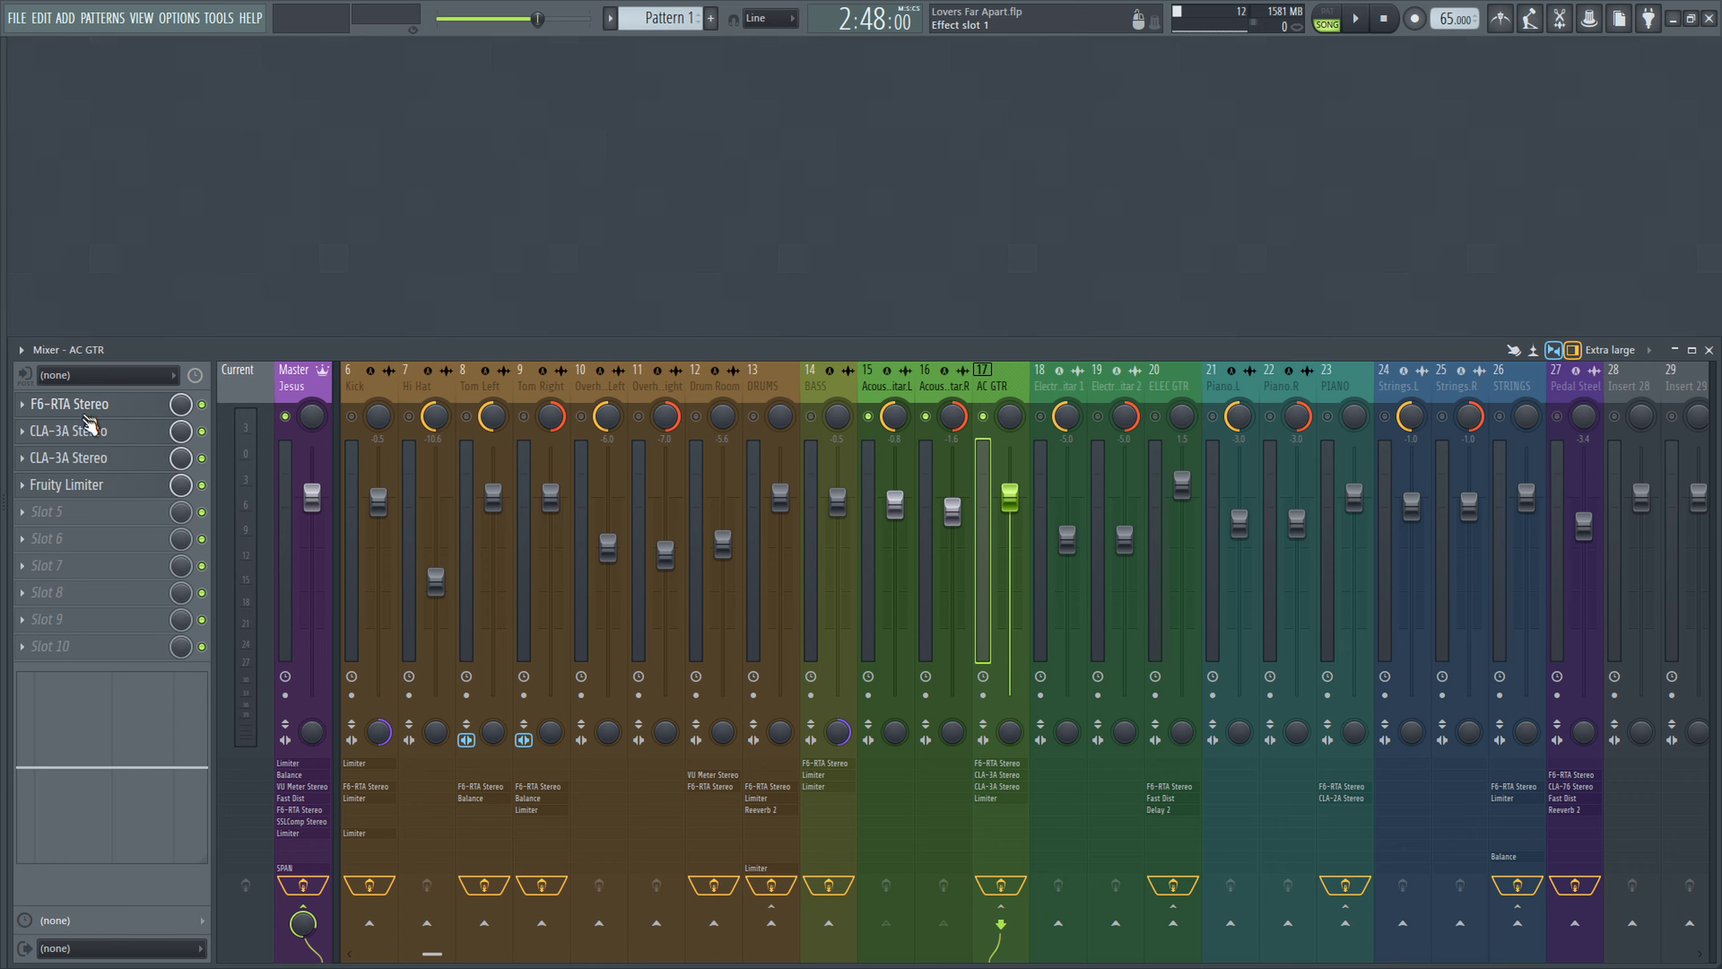
- Examine the AC GTR bus's Fruity Limiter, including its gain beside the second CLA-3A, then close the limiter
{"action": "left_click", "coordinate": [81, 484]}
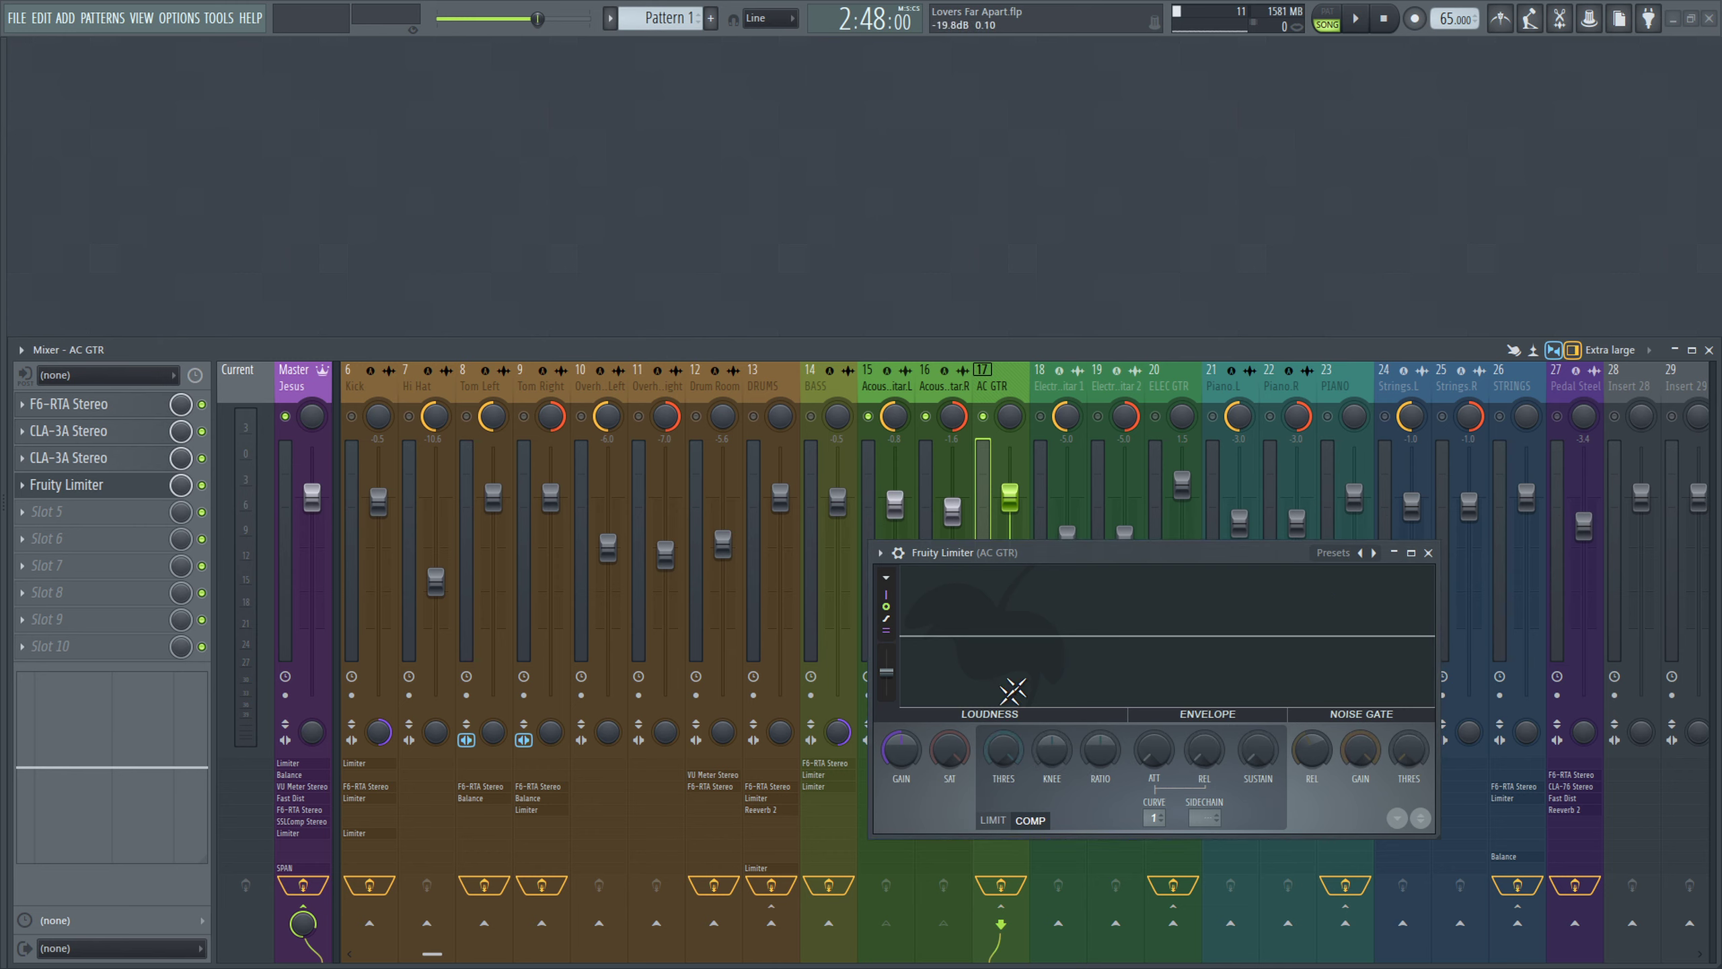
{"action": "left_click", "coordinate": [1429, 554]}
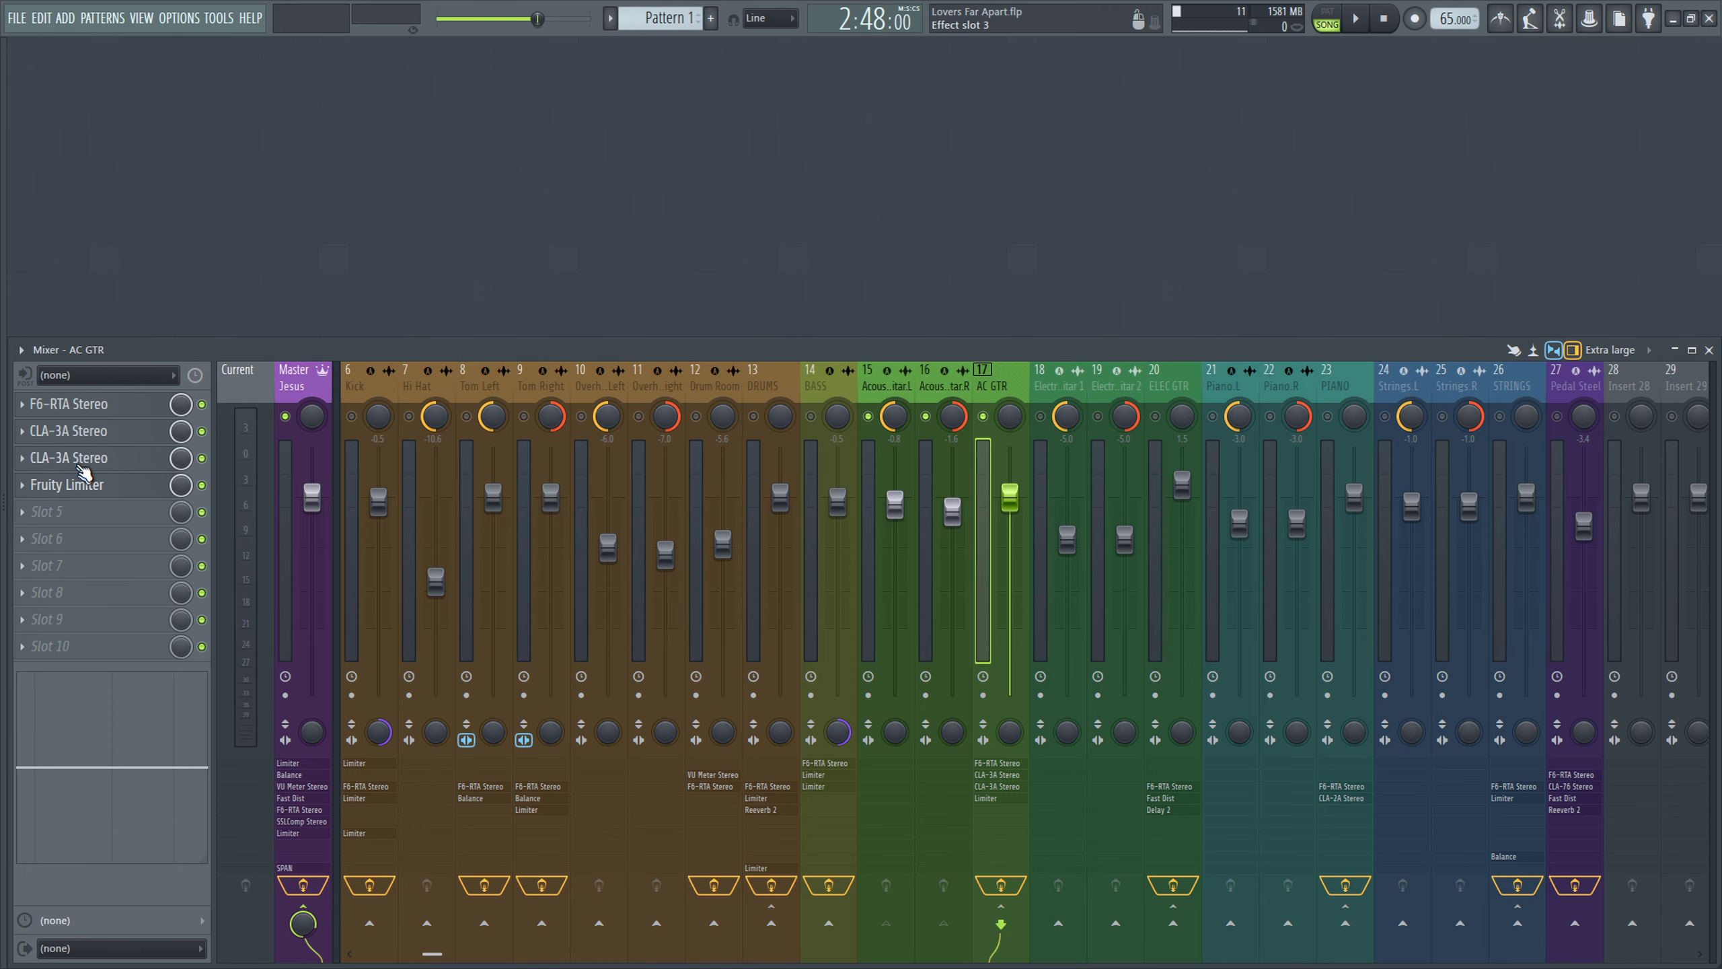
{"action": "left_click", "coordinate": [75, 458]}
{"action": "left_click", "coordinate": [71, 493]}
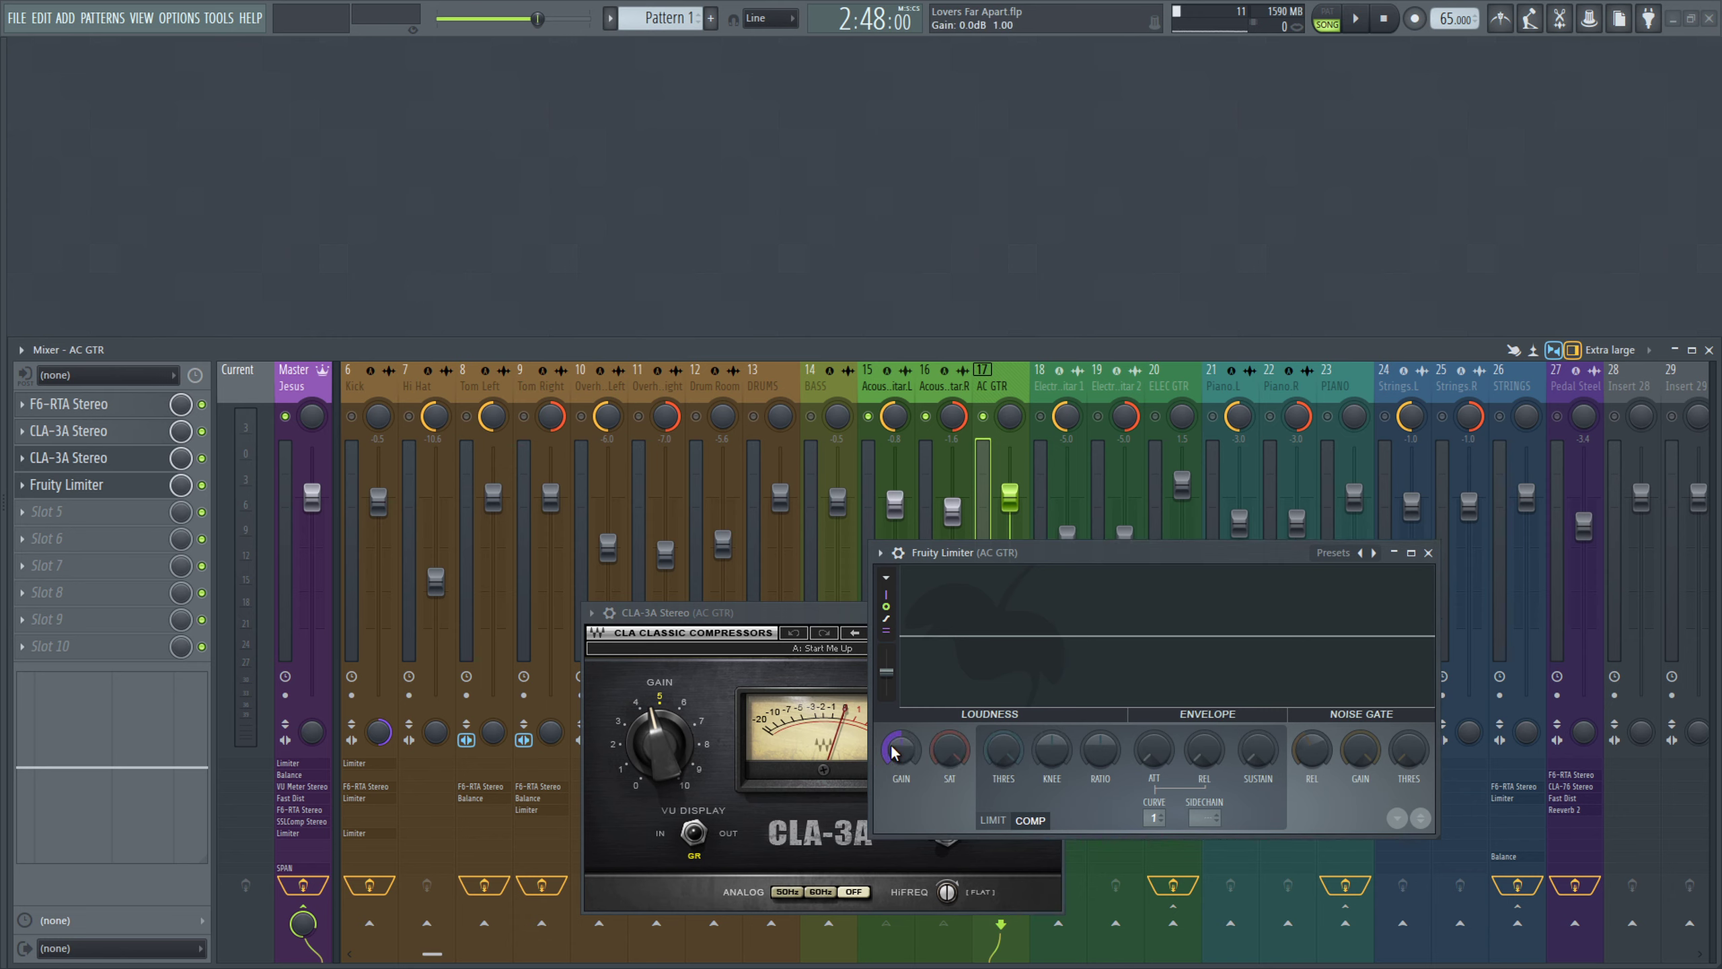
{"action": "left_click", "coordinate": [1428, 552]}
- View both CLA-3A compressors together and close them, then briefly check the bus's F6-RTA Stereo equalizer
{"action": "left_click", "coordinate": [102, 458]}
{"action": "left_click", "coordinate": [102, 457]}
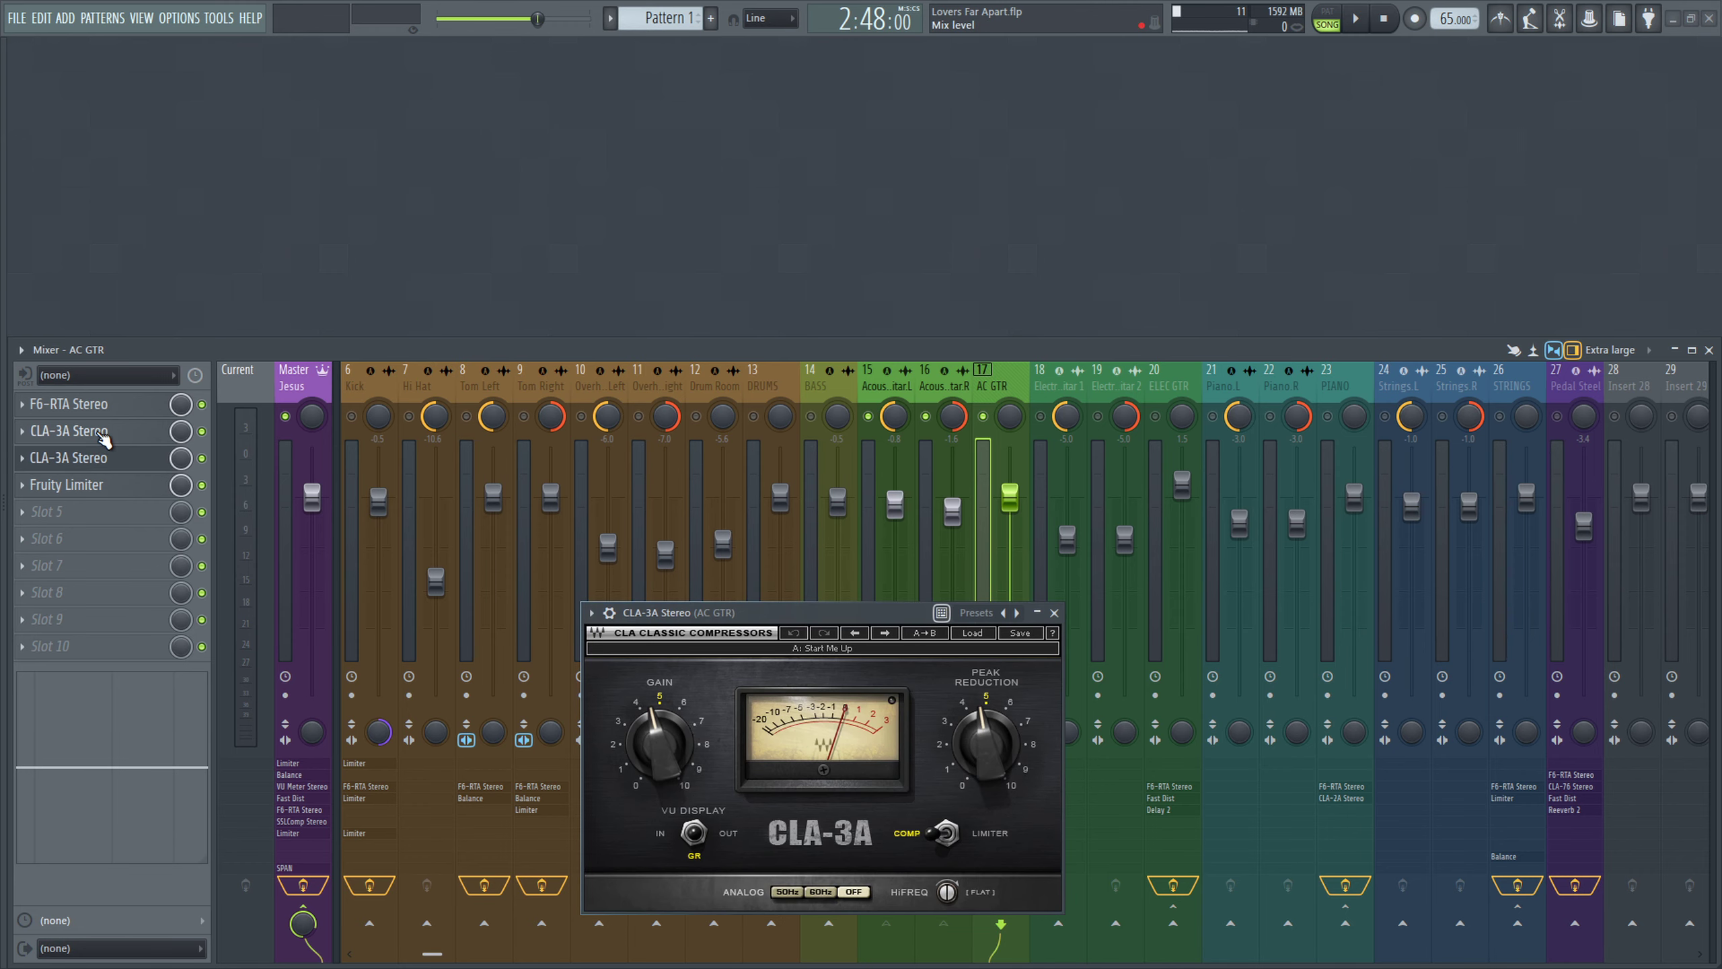
{"action": "left_click", "coordinate": [102, 432]}
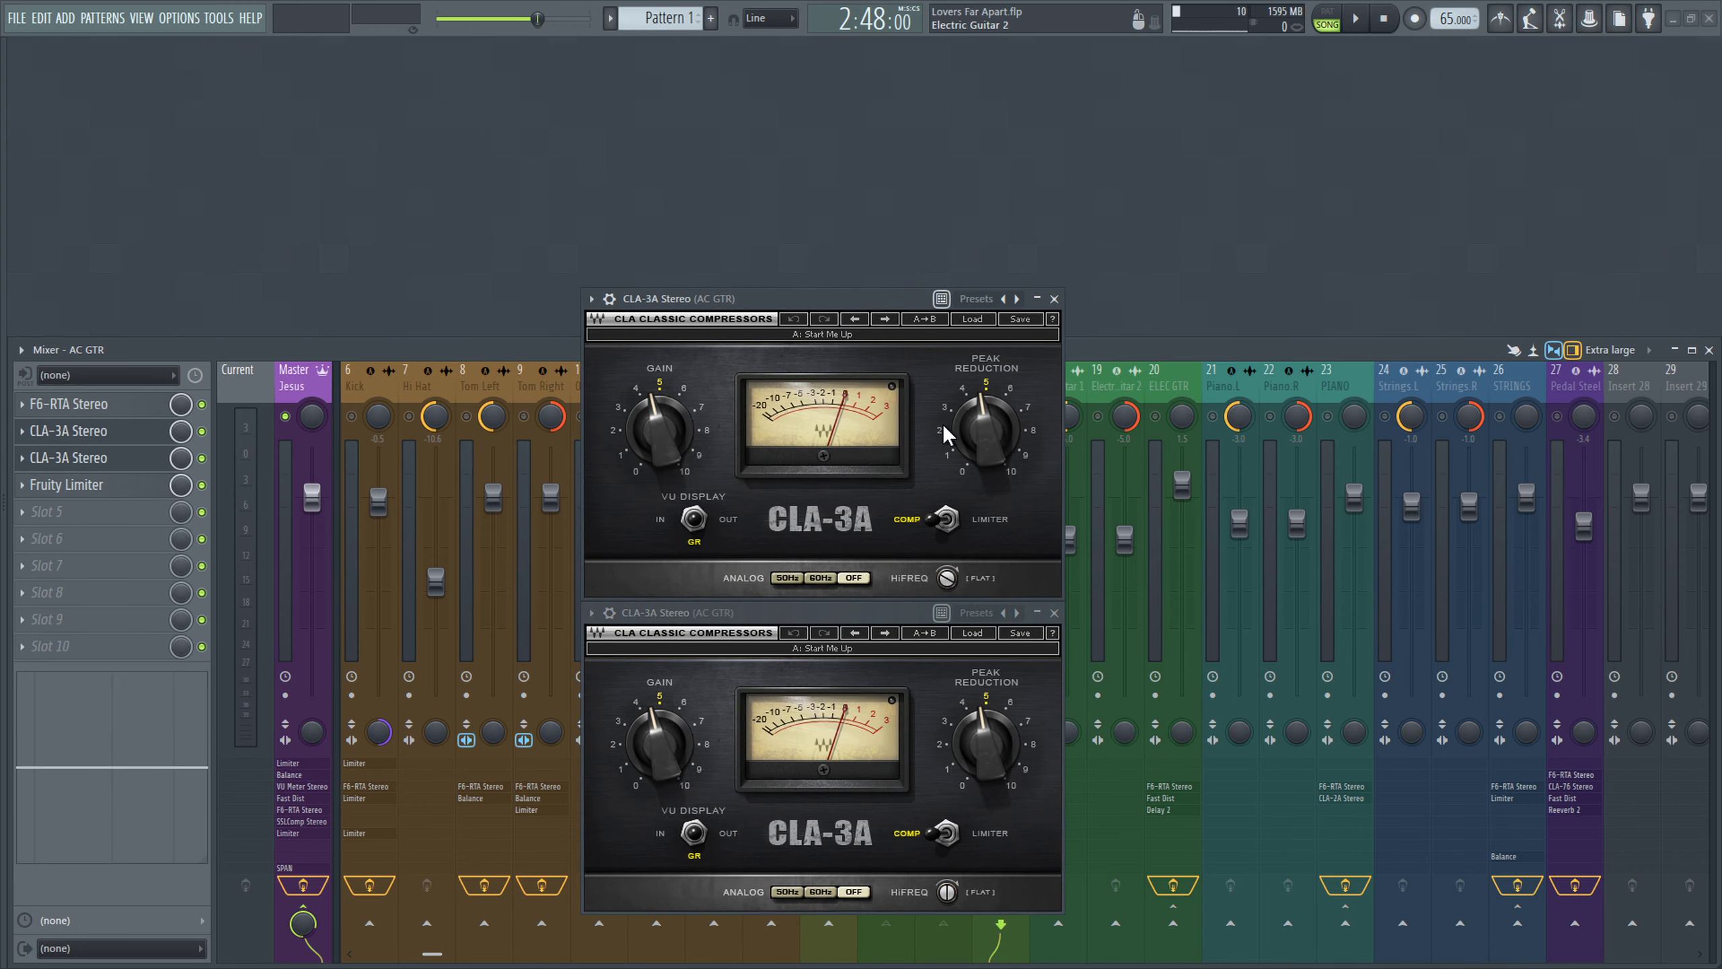
{"action": "left_click", "coordinate": [1053, 299]}
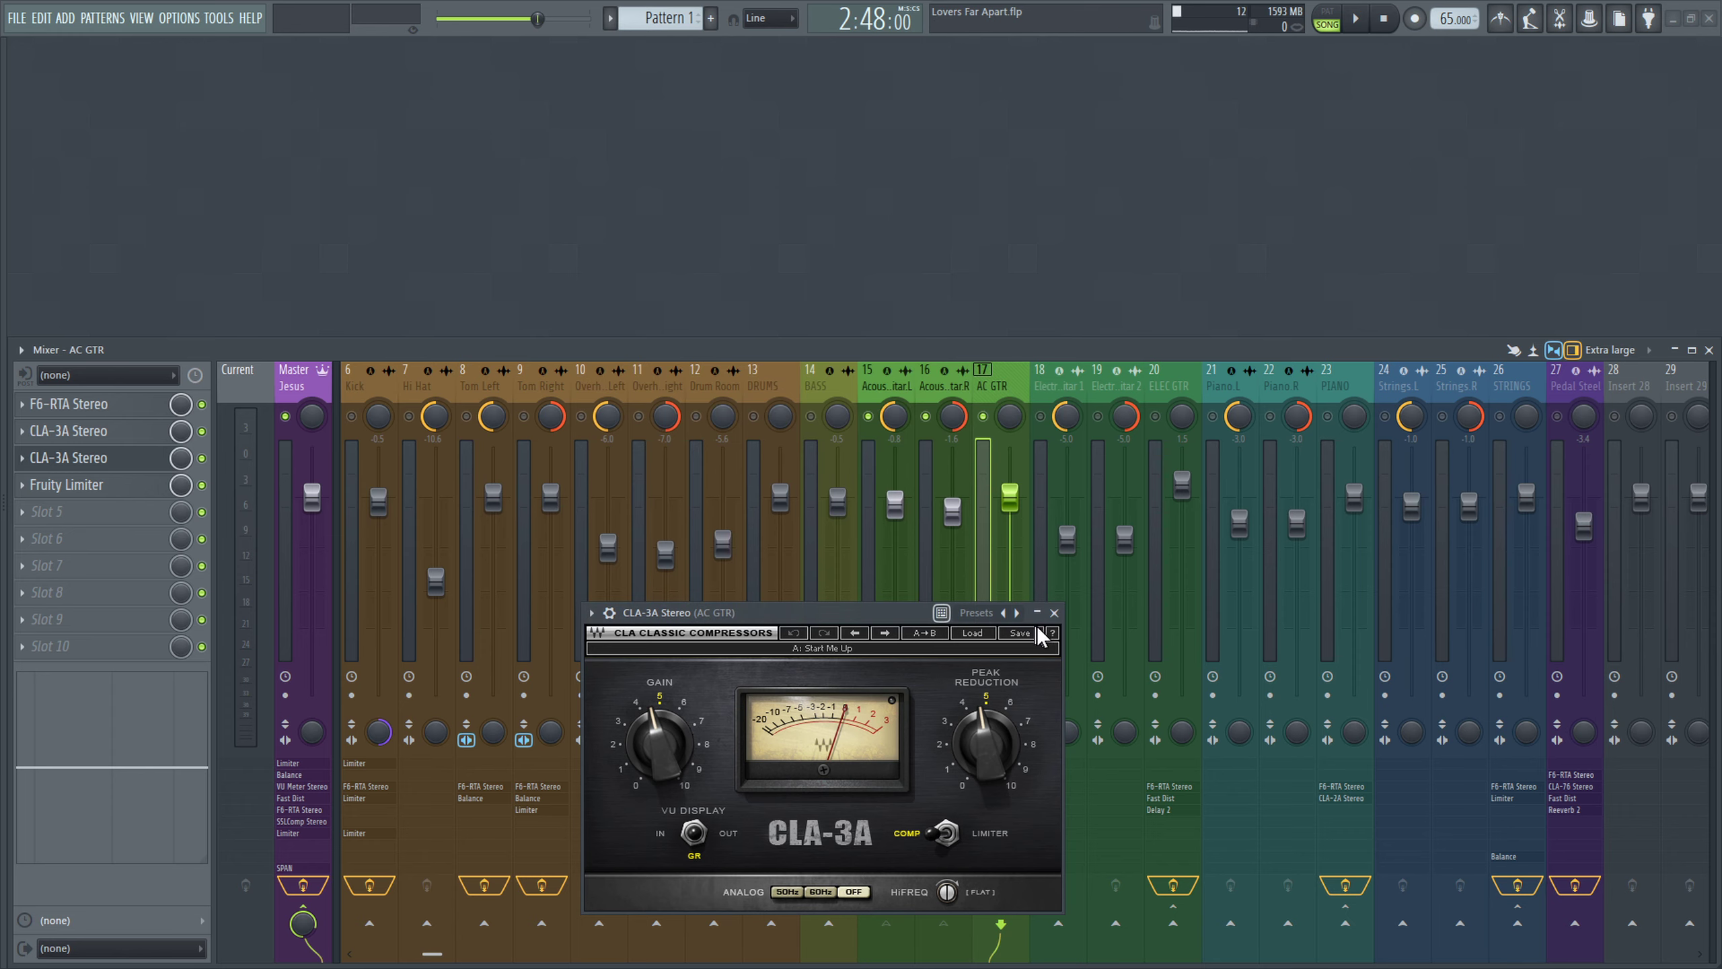
{"action": "left_click", "coordinate": [1054, 612]}
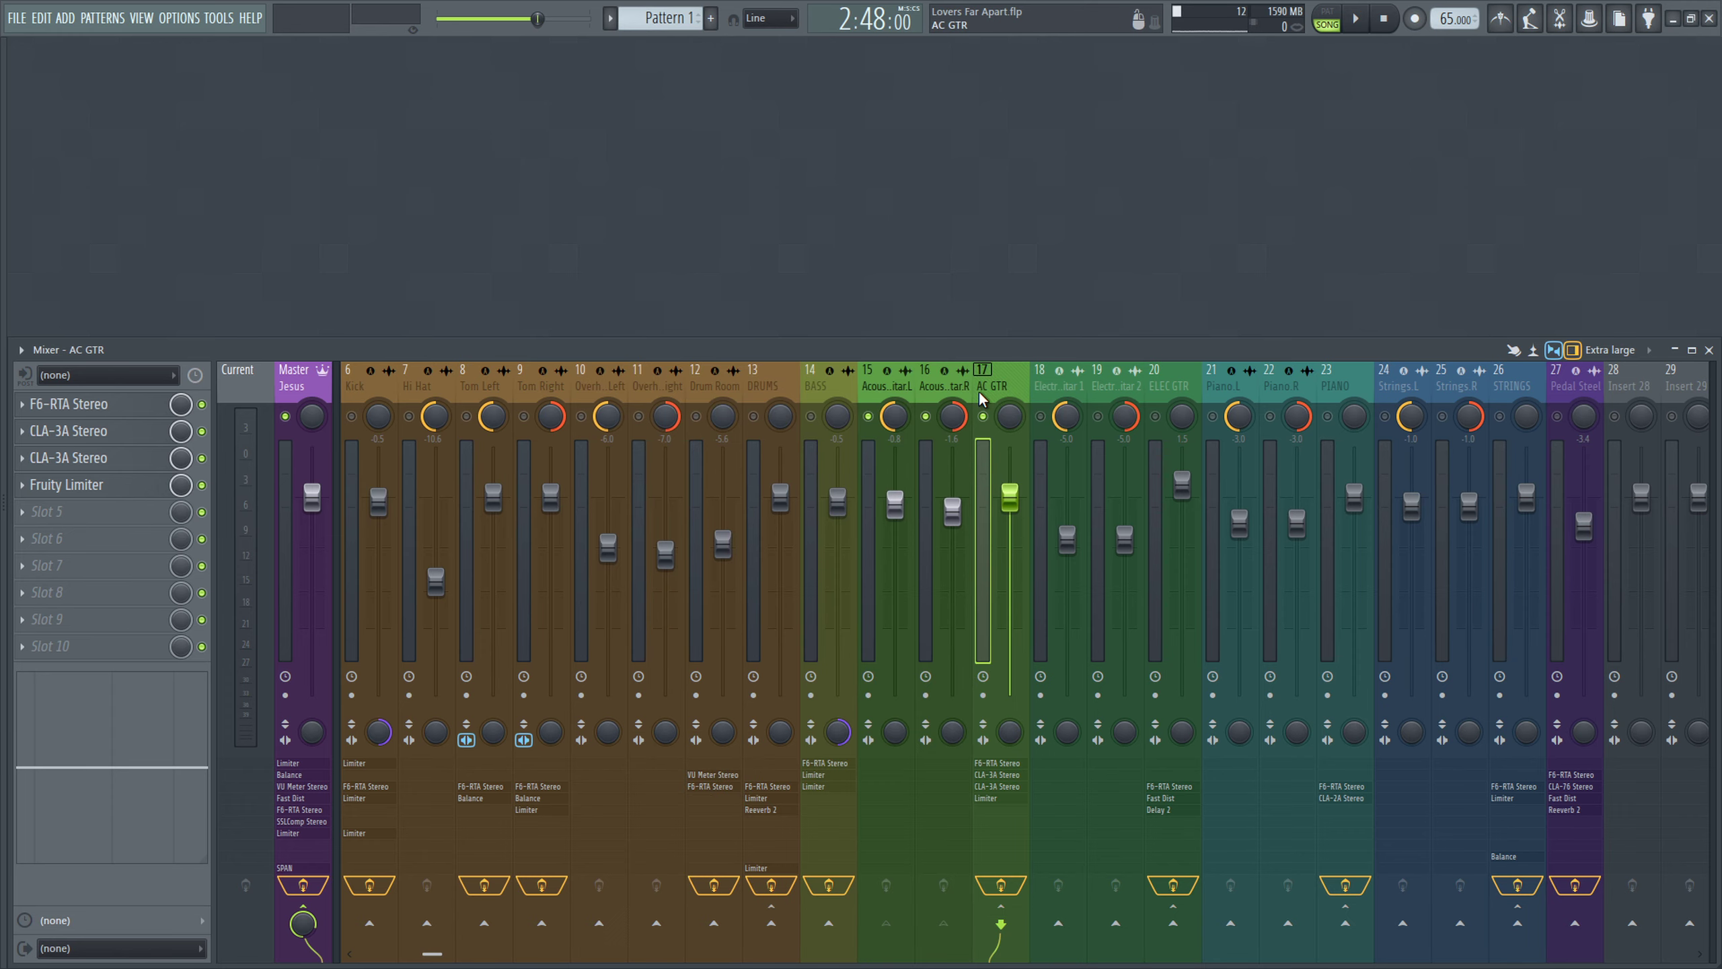
{"action": "left_click", "coordinate": [95, 404]}
{"action": "left_click", "coordinate": [1207, 209]}
{"action": "left_click", "coordinate": [925, 382]}
{"action": "left_click", "coordinate": [899, 381]}
{"action": "left_click", "coordinate": [939, 381]}
{"action": "left_click", "coordinate": [989, 381]}
{"action": "left_click", "coordinate": [919, 377]}
{"action": "left_click", "coordinate": [881, 380]}
{"action": "left_click", "coordinate": [935, 382]}
{"action": "left_click", "coordinate": [976, 385]}
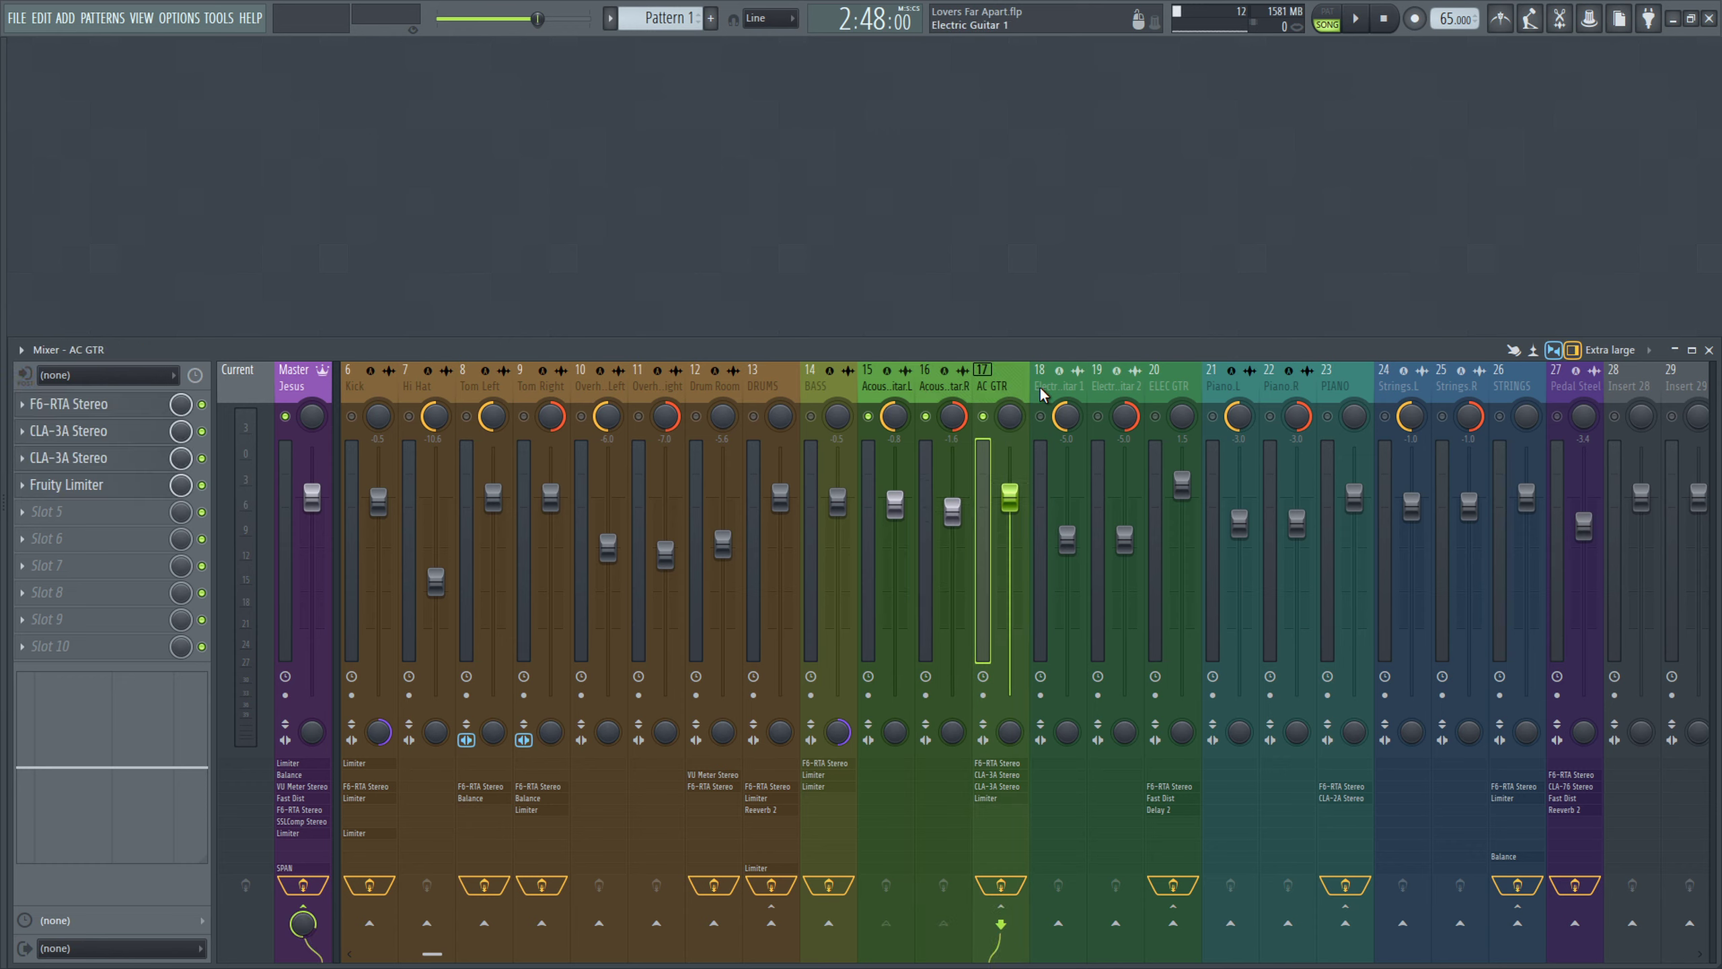